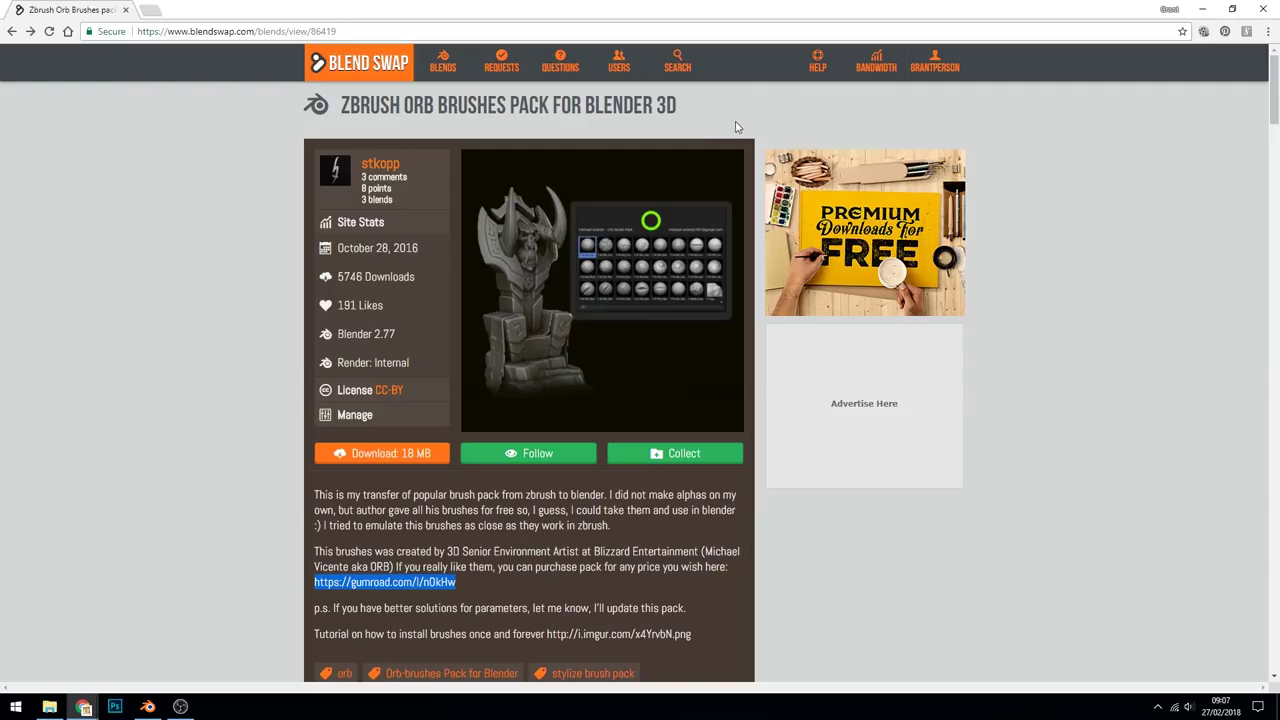
Look through the ZBrush Orb Brushes pack page on Blend Swap, including its description and comments.
{"action": "mouse_move", "coordinate": [479, 372]}
{"action": "scroll", "coordinate": [271, 443], "scroll_direction": "down", "scroll_amount": 15}
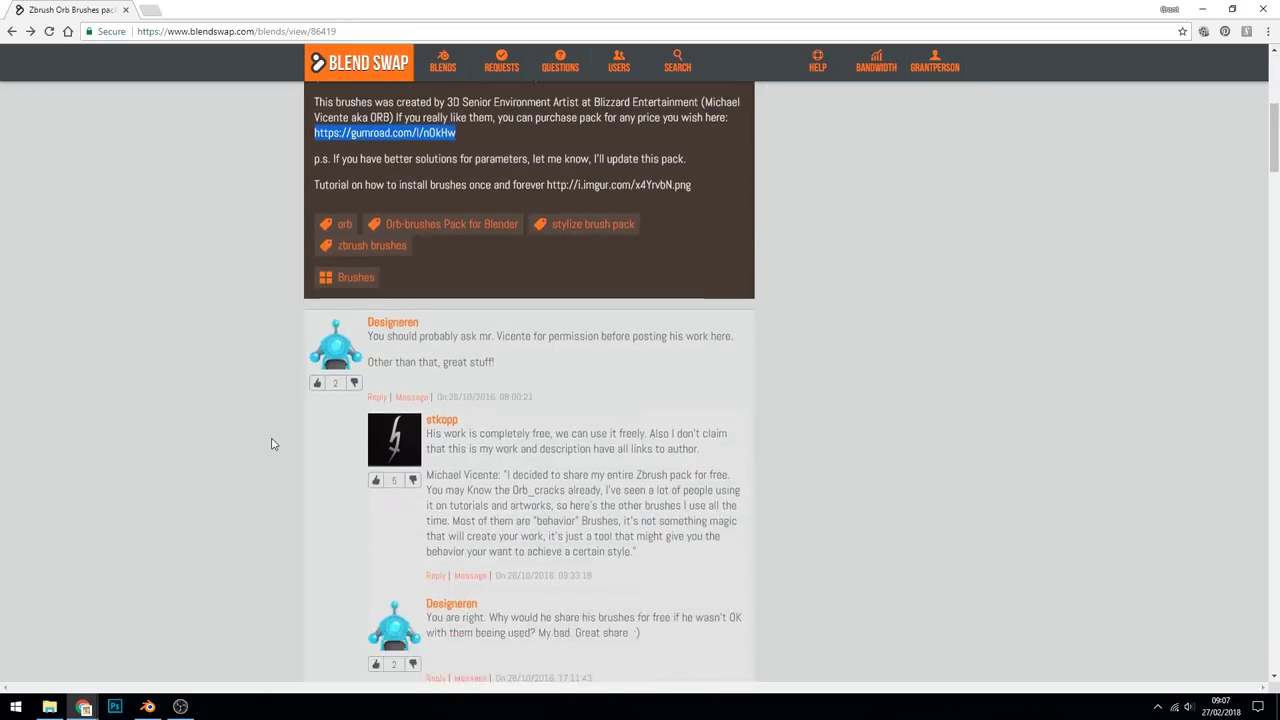
{"action": "scroll", "coordinate": [271, 443], "scroll_direction": "down", "scroll_amount": 15}
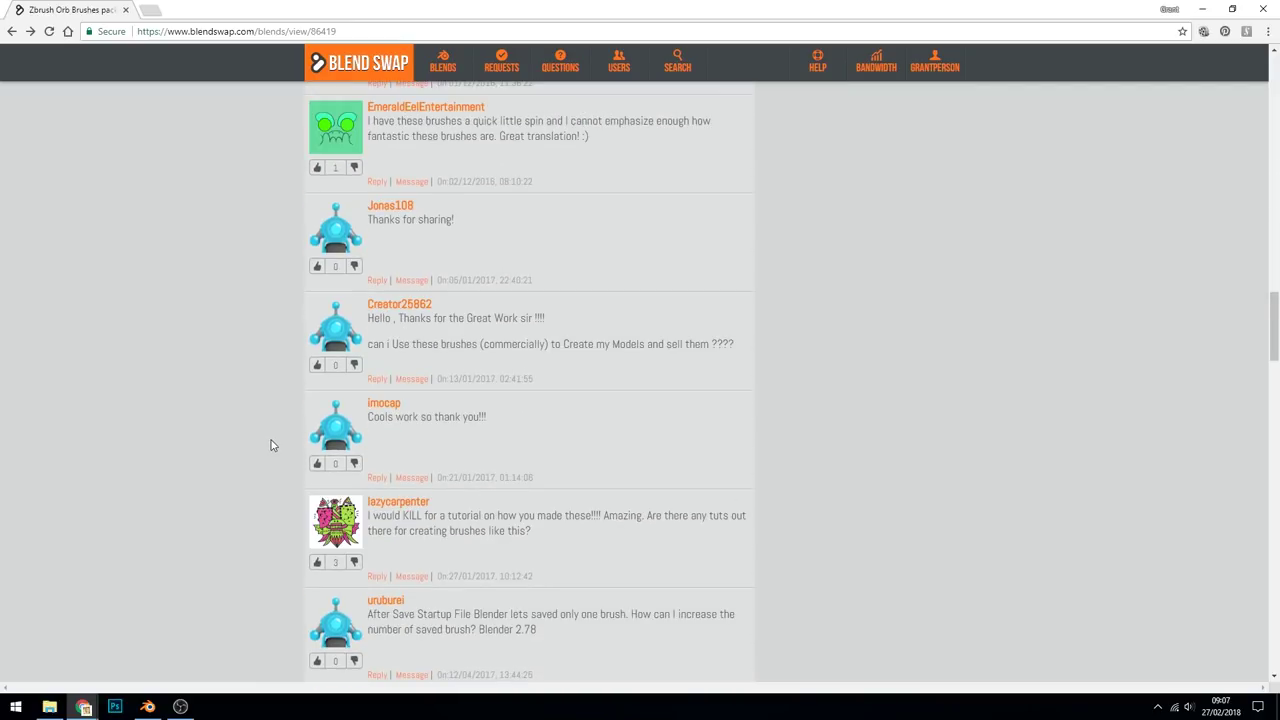
{"action": "key", "text": "Home"}
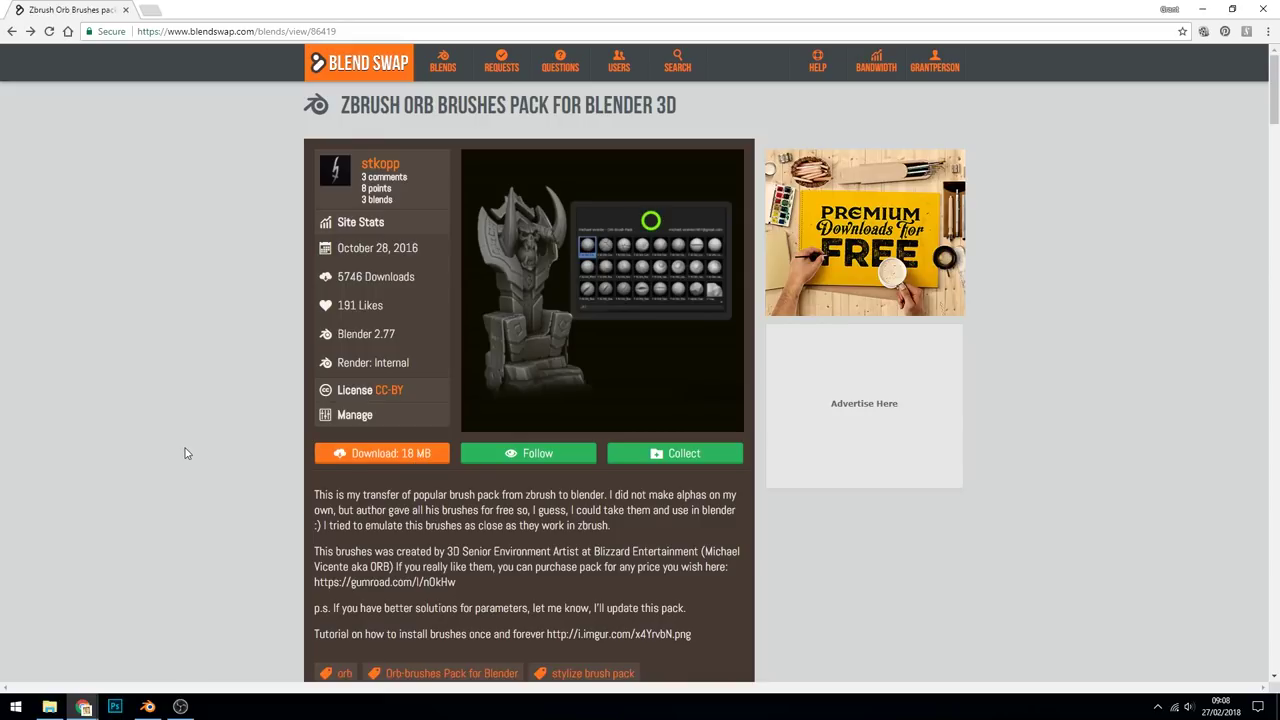
Switch to Blender and open the Brush folder of OrbBrushes.blend, inside addons/86419_Zbrush_Orb_Brushes_pack_for_Blender_3D, for appending.
{"action": "left_click", "coordinate": [150, 706]}
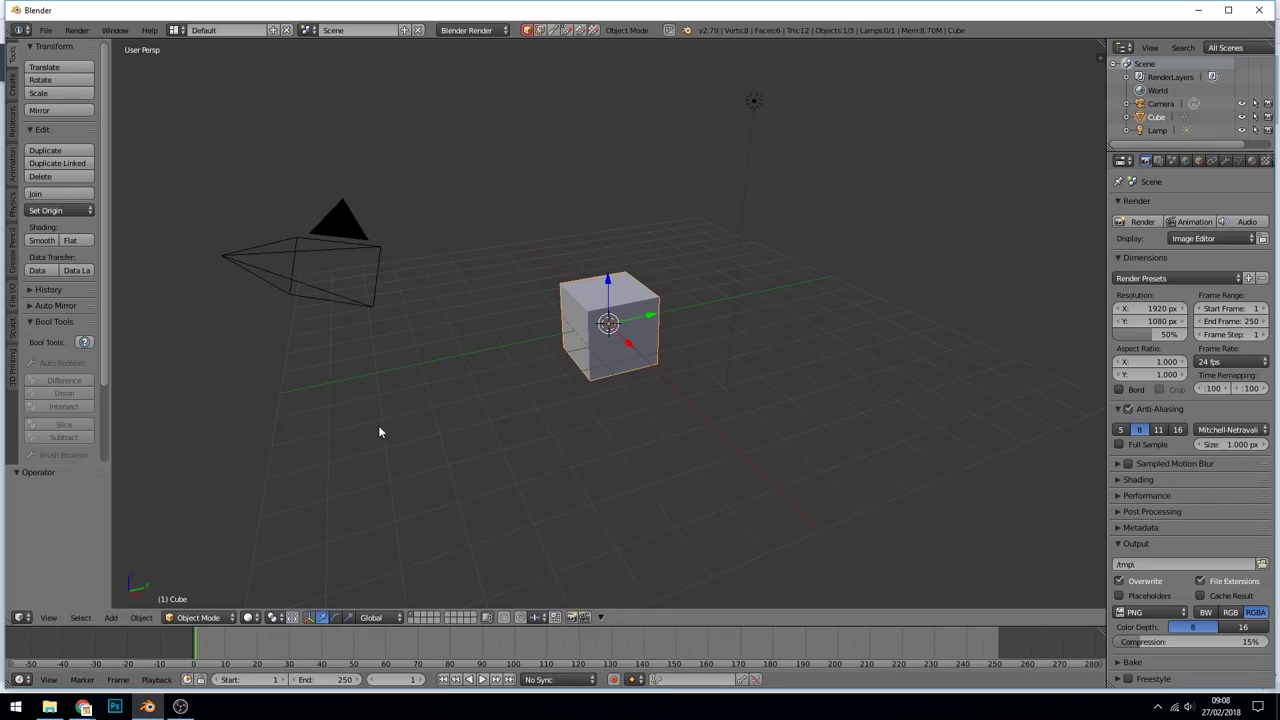
{"action": "left_click", "coordinate": [45, 31]}
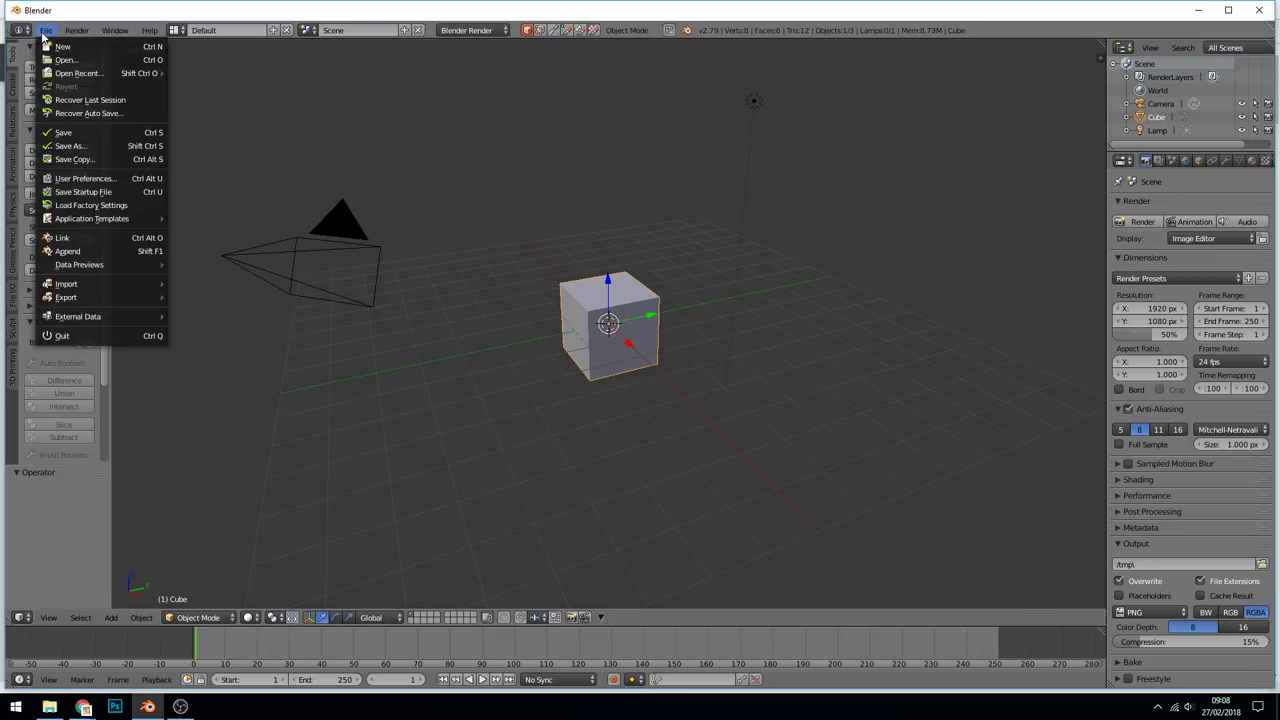
{"action": "left_click", "coordinate": [95, 256]}
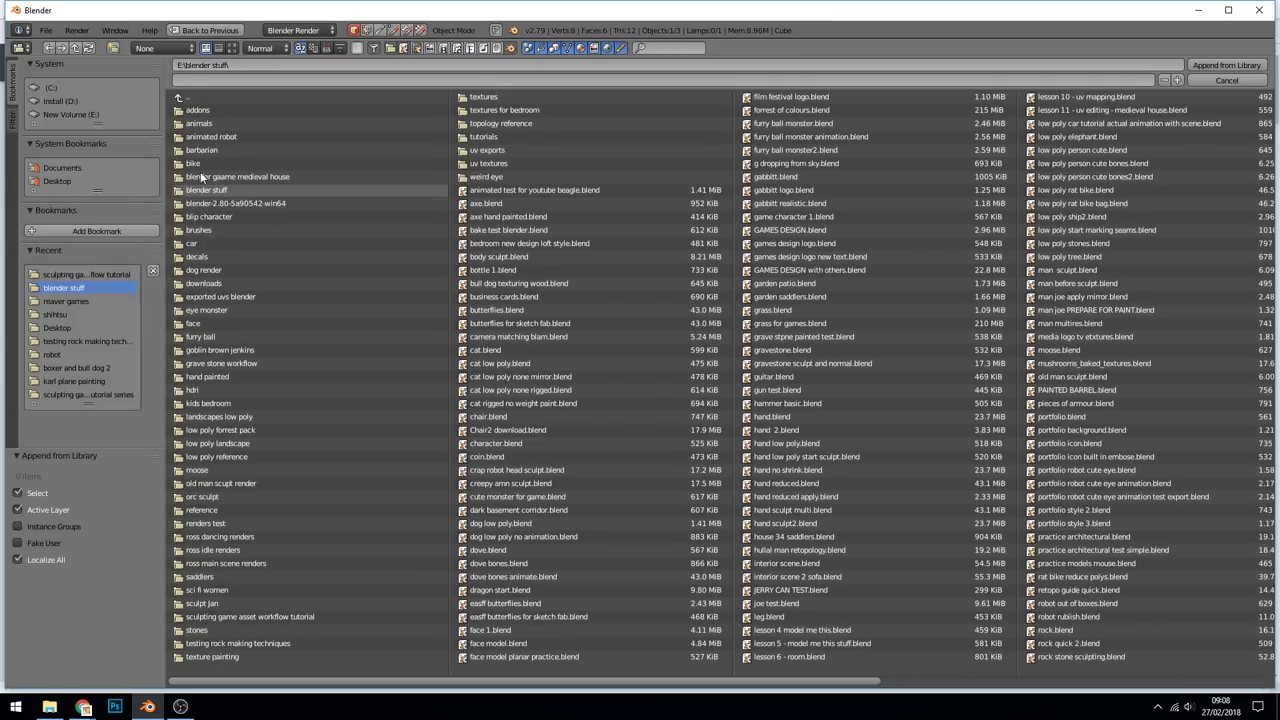
{"action": "left_click", "coordinate": [199, 112]}
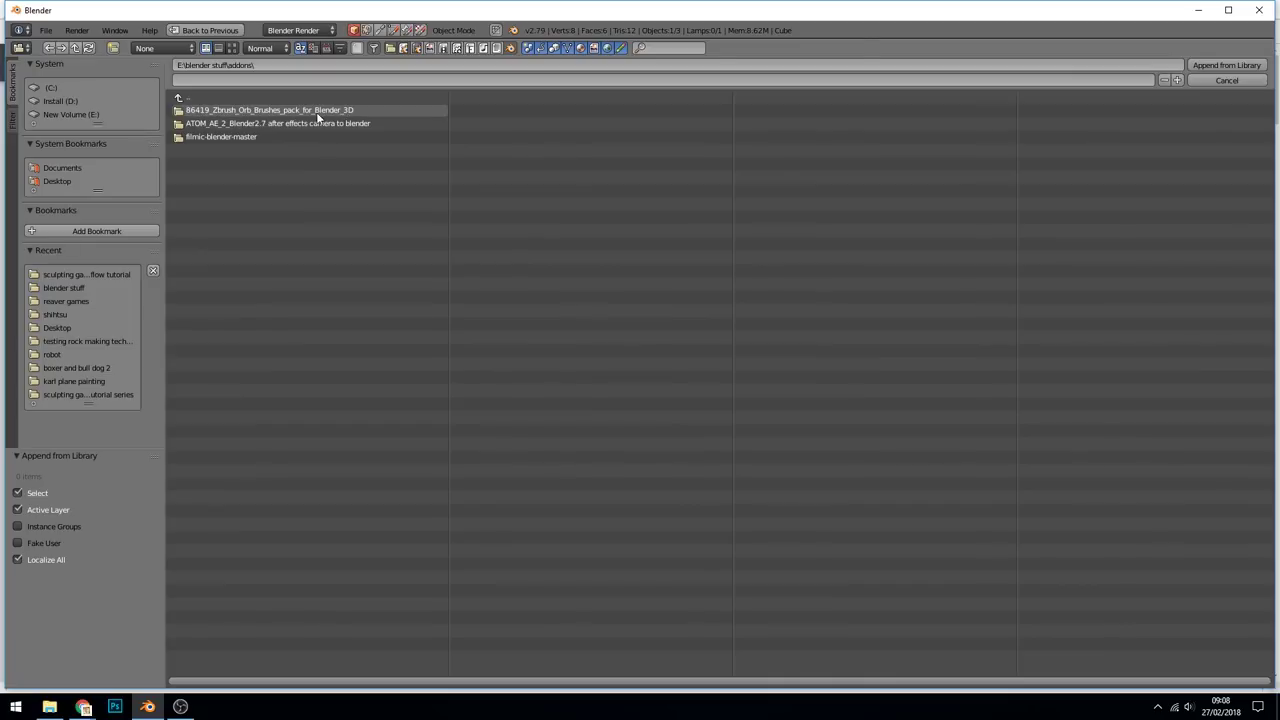
{"action": "left_click", "coordinate": [316, 112]}
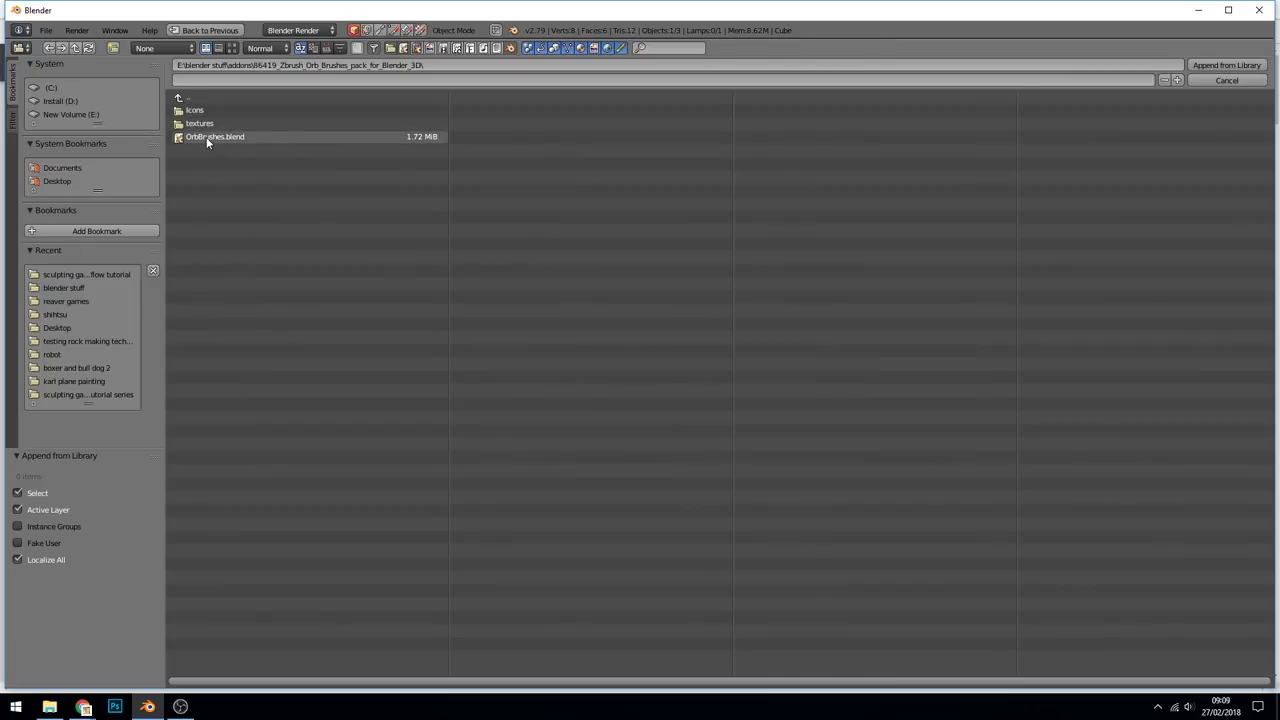
{"action": "left_click", "coordinate": [206, 137]}
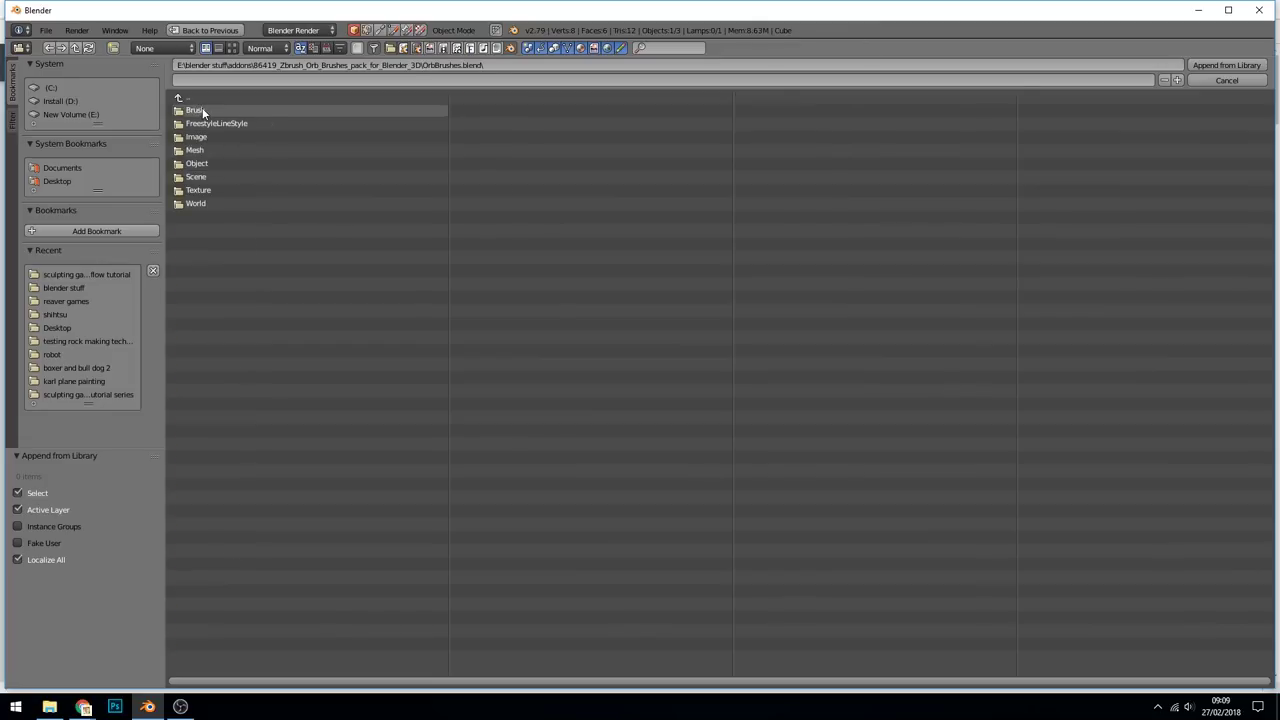
{"action": "left_click", "coordinate": [200, 109]}
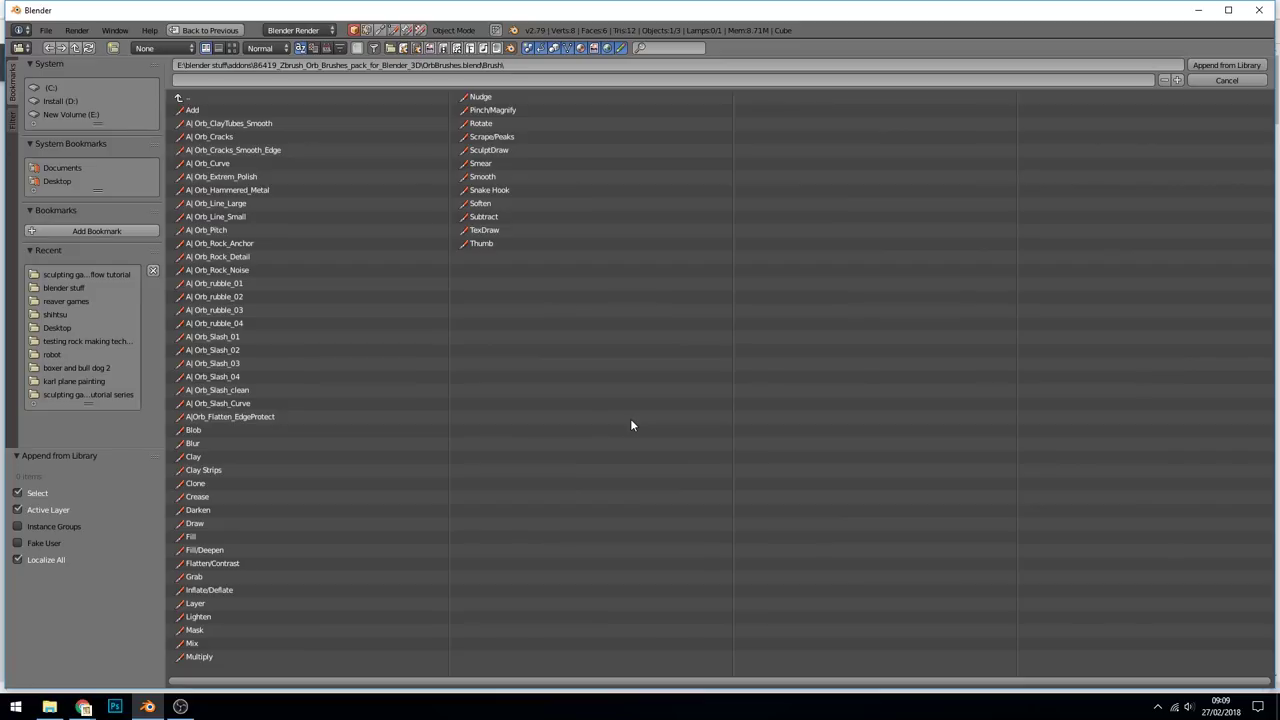
Append all the Orb brushes, from A| Orb_ClayTubes_Smooth to A|Orb_Flatten_EdgeProtect.
{"action": "left_click", "coordinate": [236, 125]}
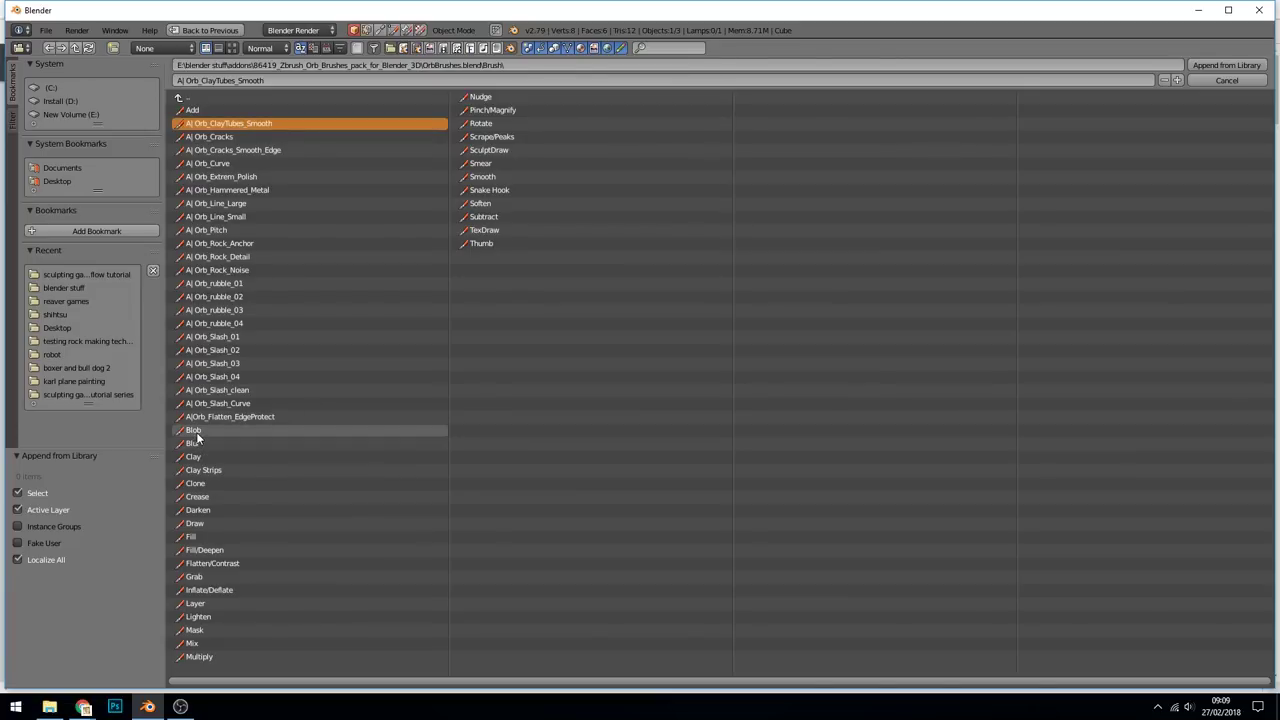
{"action": "mouse_move", "coordinate": [204, 418]}
{"action": "left_mouse_down"}
{"action": "mouse_move", "coordinate": [228, 316]}
{"action": "mouse_move", "coordinate": [230, 124]}
{"action": "left_mouse_up"}
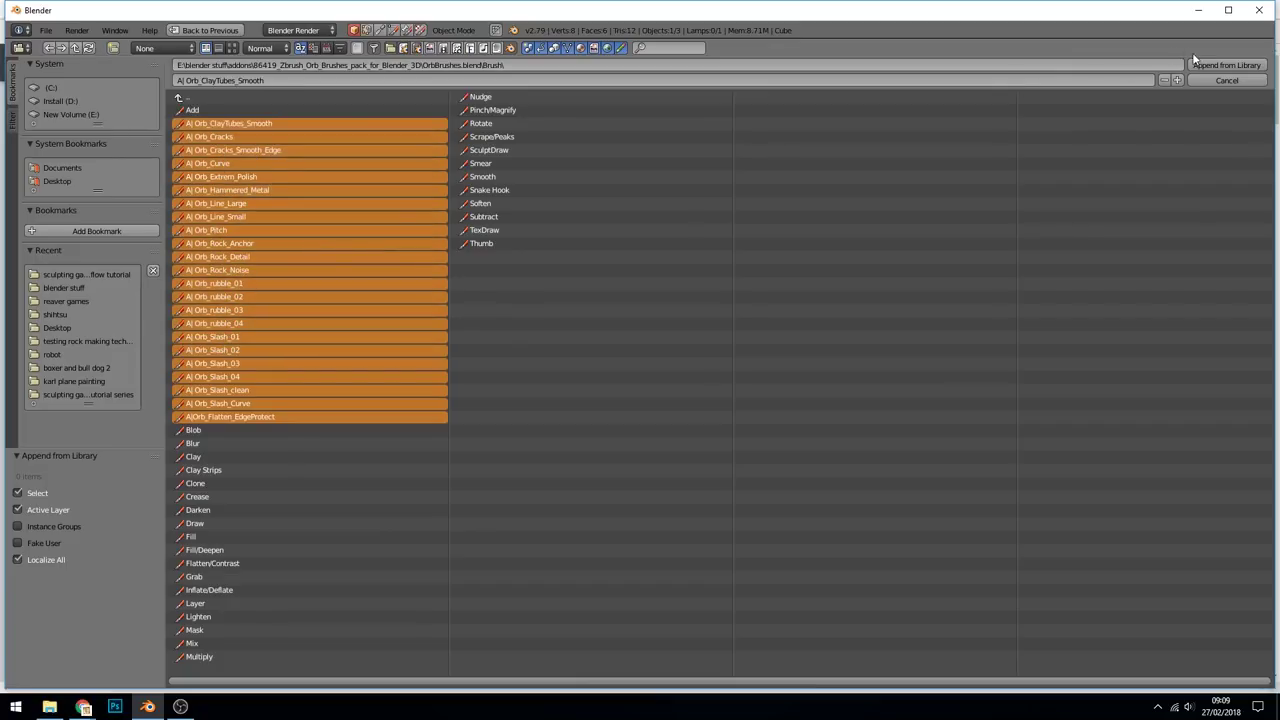
{"action": "left_click", "coordinate": [1200, 63]}
Put the cube in Sculpt Mode and look through the available sculpting brushes for the appended Orb brushes.
{"action": "left_click", "coordinate": [222, 618]}
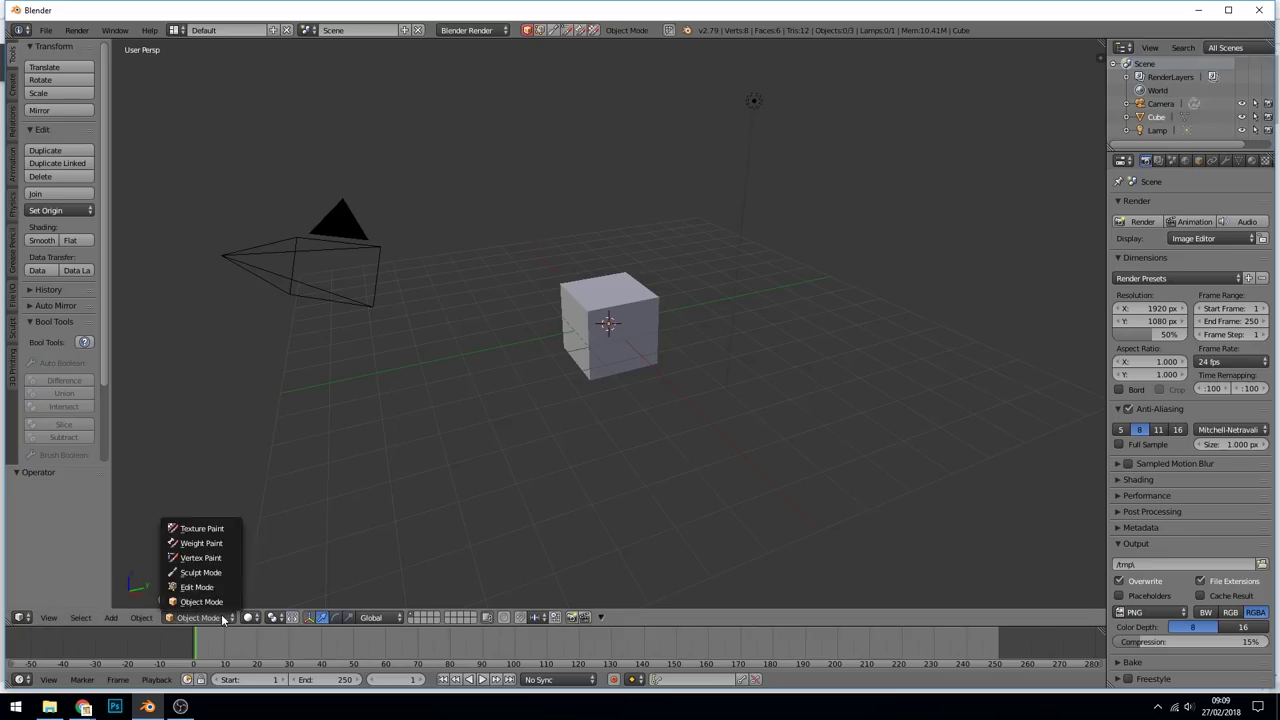
{"action": "left_click", "coordinate": [200, 572]}
{"action": "left_click", "coordinate": [65, 100]}
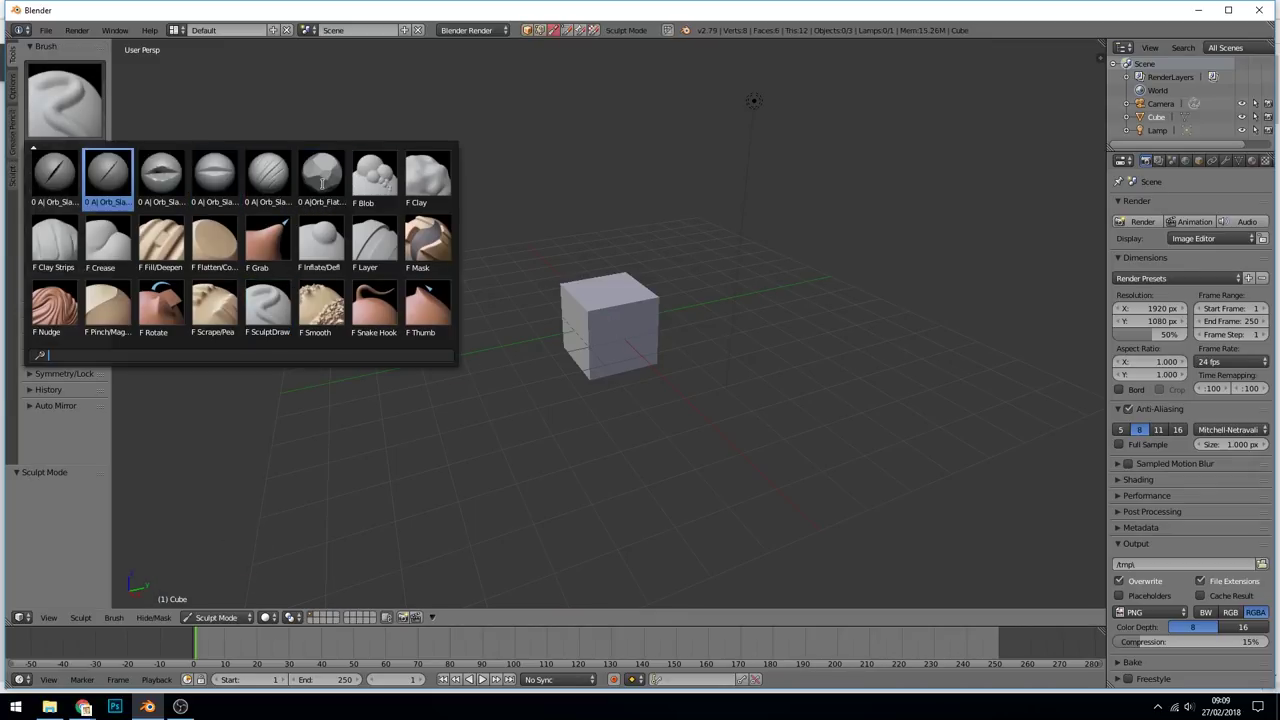
{"action": "scroll", "coordinate": [322, 183], "scroll_direction": "up", "scroll_amount": 2}
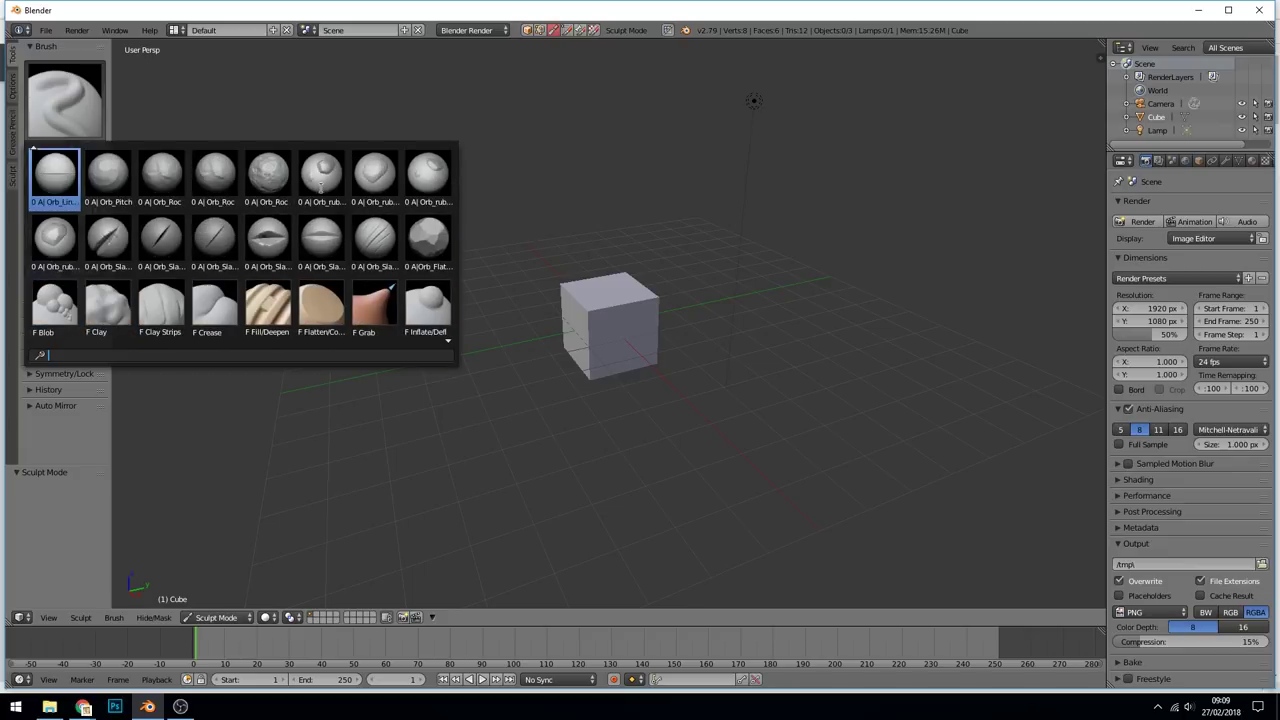
{"action": "scroll", "coordinate": [321, 188], "scroll_direction": "down", "scroll_amount": 20}
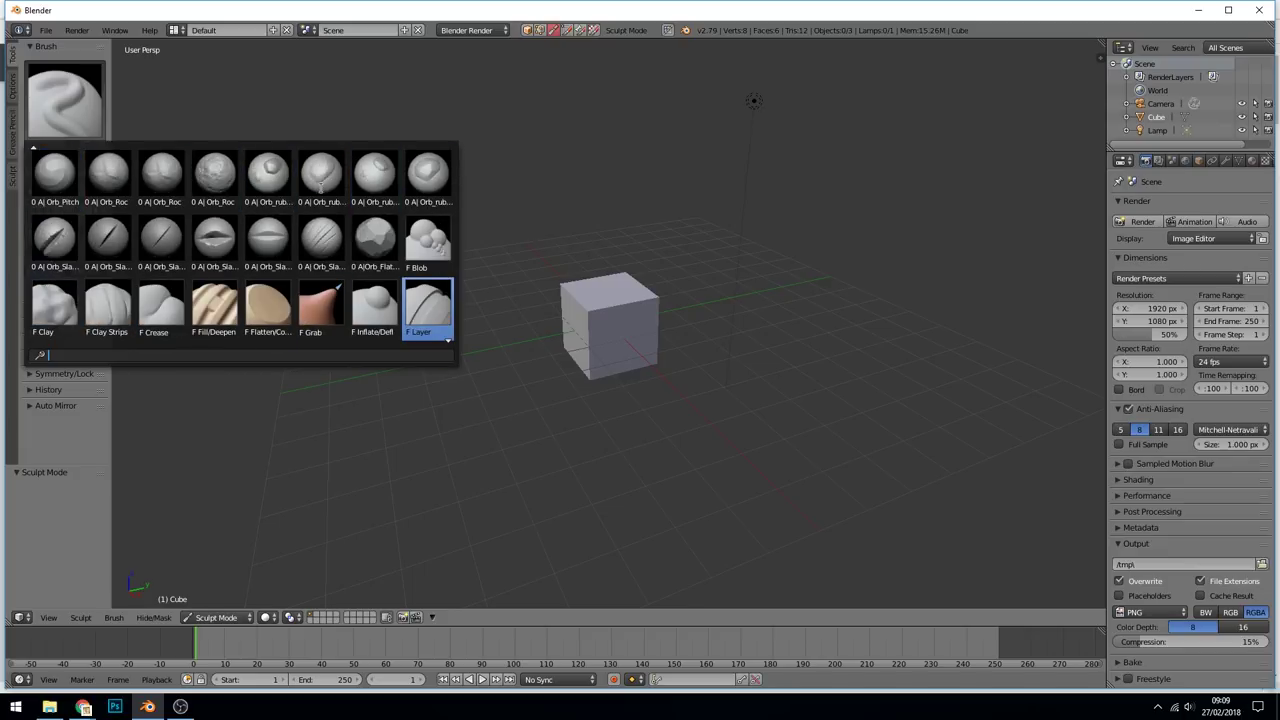
Check the brush installation tutorial link on the Blend Swap page in Chrome, and return to Blender.
{"action": "mouse_move", "coordinate": [88, 702]}
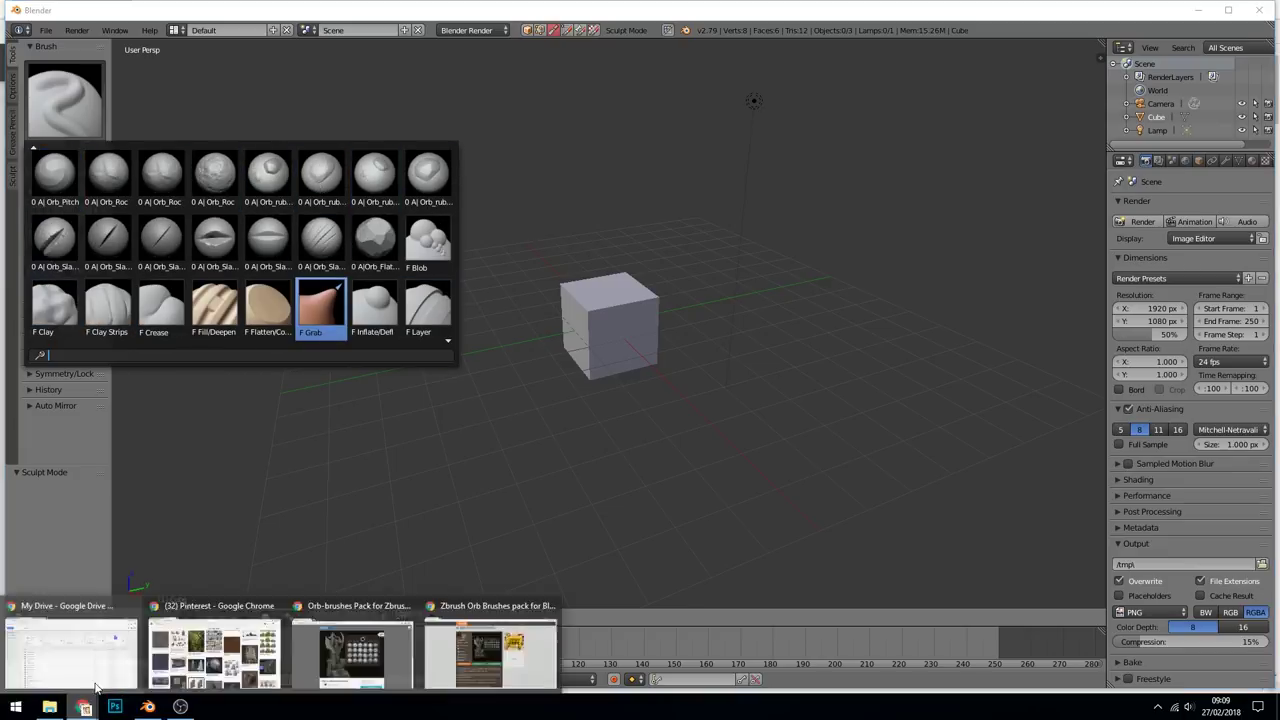
{"action": "left_click", "coordinate": [490, 652]}
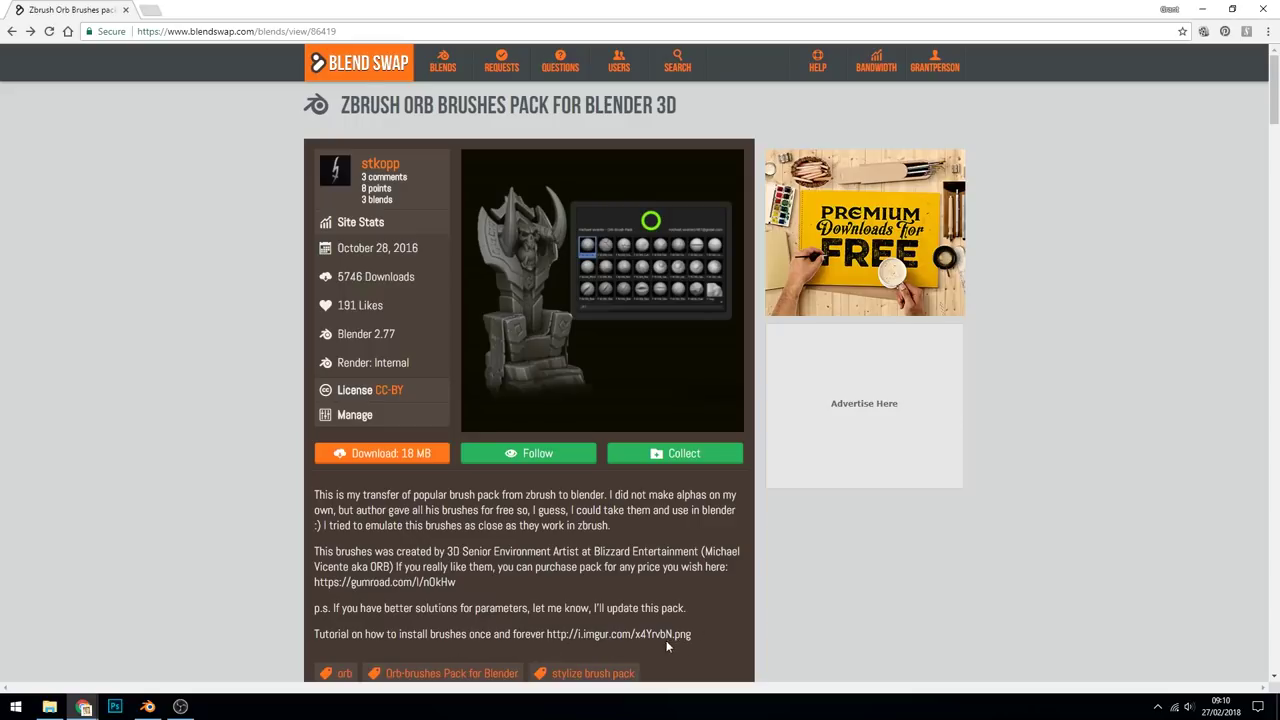
{"action": "left_click", "coordinate": [147, 706]}
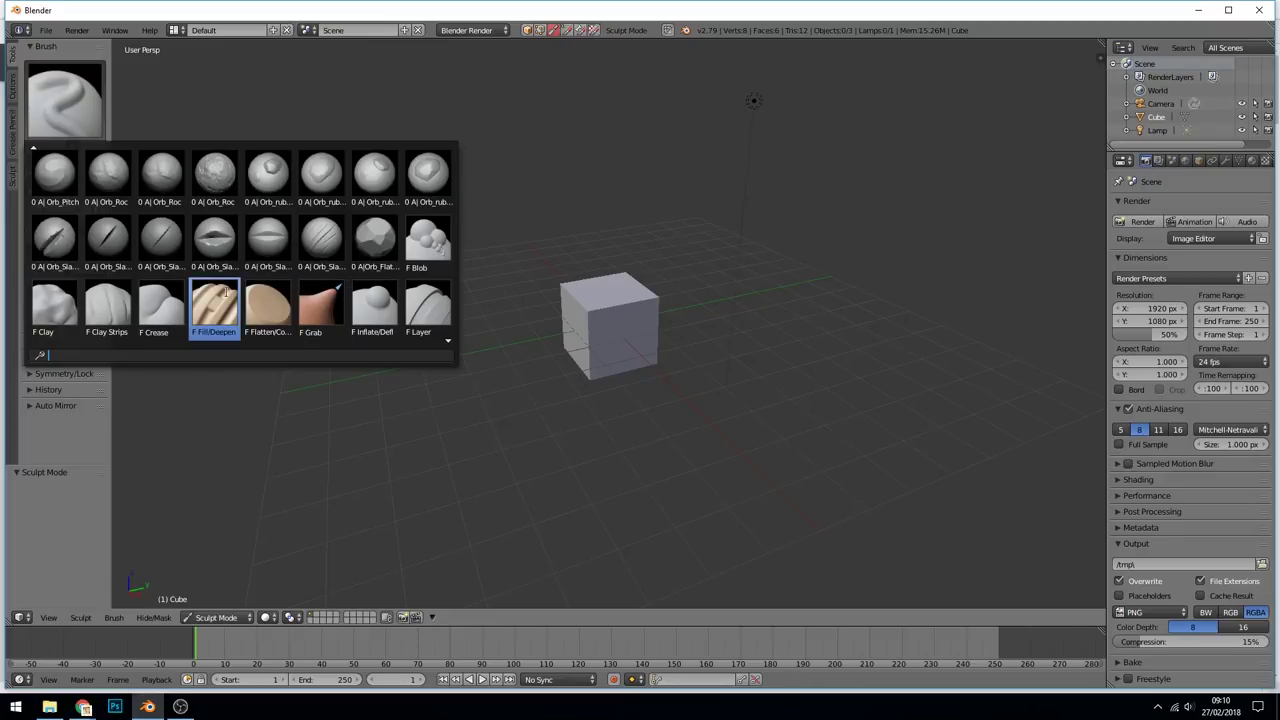
Examine the full list of sculpting brushes, comparing the appended Orb brushes with the default ones.
{"action": "scroll", "coordinate": [279, 243], "scroll_direction": "up", "scroll_amount": 4}
{"action": "scroll", "coordinate": [250, 180], "scroll_direction": "up", "scroll_amount": 4}
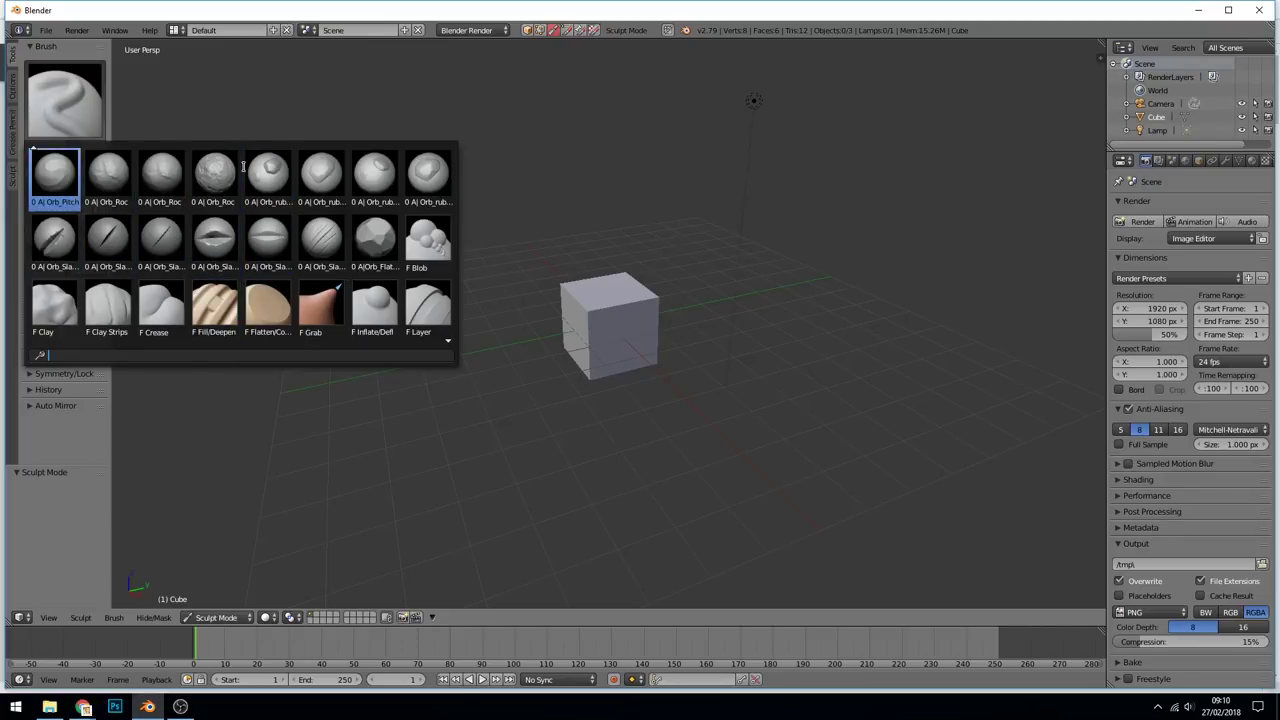
{"action": "scroll", "coordinate": [242, 167], "scroll_direction": "up", "scroll_amount": 2}
{"action": "scroll", "coordinate": [242, 167], "scroll_direction": "up", "scroll_amount": 4}
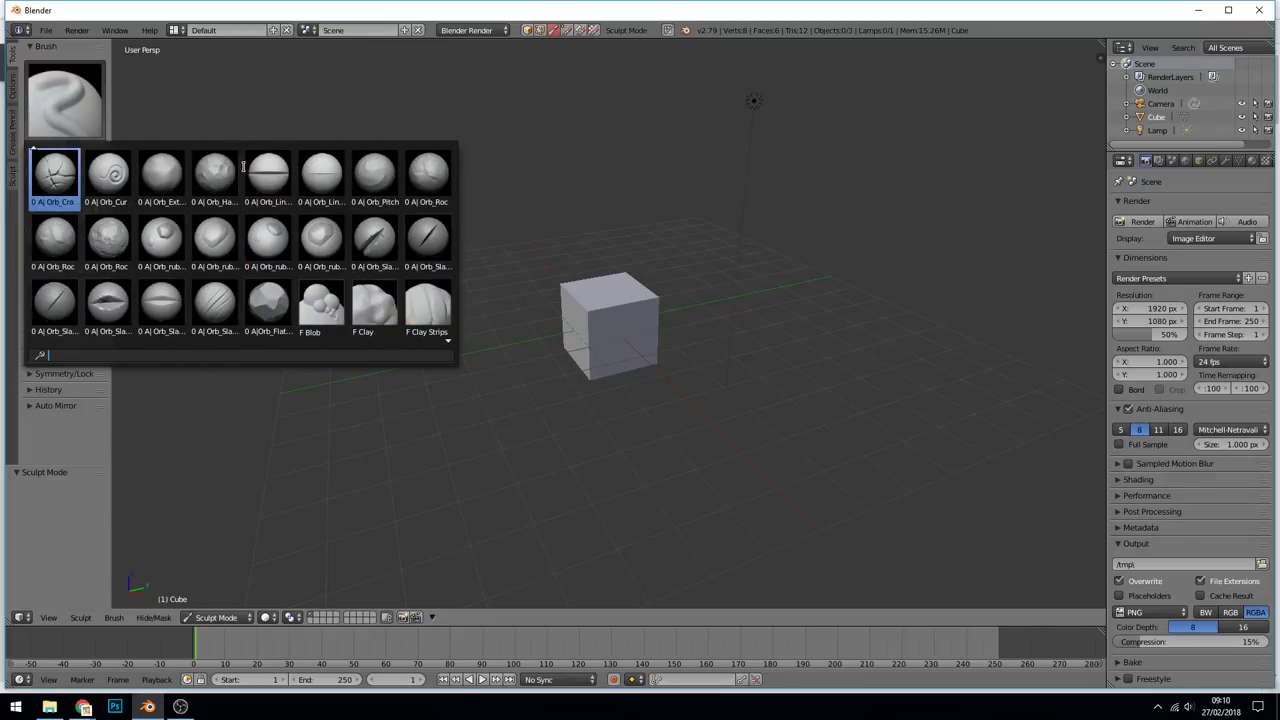
{"action": "scroll", "coordinate": [242, 167], "scroll_direction": "down", "scroll_amount": 20}
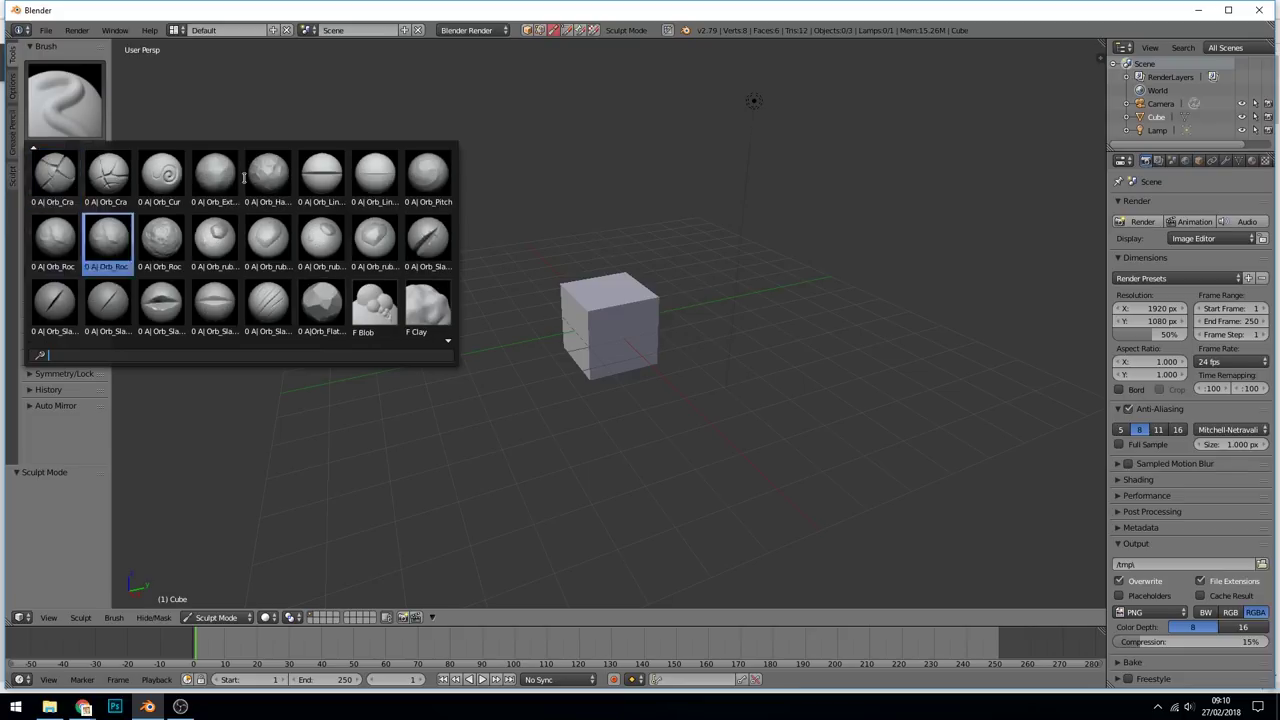
{"action": "scroll", "coordinate": [377, 303], "scroll_direction": "down", "scroll_amount": 7}
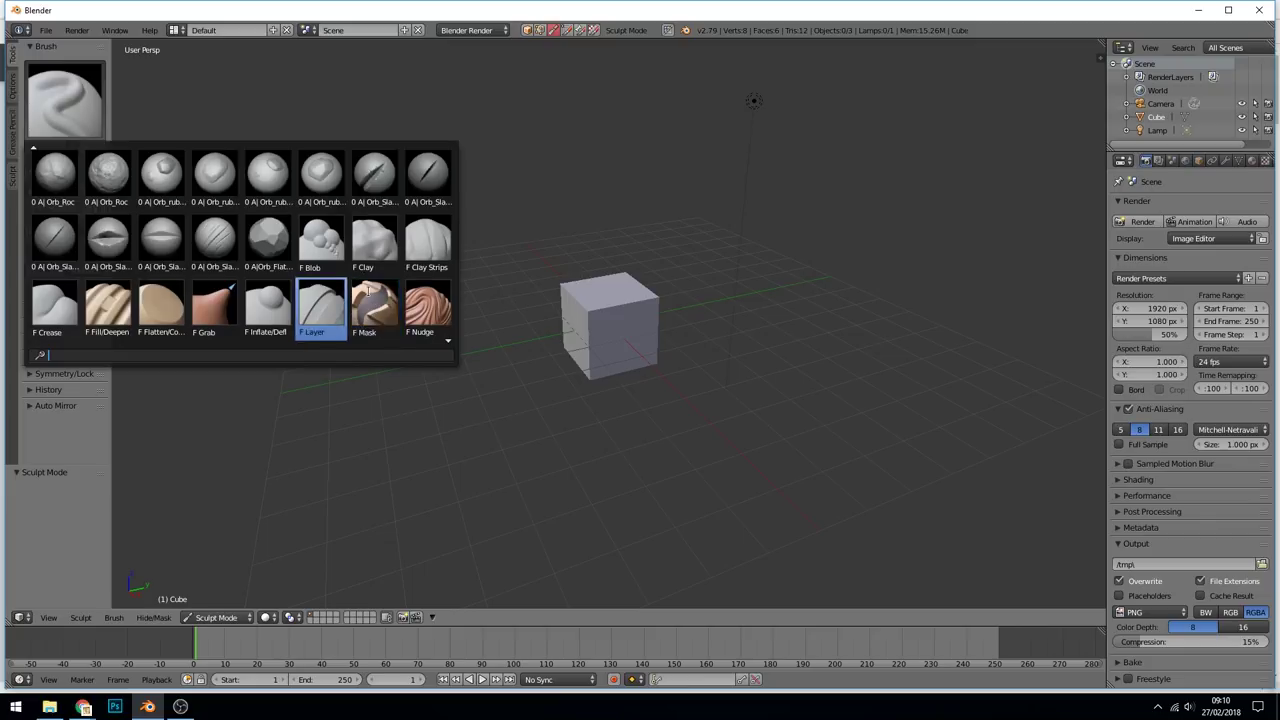
{"action": "scroll", "coordinate": [375, 300], "scroll_direction": "down", "scroll_amount": 5}
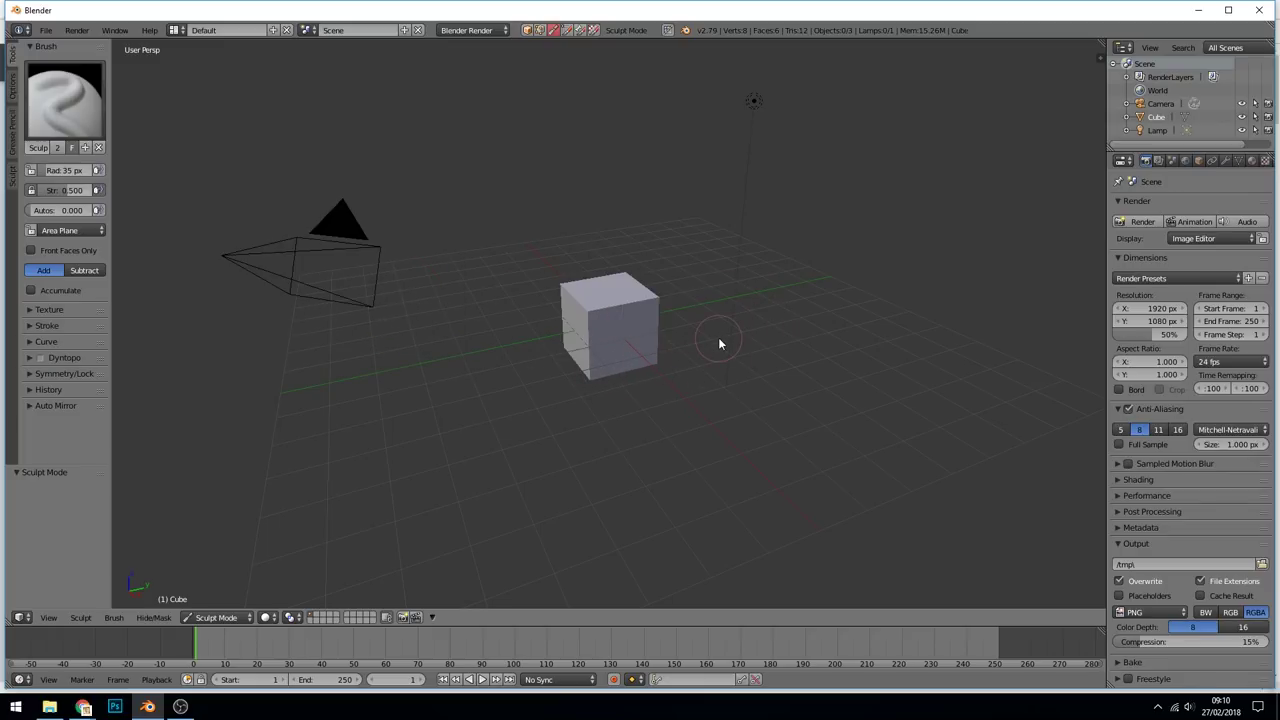
In Object Mode, scale the cube by 0.608 along Z and 1.5 along Y, and apply its scale.
{"action": "left_click", "coordinate": [215, 617]}
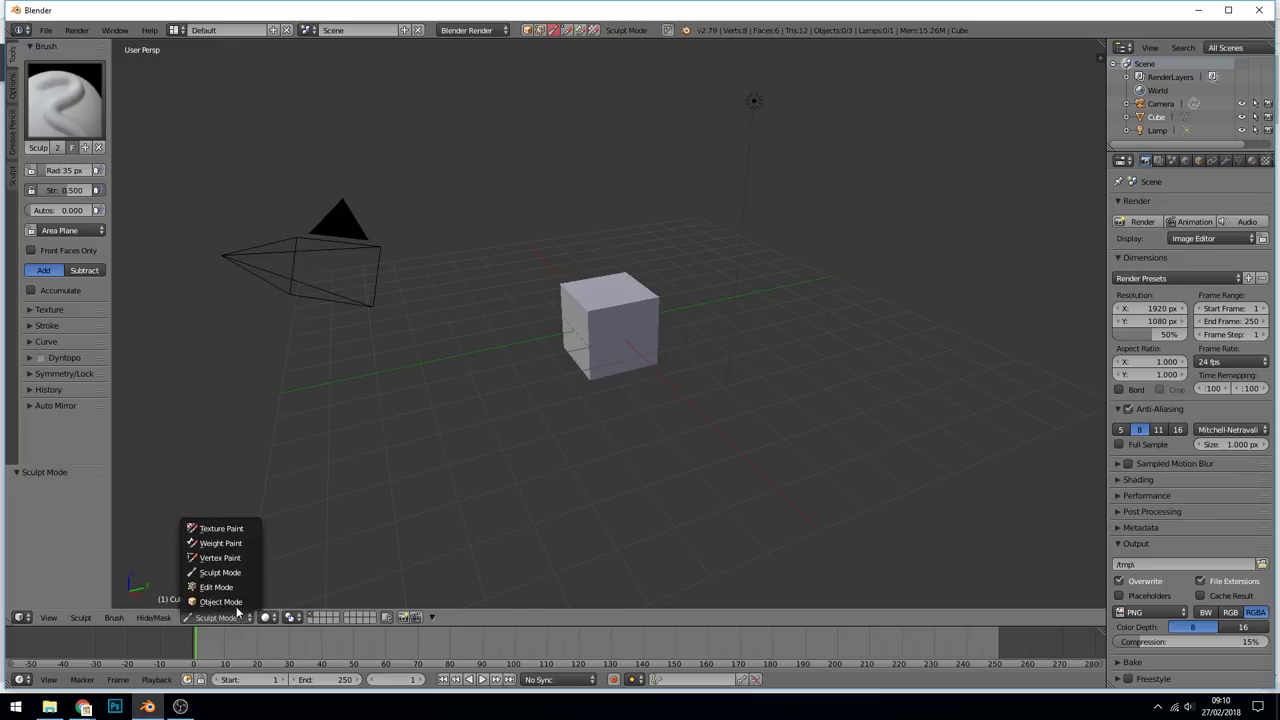
{"action": "left_click", "coordinate": [215, 604]}
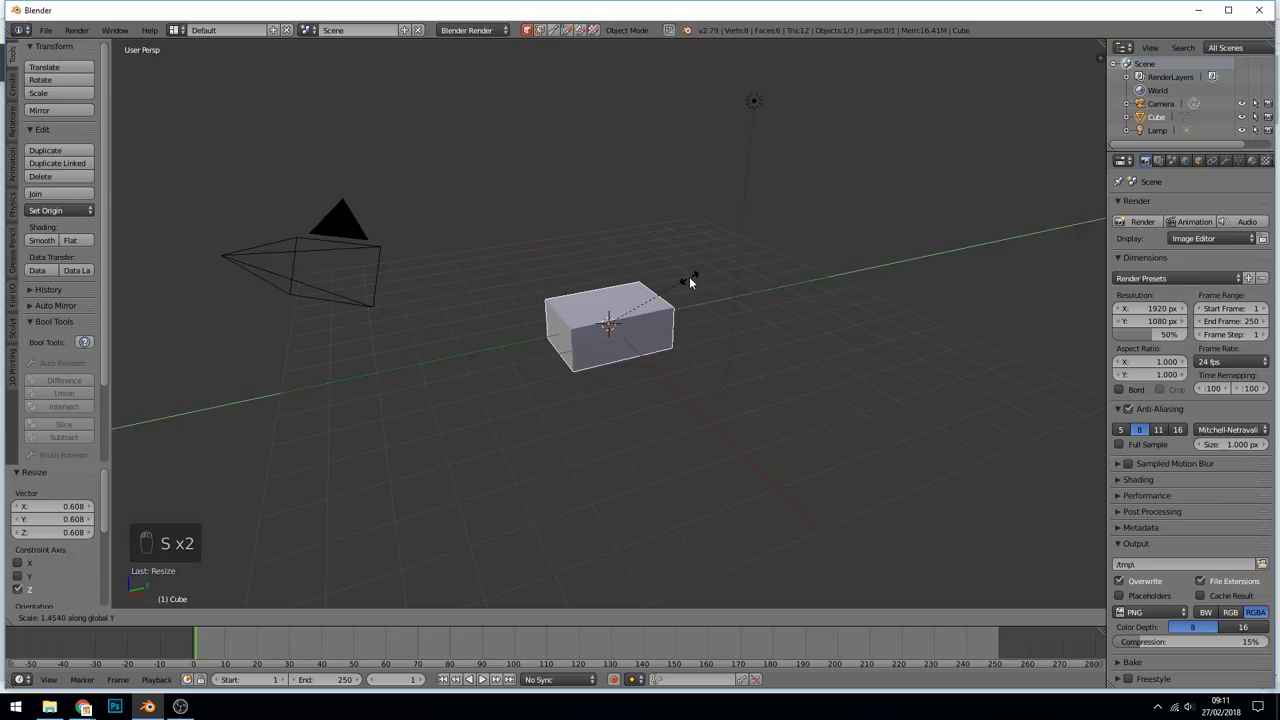
{"action": "left_click", "coordinate": [693, 278]}
{"action": "middle_click_drag", "start_coordinate": [693, 278], "coordinate": [643, 346]}
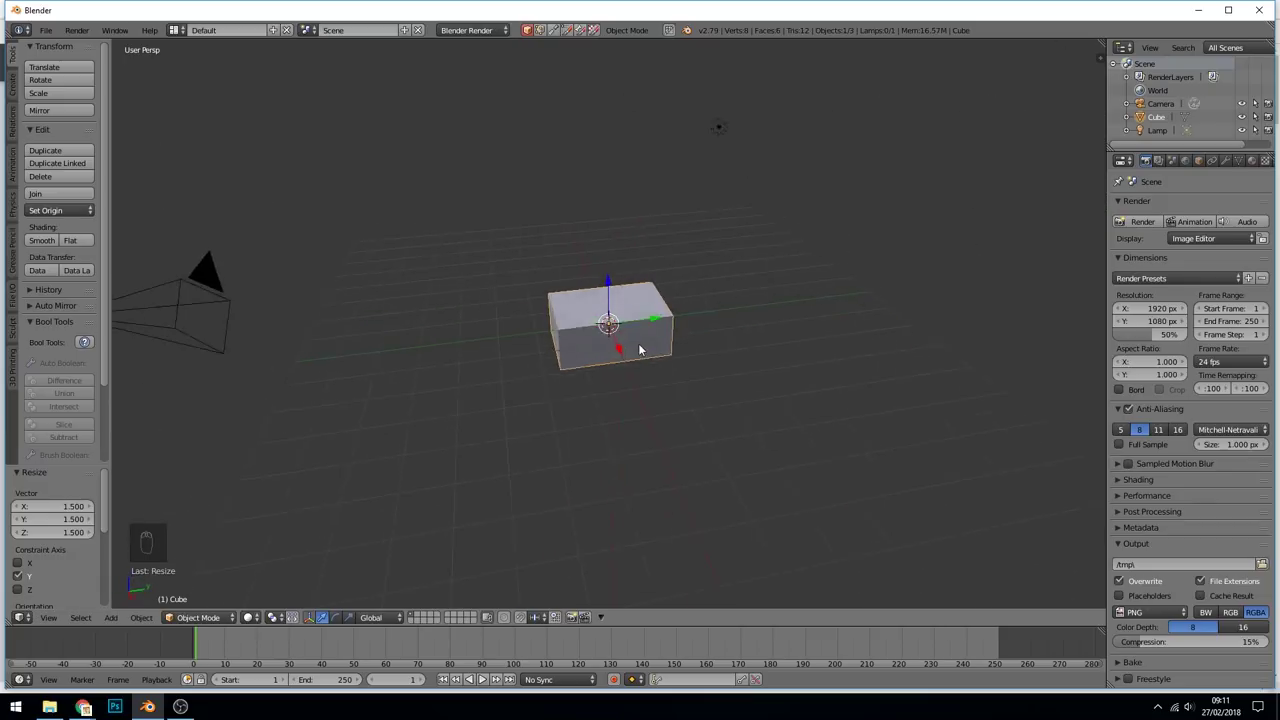
{"action": "scroll", "coordinate": [643, 348], "scroll_direction": "up", "scroll_amount": 4}
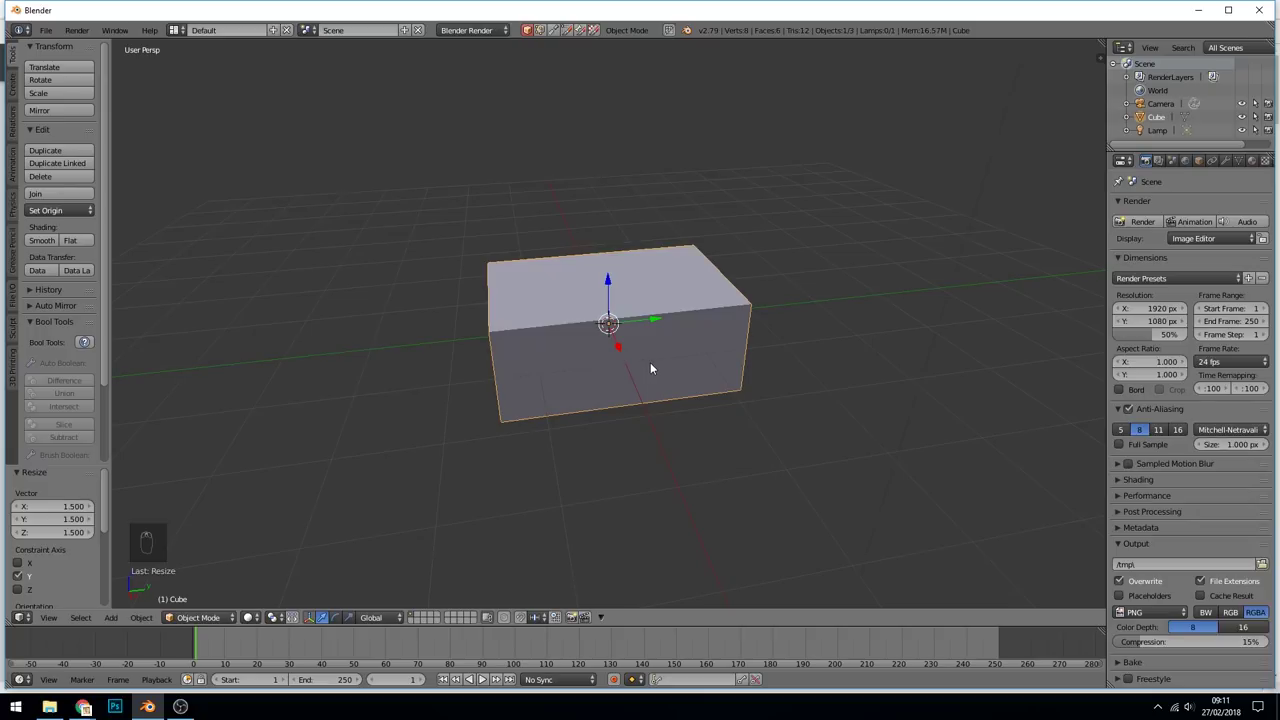
{"action": "key", "text": "ctrl+a"}
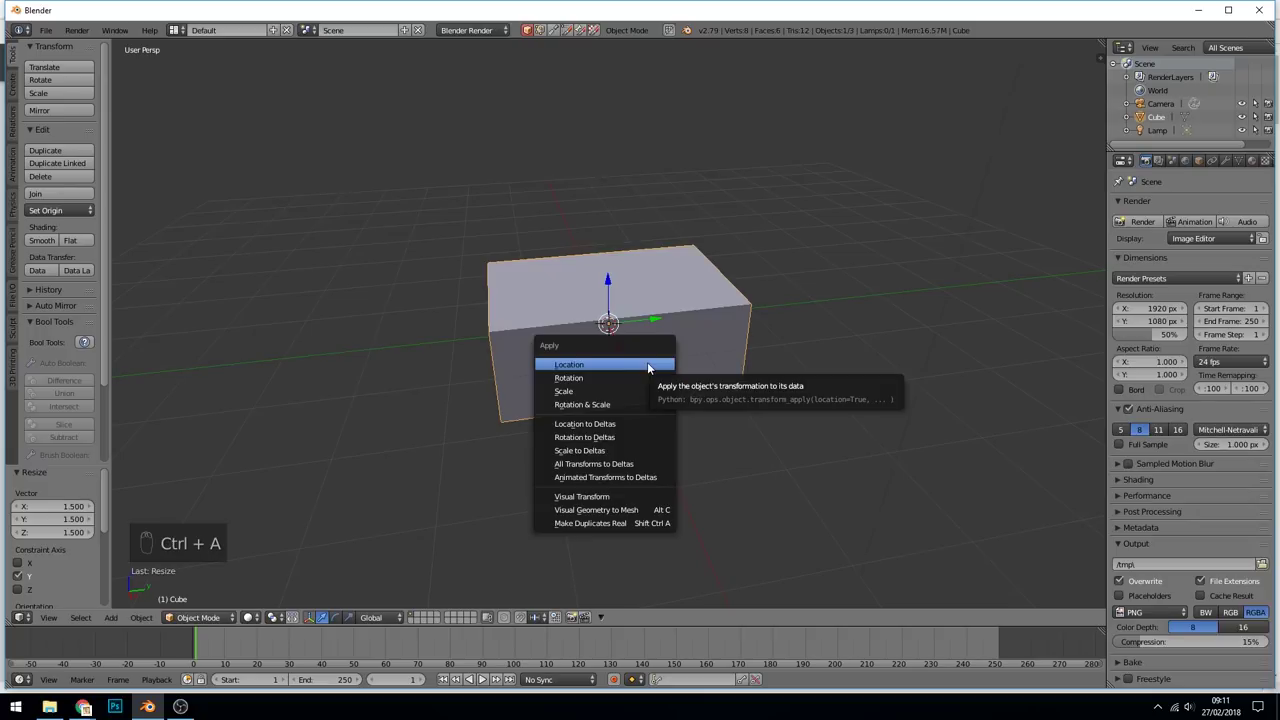
{"action": "left_click", "coordinate": [621, 393]}
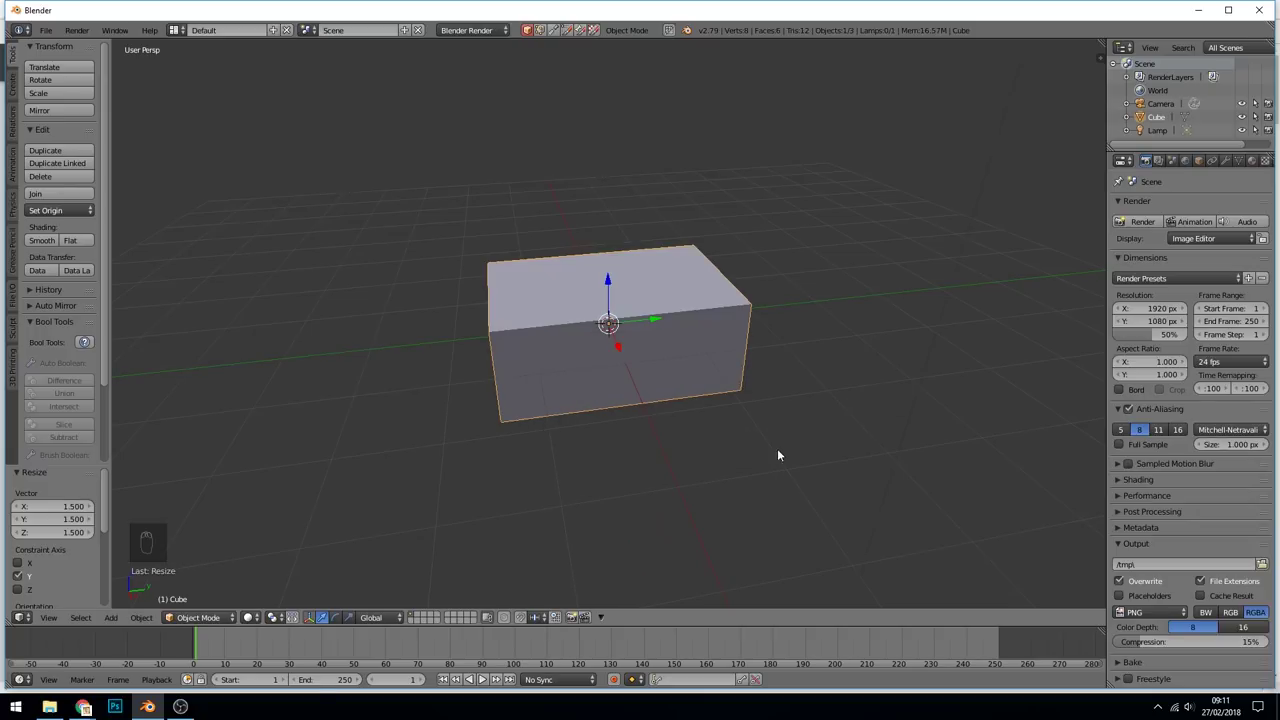
{"action": "left_click", "coordinate": [198, 617]}
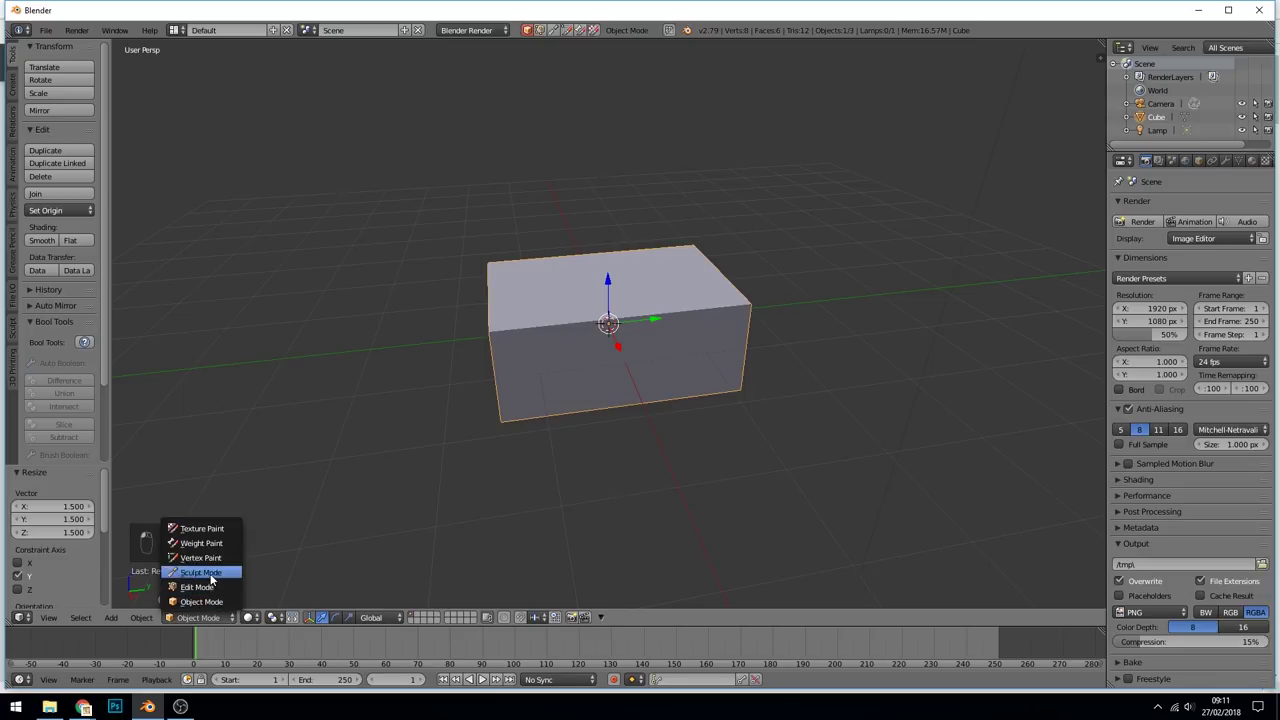
{"action": "left_click", "coordinate": [205, 572]}
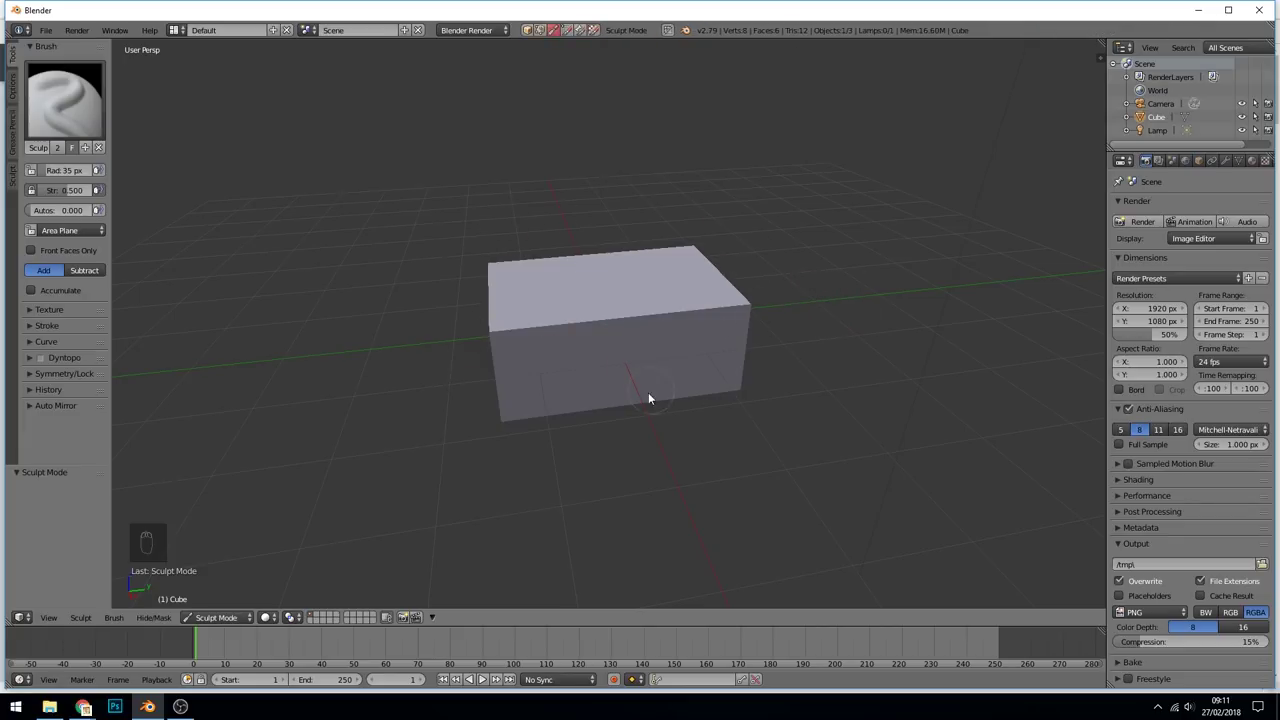
{"action": "left_click", "coordinate": [215, 617]}
{"action": "left_click", "coordinate": [212, 601]}
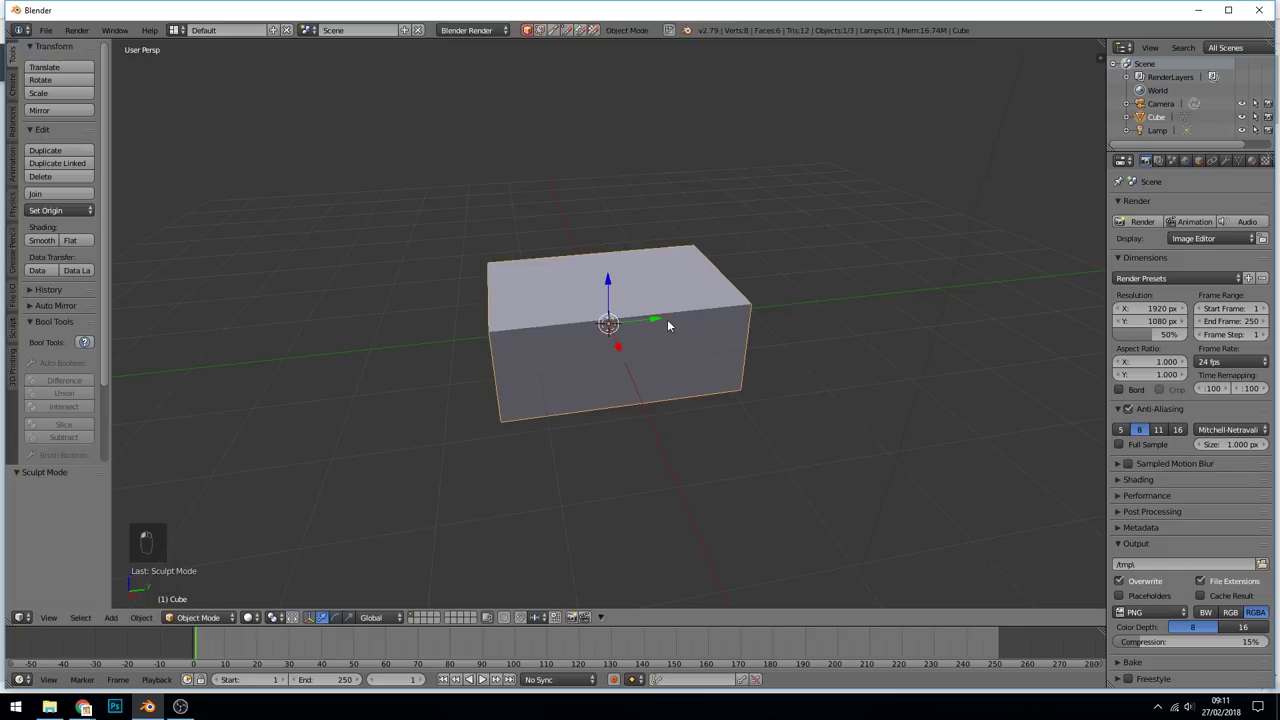
Apply the block's scale and put it in Edit Mode.
{"action": "key", "text": "ctrl+a"}
{"action": "left_click", "coordinate": [619, 344]}
{"action": "key", "text": "Tab"}
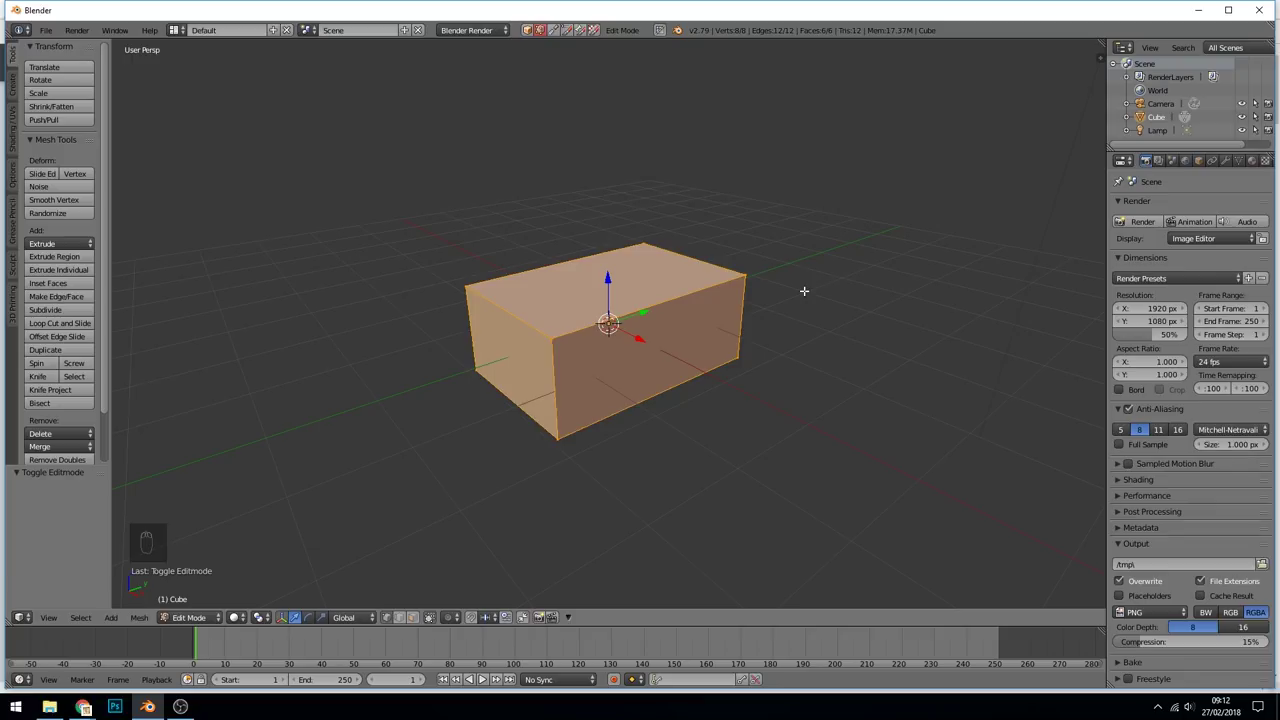
Try a single centred loop cut across the block's length, and undo it.
{"action": "key", "text": "ctrl+r"}
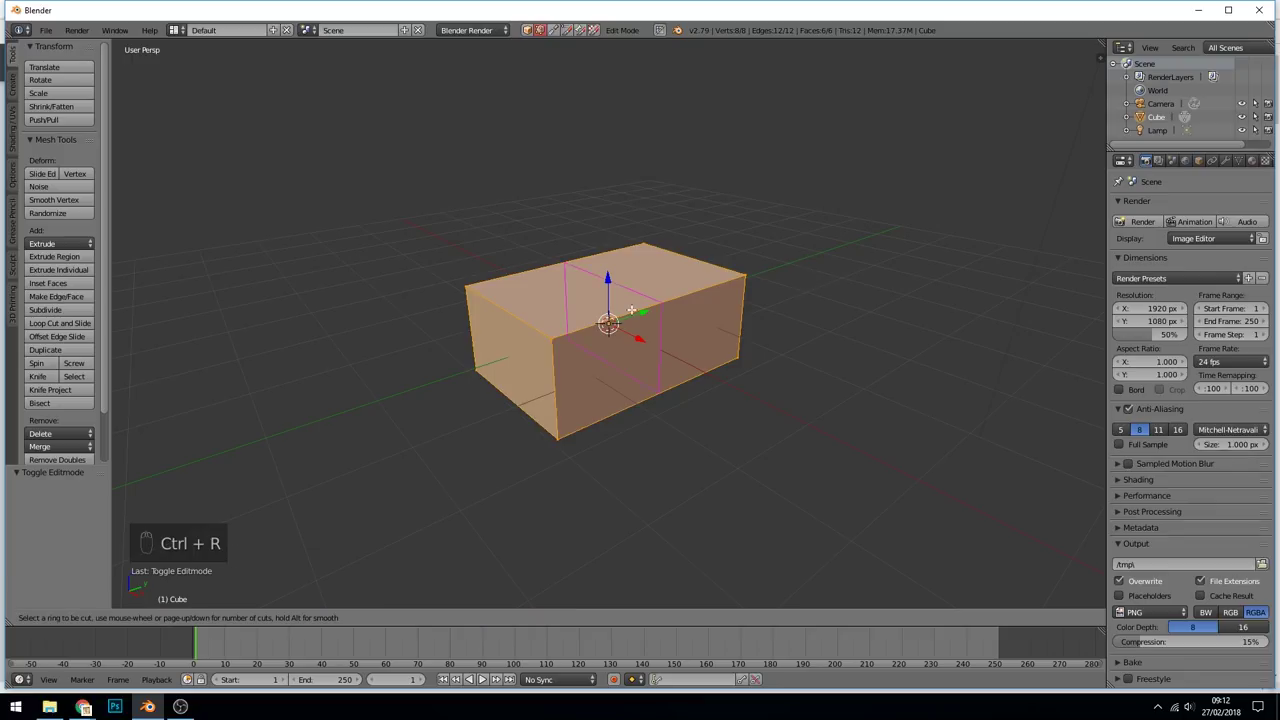
{"action": "left_click", "coordinate": [631, 309]}
{"action": "right_click", "coordinate": [631, 309]}
{"action": "middle_click_drag", "start_coordinate": [692, 309], "coordinate": [540, 315]}
{"action": "middle_click_drag", "start_coordinate": [641, 420], "coordinate": [591, 379]}
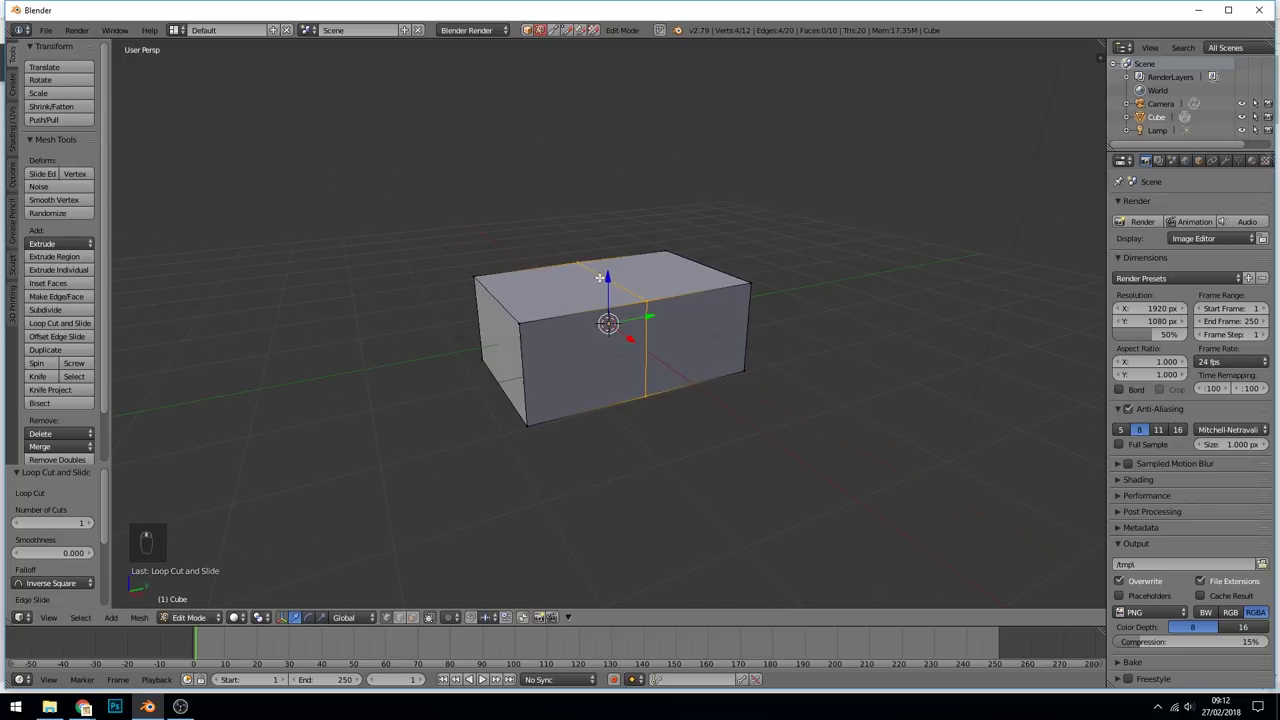
{"action": "mouse_move", "coordinate": [724, 322]}
{"action": "middle_mouse_down"}
{"action": "mouse_move", "coordinate": [714, 329]}
{"action": "mouse_move", "coordinate": [734, 334]}
{"action": "middle_mouse_up"}
{"action": "key", "text": "ctrl+z"}
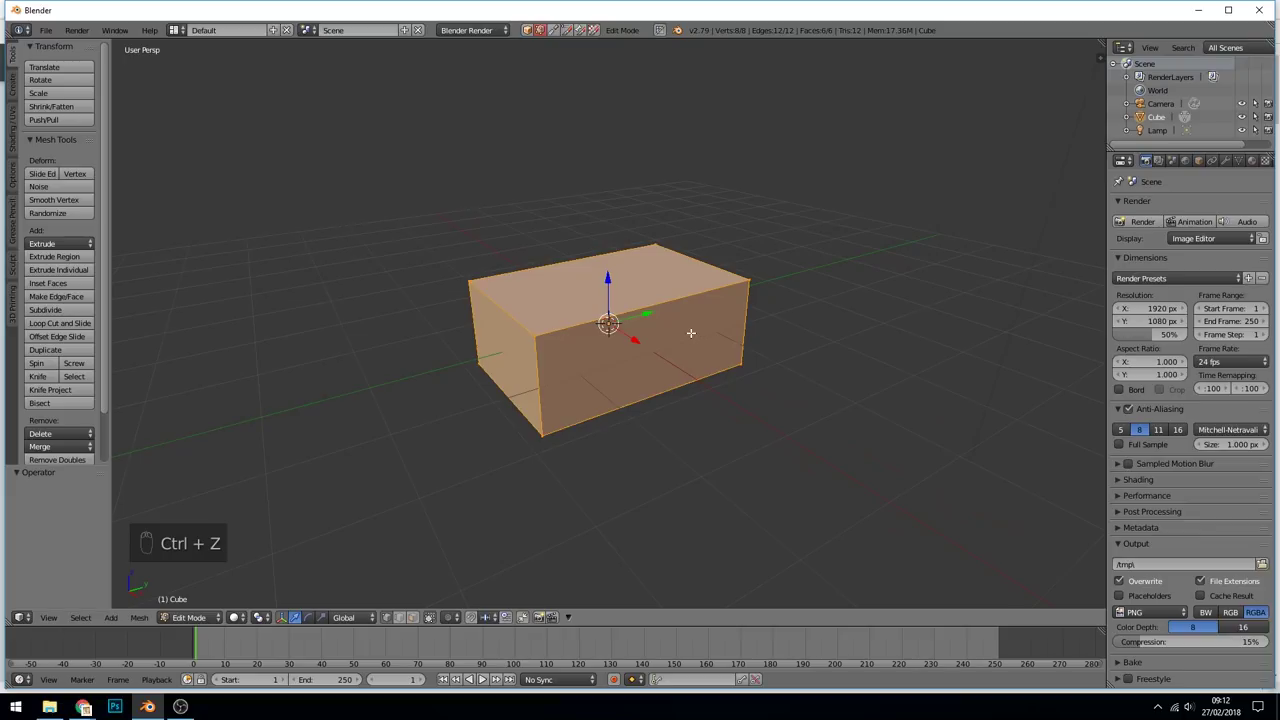
Subdivide the whole block with 10 cuts and switch it to Sculpt Mode.
{"action": "key", "text": "w"}
{"action": "left_click", "coordinate": [690, 330]}
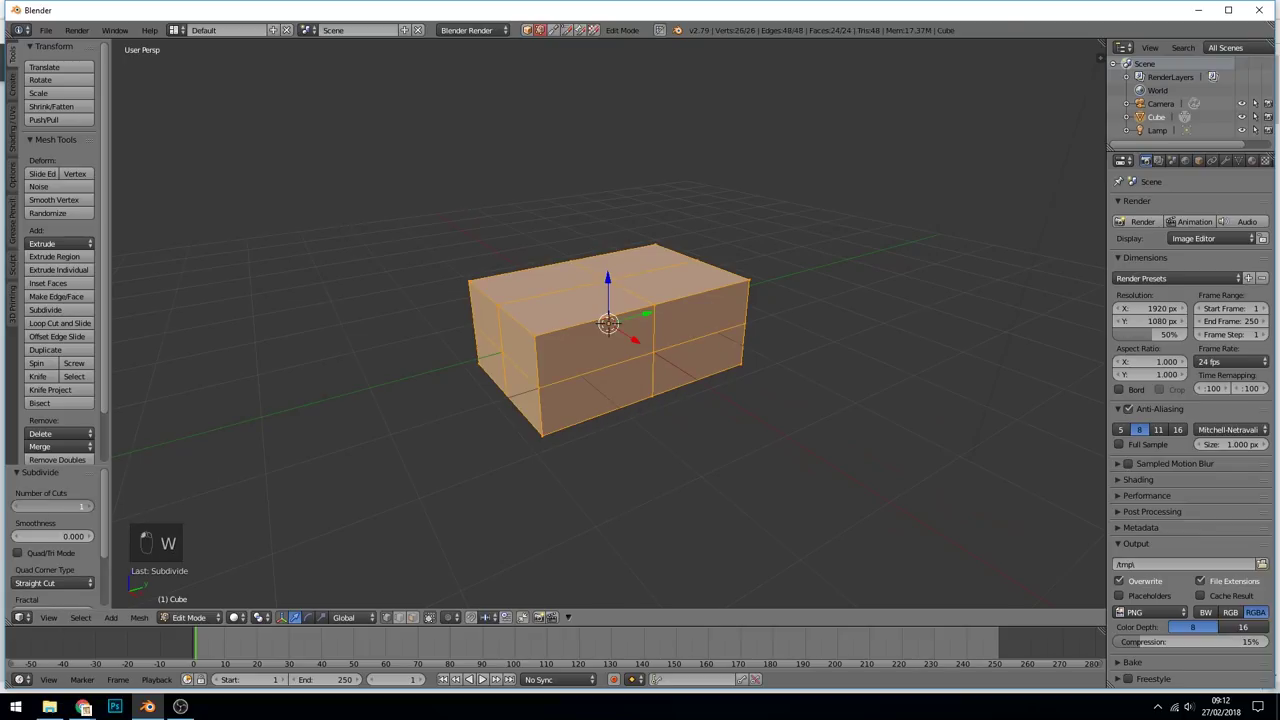
{"action": "left_click_drag", "start_coordinate": [52, 506], "coordinate": [92, 506]}
{"action": "middle_click_drag", "start_coordinate": [494, 376], "coordinate": [504, 384]}
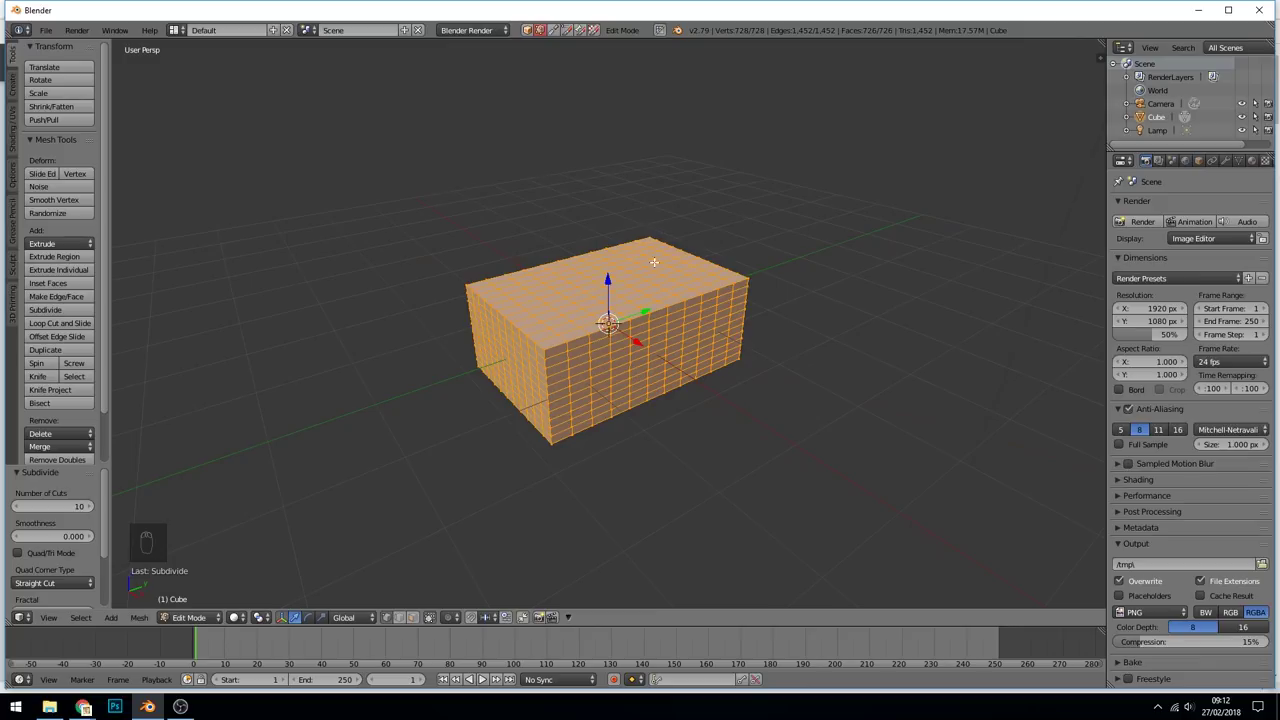
{"action": "left_click", "coordinate": [188, 617]}
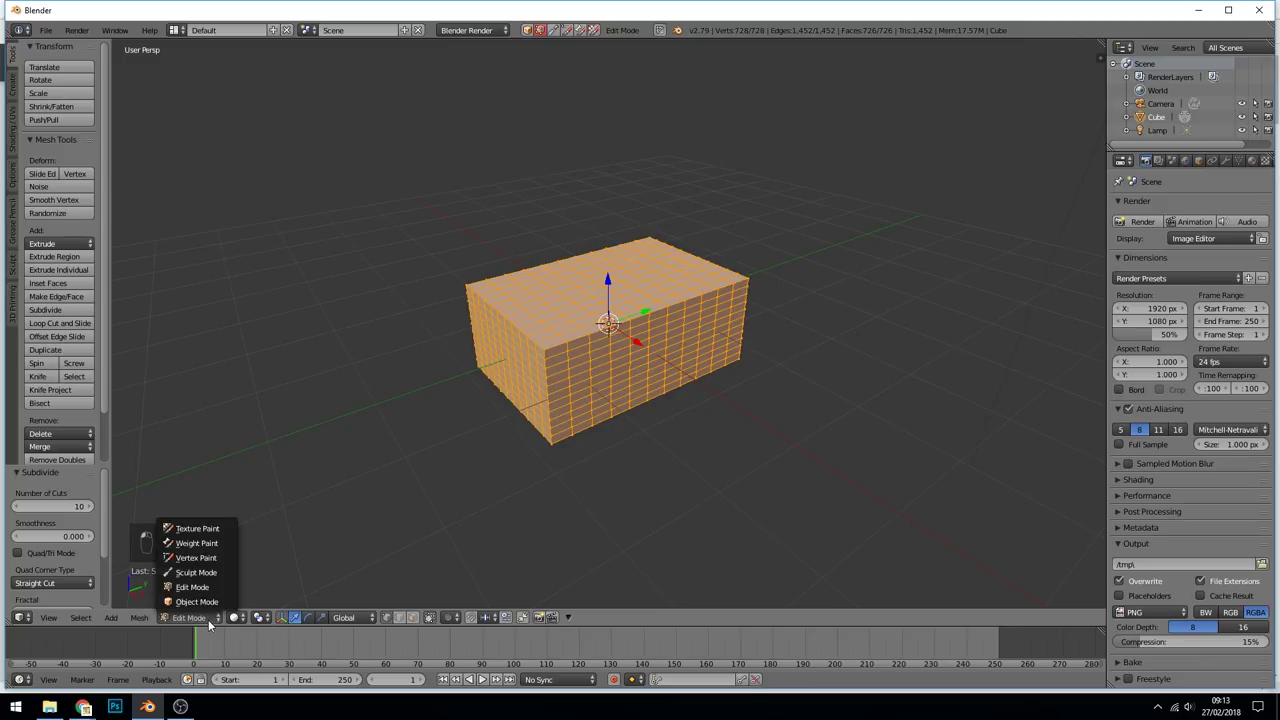
{"action": "left_click", "coordinate": [186, 569]}
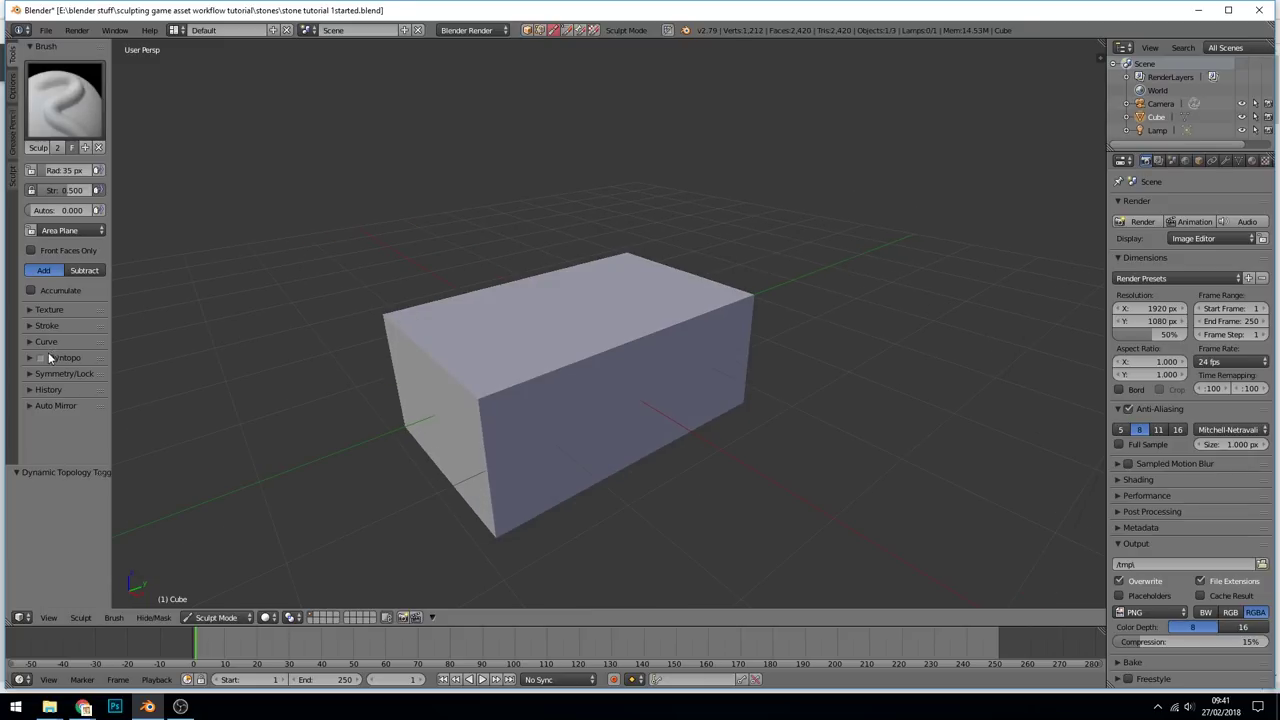
Enable Dyntopo, try the Constant Detail type, and set the detail type back to Relative Detail.
{"action": "left_click", "coordinate": [41, 357]}
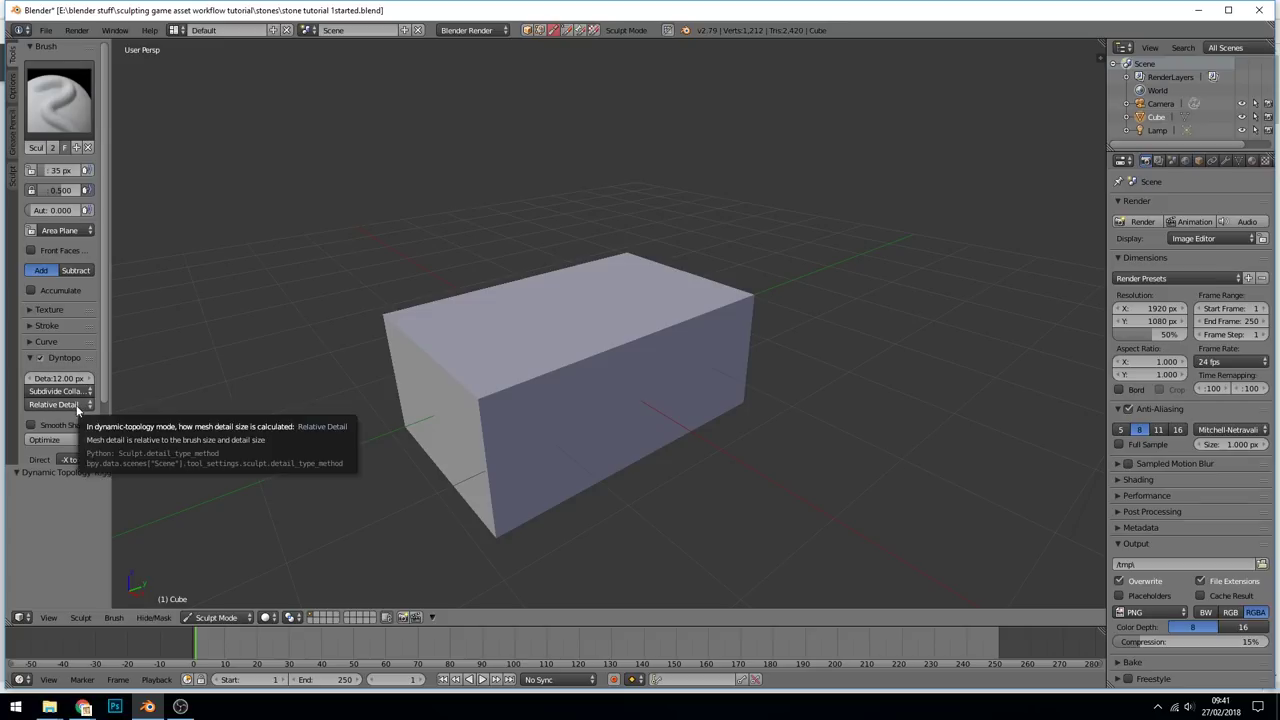
{"action": "left_click", "coordinate": [76, 405]}
{"action": "left_click", "coordinate": [60, 375]}
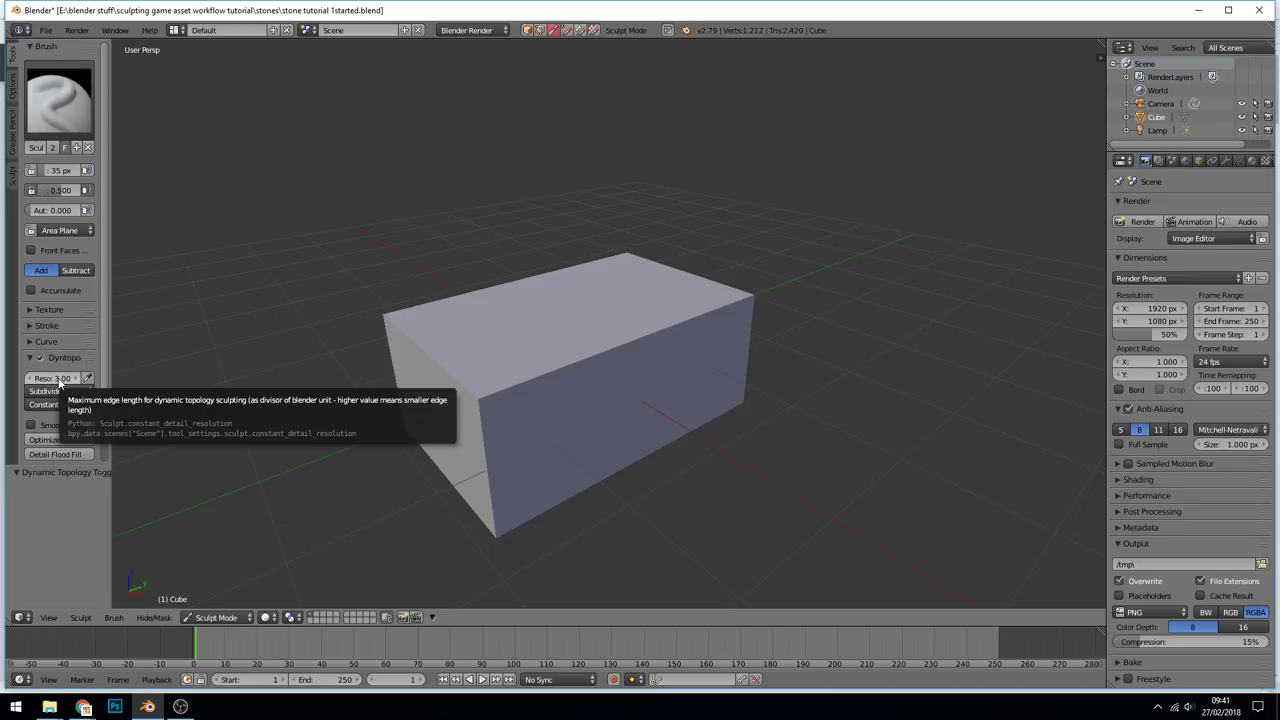
{"action": "left_click", "coordinate": [59, 406]}
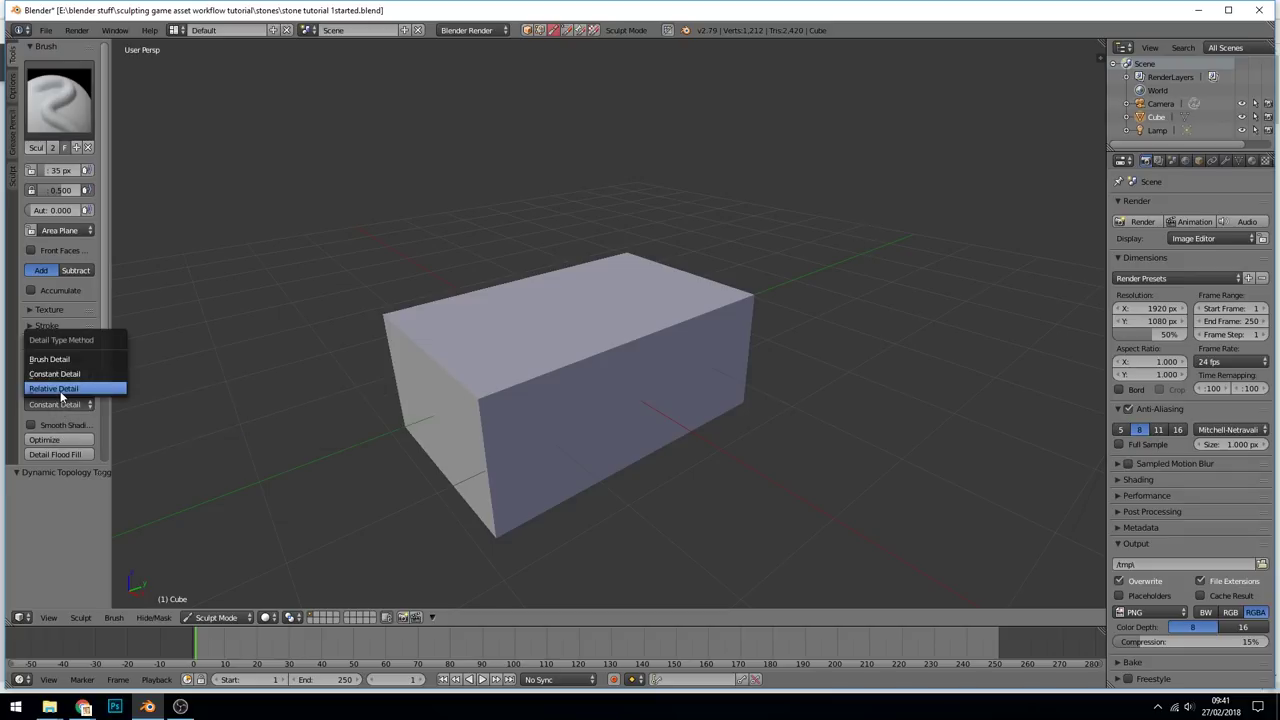
{"action": "left_click", "coordinate": [61, 392]}
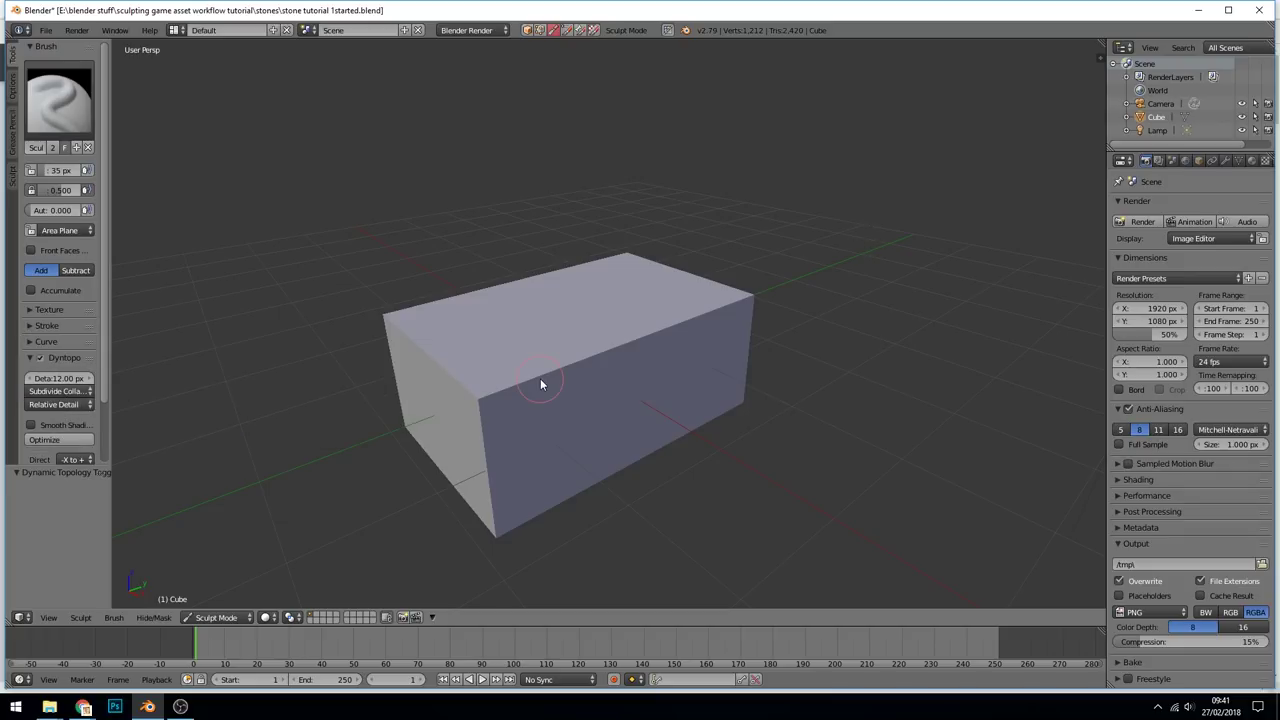
Sculpt a test stroke along the block's upper long edge and check the resulting topology in Edit Mode.
{"action": "scroll", "coordinate": [540, 385], "scroll_direction": "up", "scroll_amount": 5}
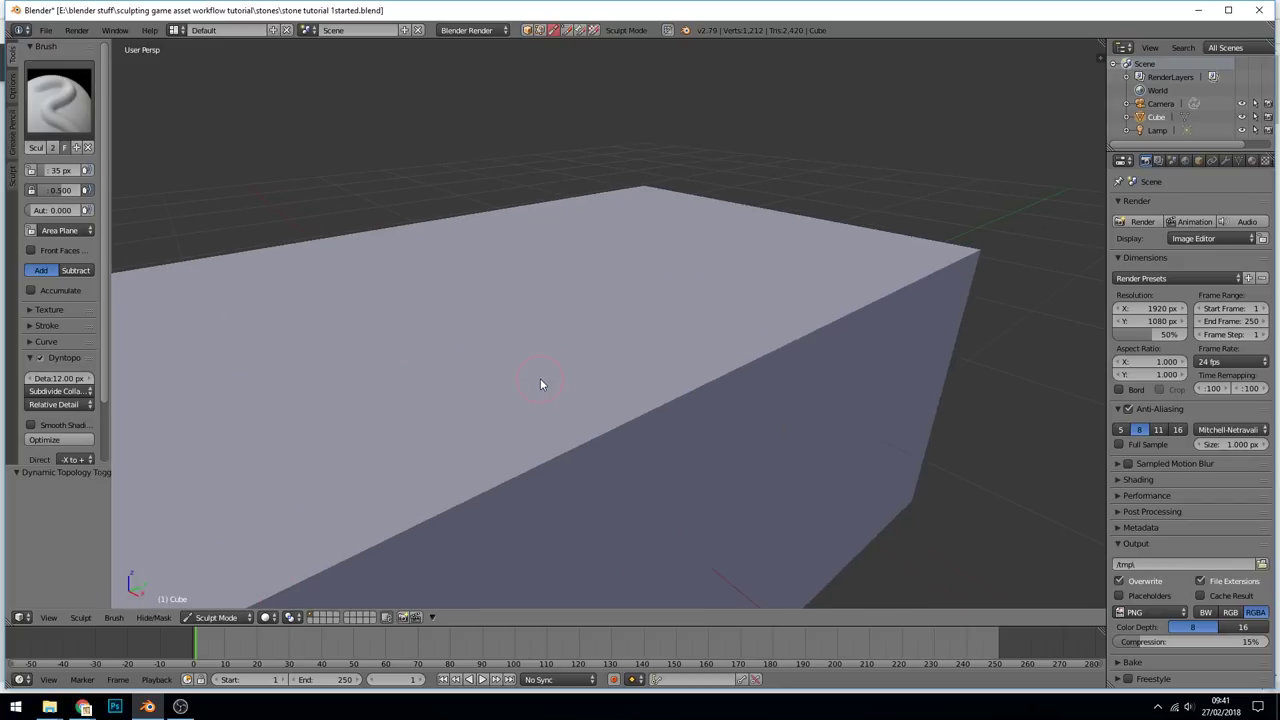
{"action": "scroll", "coordinate": [540, 385], "scroll_direction": "down", "scroll_amount": 5}
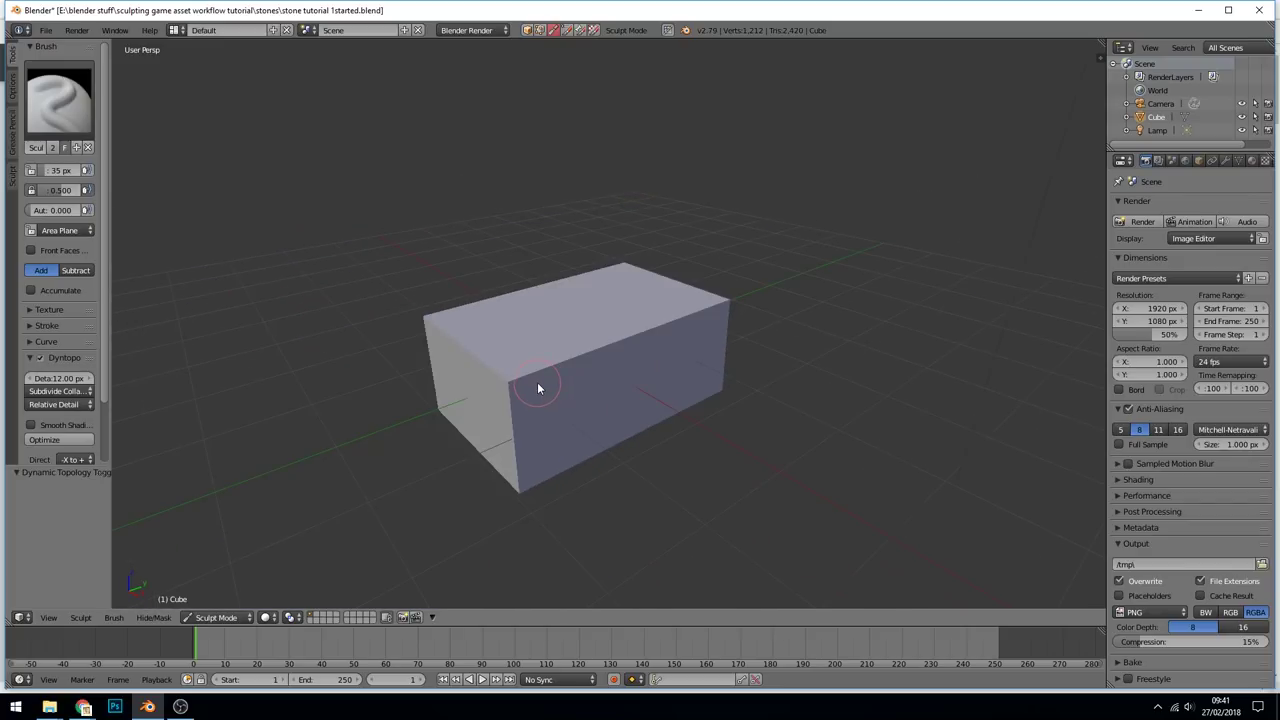
{"action": "scroll", "coordinate": [538, 388], "scroll_direction": "up", "scroll_amount": 1}
{"action": "left_click_drag", "start_coordinate": [500, 441], "coordinate": [640, 428]}
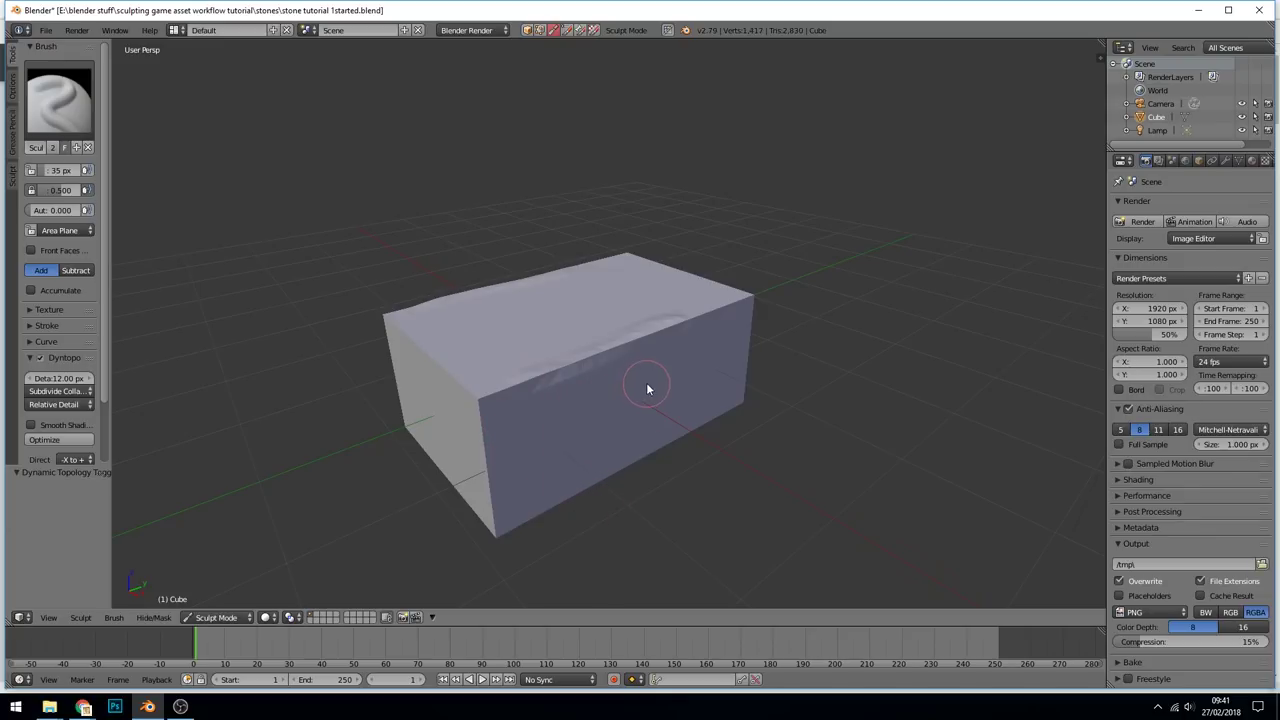
{"action": "scroll", "coordinate": [700, 329], "scroll_direction": "up", "scroll_amount": 4}
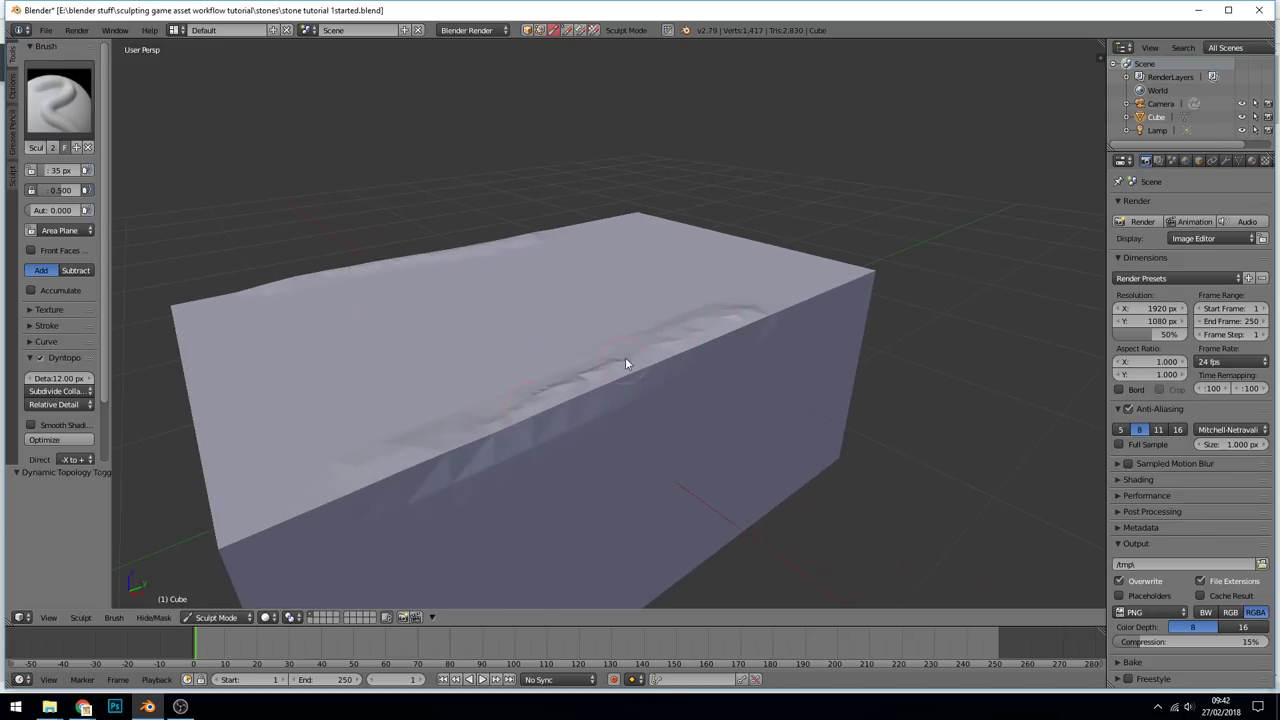
{"action": "key", "text": "Tab"}
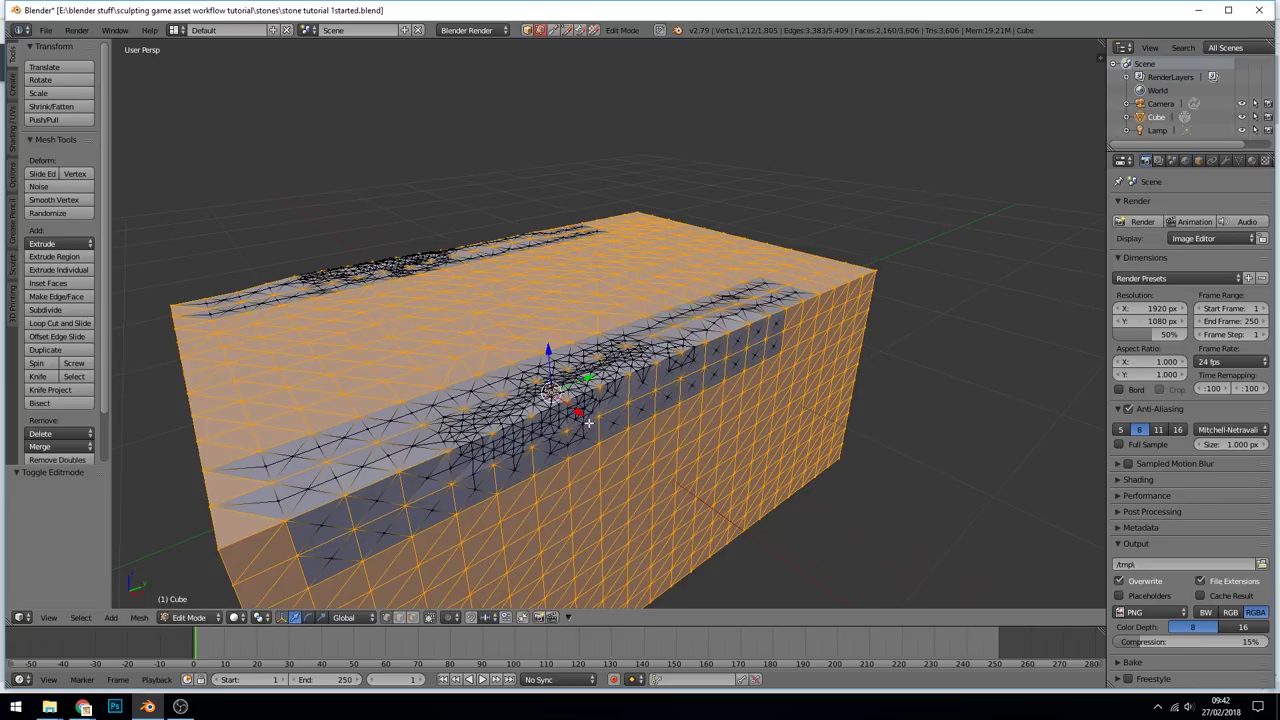
{"action": "key", "text": "Tab"}
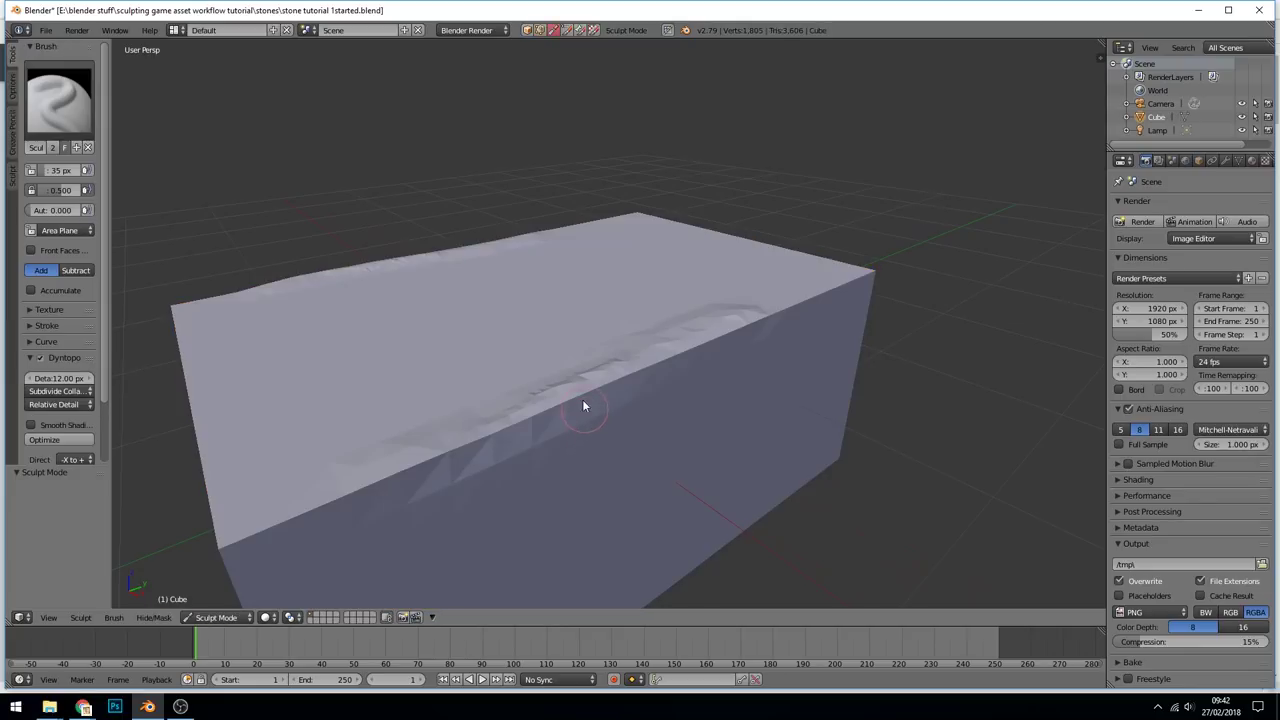
Keep the Dyntopo refine method at Subdivide Collapse and sculpt over the same upper edge again.
{"action": "left_click", "coordinate": [70, 392]}
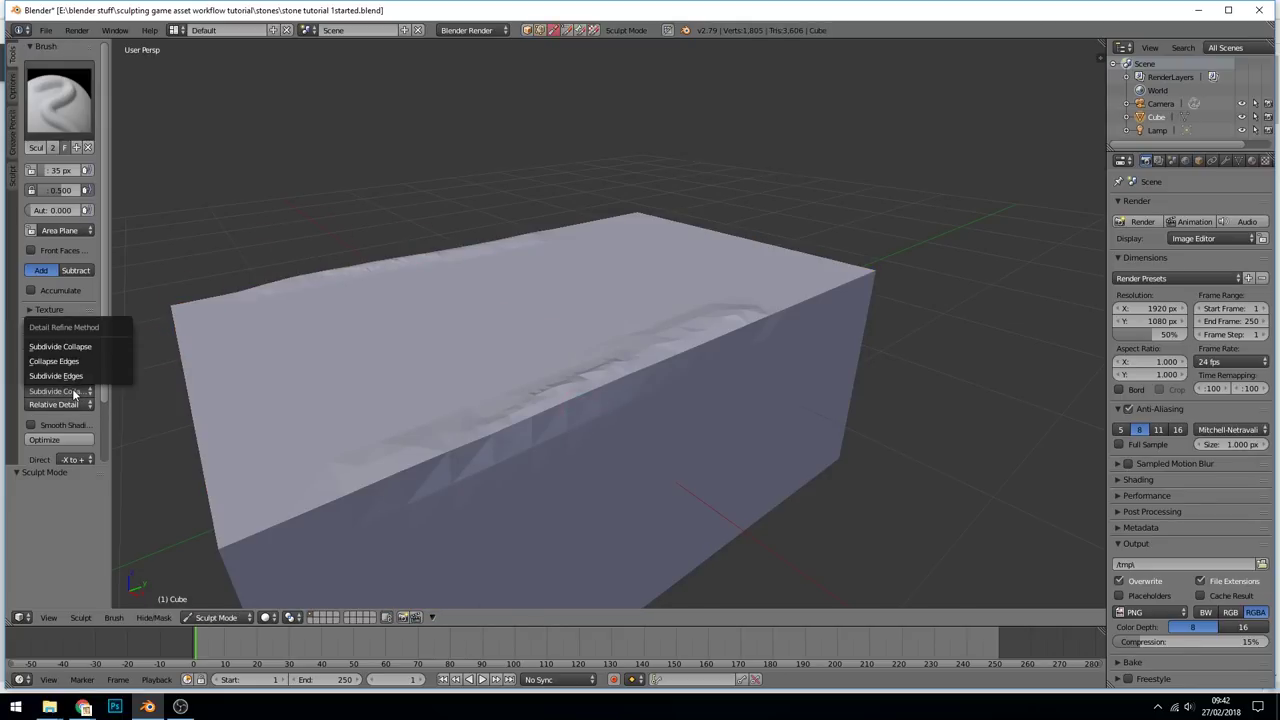
{"action": "left_click", "coordinate": [89, 346]}
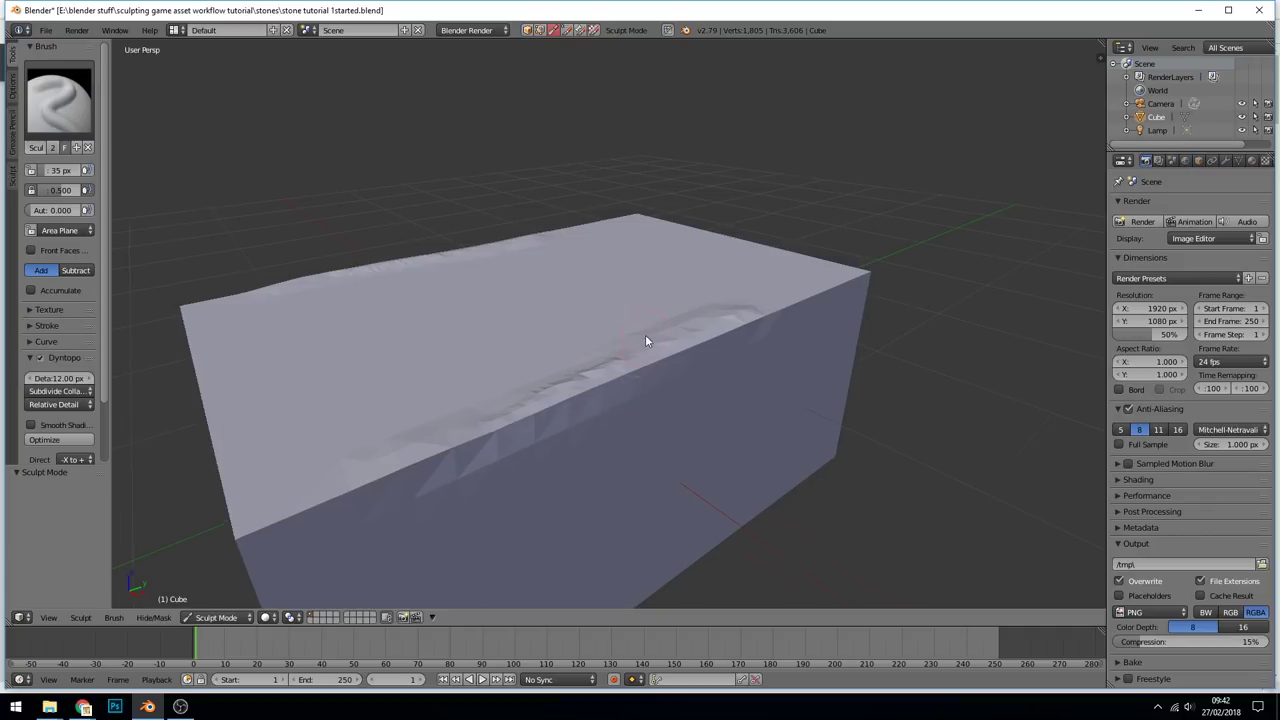
{"action": "mouse_move", "coordinate": [645, 334]}
{"action": "middle_mouse_down"}
{"action": "mouse_move", "coordinate": [600, 418]}
{"action": "mouse_move", "coordinate": [655, 332]}
{"action": "middle_mouse_up"}
{"action": "left_click_drag", "start_coordinate": [655, 332], "coordinate": [536, 386]}
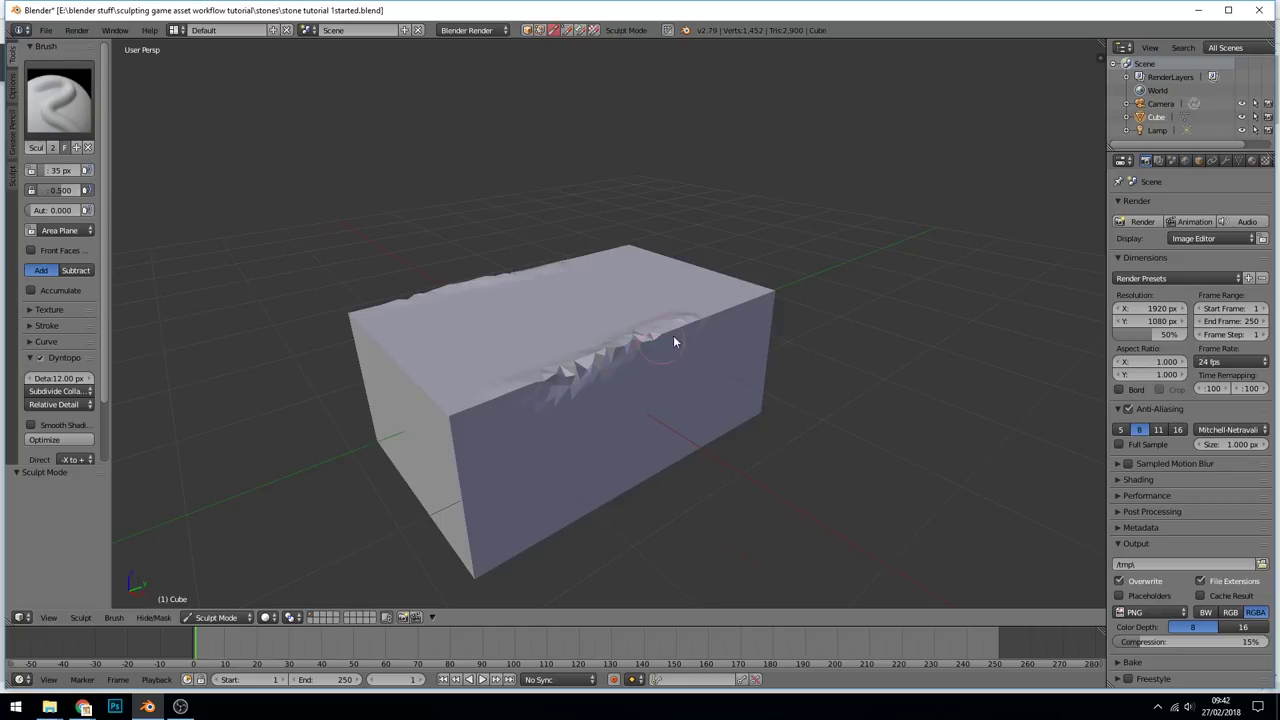
Set the Dyntopo refine method to Subdivide Edges, and sculpt over the upper edge to check its topology in Edit Mode.
{"action": "left_click", "coordinate": [72, 391]}
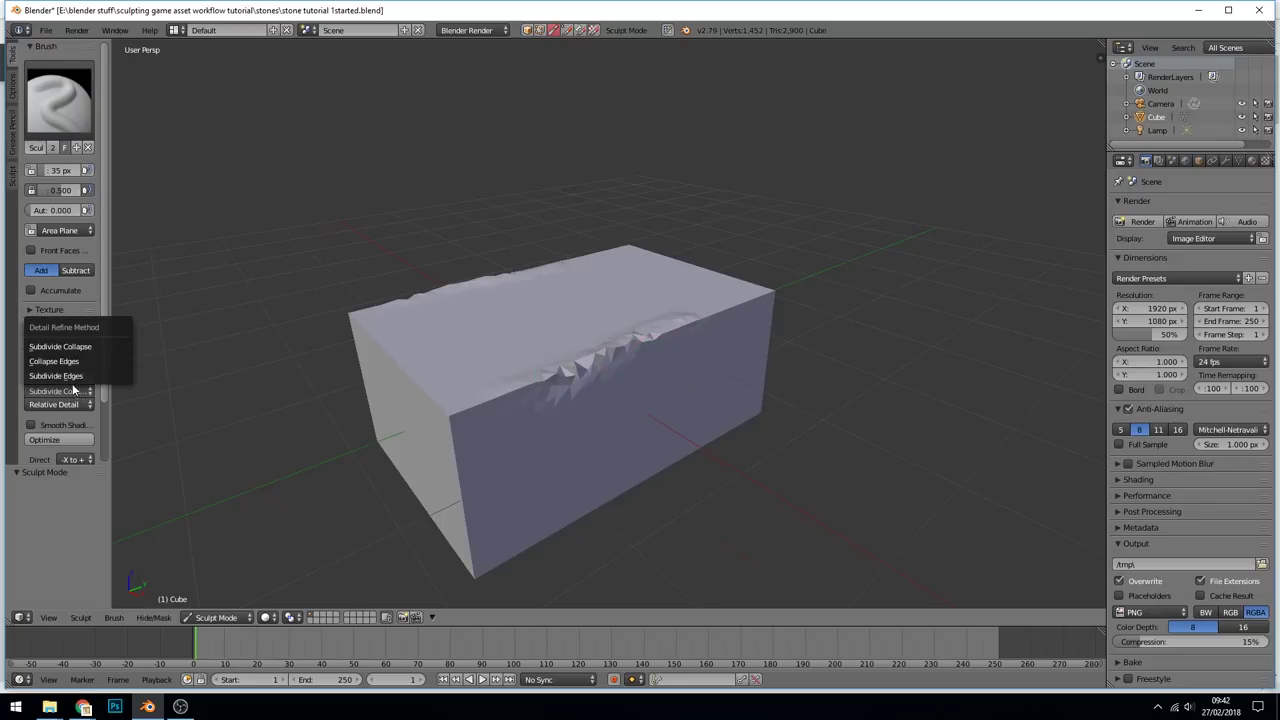
{"action": "left_click", "coordinate": [84, 376]}
{"action": "mouse_move", "coordinate": [624, 420]}
{"action": "middle_mouse_down", "text": "ctrl"}
{"action": "mouse_move", "coordinate": [640, 333]}
{"action": "mouse_move", "coordinate": [670, 322]}
{"action": "middle_mouse_up", "text": "ctrl"}
{"action": "left_click_drag", "start_coordinate": [511, 492], "coordinate": [652, 376]}
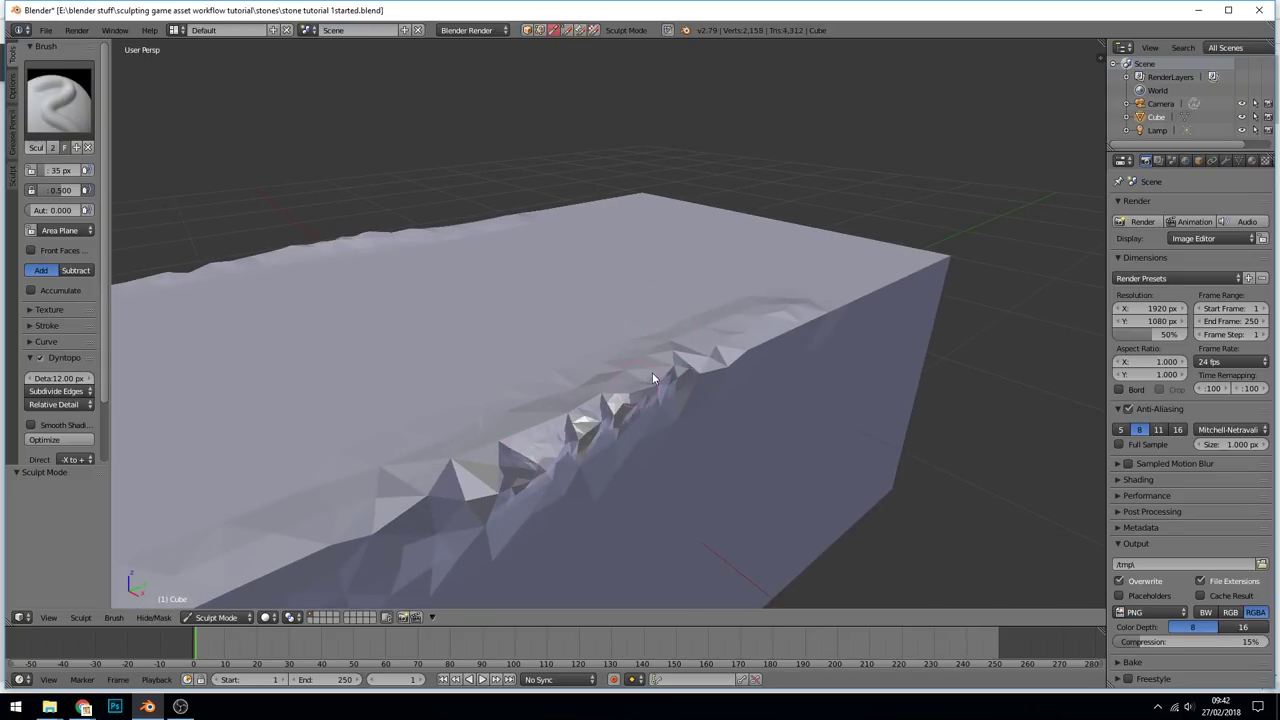
{"action": "scroll", "coordinate": [702, 333], "scroll_direction": "down", "scroll_amount": 4}
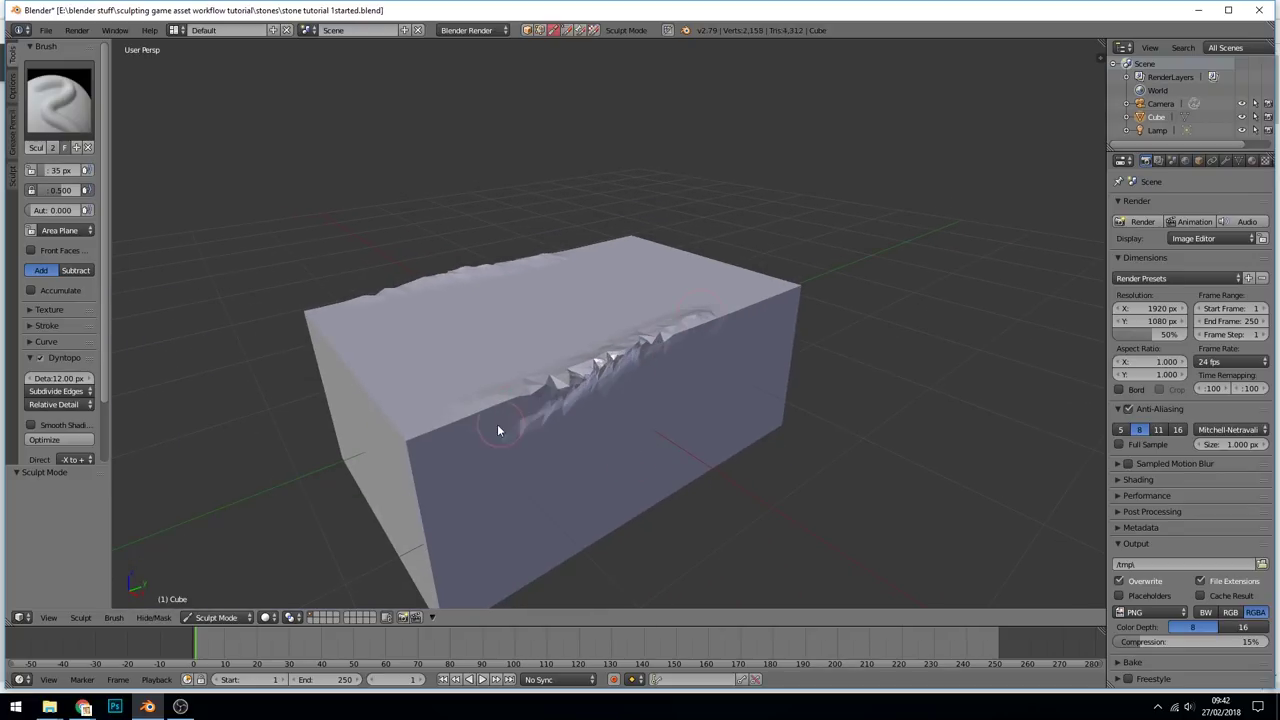
{"action": "key", "text": "Tab"}
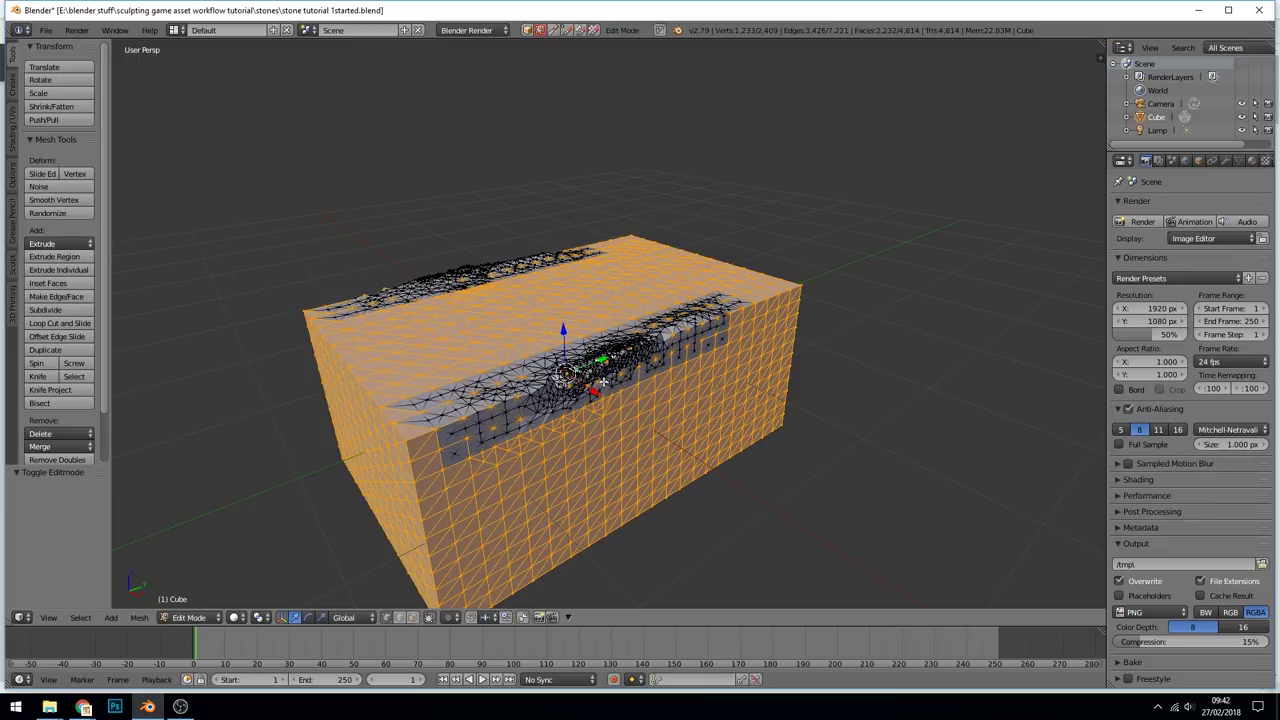
{"action": "key", "text": "Tab"}
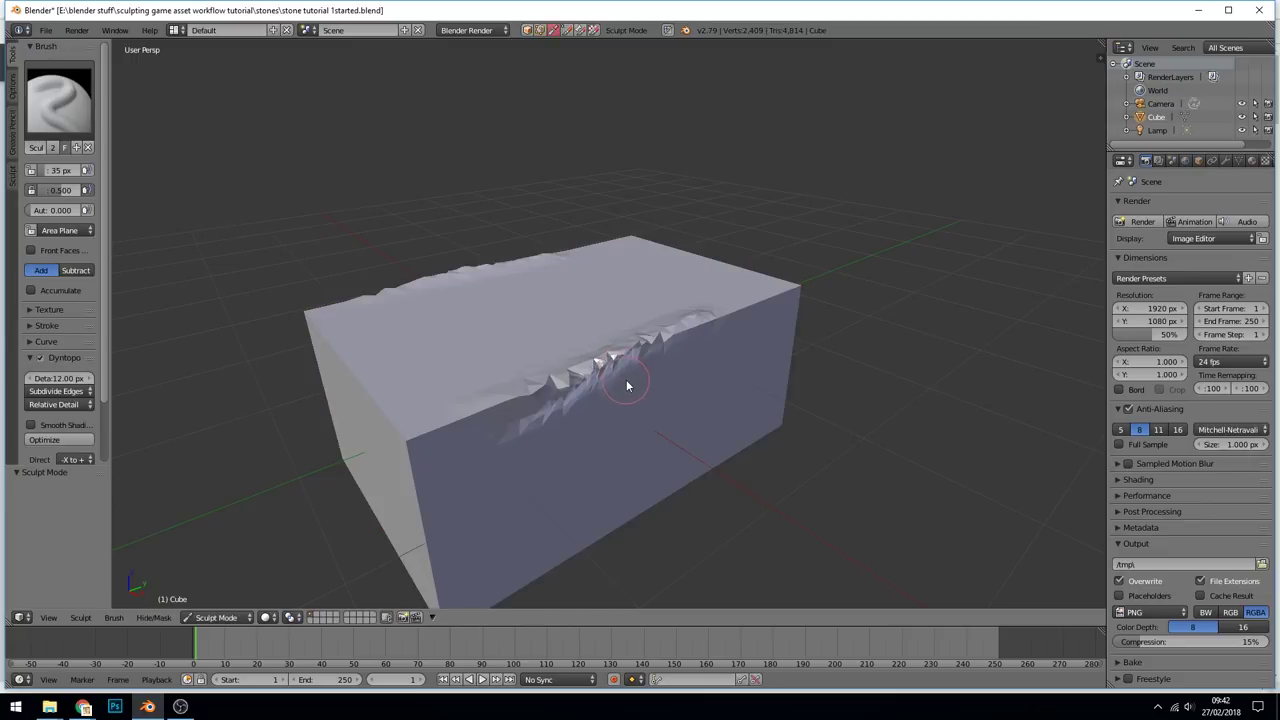
Undo the test strokes along the block's upper edge, leaving the refine method at Subdivide Edges.
{"action": "key", "text": "ctrl+z"}
{"action": "key", "text": "ctrl+z"}
{"action": "key", "text": "ctrl+z"}
{"action": "left_click", "coordinate": [66, 392]}
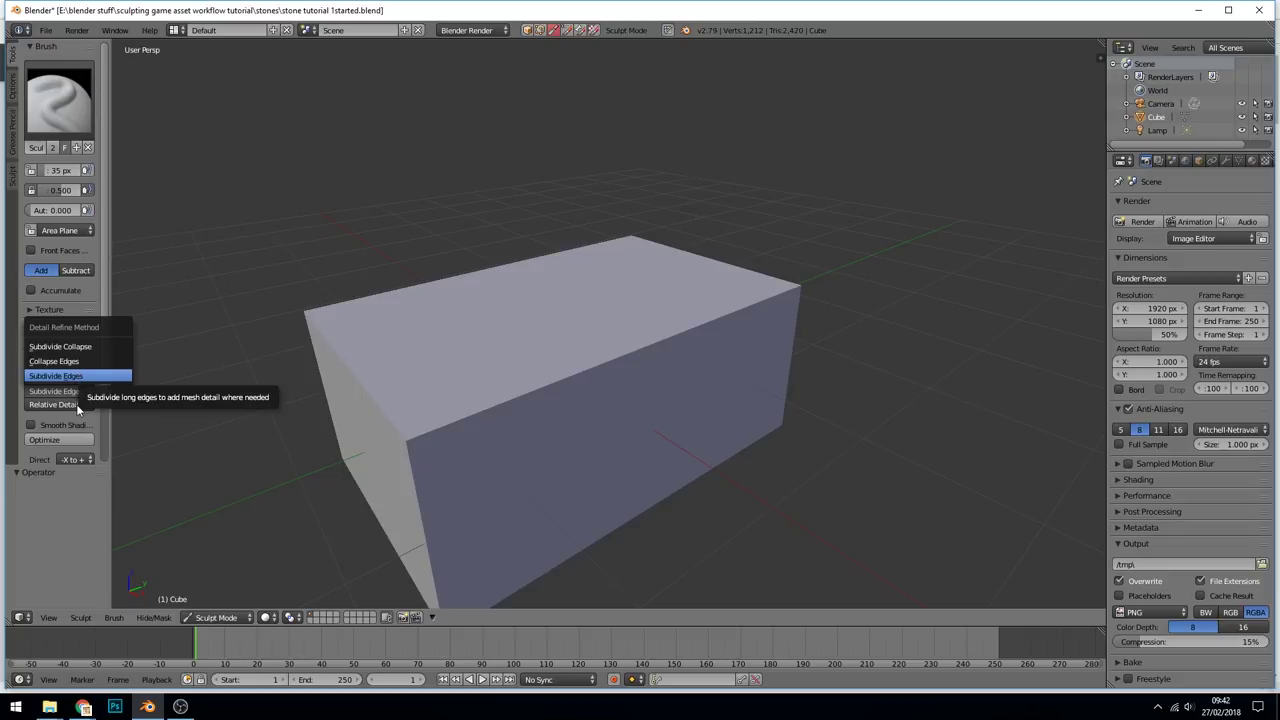
{"action": "left_click", "coordinate": [76, 403]}
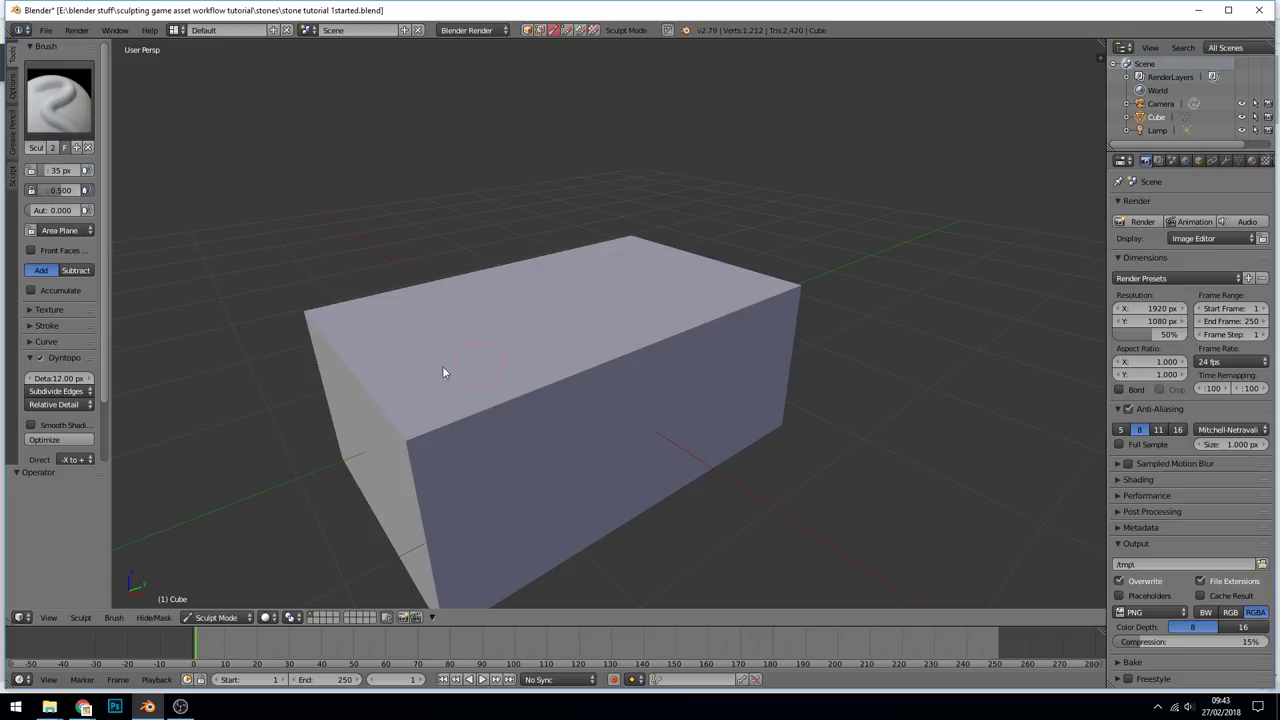
Set the Dyntopo detail size to 3 px.
{"action": "left_click", "coordinate": [50, 380]}
{"action": "type", "text": "3"}
{"action": "key", "text": "Return"}
Sculpt several test strokes on the block's top face and over its upper long edge to examine the finer detail.
{"action": "scroll", "coordinate": [608, 340], "scroll_direction": "up", "scroll_amount": 1}
{"action": "middle_click_drag", "start_coordinate": [612, 328], "coordinate": [646, 393]}
{"action": "mouse_move", "coordinate": [540, 470]}
{"action": "left_mouse_down"}
{"action": "mouse_move", "coordinate": [597, 422]}
{"action": "mouse_move", "coordinate": [586, 388]}
{"action": "mouse_move", "coordinate": [650, 420]}
{"action": "left_mouse_up"}
{"action": "scroll", "coordinate": [560, 432], "scroll_direction": "up", "scroll_amount": 2}
{"action": "scroll", "coordinate": [660, 490], "scroll_direction": "down", "scroll_amount": 3}
{"action": "middle_click_drag", "start_coordinate": [666, 494], "coordinate": [644, 436]}
{"action": "scroll", "coordinate": [618, 378], "scroll_direction": "up", "scroll_amount": 2}
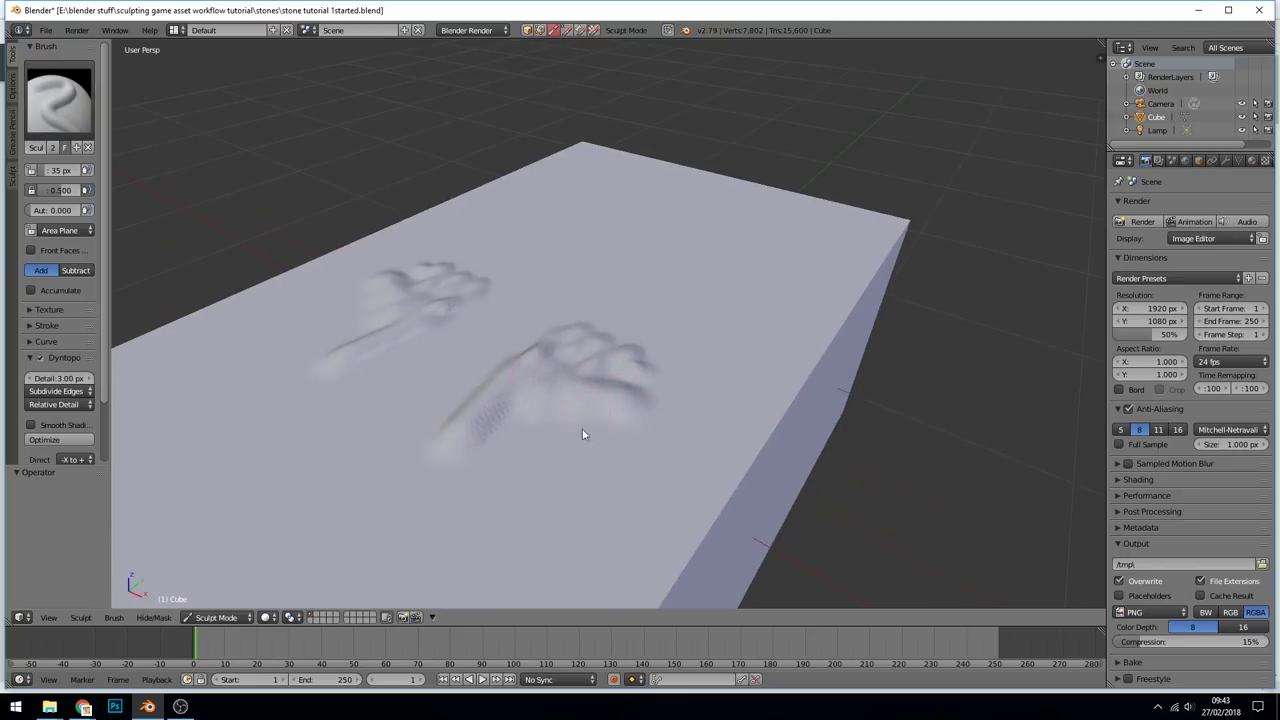
{"action": "scroll", "coordinate": [646, 323], "scroll_direction": "down", "scroll_amount": 3}
{"action": "mouse_move", "coordinate": [646, 340]}
{"action": "middle_mouse_down"}
{"action": "mouse_move", "coordinate": [608, 413]}
{"action": "mouse_move", "coordinate": [574, 410]}
{"action": "middle_mouse_up"}
{"action": "mouse_move", "coordinate": [549, 450]}
{"action": "left_mouse_down"}
{"action": "mouse_move", "coordinate": [597, 421]}
{"action": "mouse_move", "coordinate": [520, 484]}
{"action": "left_mouse_up"}
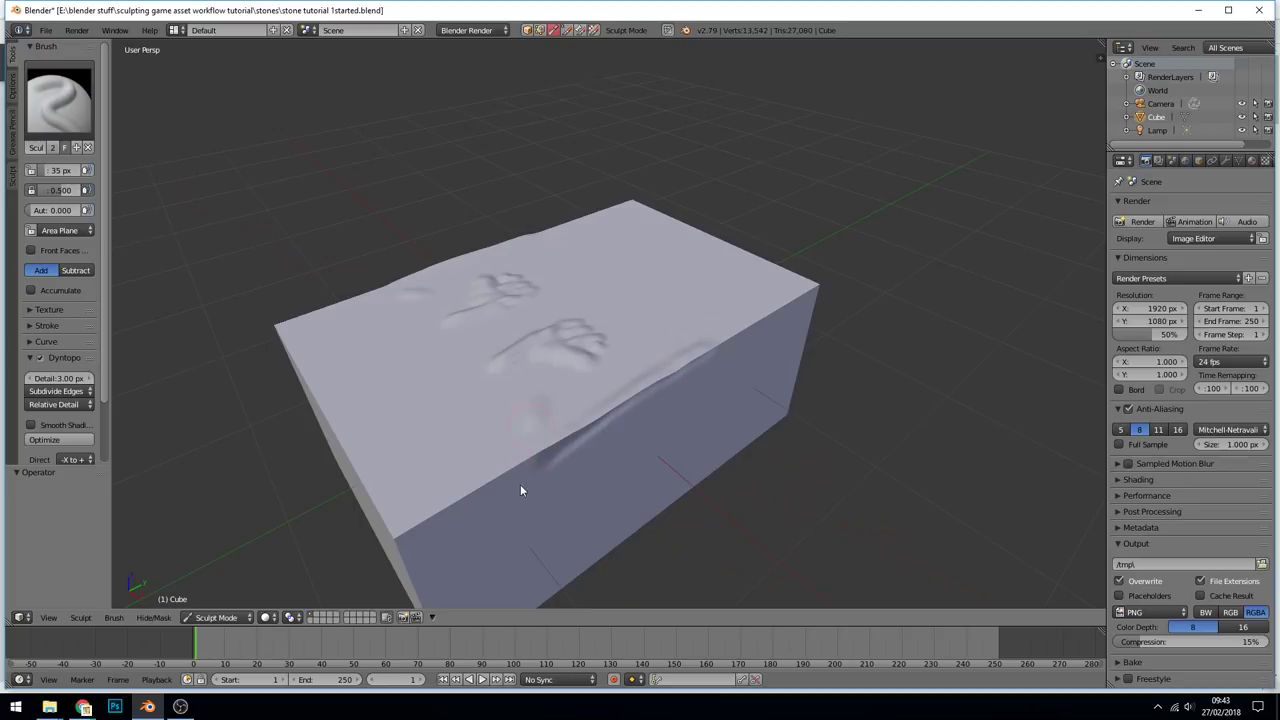
{"action": "left_click_drag", "start_coordinate": [512, 395], "coordinate": [519, 481]}
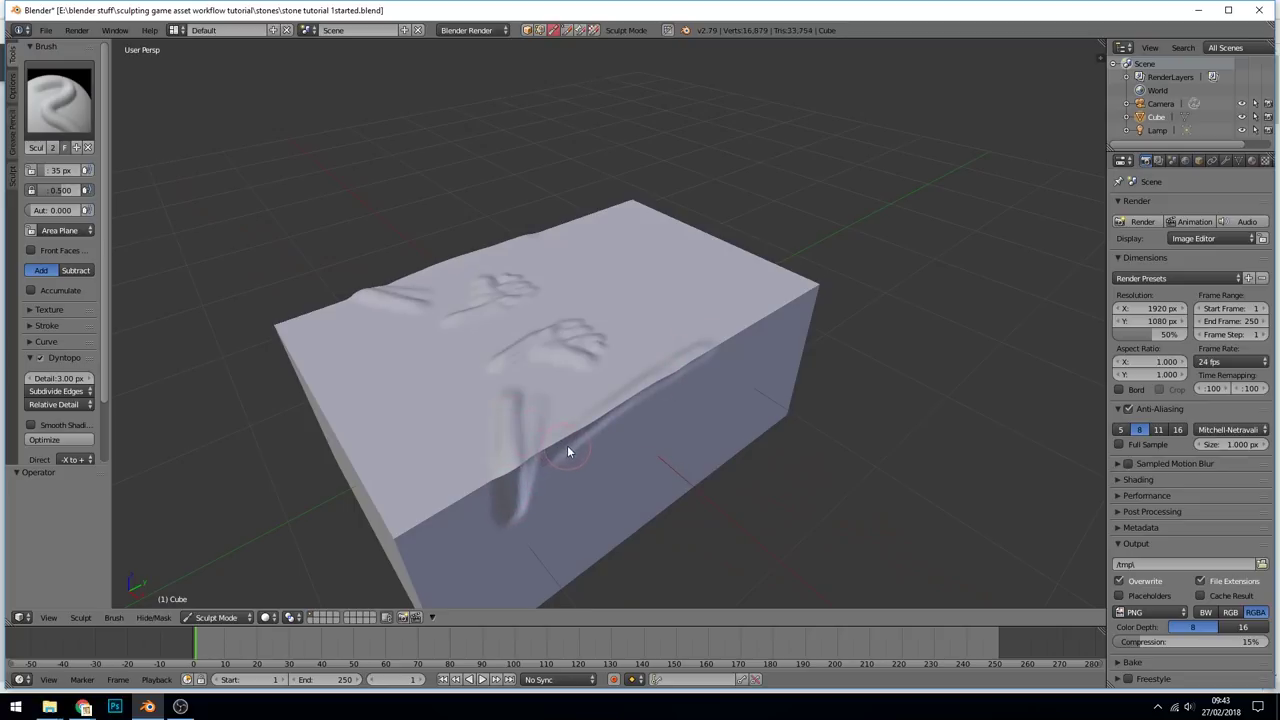
Undo all the fine-detail test strokes on the block.
{"action": "key", "text": "ctrl+z"}
{"action": "key", "text": "ctrl+z"}
{"action": "key", "text": "ctrl+z"}
{"action": "key", "text": "ctrl+z"}
{"action": "key", "text": "ctrl+z"}
{"action": "key", "text": "ctrl+z"}
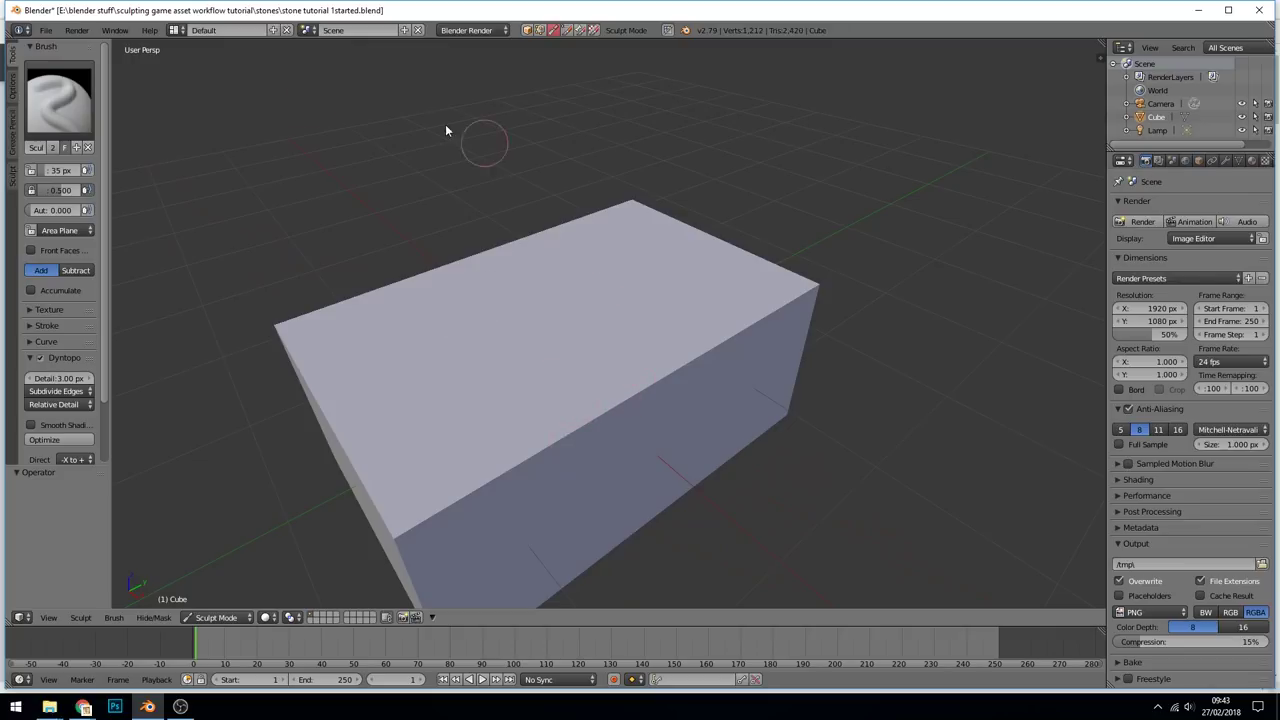
Switch the sculpt brush to the AJ Orb_Flatten brush.
{"action": "left_click", "coordinate": [65, 110]}
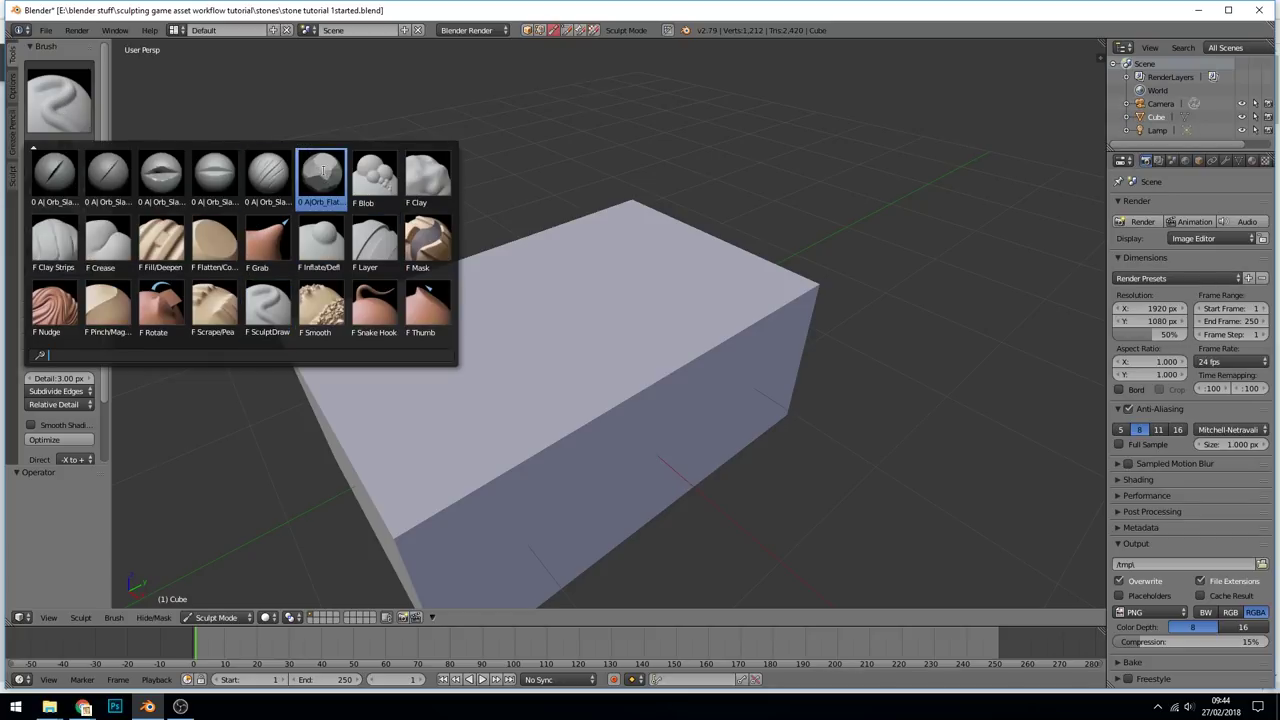
{"action": "scroll", "coordinate": [329, 181], "scroll_direction": "up", "scroll_amount": 7}
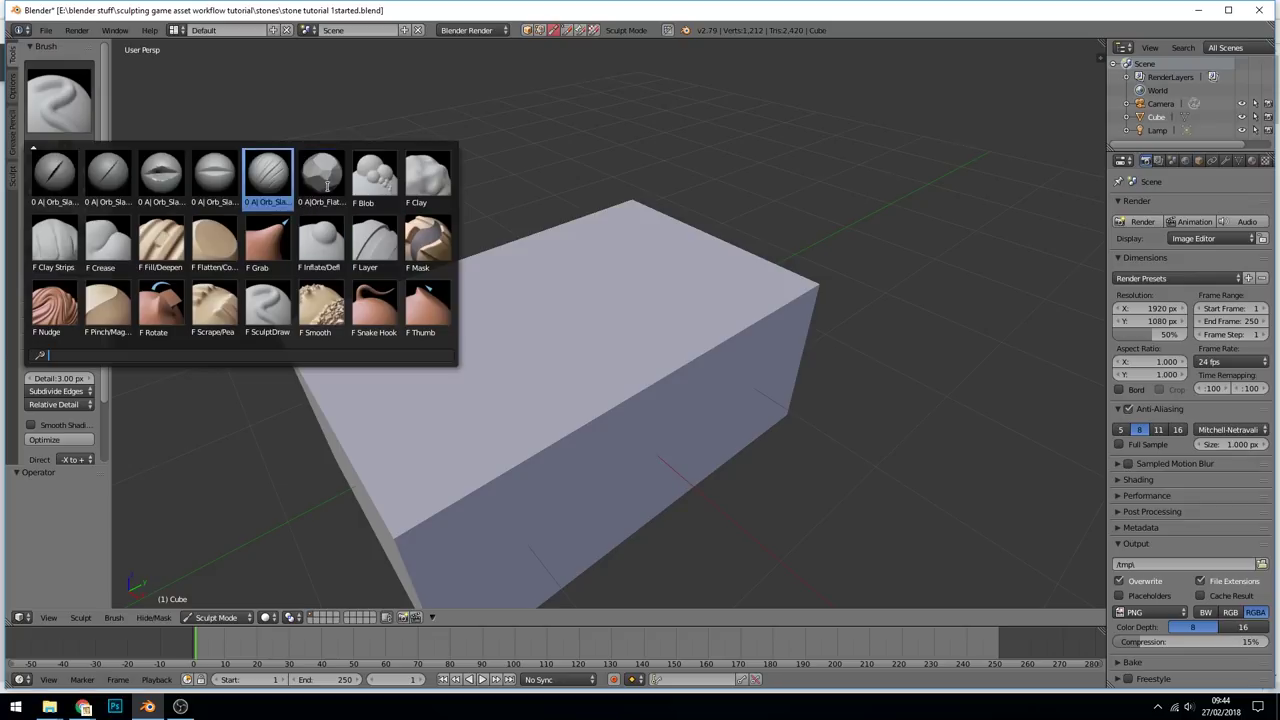
{"action": "scroll", "coordinate": [325, 188], "scroll_direction": "up", "scroll_amount": 5}
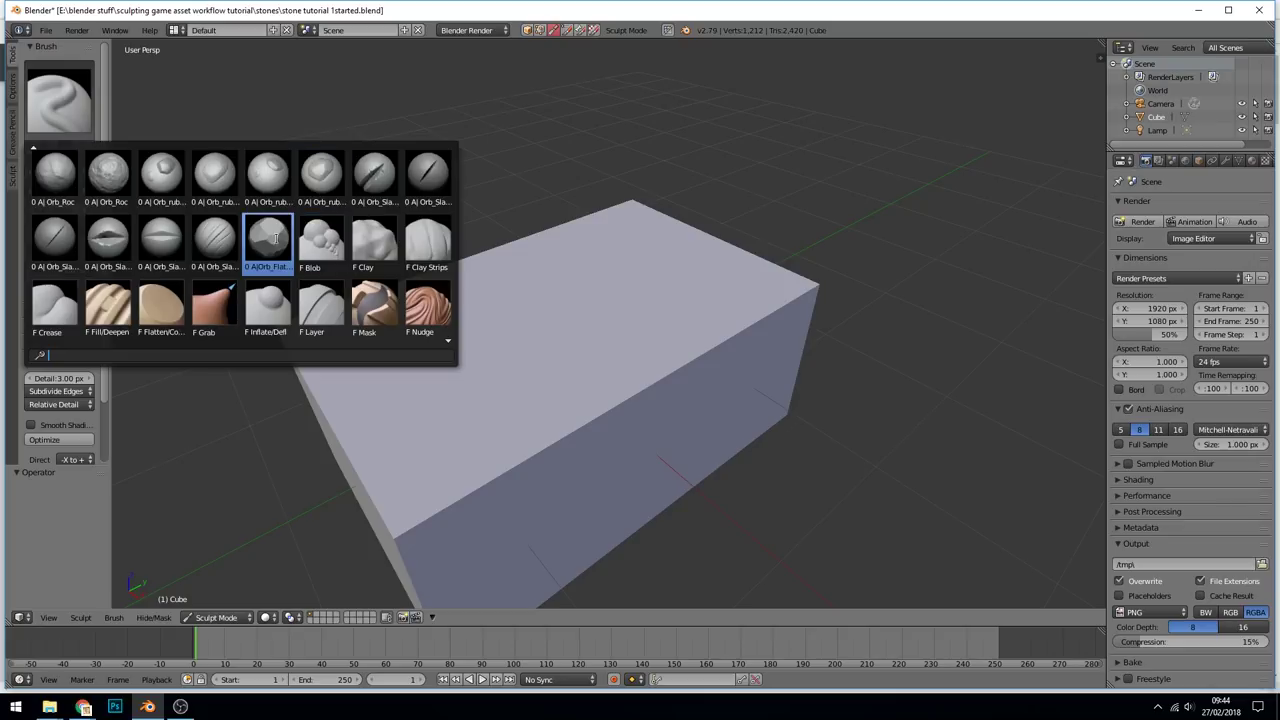
{"action": "left_click", "coordinate": [269, 238]}
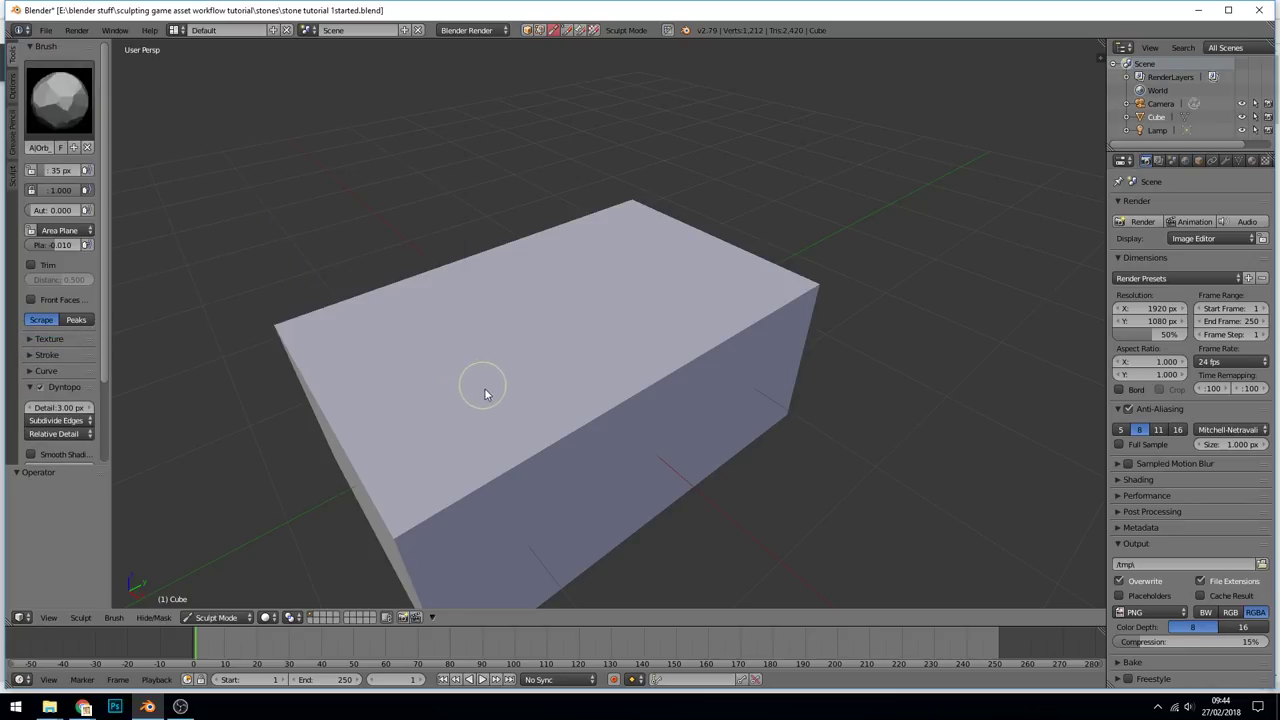
Try scraping the block's upper end edge, an upper long edge and a vertical edge with the Orb Flatten brush.
{"action": "scroll", "coordinate": [504, 395], "scroll_direction": "down", "scroll_amount": 2}
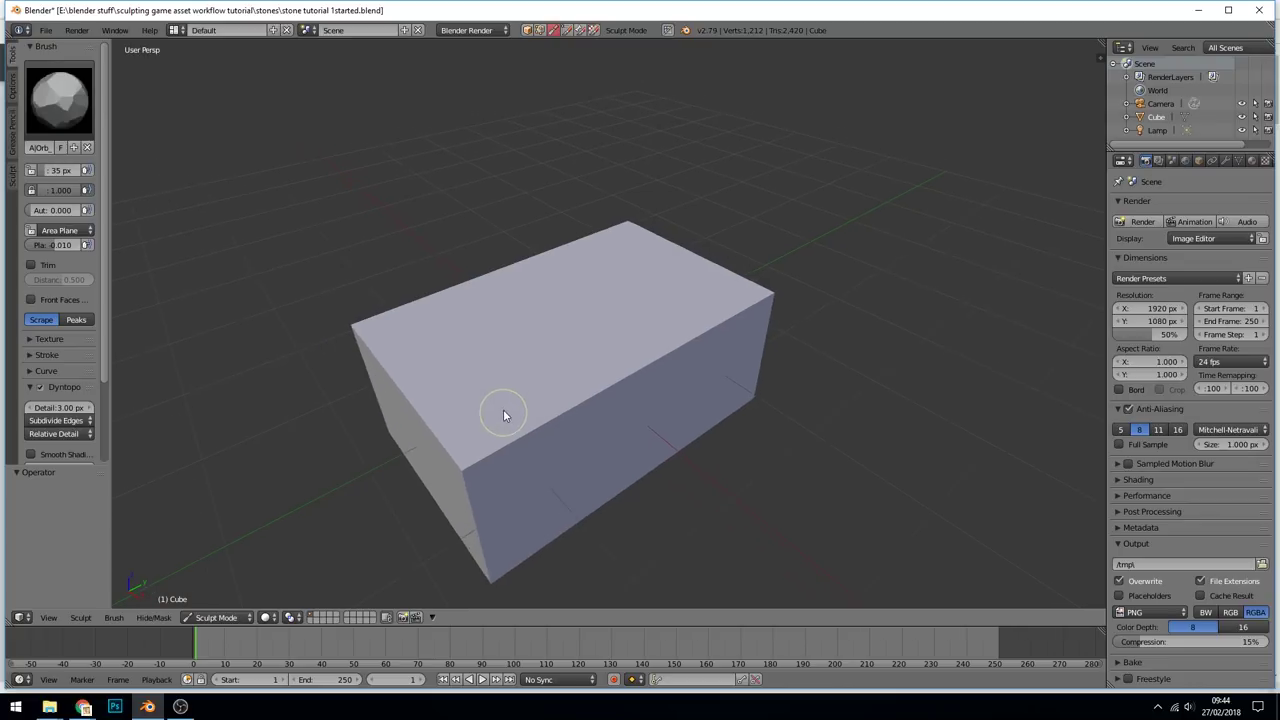
{"action": "middle_click_drag", "start_coordinate": [506, 414], "coordinate": [523, 397]}
{"action": "left_click_drag", "start_coordinate": [332, 342], "coordinate": [514, 447]}
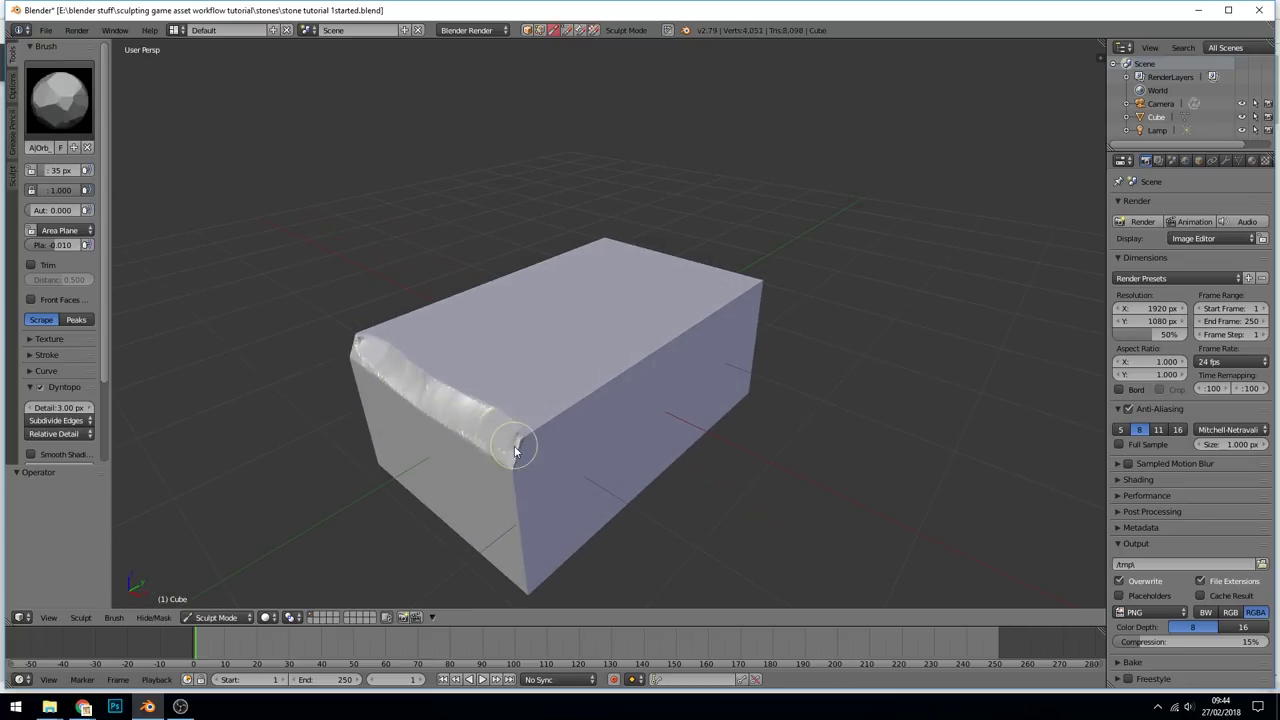
{"action": "middle_click_drag", "start_coordinate": [554, 466], "coordinate": [522, 440]}
{"action": "left_click_drag", "start_coordinate": [489, 411], "coordinate": [800, 280]}
{"action": "middle_click_drag", "start_coordinate": [800, 280], "coordinate": [664, 337]}
{"action": "mouse_move", "coordinate": [708, 436]}
{"action": "left_mouse_down"}
{"action": "mouse_move", "coordinate": [710, 398]}
{"action": "mouse_move", "coordinate": [752, 340]}
{"action": "left_mouse_up"}
{"action": "middle_click_drag", "start_coordinate": [760, 342], "coordinate": [760, 283]}
Undo the three trial scraping strokes on the block's edges.
{"action": "key", "text": "ctrl+z"}
{"action": "key", "text": "ctrl+z"}
{"action": "key", "text": "ctrl+z"}
Scrape bevels along the upper end edge, an upper long edge and the adjoining vertical and lower edges of the block.
{"action": "middle_click_drag", "start_coordinate": [658, 413], "coordinate": [443, 434]}
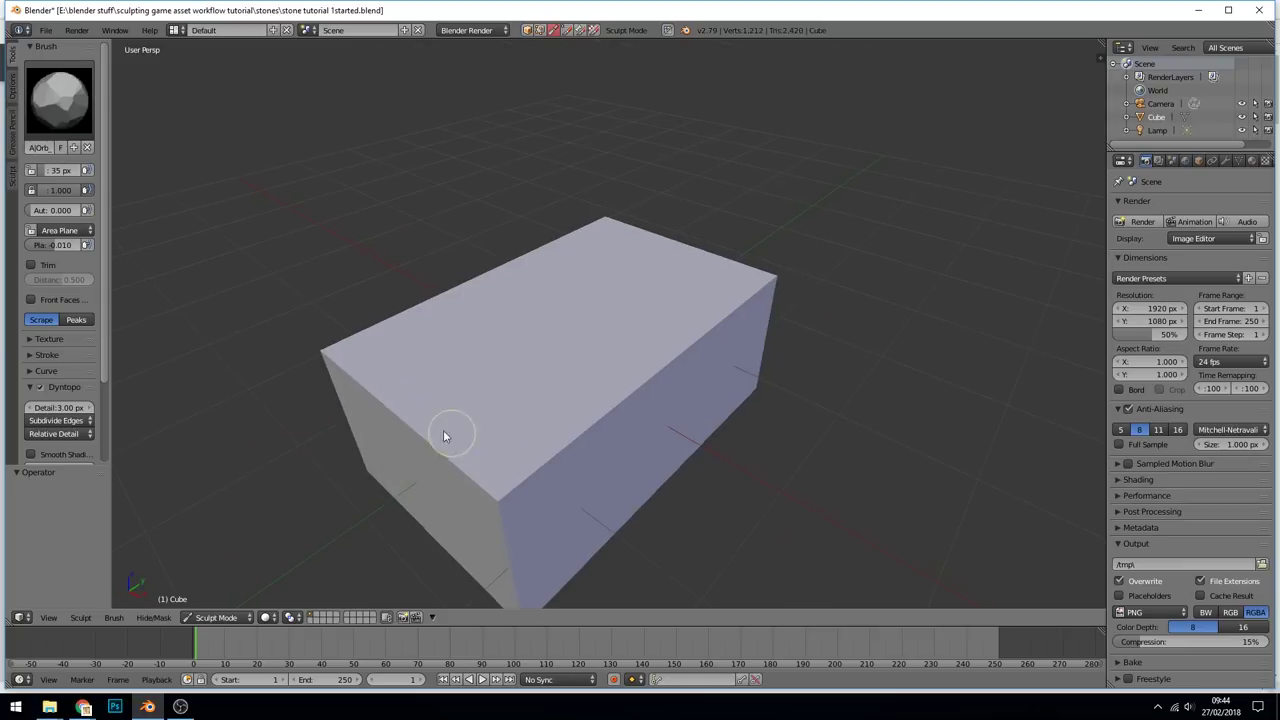
{"action": "mouse_move", "coordinate": [443, 434]}
{"action": "left_mouse_down"}
{"action": "mouse_move", "coordinate": [449, 457]}
{"action": "mouse_move", "coordinate": [523, 514]}
{"action": "left_mouse_up"}
{"action": "middle_click_drag", "start_coordinate": [523, 514], "coordinate": [516, 457]}
{"action": "left_click_drag", "start_coordinate": [516, 457], "coordinate": [771, 277]}
{"action": "middle_click_drag", "start_coordinate": [771, 277], "coordinate": [603, 394]}
{"action": "left_click_drag", "start_coordinate": [603, 394], "coordinate": [711, 388]}
{"action": "middle_click_drag", "start_coordinate": [711, 388], "coordinate": [609, 263]}
{"action": "left_click_drag", "start_coordinate": [609, 263], "coordinate": [623, 357]}
{"action": "middle_click_drag", "start_coordinate": [623, 357], "coordinate": [613, 300]}
{"action": "left_click_drag", "start_coordinate": [613, 300], "coordinate": [709, 343]}
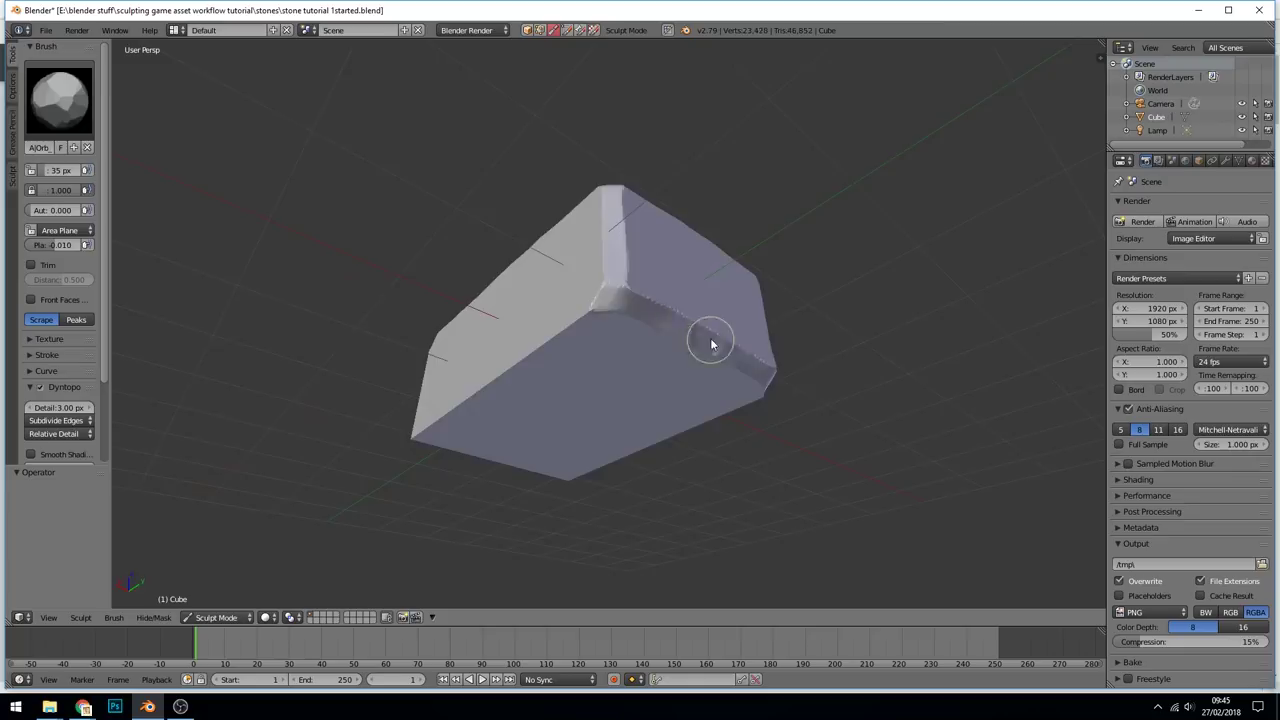
Continue scraping bevels along the block's next vertical, end and long edges.
{"action": "mouse_move", "coordinate": [709, 343]}
{"action": "middle_mouse_down"}
{"action": "mouse_move", "coordinate": [809, 449]}
{"action": "mouse_move", "coordinate": [534, 246]}
{"action": "mouse_move", "coordinate": [540, 234]}
{"action": "middle_mouse_up"}
{"action": "left_click_drag", "start_coordinate": [540, 229], "coordinate": [545, 430]}
{"action": "middle_click_drag", "start_coordinate": [545, 450], "coordinate": [520, 335]}
{"action": "left_click_drag", "start_coordinate": [514, 155], "coordinate": [503, 174]}
{"action": "mouse_move", "coordinate": [585, 315]}
{"action": "middle_mouse_down"}
{"action": "mouse_move", "coordinate": [660, 278]}
{"action": "mouse_move", "coordinate": [655, 268]}
{"action": "middle_mouse_up"}
{"action": "left_click_drag", "start_coordinate": [825, 120], "coordinate": [470, 275]}
{"action": "mouse_move", "coordinate": [470, 275]}
{"action": "middle_mouse_down"}
{"action": "mouse_move", "coordinate": [737, 297]}
{"action": "mouse_move", "coordinate": [371, 318]}
{"action": "middle_mouse_up"}
{"action": "left_click_drag", "start_coordinate": [466, 323], "coordinate": [891, 374]}
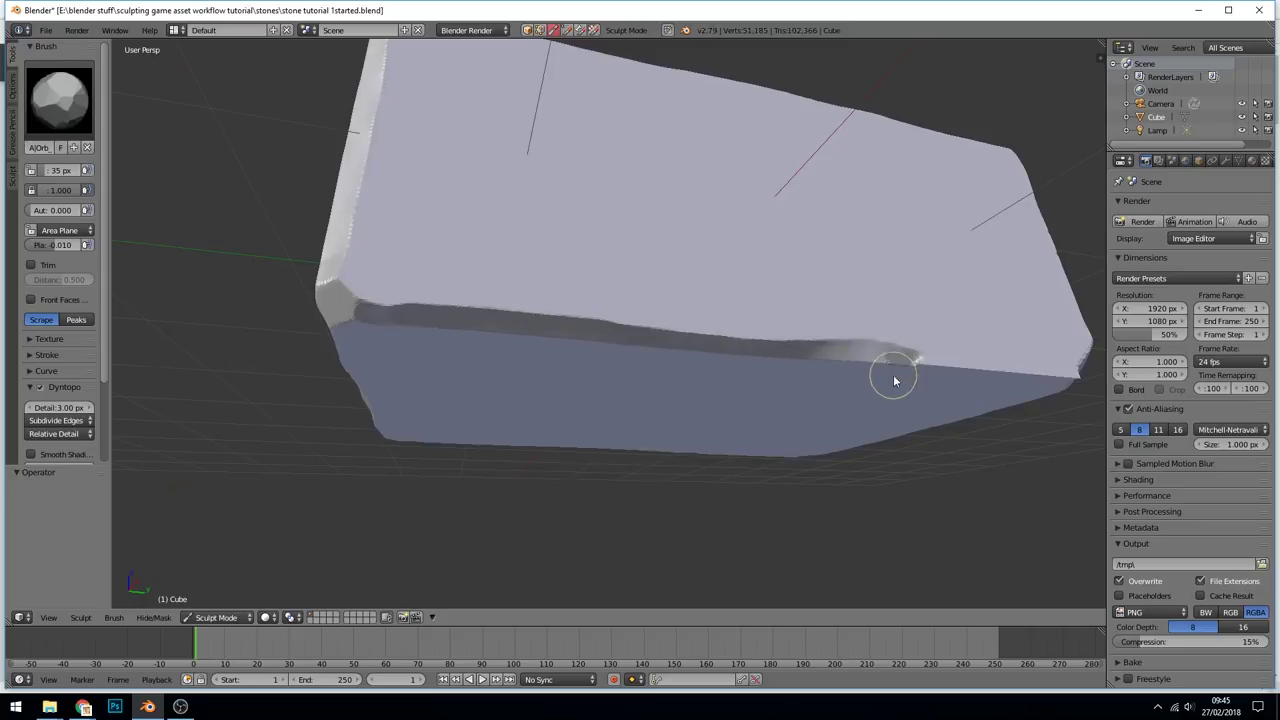
Scrape the remaining sharp edges of the block so that every edge is bevelled.
{"action": "middle_click_drag", "start_coordinate": [891, 374], "coordinate": [634, 331]}
{"action": "mouse_move", "coordinate": [634, 331]}
{"action": "left_mouse_down"}
{"action": "mouse_move", "coordinate": [659, 300]}
{"action": "mouse_move", "coordinate": [851, 286]}
{"action": "left_mouse_up"}
{"action": "mouse_move", "coordinate": [851, 286]}
{"action": "middle_mouse_down"}
{"action": "mouse_move", "coordinate": [857, 363]}
{"action": "mouse_move", "coordinate": [977, 394]}
{"action": "middle_mouse_up"}
{"action": "mouse_move", "coordinate": [360, 419]}
{"action": "left_mouse_down"}
{"action": "mouse_move", "coordinate": [503, 491]}
{"action": "mouse_move", "coordinate": [517, 466]}
{"action": "mouse_move", "coordinate": [406, 420]}
{"action": "mouse_move", "coordinate": [560, 520]}
{"action": "mouse_move", "coordinate": [640, 520]}
{"action": "mouse_move", "coordinate": [583, 544]}
{"action": "mouse_move", "coordinate": [580, 514]}
{"action": "mouse_move", "coordinate": [771, 371]}
{"action": "left_mouse_up"}
{"action": "middle_click_drag", "start_coordinate": [771, 371], "coordinate": [780, 402]}
{"action": "left_click_drag", "start_coordinate": [780, 402], "coordinate": [843, 409]}
{"action": "mouse_move", "coordinate": [843, 409]}
{"action": "middle_mouse_down"}
{"action": "mouse_move", "coordinate": [871, 360]}
{"action": "mouse_move", "coordinate": [889, 446]}
{"action": "mouse_move", "coordinate": [829, 475]}
{"action": "middle_mouse_up"}
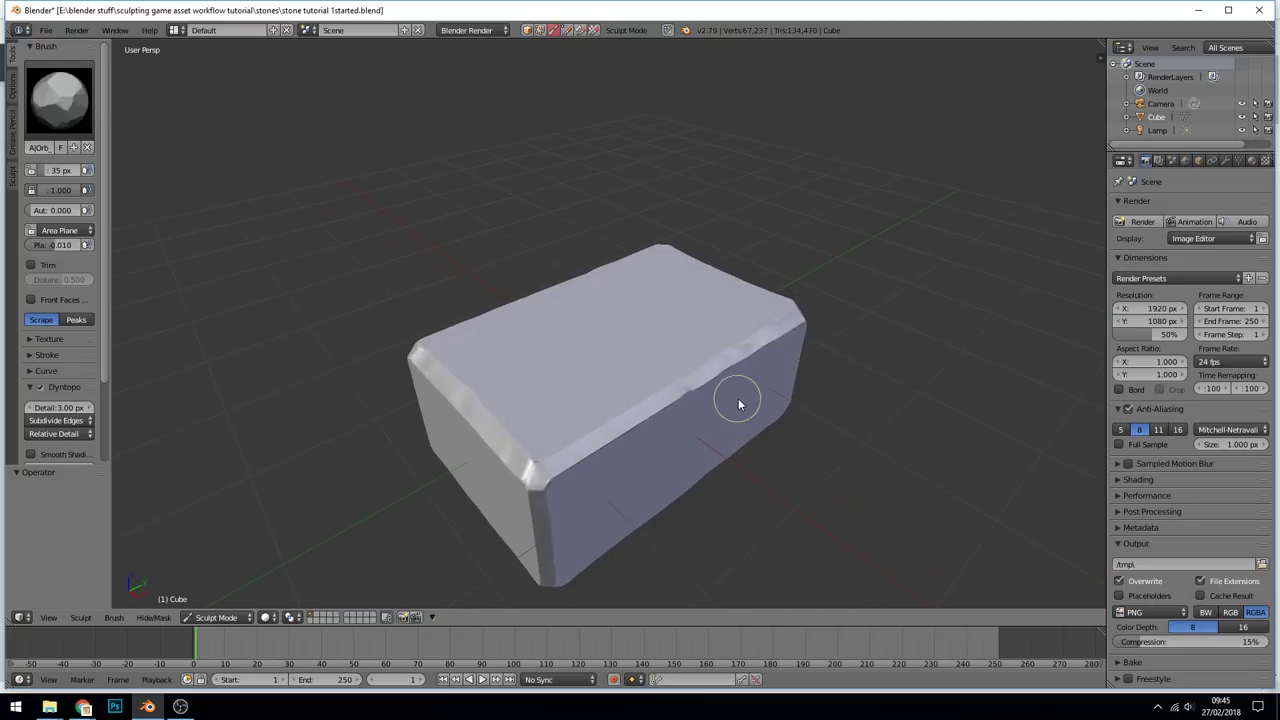
Flatten the block's top corners with short strokes of the Orb Flatten brush.
{"action": "middle_click_drag", "start_coordinate": [724, 400], "coordinate": [648, 436]}
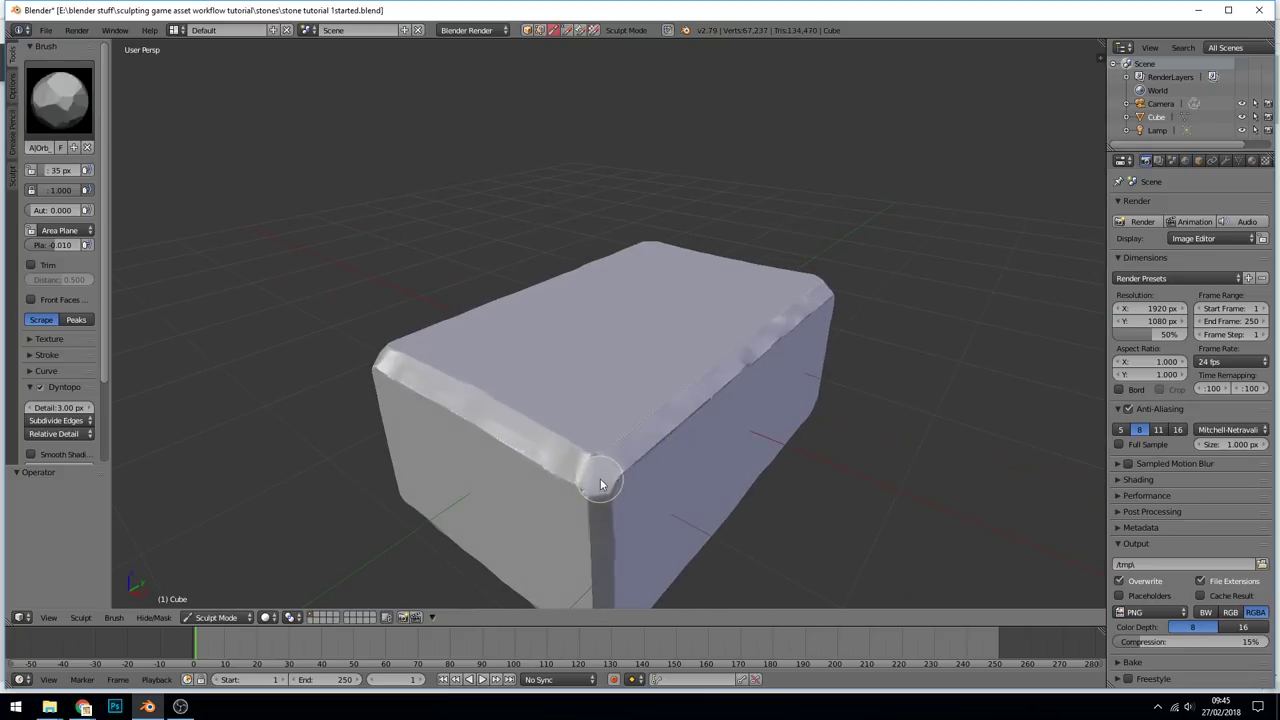
{"action": "left_click_drag", "start_coordinate": [603, 482], "coordinate": [600, 477]}
{"action": "mouse_move", "coordinate": [660, 447]}
{"action": "middle_mouse_down"}
{"action": "mouse_move", "coordinate": [686, 346]}
{"action": "mouse_move", "coordinate": [666, 286]}
{"action": "mouse_move", "coordinate": [603, 320]}
{"action": "mouse_move", "coordinate": [689, 280]}
{"action": "middle_mouse_up"}
{"action": "left_click_drag", "start_coordinate": [689, 280], "coordinate": [682, 282]}
{"action": "mouse_move", "coordinate": [682, 282]}
{"action": "middle_mouse_down"}
{"action": "mouse_move", "coordinate": [727, 296]}
{"action": "mouse_move", "coordinate": [722, 320]}
{"action": "middle_mouse_up"}
{"action": "left_click_drag", "start_coordinate": [678, 458], "coordinate": [669, 443]}
{"action": "middle_click_drag", "start_coordinate": [669, 443], "coordinate": [614, 446]}
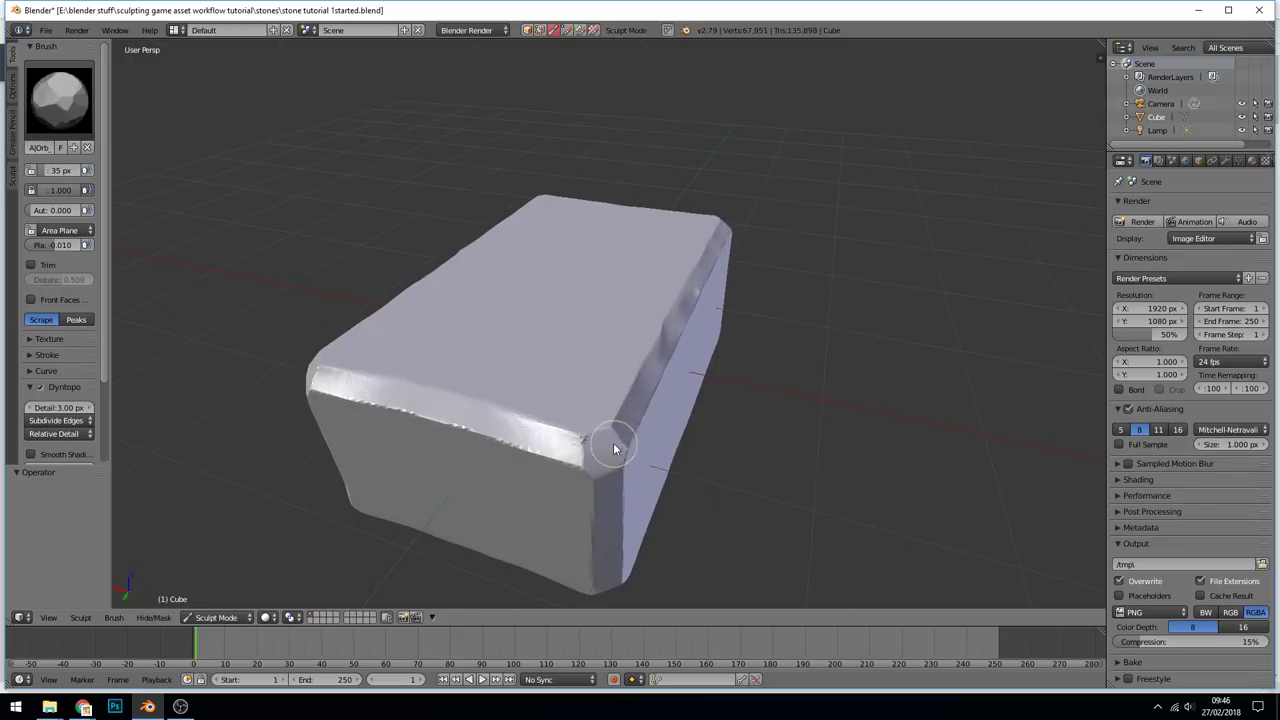
{"action": "left_click_drag", "start_coordinate": [614, 446], "coordinate": [598, 453]}
{"action": "mouse_move", "coordinate": [668, 392]}
{"action": "middle_mouse_down"}
{"action": "mouse_move", "coordinate": [749, 287]}
{"action": "mouse_move", "coordinate": [811, 403]}
{"action": "middle_mouse_up"}
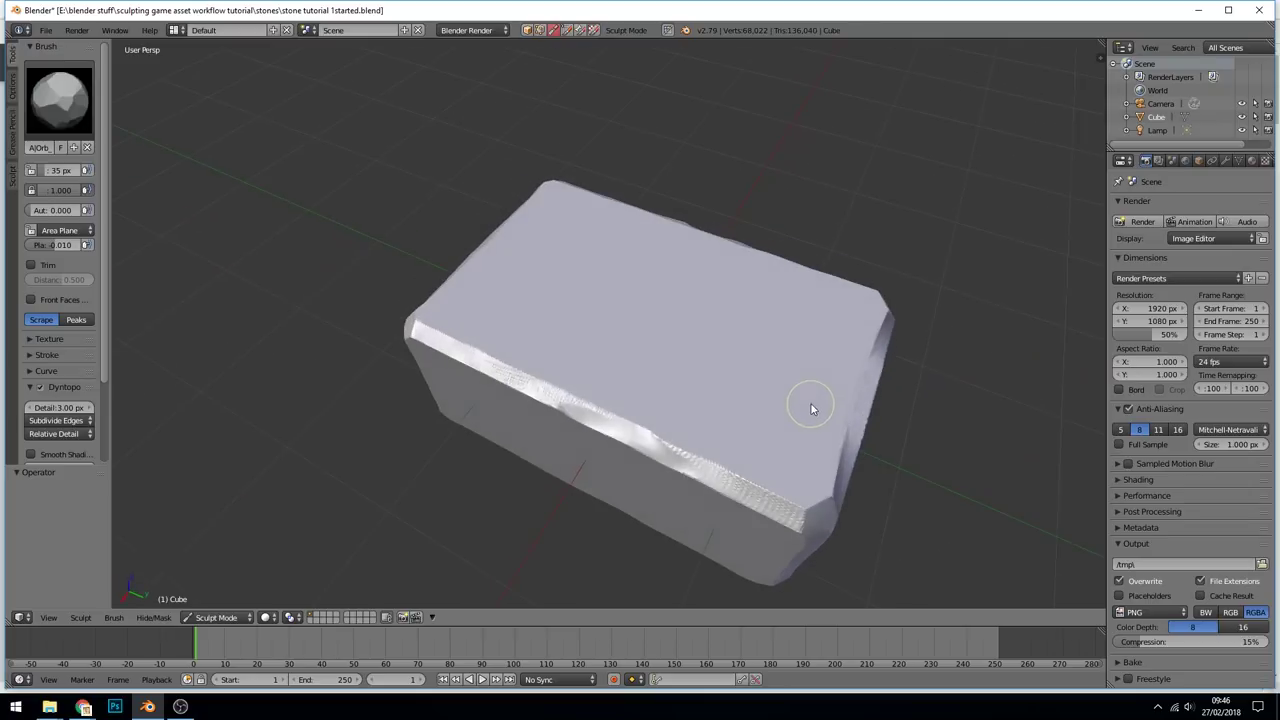
Switch the sculpt brush to the first AJ Orb Crack brush, ready for work on the block's top face.
{"action": "left_click", "coordinate": [60, 108]}
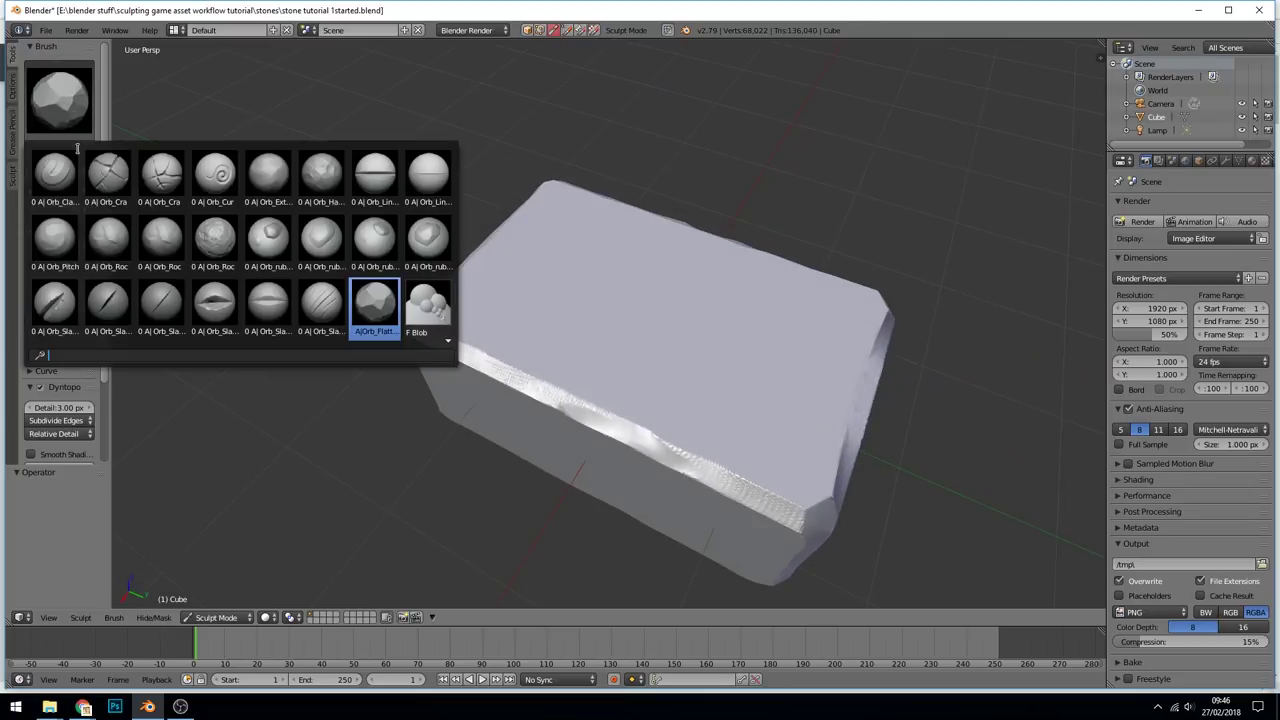
{"action": "left_click", "coordinate": [108, 172]}
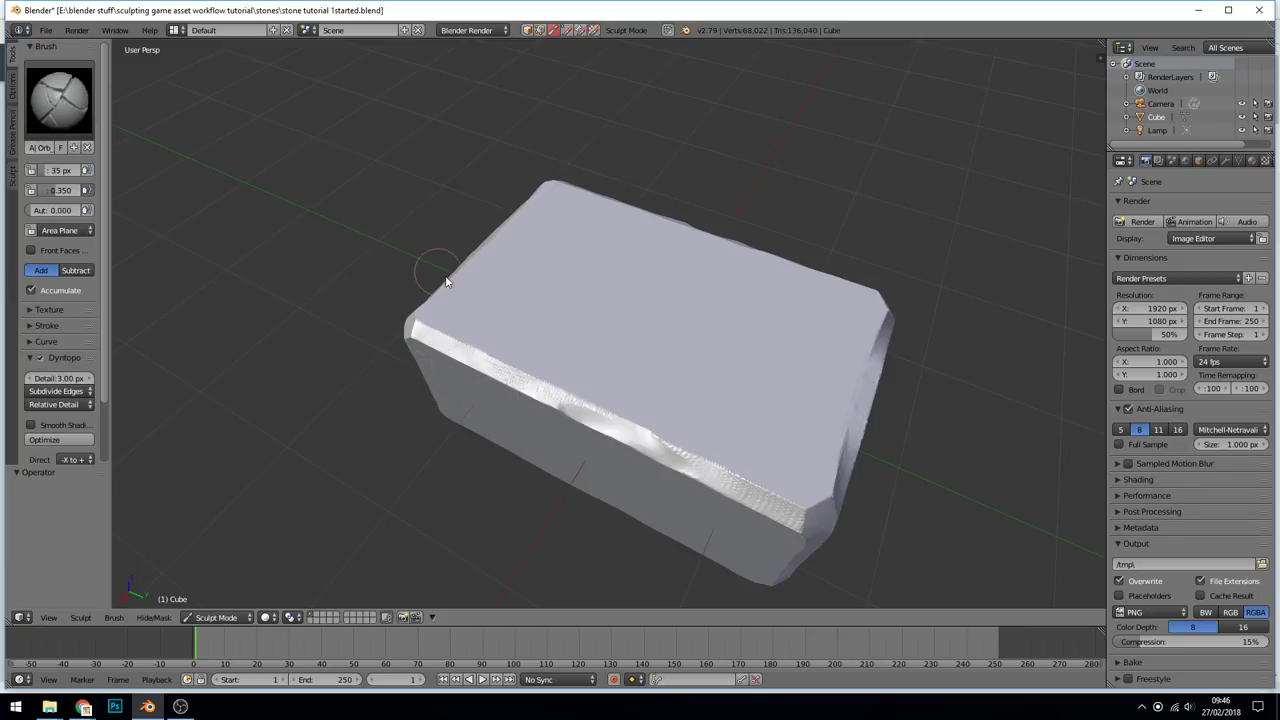
{"action": "middle_click_drag", "start_coordinate": [520, 338], "coordinate": [573, 303]}
{"action": "middle_click_drag", "start_coordinate": [550, 360], "coordinate": [419, 363], "text": "ctrl"}
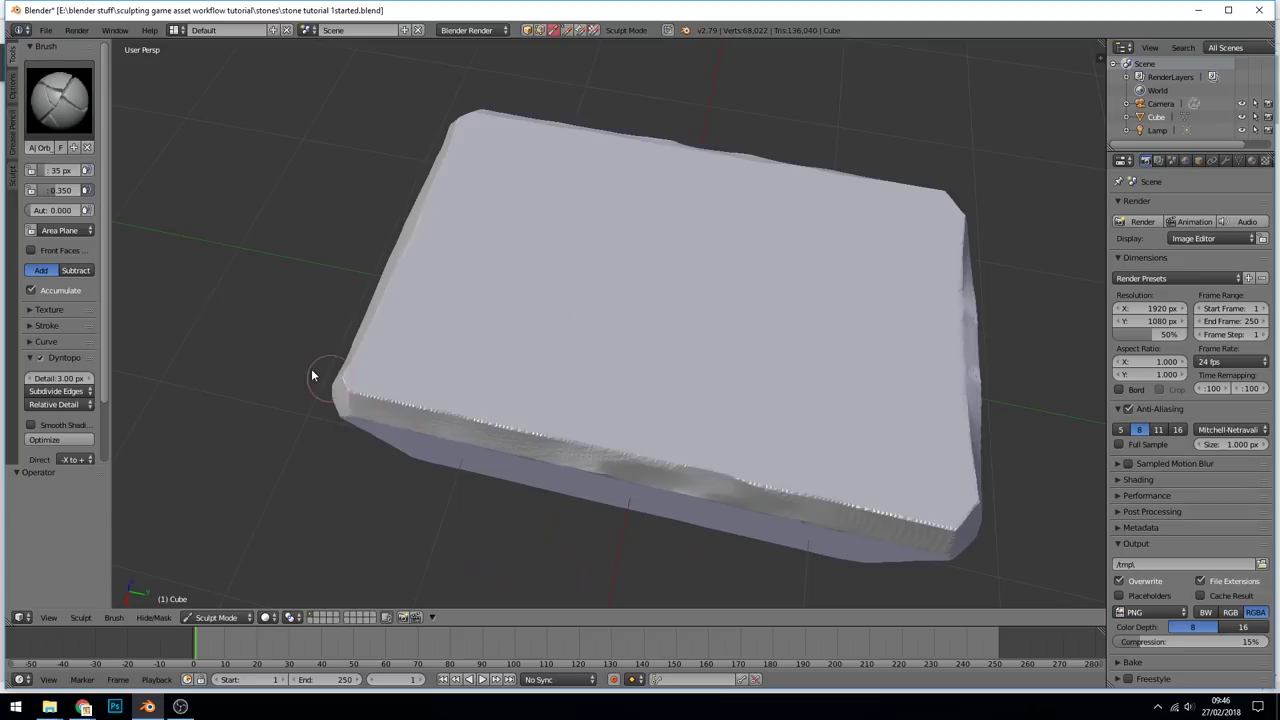
Check the sculpting symmetry settings for active mirror axes.
{"action": "scroll", "coordinate": [107, 305], "scroll_direction": "down", "scroll_amount": 2}
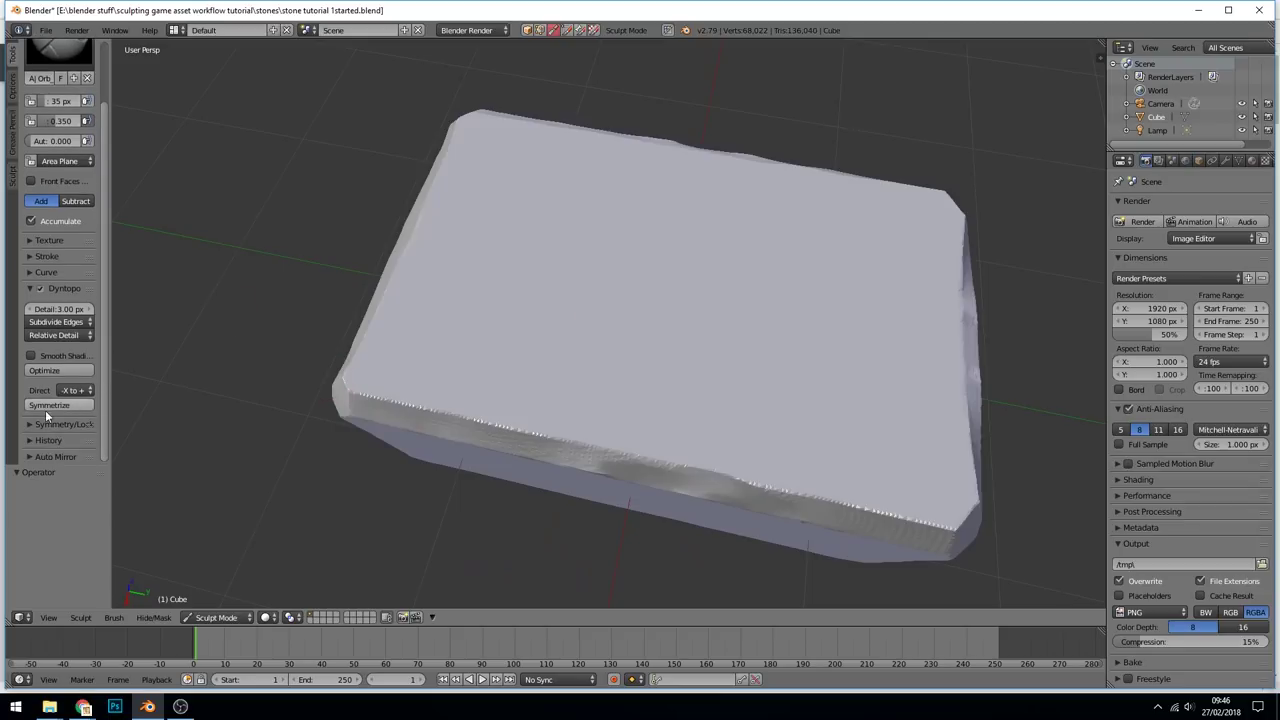
{"action": "left_click", "coordinate": [29, 424]}
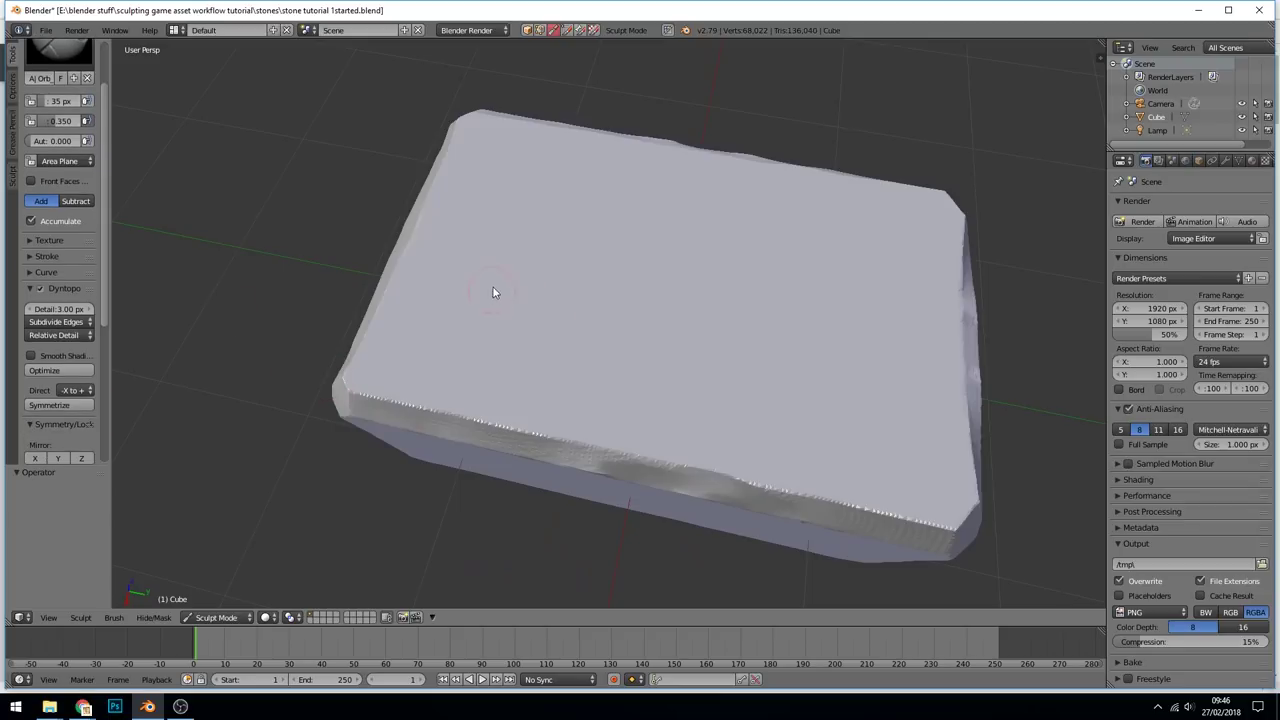
{"action": "left_click", "coordinate": [30, 425]}
Carve a bent crack across one corner of the block's top face and down the adjoining long side.
{"action": "mouse_move", "coordinate": [426, 305]}
{"action": "middle_mouse_down"}
{"action": "mouse_move", "coordinate": [446, 280]}
{"action": "mouse_move", "coordinate": [432, 314]}
{"action": "middle_mouse_up"}
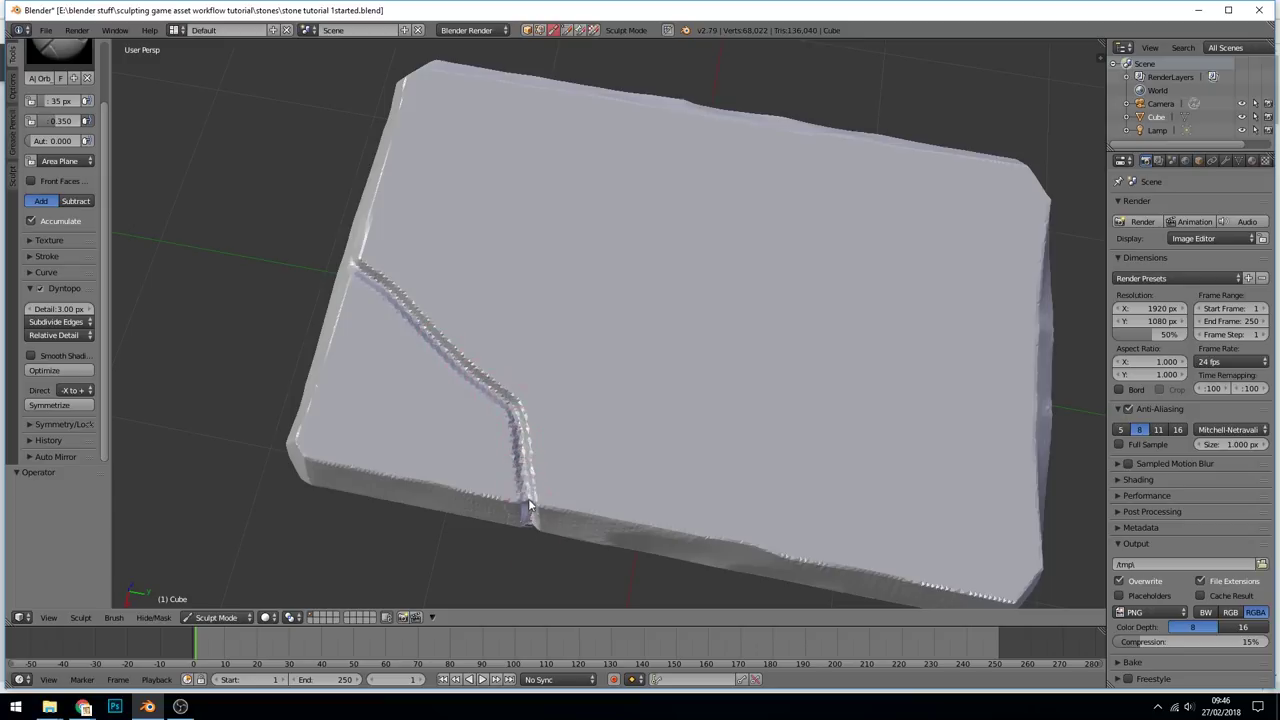
{"action": "mouse_move", "coordinate": [530, 507]}
{"action": "left_mouse_down"}
{"action": "mouse_move", "coordinate": [457, 366]}
{"action": "mouse_move", "coordinate": [338, 262]}
{"action": "left_mouse_up"}
{"action": "middle_click_drag", "start_coordinate": [378, 315], "coordinate": [523, 286]}
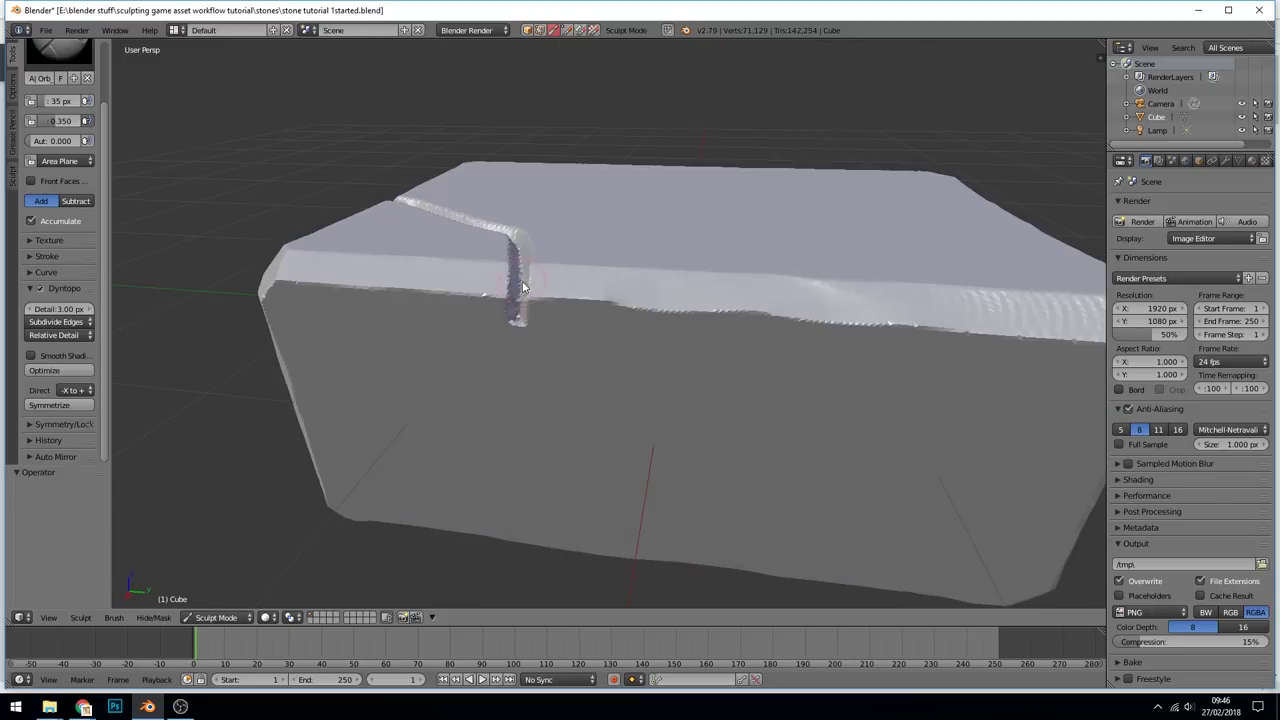
{"action": "left_click_drag", "start_coordinate": [523, 290], "coordinate": [514, 530]}
Continue the crack across the block's underside and up the adjoining end face.
{"action": "middle_click_drag", "start_coordinate": [514, 530], "coordinate": [542, 423]}
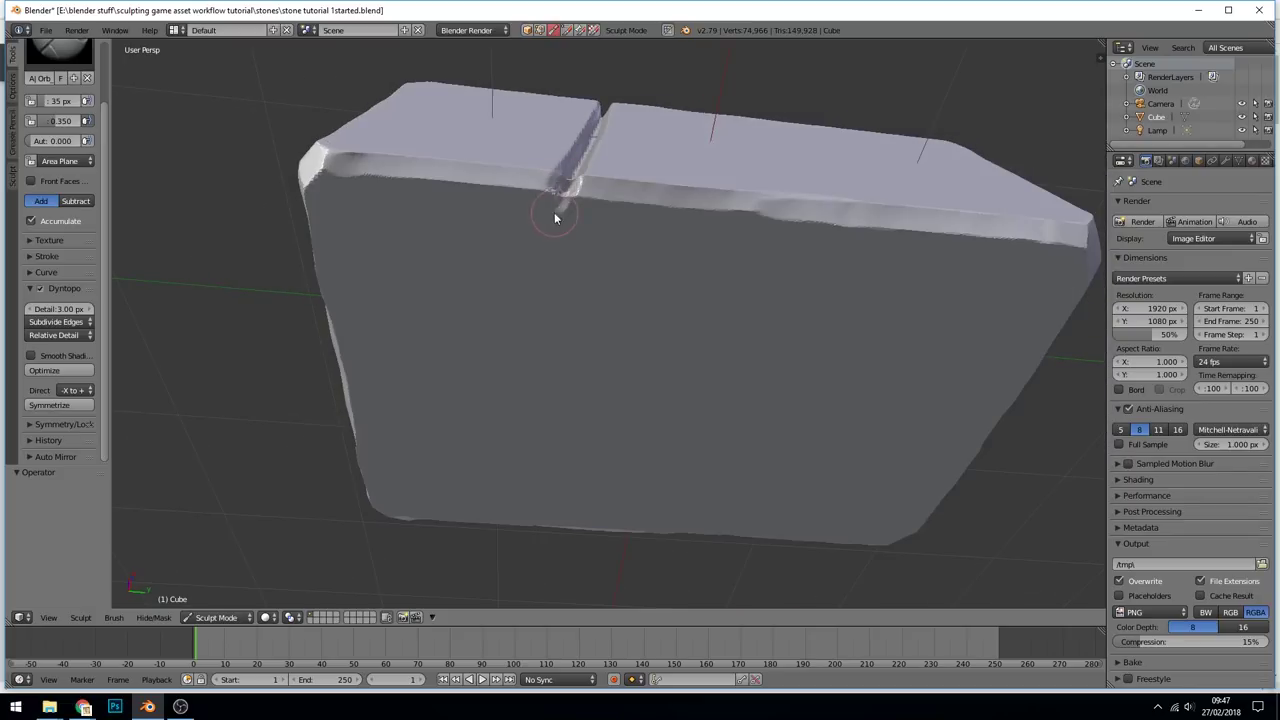
{"action": "mouse_move", "coordinate": [556, 217]}
{"action": "left_mouse_down"}
{"action": "mouse_move", "coordinate": [480, 277]}
{"action": "mouse_move", "coordinate": [500, 272]}
{"action": "left_mouse_up"}
{"action": "mouse_move", "coordinate": [500, 272]}
{"action": "middle_mouse_down"}
{"action": "mouse_move", "coordinate": [493, 294]}
{"action": "mouse_move", "coordinate": [624, 194]}
{"action": "middle_mouse_up"}
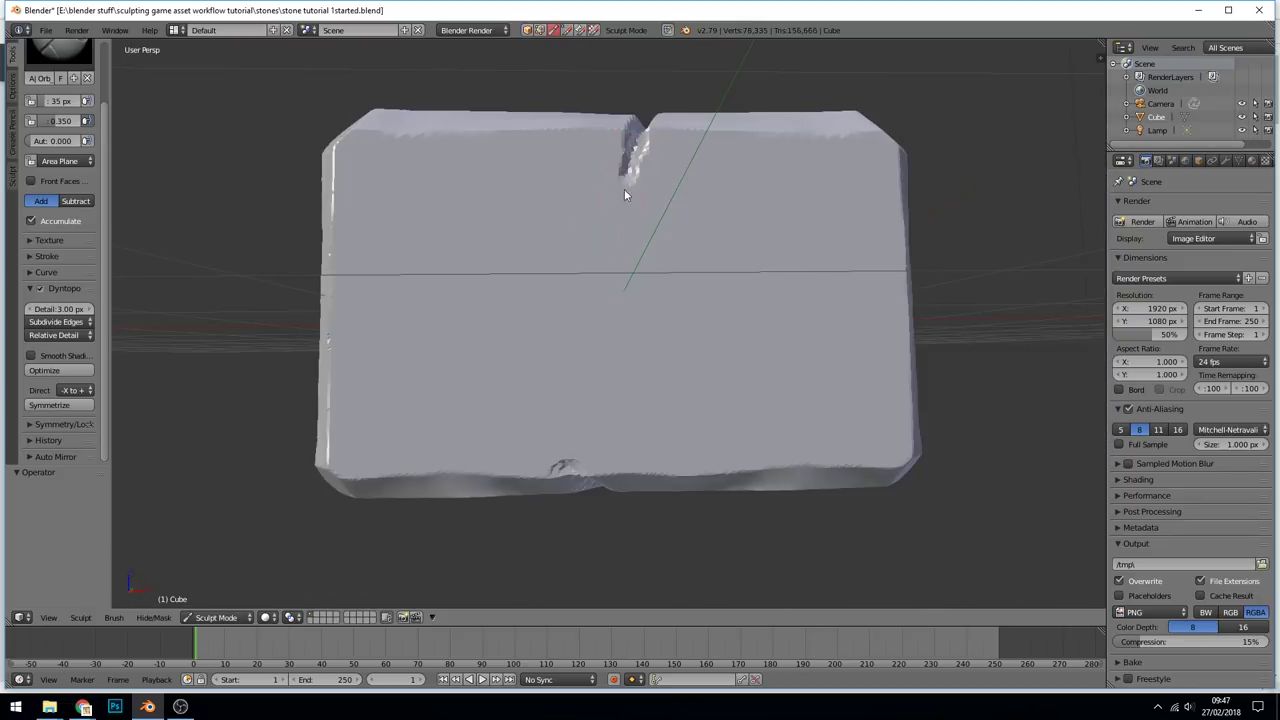
{"action": "mouse_move", "coordinate": [624, 189]}
{"action": "left_mouse_down"}
{"action": "mouse_move", "coordinate": [578, 482]}
{"action": "mouse_move", "coordinate": [638, 168]}
{"action": "left_mouse_up"}
{"action": "middle_click_drag", "start_coordinate": [638, 168], "coordinate": [672, 306]}
Retrace the crack over the top face, end face and underside to deepen it and join its ends.
{"action": "scroll", "coordinate": [672, 306], "scroll_direction": "up", "scroll_amount": 3}
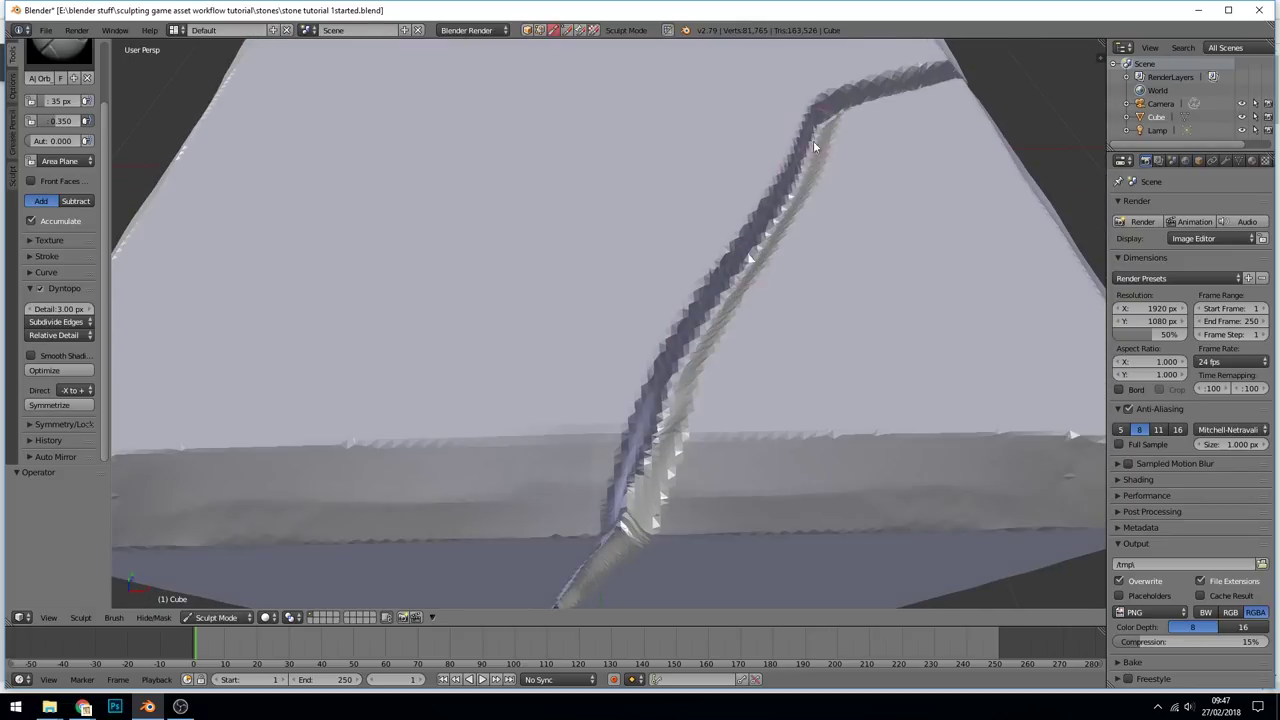
{"action": "left_click_drag", "start_coordinate": [813, 145], "coordinate": [645, 470]}
{"action": "middle_click_drag", "start_coordinate": [645, 470], "coordinate": [651, 86]}
{"action": "left_click_drag", "start_coordinate": [651, 86], "coordinate": [569, 536]}
{"action": "middle_click_drag", "start_coordinate": [569, 536], "coordinate": [543, 158]}
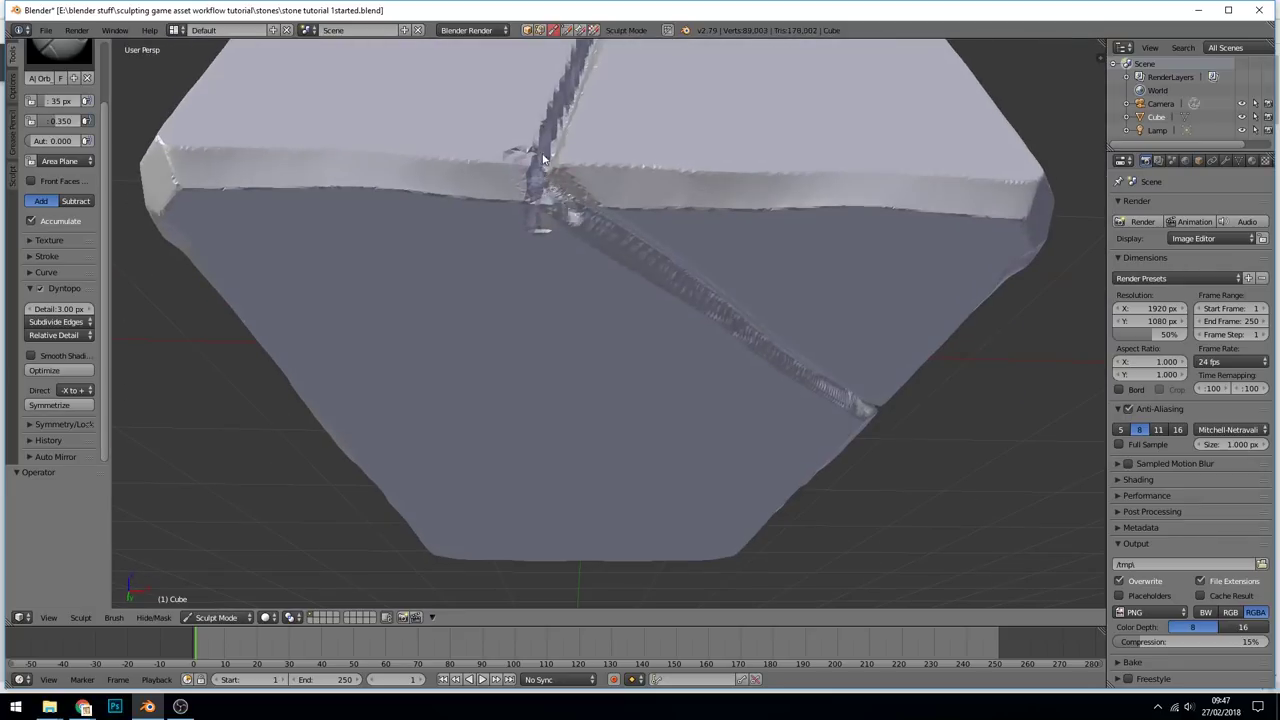
{"action": "middle_click_drag", "start_coordinate": [591, 218], "coordinate": [615, 263]}
{"action": "middle_click_drag", "start_coordinate": [714, 323], "coordinate": [557, 140]}
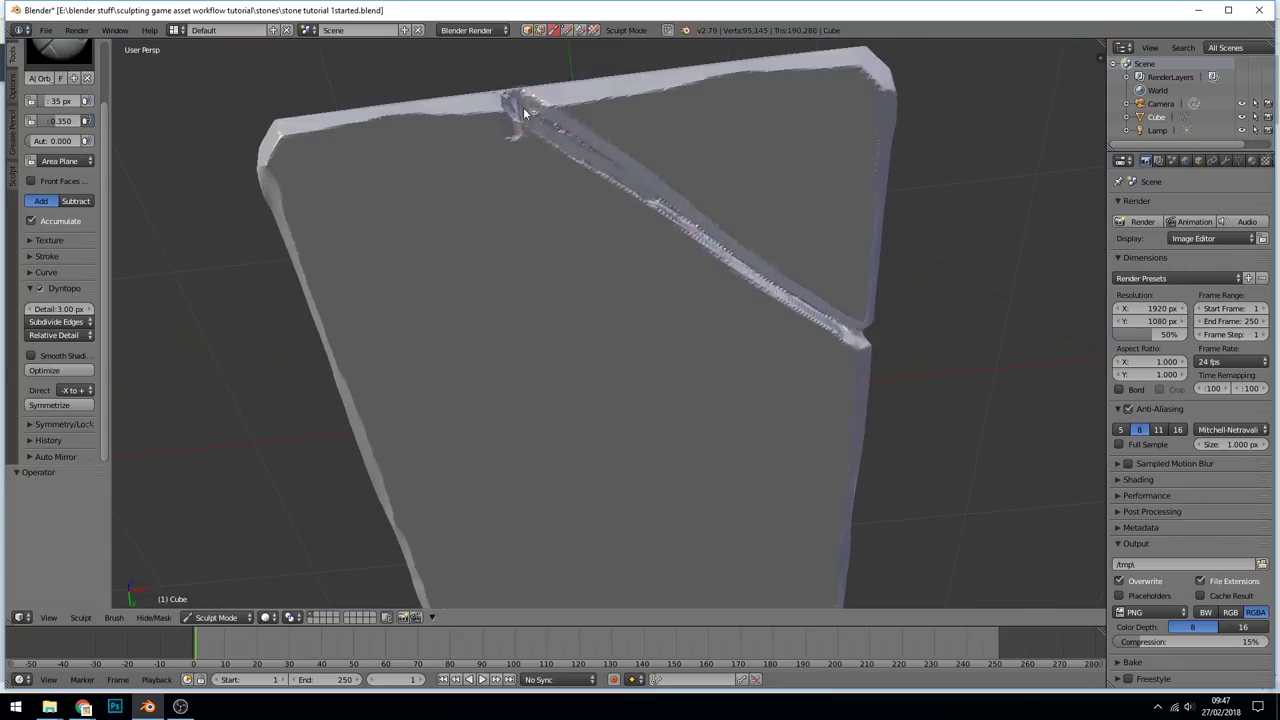
{"action": "middle_click_drag", "start_coordinate": [743, 263], "coordinate": [628, 341]}
{"action": "scroll", "coordinate": [640, 438], "scroll_direction": "down", "scroll_amount": 3}
{"action": "middle_click_drag", "start_coordinate": [640, 438], "coordinate": [789, 389]}
{"action": "scroll", "coordinate": [789, 389], "scroll_direction": "up", "scroll_amount": 2}
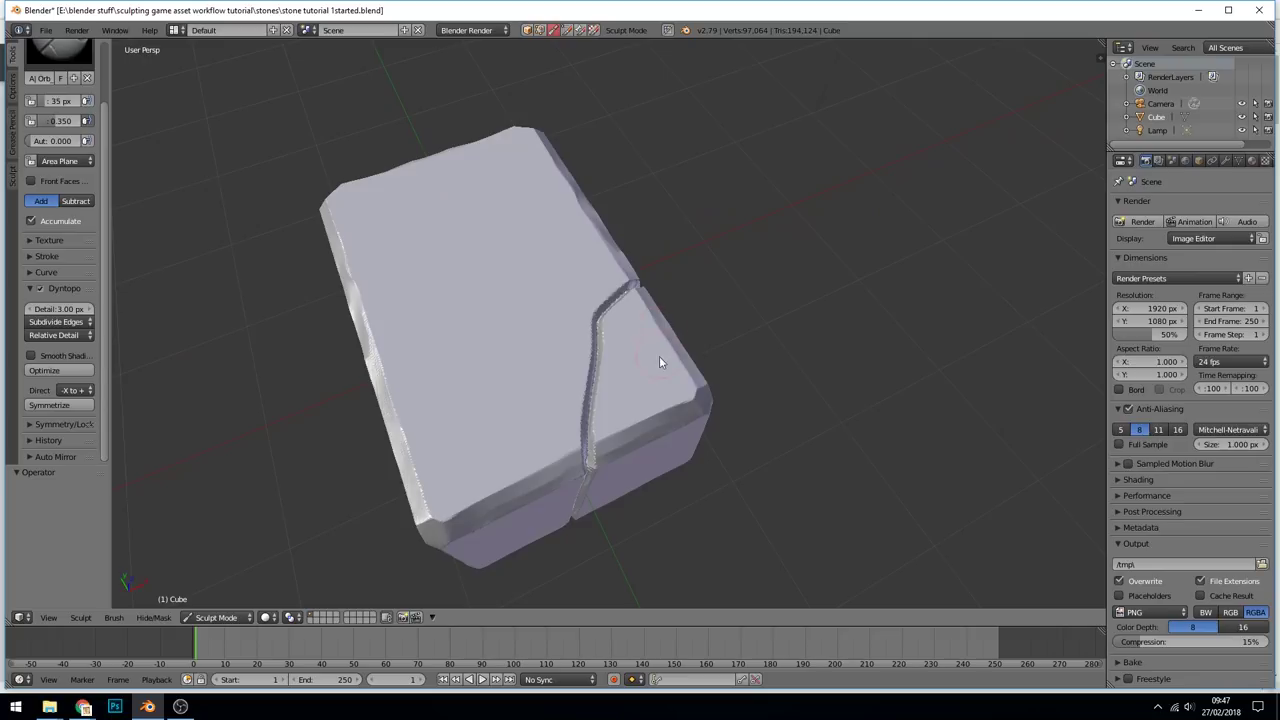
Switch to the Mask brush and enlarge its radius to 93 px.
{"action": "scroll", "coordinate": [60, 200], "scroll_direction": "up", "scroll_amount": 3}
{"action": "left_click", "coordinate": [60, 98]}
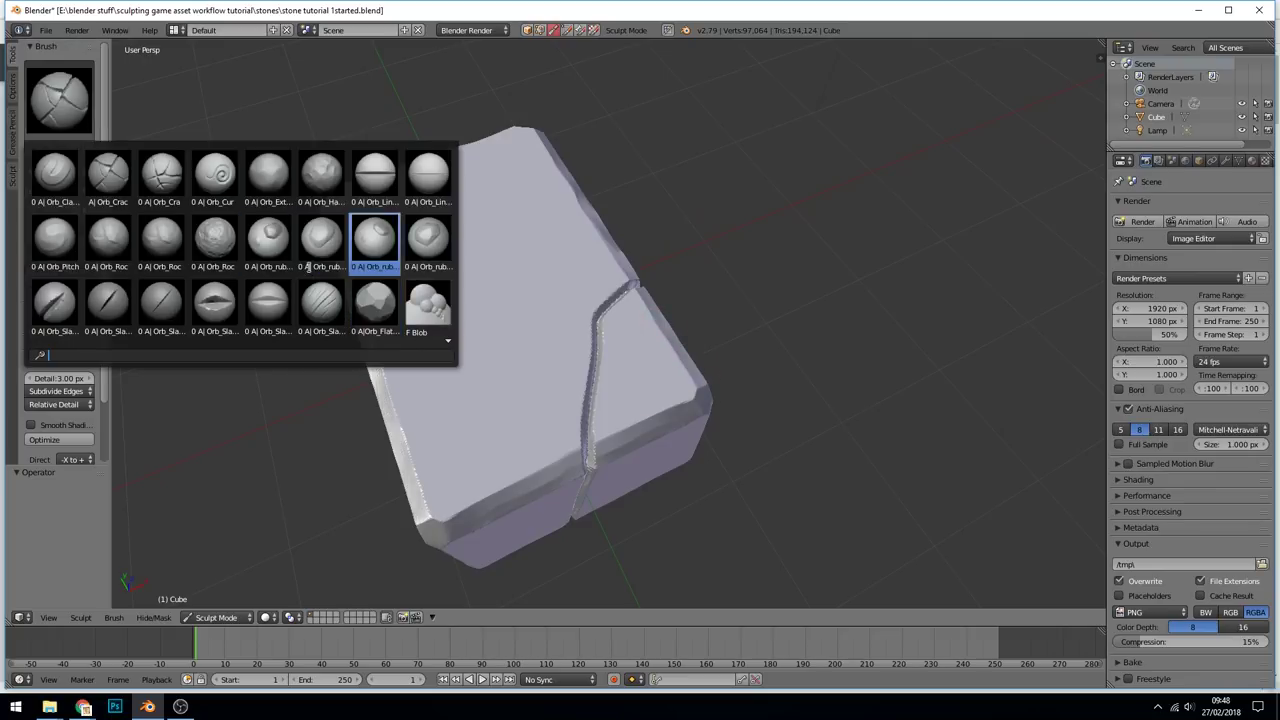
{"action": "scroll", "coordinate": [478, 435], "scroll_direction": "down", "scroll_amount": 10}
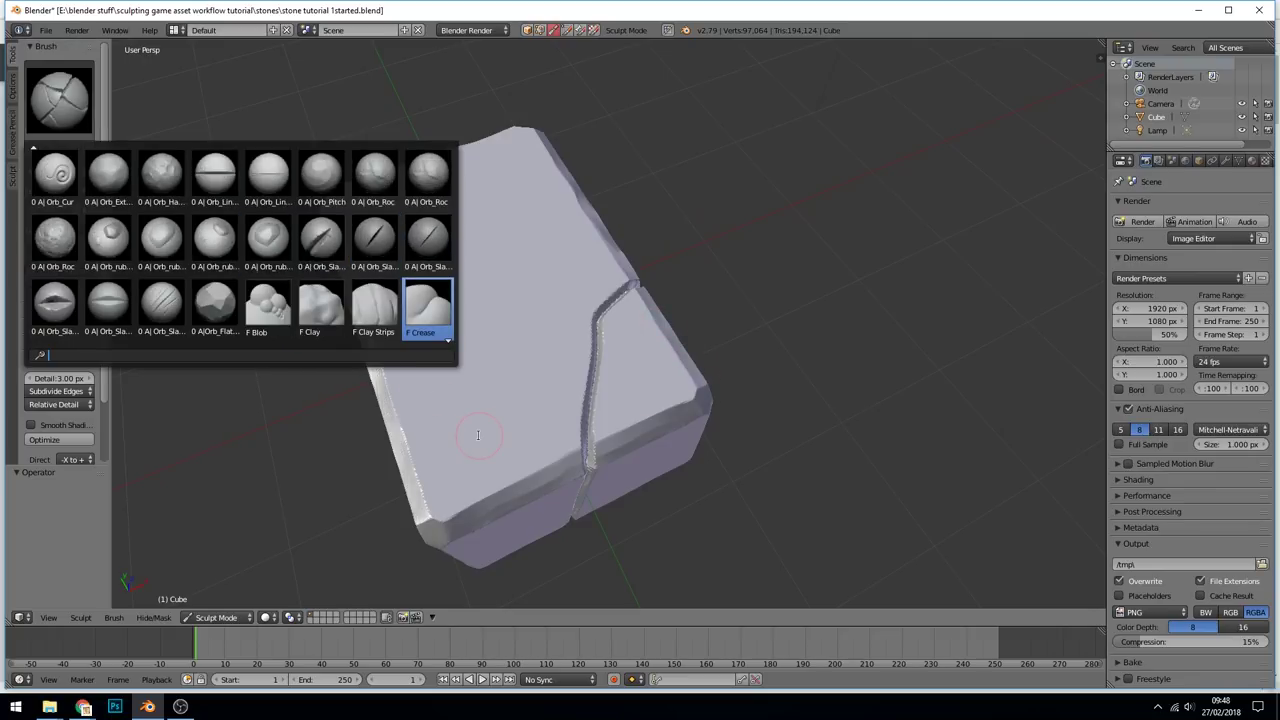
{"action": "scroll", "coordinate": [478, 435], "scroll_direction": "down", "scroll_amount": 1}
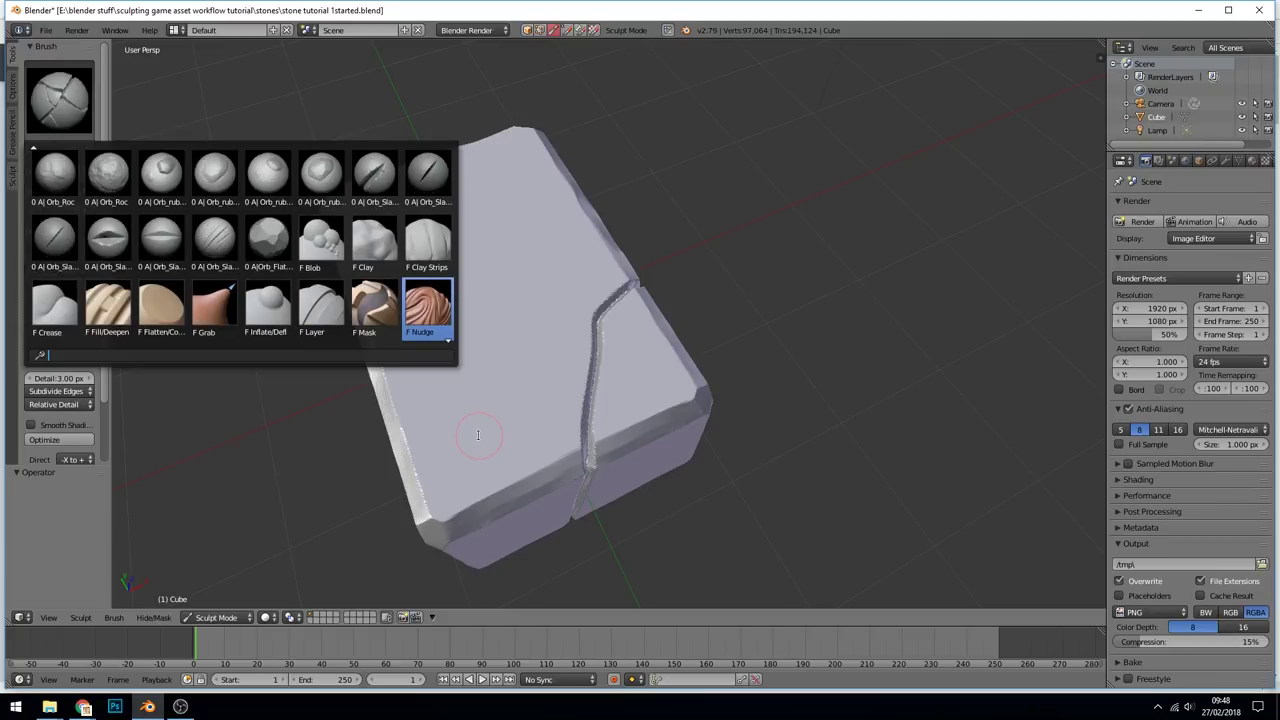
{"action": "left_click", "coordinate": [368, 304]}
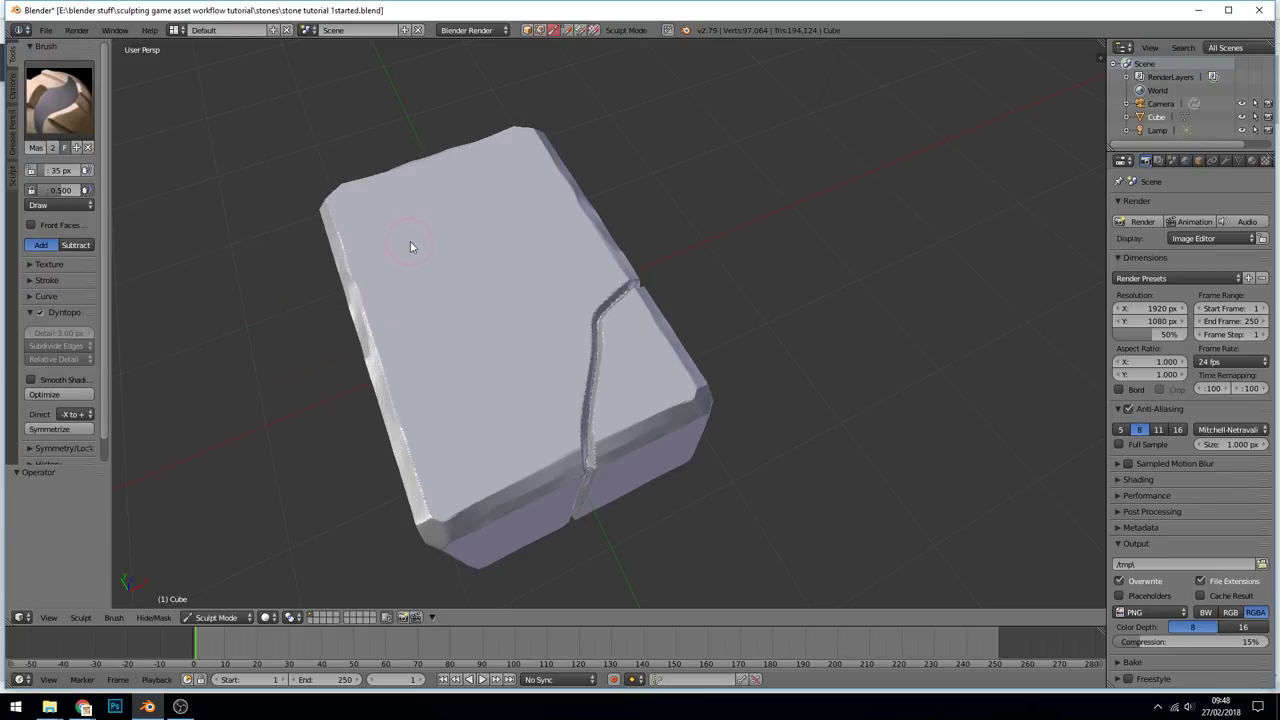
{"action": "key", "text": "f"}
{"action": "left_click", "coordinate": [449, 247]}
Paint a mask over the top, long side and underside of the larger part of the block, leaving the cracked corner clear.
{"action": "mouse_move", "coordinate": [368, 188]}
{"action": "left_mouse_down"}
{"action": "mouse_move", "coordinate": [434, 214]}
{"action": "mouse_move", "coordinate": [409, 357]}
{"action": "mouse_move", "coordinate": [426, 328]}
{"action": "mouse_move", "coordinate": [329, 206]}
{"action": "left_mouse_up"}
{"action": "middle_click_drag", "start_coordinate": [329, 206], "coordinate": [329, 286]}
{"action": "mouse_move", "coordinate": [329, 286]}
{"action": "left_mouse_down"}
{"action": "mouse_move", "coordinate": [429, 423]}
{"action": "mouse_move", "coordinate": [571, 375]}
{"action": "left_mouse_up"}
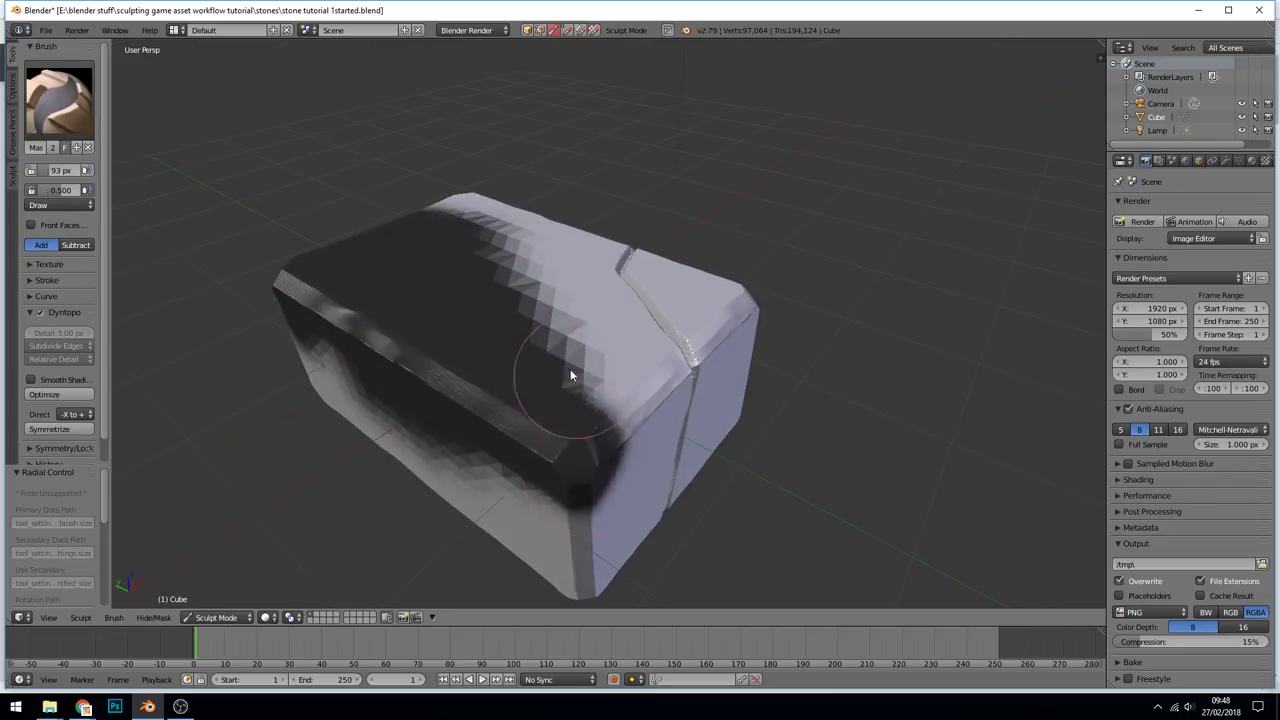
{"action": "mouse_move", "coordinate": [571, 375]}
{"action": "middle_mouse_down"}
{"action": "mouse_move", "coordinate": [543, 366]}
{"action": "mouse_move", "coordinate": [514, 240]}
{"action": "mouse_move", "coordinate": [366, 277]}
{"action": "middle_mouse_up"}
{"action": "left_click_drag", "start_coordinate": [366, 277], "coordinate": [517, 364]}
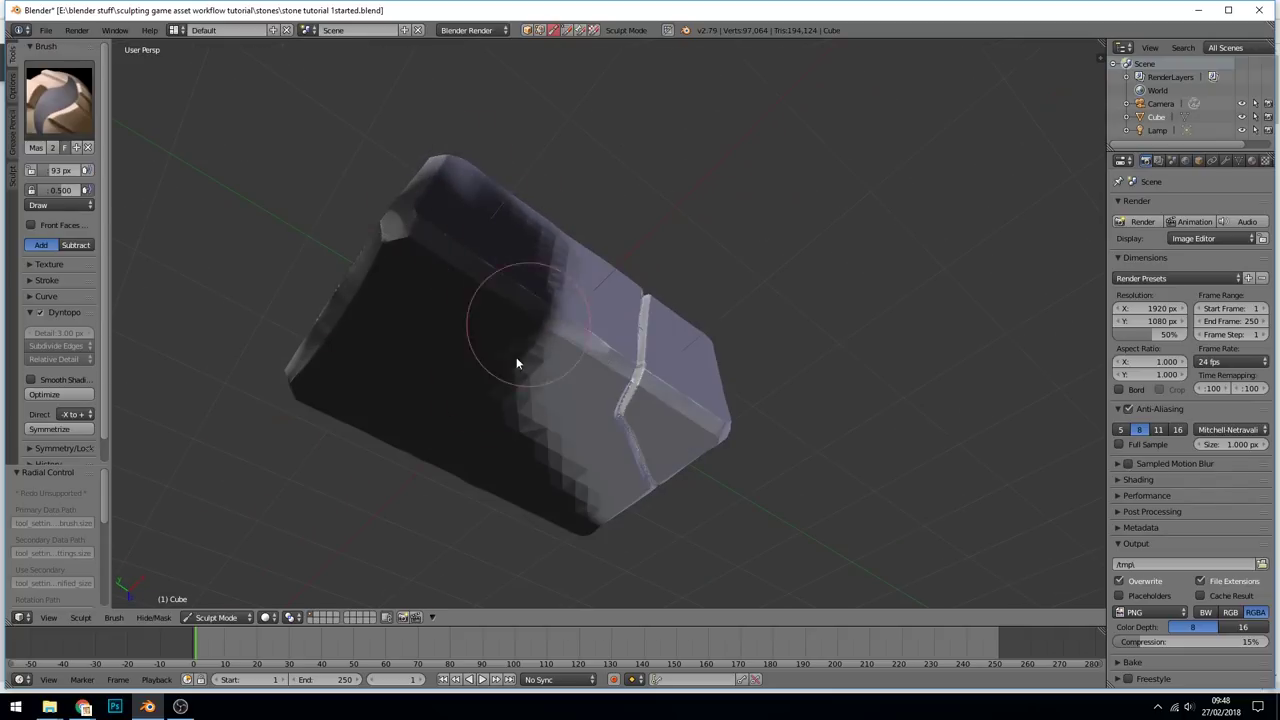
{"action": "middle_click_drag", "start_coordinate": [517, 363], "coordinate": [468, 284]}
{"action": "mouse_move", "coordinate": [468, 284]}
{"action": "left_mouse_down"}
{"action": "mouse_move", "coordinate": [320, 394]}
{"action": "mouse_move", "coordinate": [272, 278]}
{"action": "left_mouse_up"}
Extend the mask over the far end and adjoining broad face of the block's larger part, stopping short of the crack.
{"action": "middle_click_drag", "start_coordinate": [272, 278], "coordinate": [410, 400]}
{"action": "left_click_drag", "start_coordinate": [318, 280], "coordinate": [427, 421]}
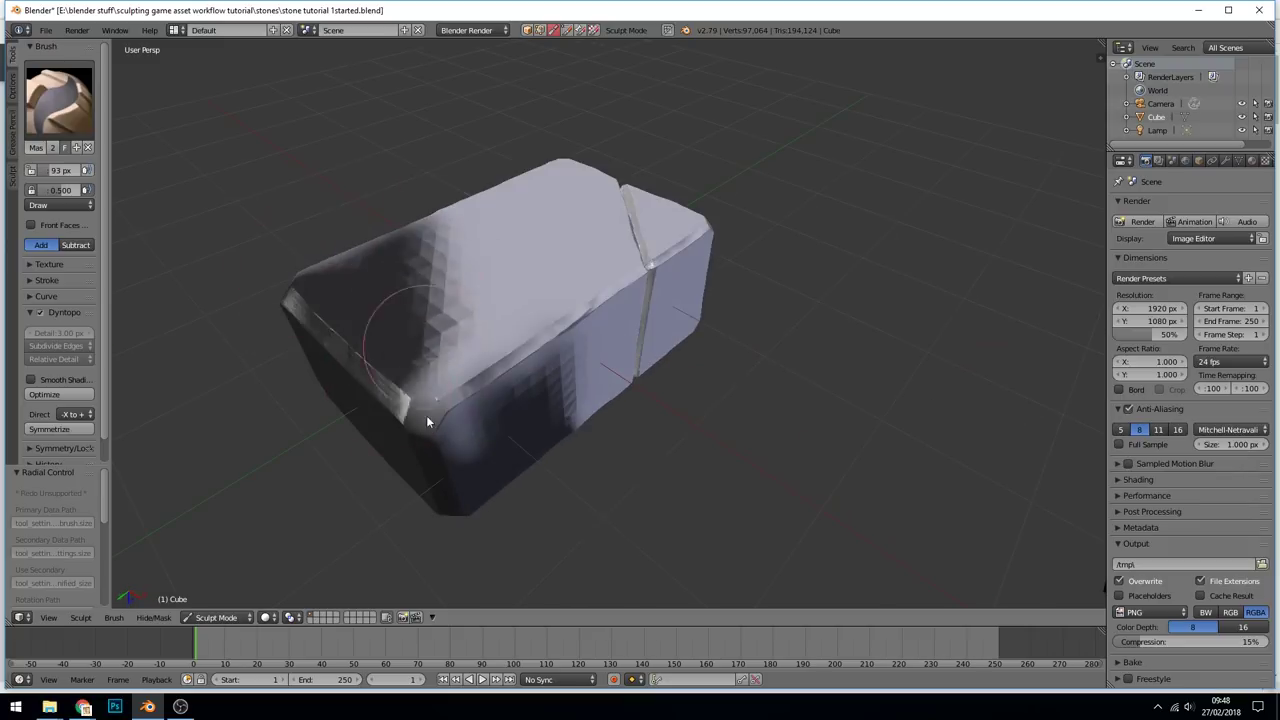
{"action": "mouse_move", "coordinate": [427, 421]}
{"action": "middle_mouse_down"}
{"action": "mouse_move", "coordinate": [511, 300]}
{"action": "mouse_move", "coordinate": [500, 391]}
{"action": "mouse_move", "coordinate": [808, 163]}
{"action": "mouse_move", "coordinate": [669, 264]}
{"action": "mouse_move", "coordinate": [640, 429]}
{"action": "mouse_move", "coordinate": [637, 366]}
{"action": "middle_mouse_up"}
{"action": "left_click_drag", "start_coordinate": [637, 366], "coordinate": [949, 286]}
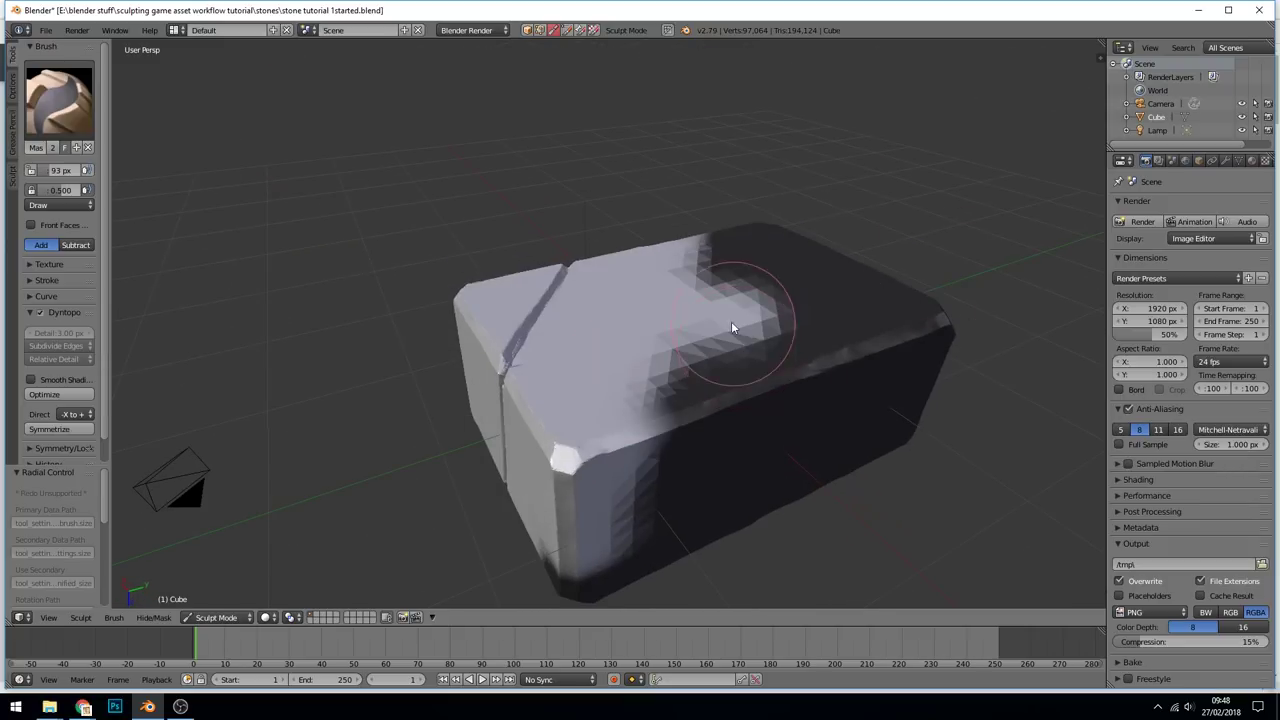
{"action": "mouse_move", "coordinate": [717, 314]}
{"action": "left_mouse_down"}
{"action": "mouse_move", "coordinate": [718, 392]}
{"action": "mouse_move", "coordinate": [636, 385]}
{"action": "left_mouse_up"}
Reduce the Mask brush radius to 49 px and mask the larger part up to the crack on the underside and end face.
{"action": "mouse_move", "coordinate": [636, 385]}
{"action": "middle_mouse_down"}
{"action": "mouse_move", "coordinate": [669, 421]}
{"action": "mouse_move", "coordinate": [646, 434]}
{"action": "mouse_move", "coordinate": [708, 240]}
{"action": "mouse_move", "coordinate": [652, 411]}
{"action": "middle_mouse_up"}
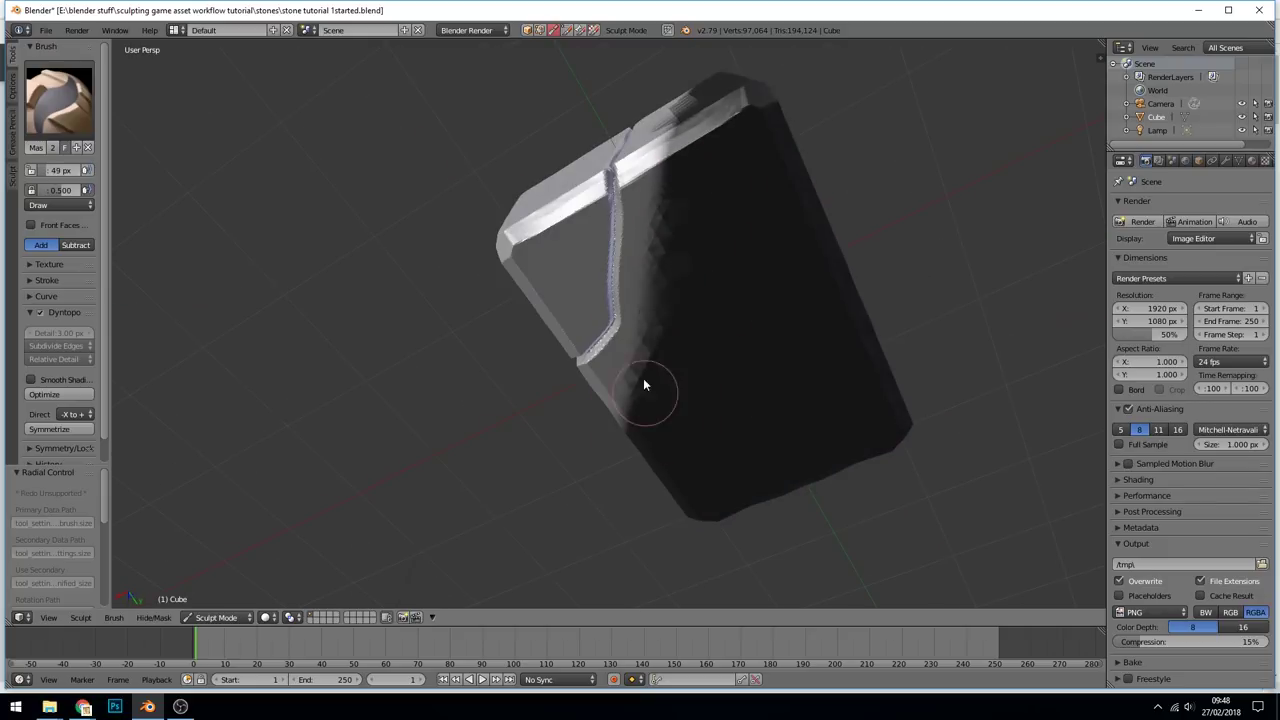
{"action": "mouse_move", "coordinate": [643, 380]}
{"action": "left_mouse_down"}
{"action": "mouse_move", "coordinate": [644, 330]}
{"action": "mouse_move", "coordinate": [617, 414]}
{"action": "left_mouse_up"}
{"action": "middle_click_drag", "start_coordinate": [715, 211], "coordinate": [700, 319]}
{"action": "mouse_move", "coordinate": [707, 180]}
{"action": "left_mouse_down"}
{"action": "mouse_move", "coordinate": [686, 319]}
{"action": "mouse_move", "coordinate": [756, 235]}
{"action": "left_mouse_up"}
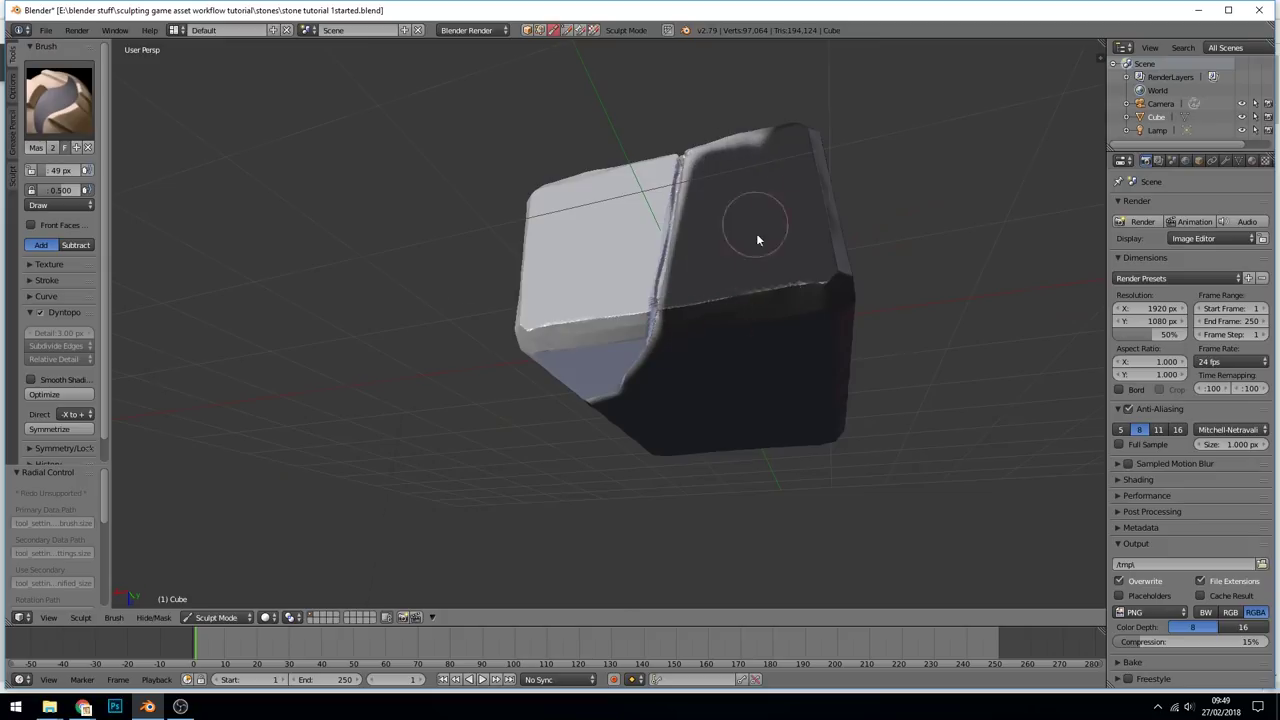
{"action": "mouse_move", "coordinate": [757, 240]}
{"action": "middle_mouse_down"}
{"action": "mouse_move", "coordinate": [811, 374]}
{"action": "mouse_move", "coordinate": [597, 323]}
{"action": "middle_mouse_up"}
{"action": "left_click_drag", "start_coordinate": [597, 323], "coordinate": [677, 323]}
Fill the remaining mask gaps beside the crack on the end face and long side, keeping the cracked corner clear.
{"action": "mouse_move", "coordinate": [677, 323]}
{"action": "middle_mouse_down"}
{"action": "mouse_move", "coordinate": [742, 332]}
{"action": "mouse_move", "coordinate": [729, 222]}
{"action": "mouse_move", "coordinate": [808, 240]}
{"action": "middle_mouse_up"}
{"action": "scroll", "coordinate": [742, 332], "scroll_direction": "up", "scroll_amount": 3}
{"action": "left_click_drag", "start_coordinate": [792, 137], "coordinate": [708, 443]}
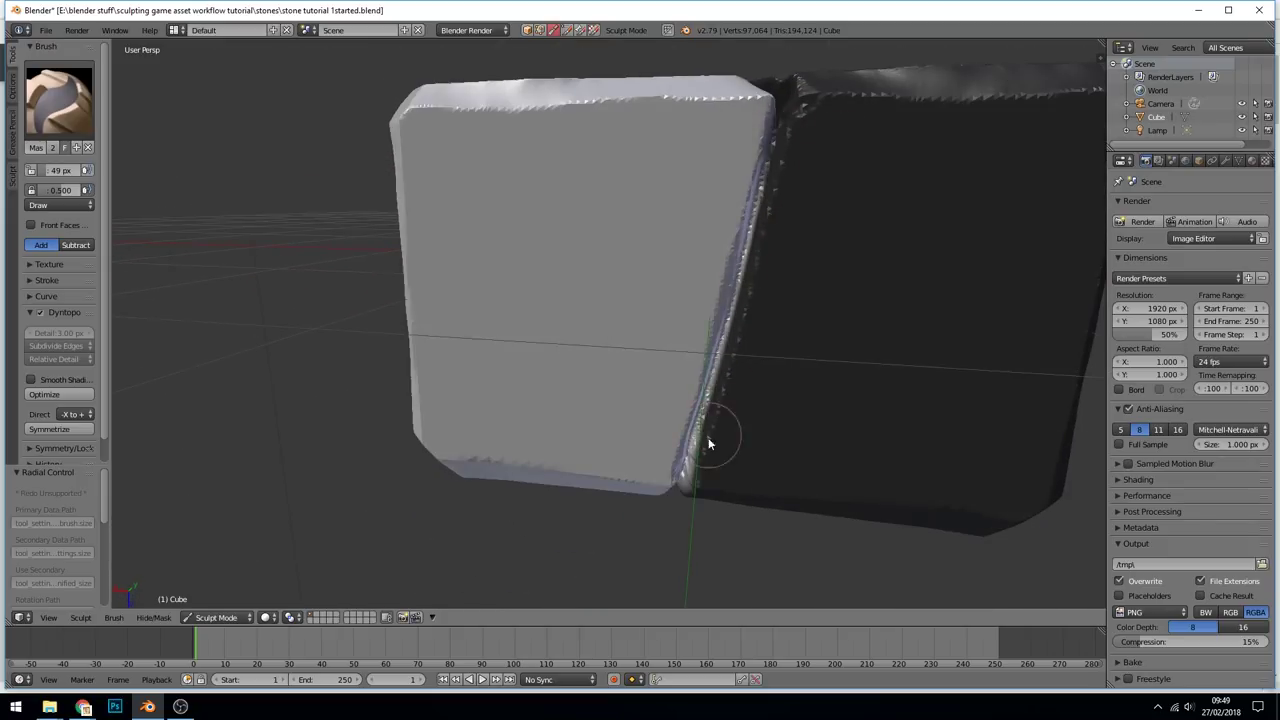
{"action": "middle_click_drag", "start_coordinate": [708, 442], "coordinate": [783, 170]}
{"action": "left_click_drag", "start_coordinate": [783, 170], "coordinate": [694, 335]}
{"action": "middle_click_drag", "start_coordinate": [694, 335], "coordinate": [591, 241]}
{"action": "left_click_drag", "start_coordinate": [591, 241], "coordinate": [436, 194]}
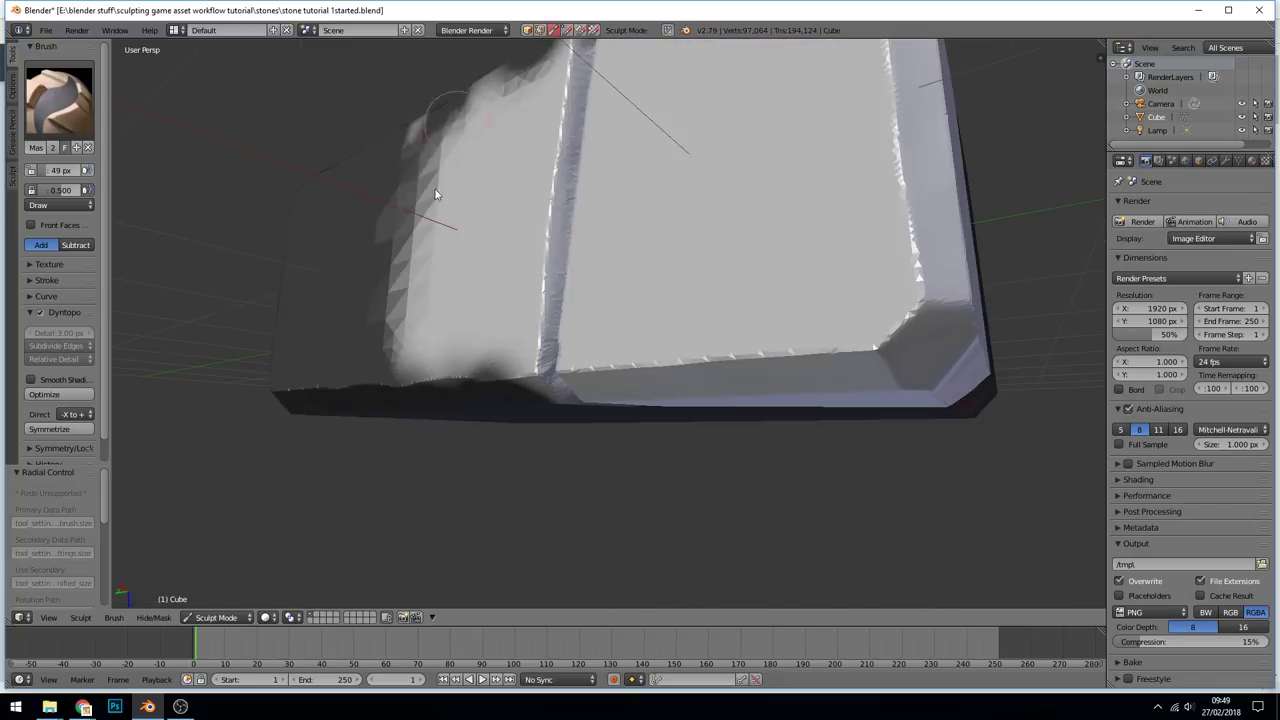
{"action": "middle_click_drag", "start_coordinate": [436, 194], "coordinate": [558, 415]}
{"action": "mouse_move", "coordinate": [558, 415]}
{"action": "left_mouse_down"}
{"action": "mouse_move", "coordinate": [497, 131]}
{"action": "mouse_move", "coordinate": [561, 264]}
{"action": "mouse_move", "coordinate": [493, 380]}
{"action": "left_mouse_up"}
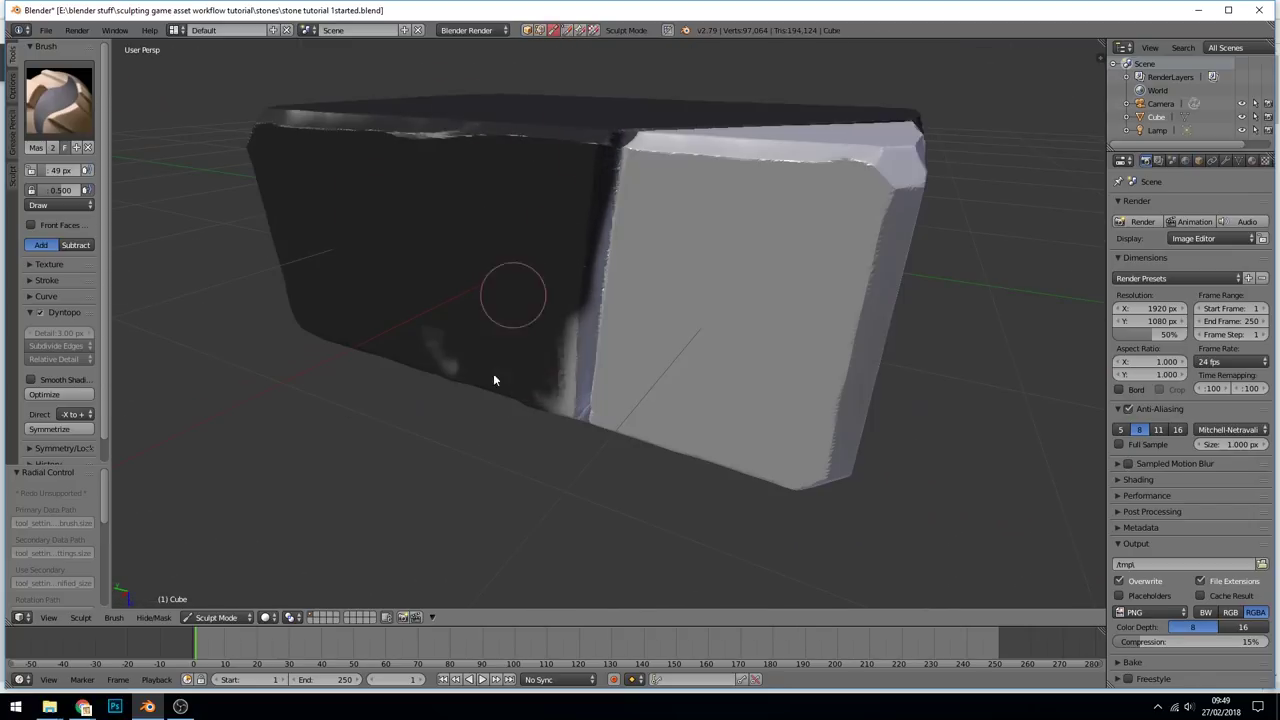
Switch to the Grab brush and enlarge its radius to 118 px.
{"action": "mouse_move", "coordinate": [493, 380]}
{"action": "middle_mouse_down"}
{"action": "mouse_move", "coordinate": [460, 336]}
{"action": "mouse_move", "coordinate": [584, 272]}
{"action": "mouse_move", "coordinate": [691, 366]}
{"action": "mouse_move", "coordinate": [594, 363]}
{"action": "mouse_move", "coordinate": [1006, 96]}
{"action": "mouse_move", "coordinate": [746, 349]}
{"action": "mouse_move", "coordinate": [759, 368]}
{"action": "mouse_move", "coordinate": [797, 346]}
{"action": "middle_mouse_up"}
{"action": "left_click", "coordinate": [60, 100]}
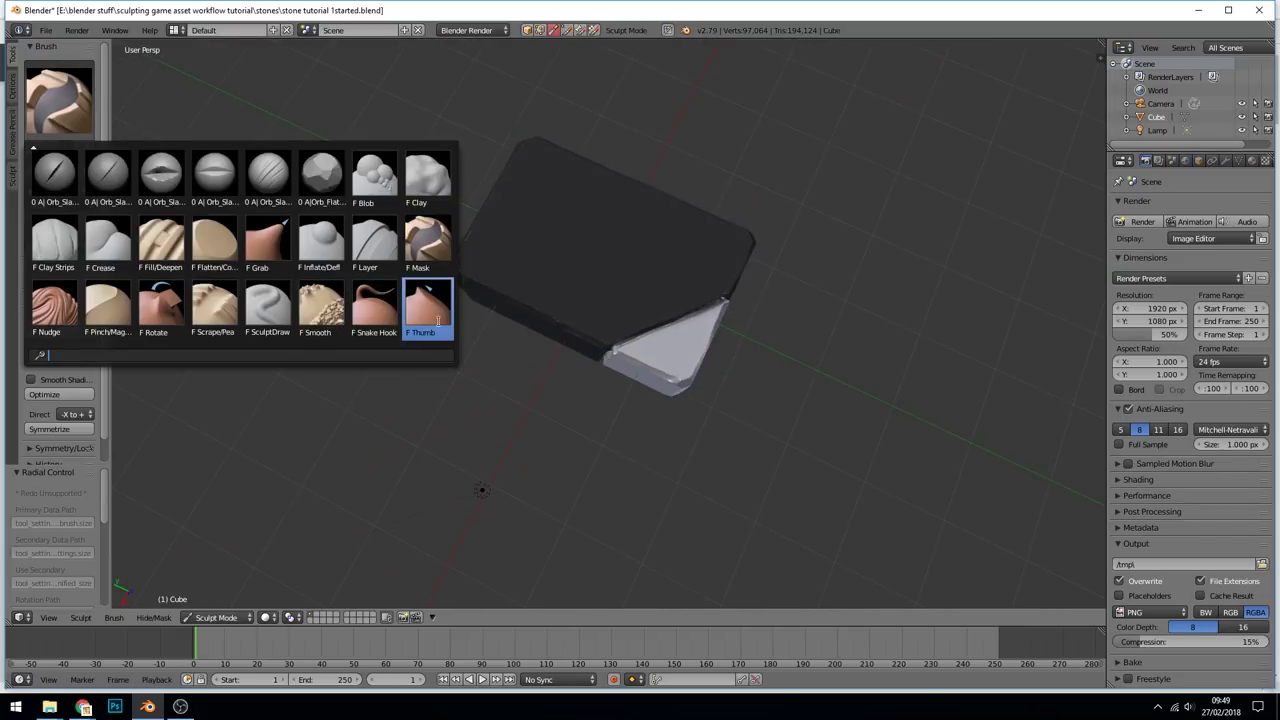
{"action": "left_click", "coordinate": [268, 243]}
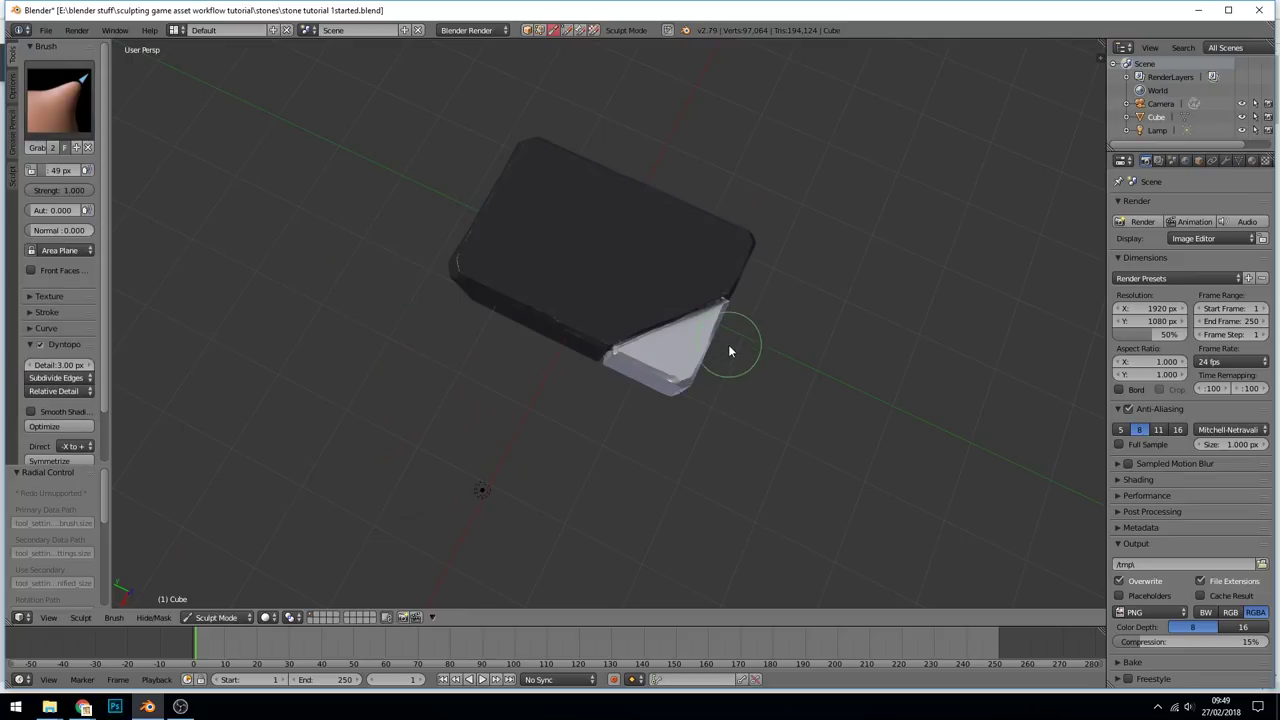
{"action": "key", "text": "bracketright"}
{"action": "key", "text": "bracketright"}
{"action": "key", "text": "bracketright"}
{"action": "key", "text": "bracketright"}
{"action": "key", "text": "bracketright"}
{"action": "key", "text": "bracketright"}
{"action": "key", "text": "bracketright"}
{"action": "key", "text": "bracketright"}
{"action": "key", "text": "bracketright"}
{"action": "key", "text": "bracketright"}
{"action": "scroll", "coordinate": [650, 350], "scroll_direction": "up", "scroll_amount": 3}
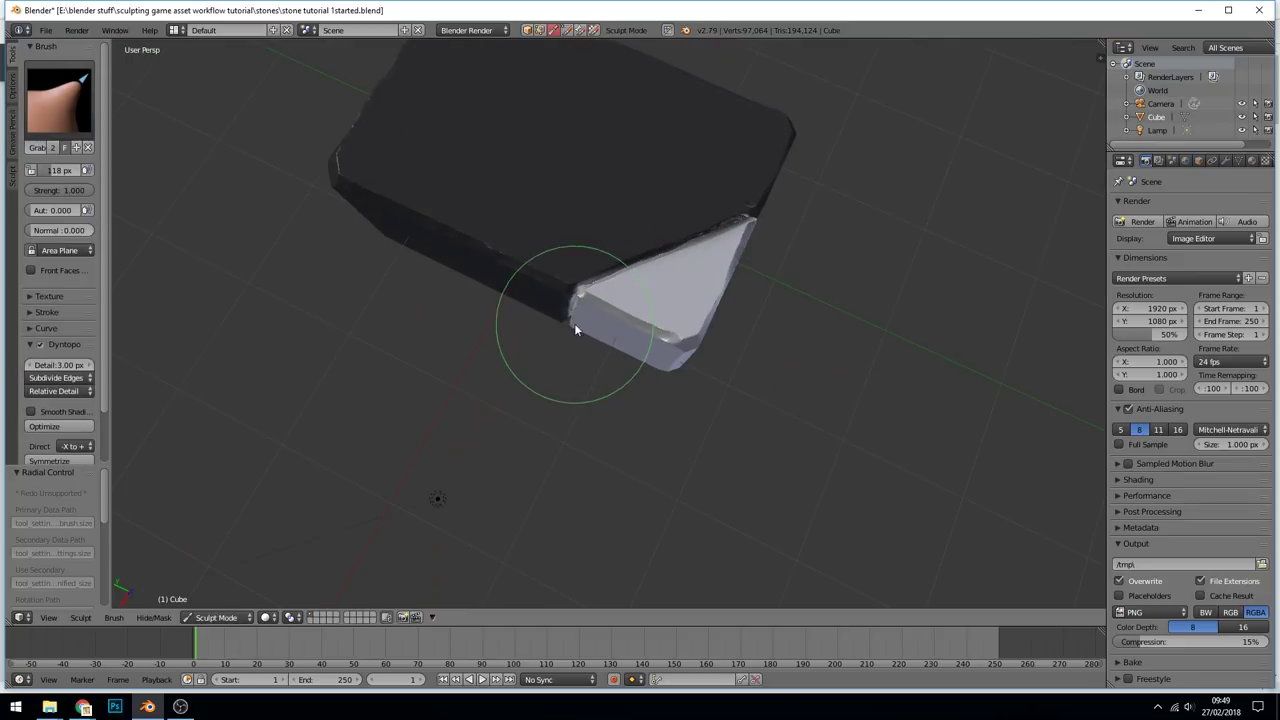
Shift the unmasked corner piece slightly with the Grab brush so it sits offset from the larger part.
{"action": "mouse_move", "coordinate": [579, 308]}
{"action": "middle_mouse_down"}
{"action": "mouse_move", "coordinate": [652, 376]}
{"action": "mouse_move", "coordinate": [587, 344]}
{"action": "middle_mouse_up"}
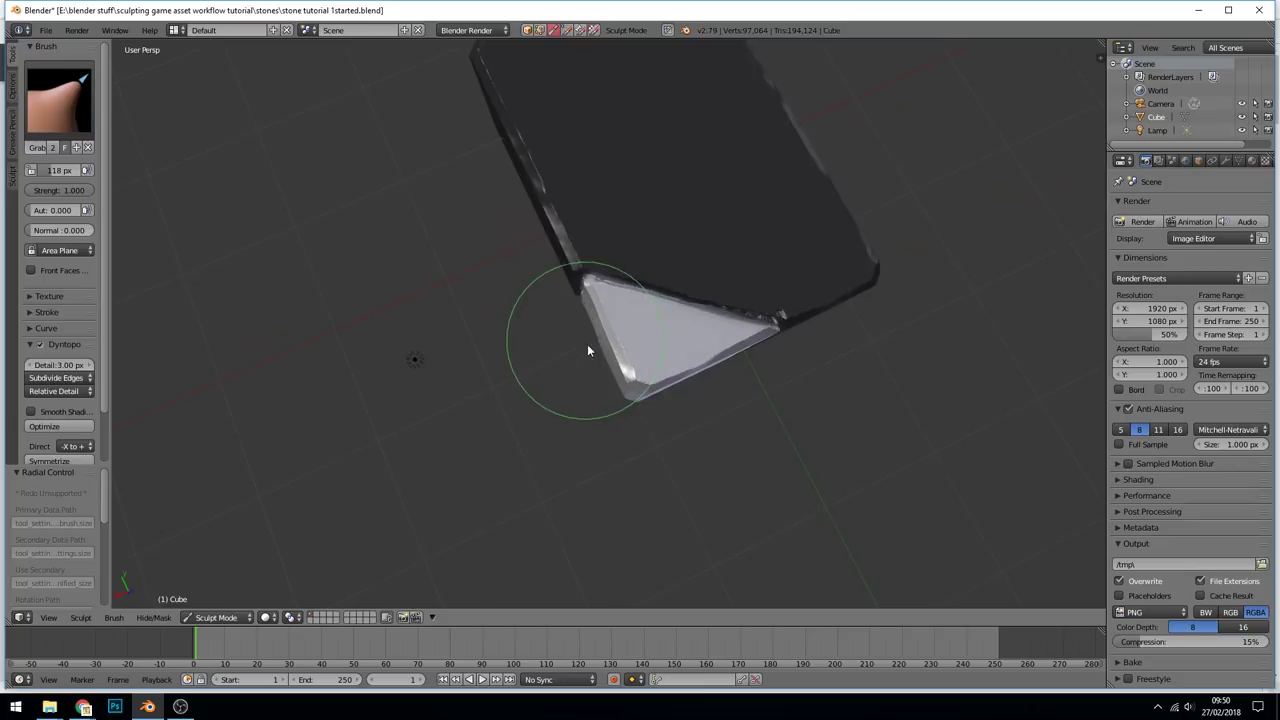
{"action": "mouse_move", "coordinate": [749, 414]}
{"action": "middle_mouse_down"}
{"action": "mouse_move", "coordinate": [600, 437]}
{"action": "mouse_move", "coordinate": [548, 340]}
{"action": "middle_mouse_up"}
{"action": "mouse_move", "coordinate": [540, 257]}
{"action": "middle_mouse_down"}
{"action": "mouse_move", "coordinate": [583, 429]}
{"action": "mouse_move", "coordinate": [624, 460]}
{"action": "mouse_move", "coordinate": [691, 251]}
{"action": "mouse_move", "coordinate": [756, 521]}
{"action": "mouse_move", "coordinate": [603, 334]}
{"action": "mouse_move", "coordinate": [586, 249]}
{"action": "mouse_move", "coordinate": [603, 263]}
{"action": "mouse_move", "coordinate": [781, 251]}
{"action": "middle_mouse_up"}
{"action": "middle_click_drag", "start_coordinate": [746, 322], "coordinate": [745, 290]}
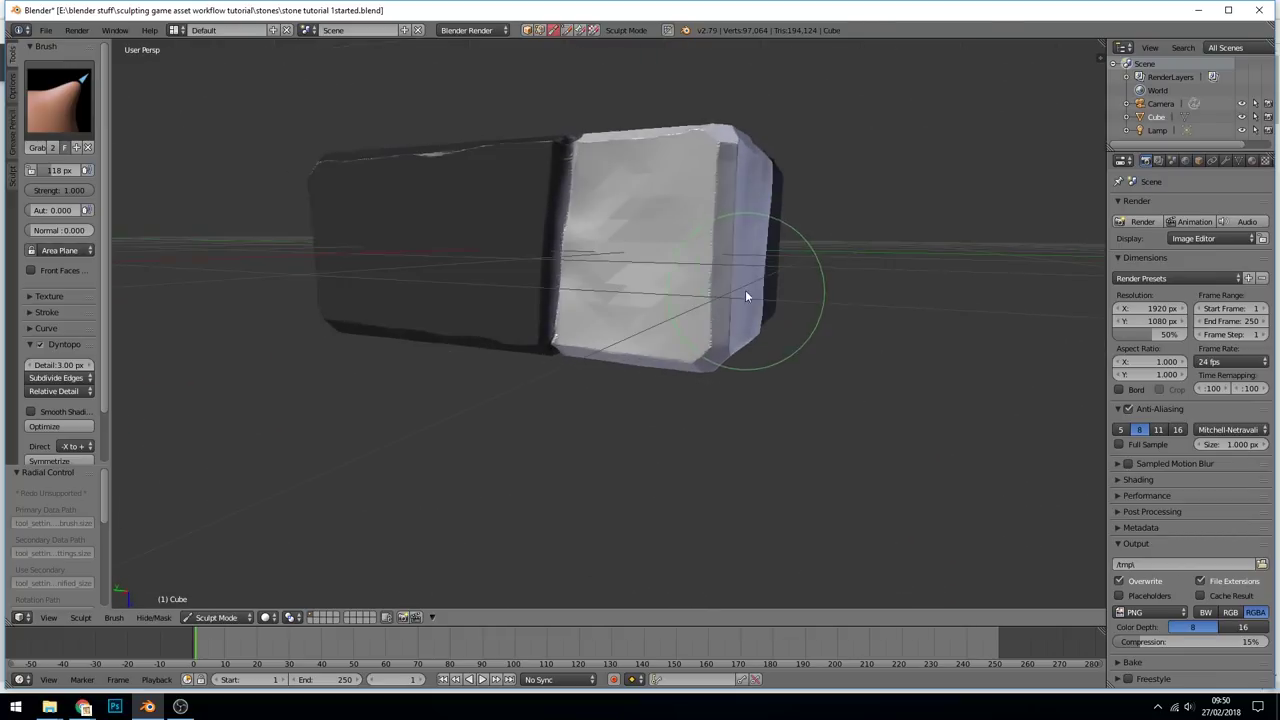
{"action": "mouse_move", "coordinate": [772, 240]}
{"action": "middle_mouse_down"}
{"action": "mouse_move", "coordinate": [814, 166]}
{"action": "mouse_move", "coordinate": [669, 451]}
{"action": "middle_mouse_up"}
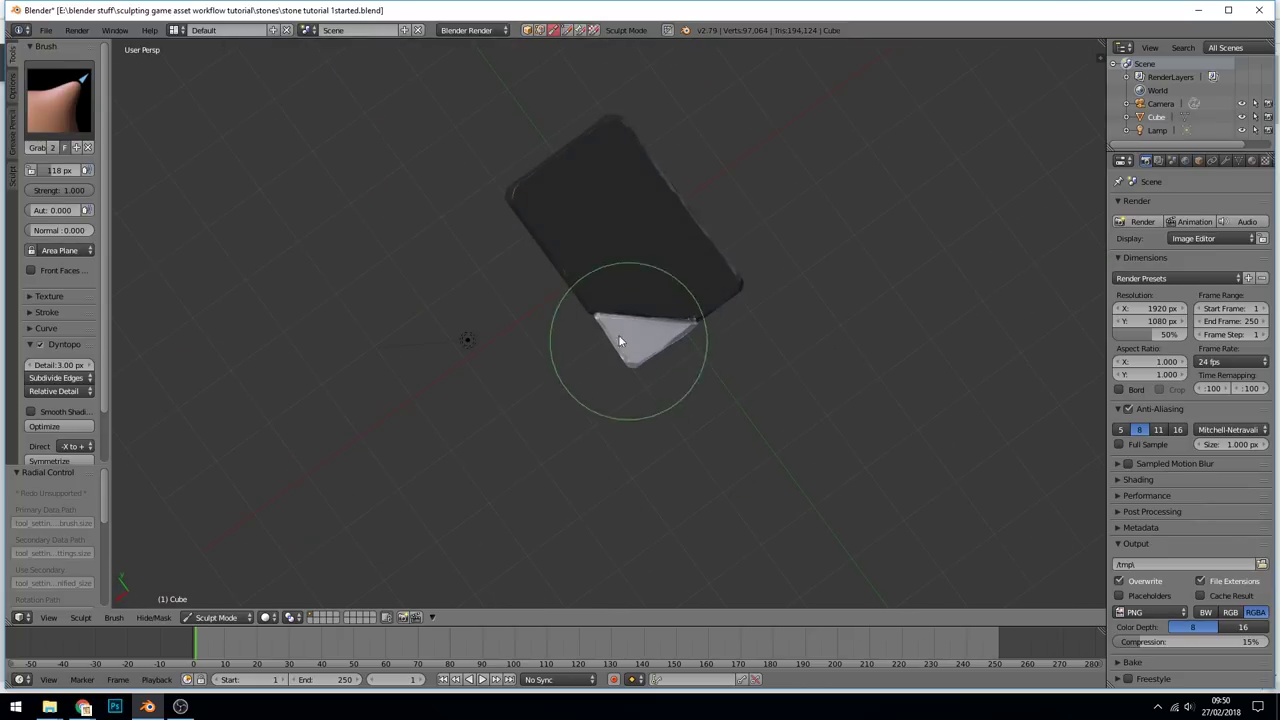
Invert the mask and clear it from the whole block.
{"action": "left_click", "coordinate": [160, 618]}
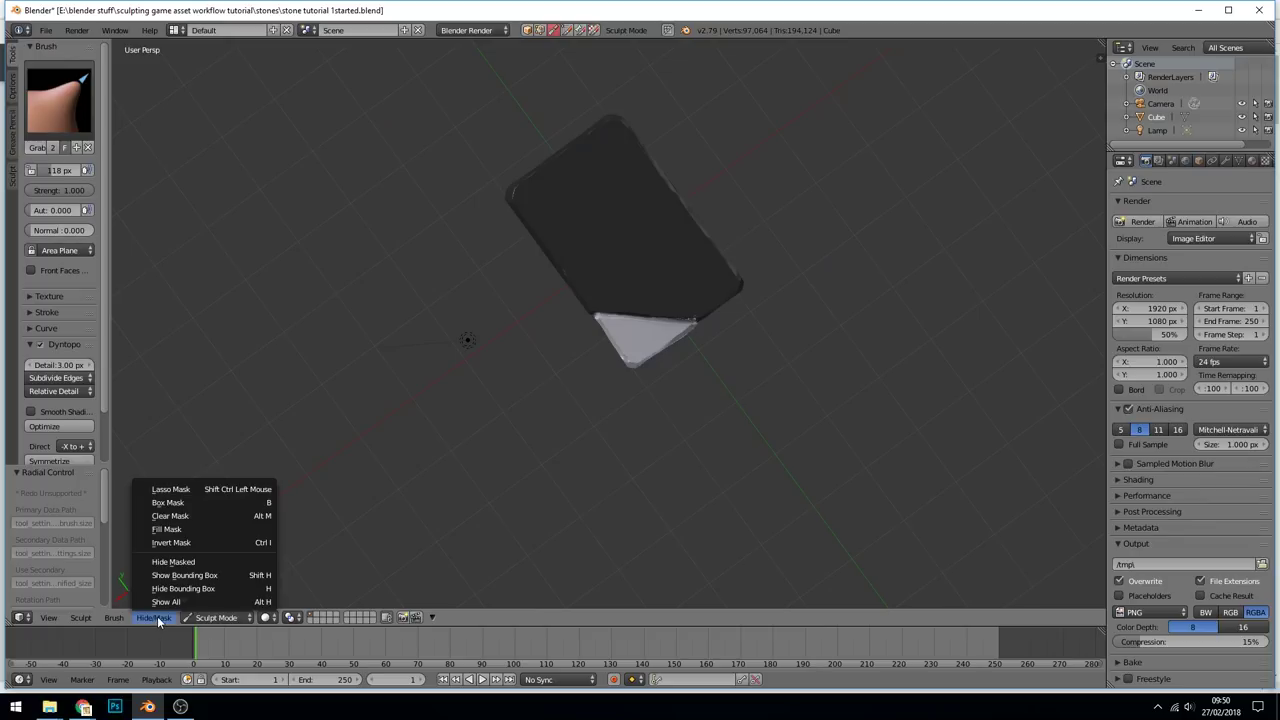
{"action": "left_click", "coordinate": [184, 545]}
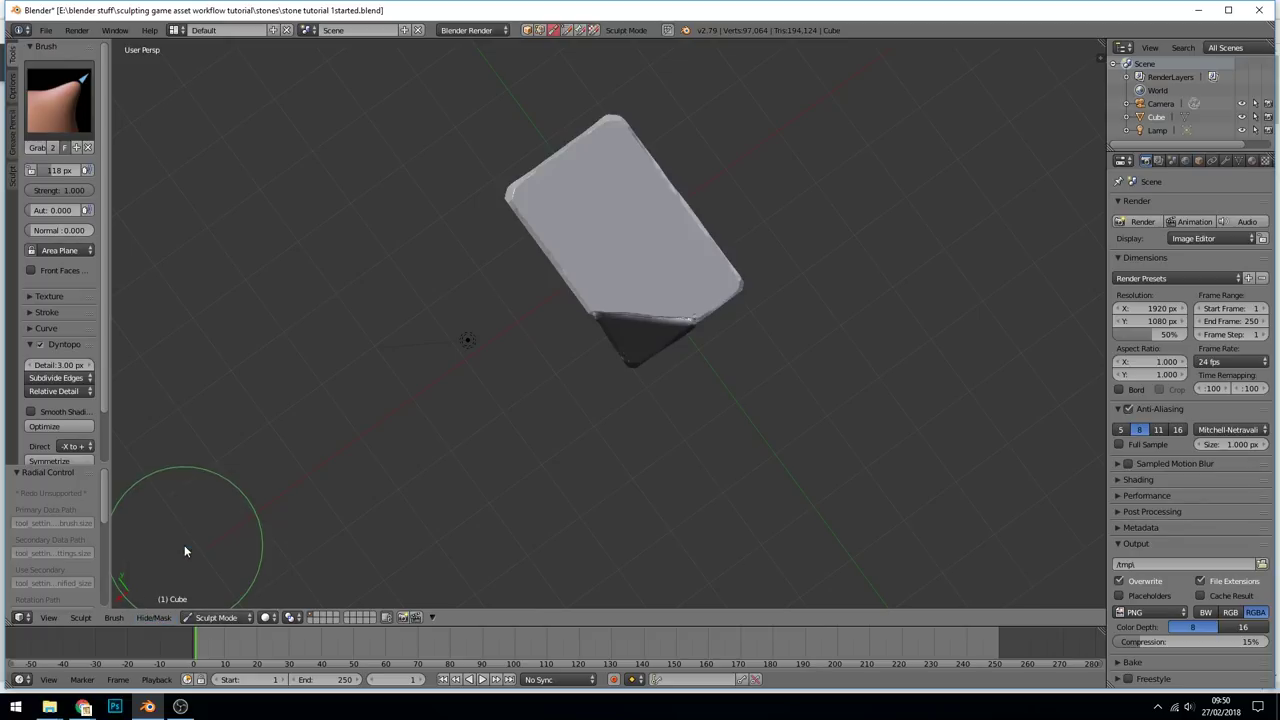
{"action": "left_click", "coordinate": [153, 617]}
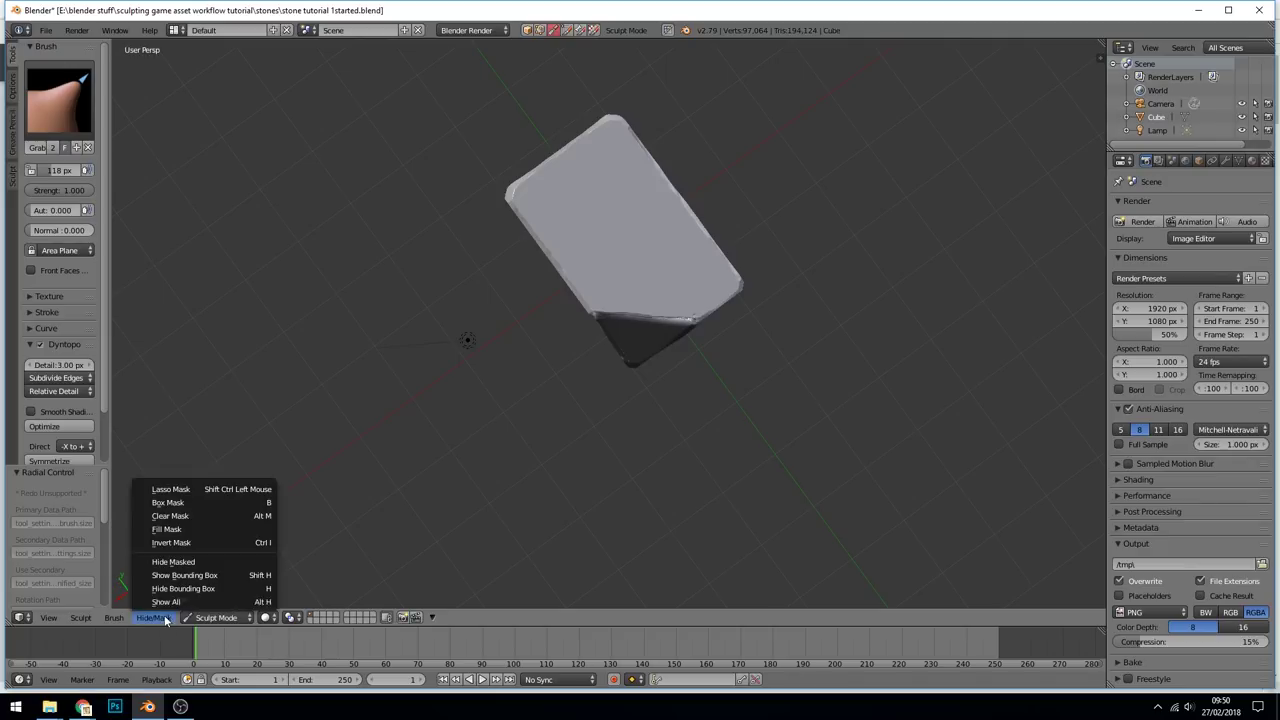
{"action": "left_click", "coordinate": [207, 518]}
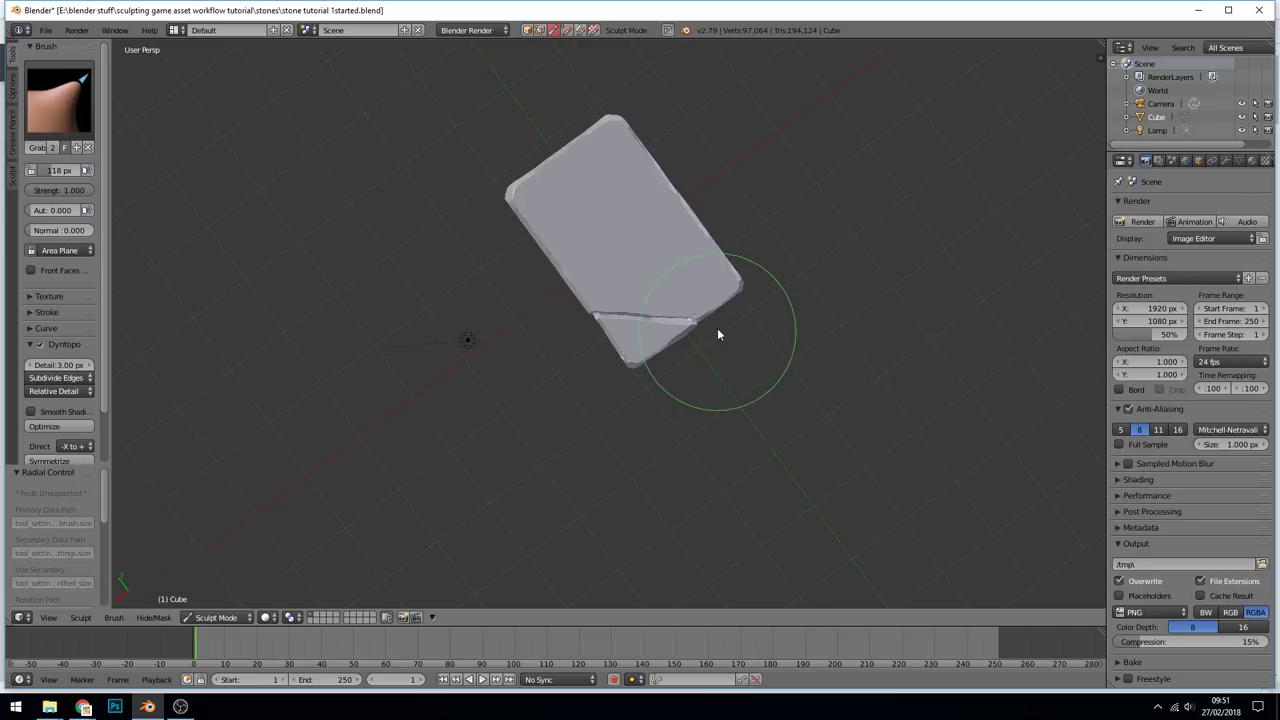
Switch to the Orb crack brush and set its radius to 43 px for reworking the gap at the top edge.
{"action": "scroll", "coordinate": [735, 295], "scroll_direction": "up", "scroll_amount": 3}
{"action": "middle_click_drag", "start_coordinate": [750, 263], "coordinate": [687, 229]}
{"action": "scroll", "coordinate": [687, 223], "scroll_direction": "up", "scroll_amount": 4}
{"action": "middle_click_drag", "start_coordinate": [769, 214], "coordinate": [659, 267], "text": "shift"}
{"action": "left_click", "coordinate": [62, 98]}
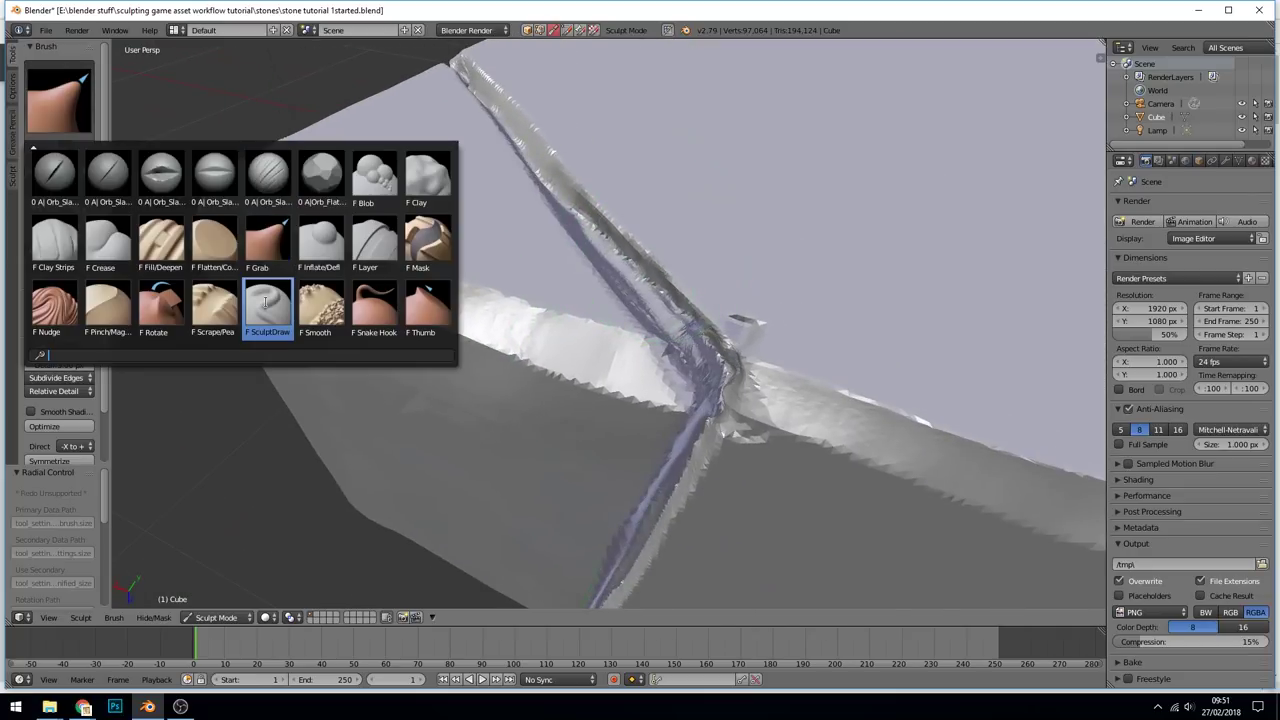
{"action": "scroll", "coordinate": [265, 300], "scroll_direction": "up", "scroll_amount": 20}
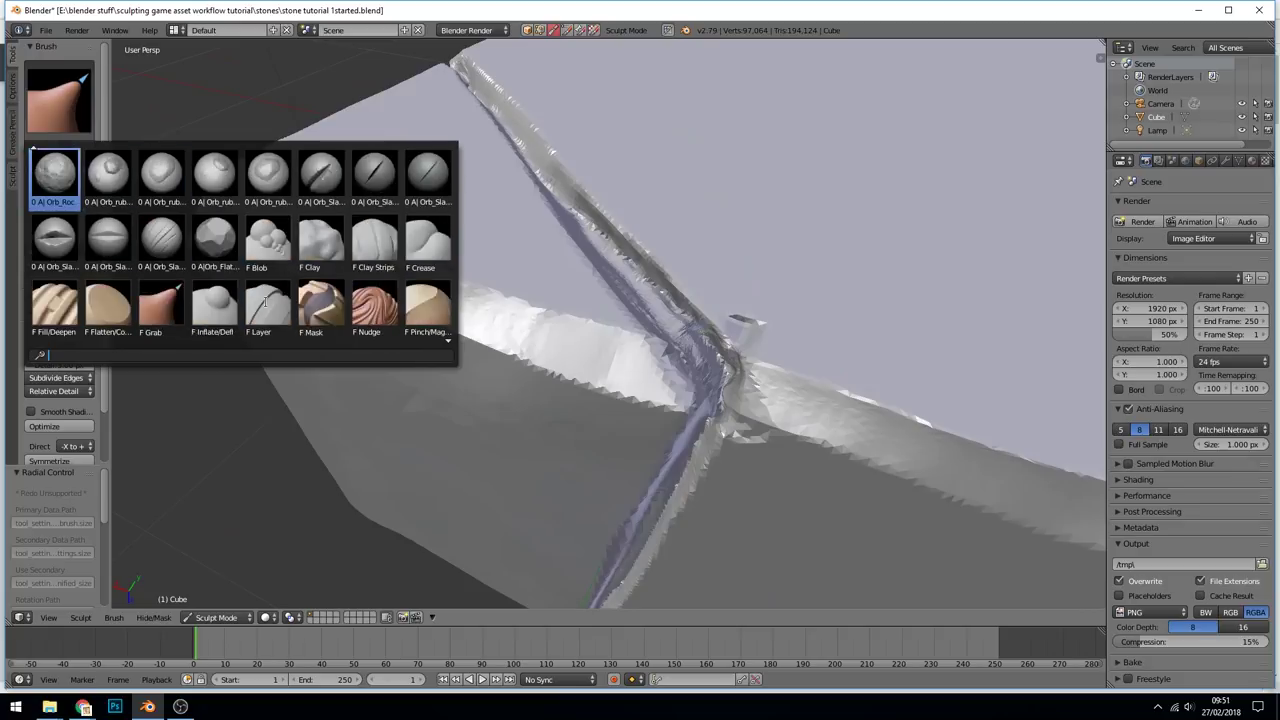
{"action": "scroll", "coordinate": [265, 300], "scroll_direction": "up", "scroll_amount": 8}
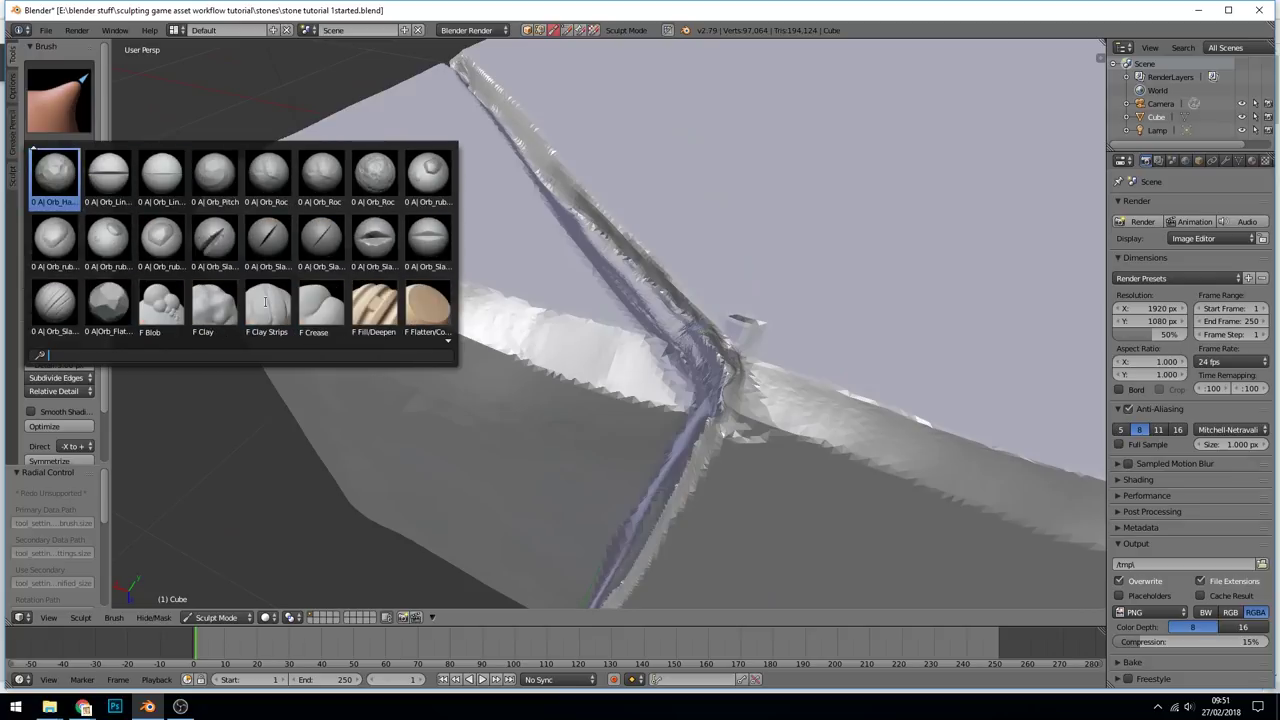
{"action": "left_click", "coordinate": [58, 175]}
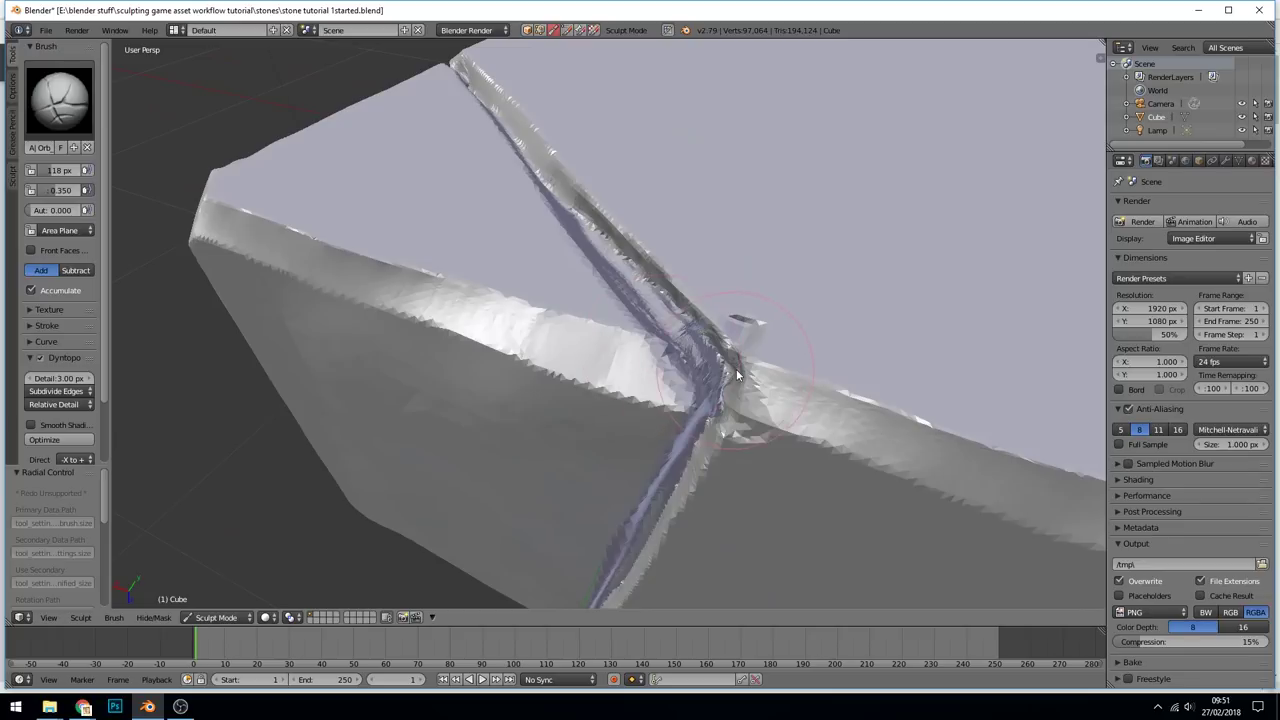
{"action": "scroll", "coordinate": [713, 407], "scroll_direction": "down", "scroll_amount": 4}
{"action": "key", "text": "f"}
{"action": "left_click", "coordinate": [656, 376]}
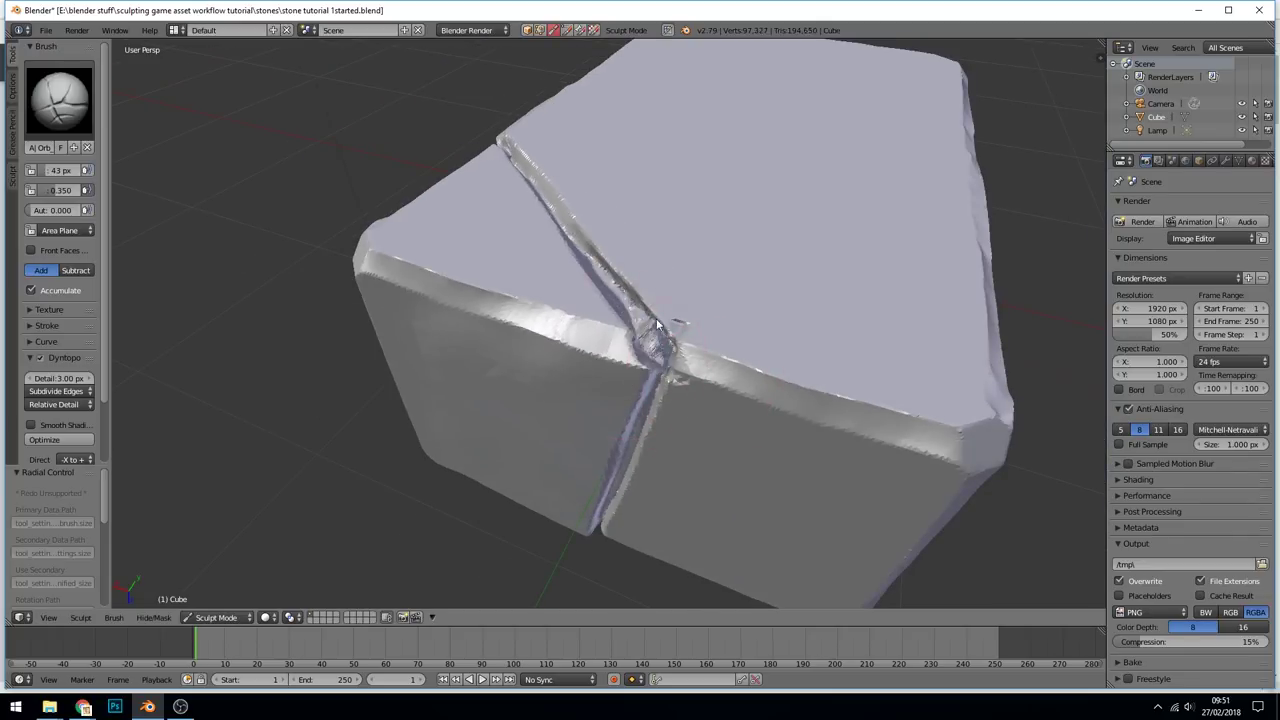
Carve the crack deeper where it crosses the bevelled edge between the top face and the end face.
{"action": "middle_click_drag", "start_coordinate": [656, 318], "coordinate": [570, 290]}
{"action": "left_click_drag", "start_coordinate": [565, 280], "coordinate": [556, 355]}
{"action": "middle_click_drag", "start_coordinate": [570, 325], "coordinate": [657, 251]}
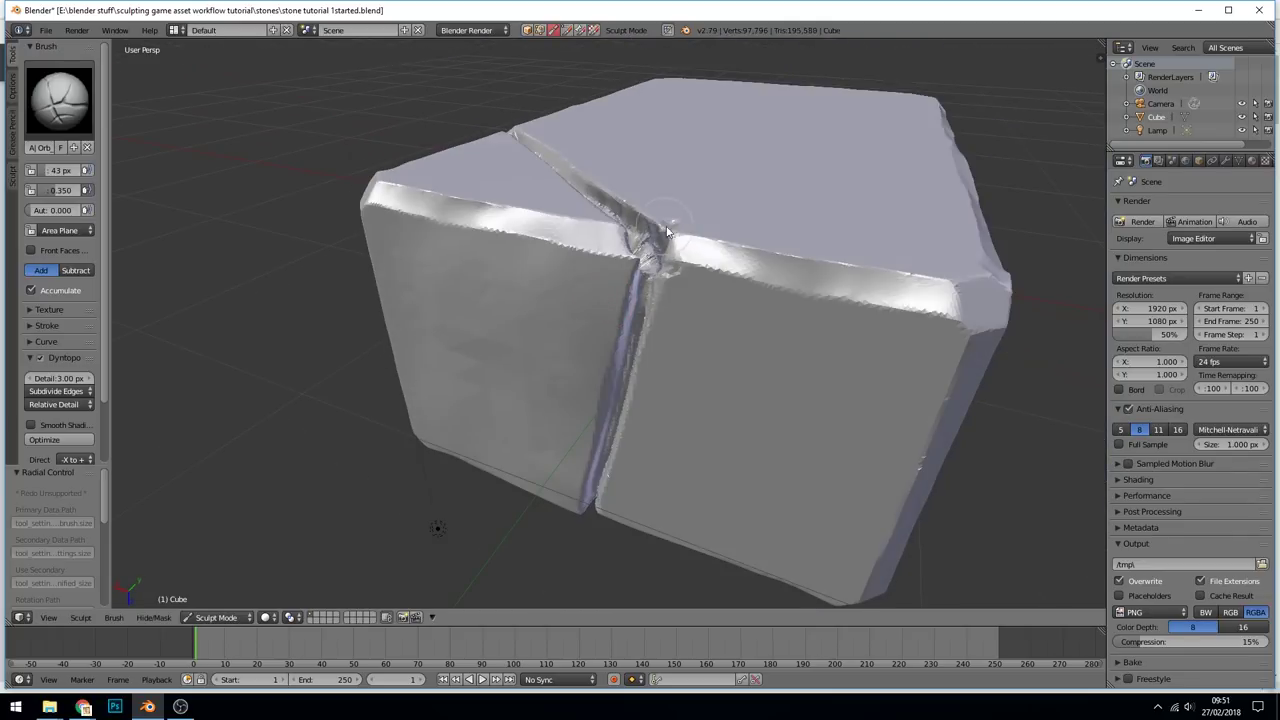
{"action": "left_click_drag", "start_coordinate": [644, 265], "coordinate": [630, 325]}
Reduce the brush radius to 23 px and retrace the crack down the end face and across the top face.
{"action": "key", "text": "f"}
{"action": "mouse_move", "coordinate": [632, 354]}
{"action": "middle_mouse_down"}
{"action": "mouse_move", "coordinate": [674, 354]}
{"action": "mouse_move", "coordinate": [696, 275]}
{"action": "middle_mouse_up"}
{"action": "left_click", "coordinate": [653, 358]}
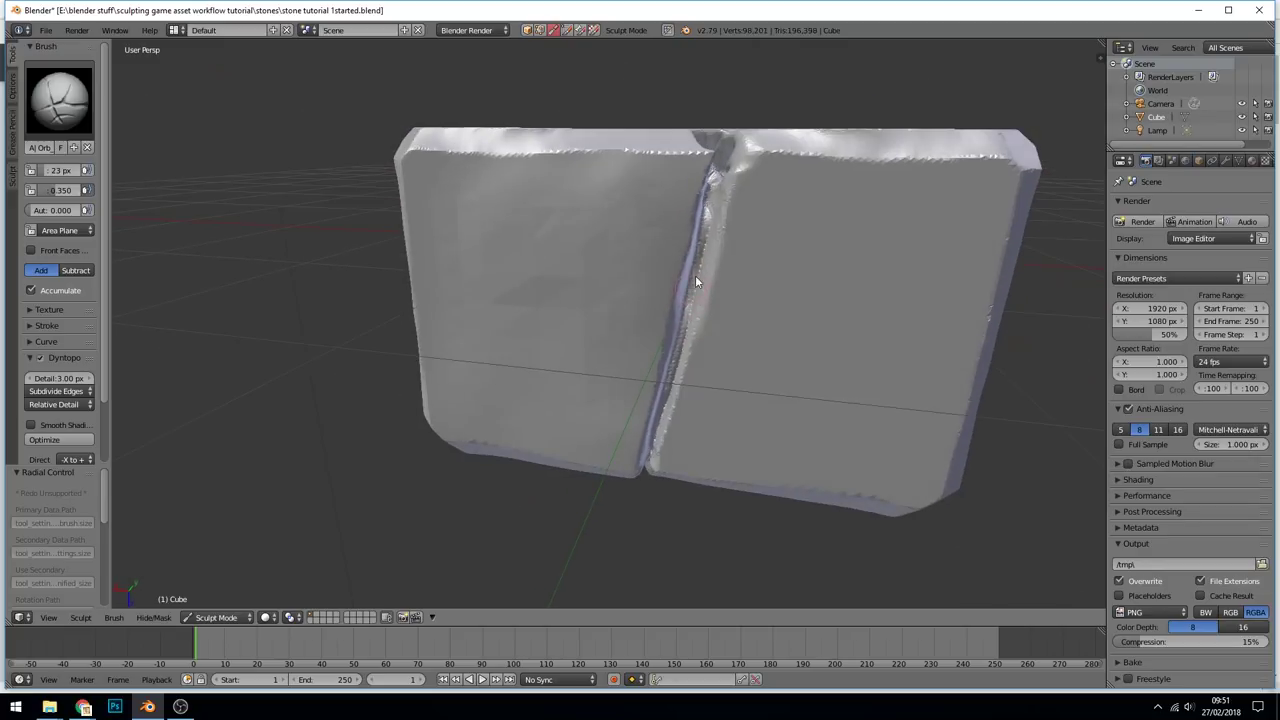
{"action": "left_click_drag", "start_coordinate": [698, 270], "coordinate": [658, 436]}
{"action": "mouse_move", "coordinate": [676, 378]}
{"action": "middle_mouse_down"}
{"action": "mouse_move", "coordinate": [686, 363]}
{"action": "mouse_move", "coordinate": [660, 350]}
{"action": "middle_mouse_up"}
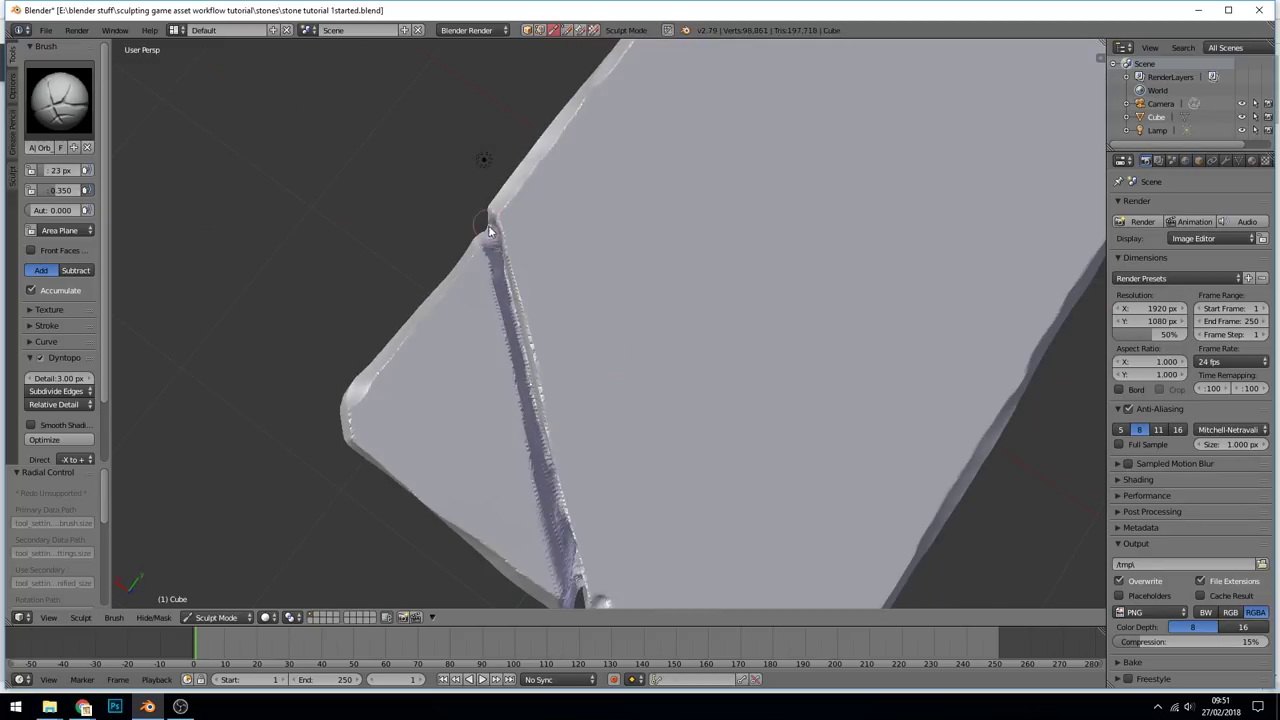
{"action": "left_click_drag", "start_coordinate": [490, 230], "coordinate": [568, 536]}
Carve the crack deeper at the opposite top edge and down the long side of the block.
{"action": "mouse_move", "coordinate": [572, 532]}
{"action": "middle_mouse_down"}
{"action": "mouse_move", "coordinate": [674, 366]}
{"action": "mouse_move", "coordinate": [614, 176]}
{"action": "middle_mouse_up"}
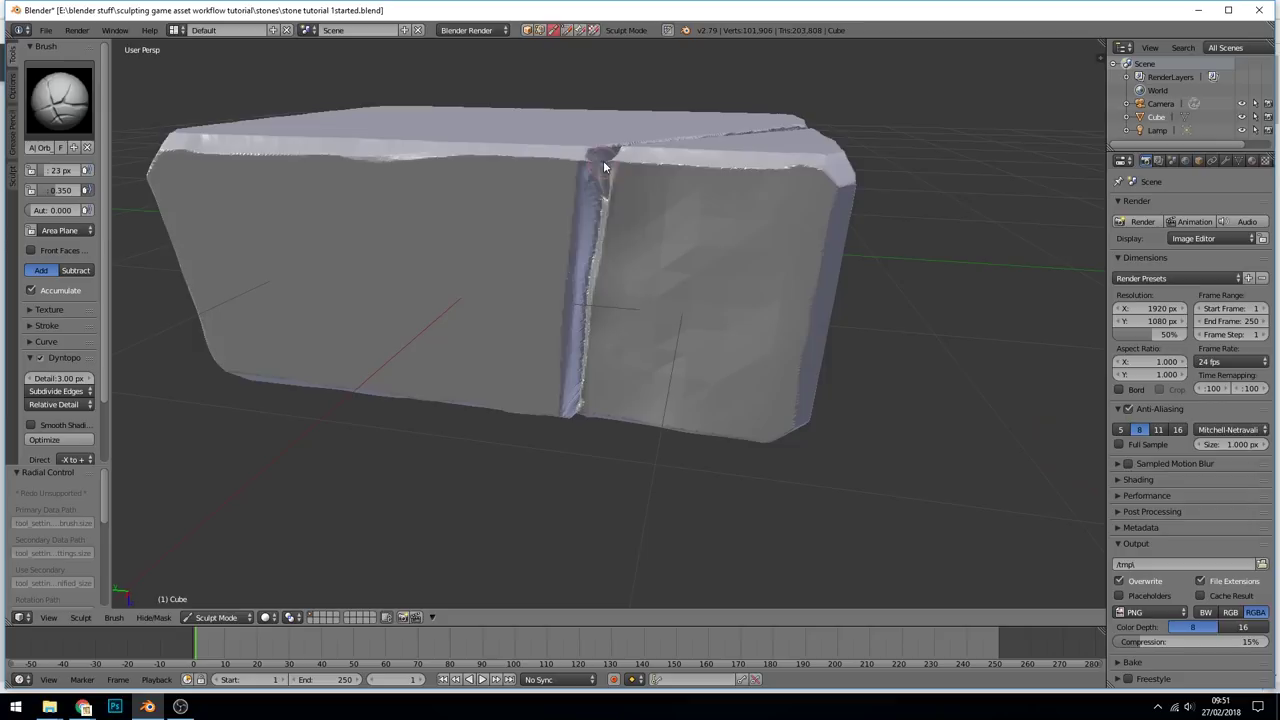
{"action": "left_click_drag", "start_coordinate": [606, 171], "coordinate": [590, 254]}
{"action": "middle_click_drag", "start_coordinate": [610, 178], "coordinate": [638, 208]}
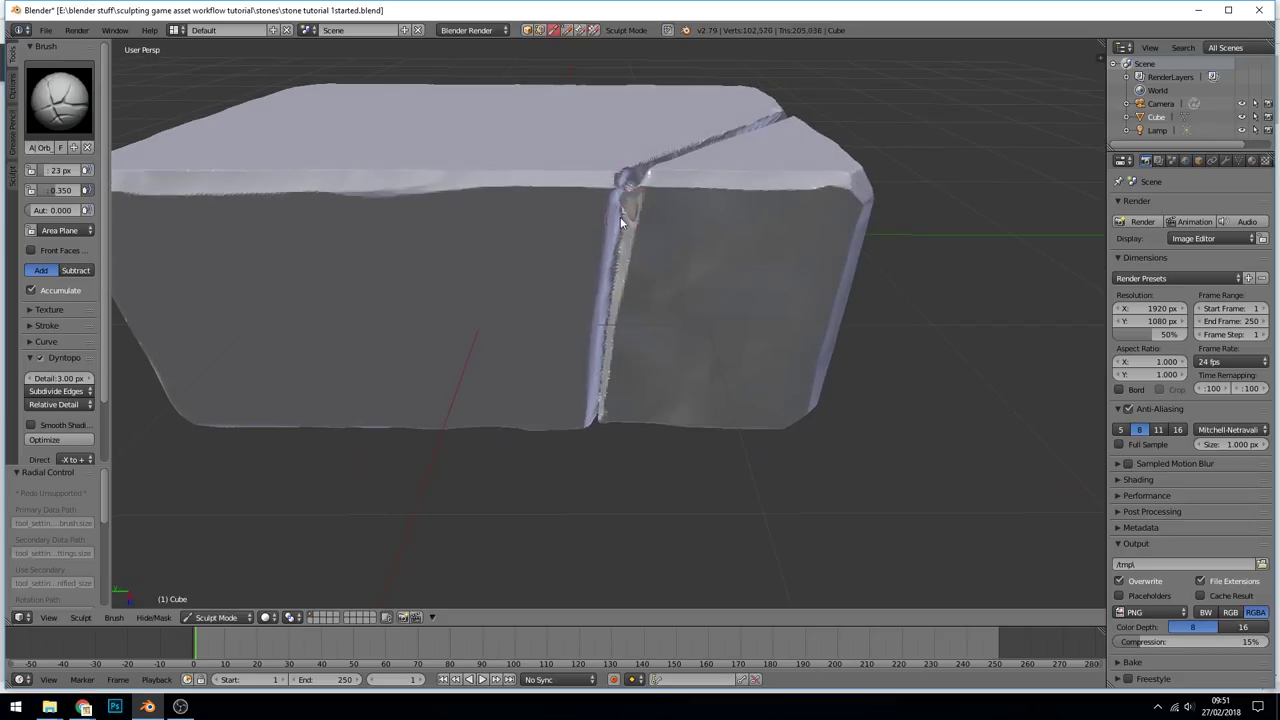
{"action": "middle_click_drag", "start_coordinate": [607, 333], "coordinate": [608, 272]}
{"action": "left_click_drag", "start_coordinate": [608, 275], "coordinate": [609, 322]}
{"action": "mouse_move", "coordinate": [609, 322]}
{"action": "middle_mouse_down"}
{"action": "mouse_move", "coordinate": [658, 394]}
{"action": "mouse_move", "coordinate": [599, 389]}
{"action": "middle_mouse_up"}
Try carving a thin crack on the larger part's top face with a 6 px radius and undo the stroke.
{"action": "middle_click_drag", "start_coordinate": [723, 363], "coordinate": [820, 430]}
{"action": "key", "text": "f"}
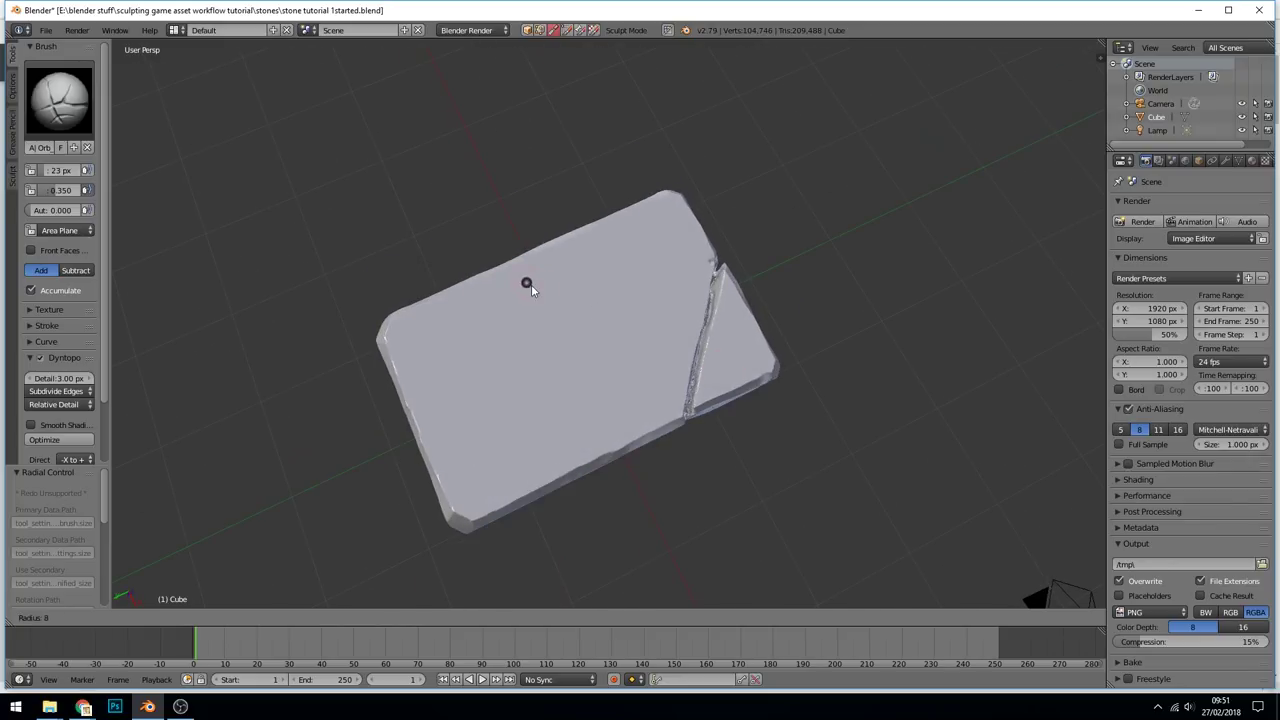
{"action": "left_click", "coordinate": [529, 284]}
{"action": "scroll", "coordinate": [531, 284], "scroll_direction": "up", "scroll_amount": 2}
{"action": "middle_click_drag", "start_coordinate": [531, 284], "coordinate": [568, 362]}
{"action": "left_click_drag", "start_coordinate": [463, 326], "coordinate": [499, 399]}
{"action": "middle_click_drag", "start_coordinate": [499, 399], "coordinate": [462, 338]}
{"action": "scroll", "coordinate": [420, 345], "scroll_direction": "up", "scroll_amount": 4}
{"action": "key", "text": "ctrl+z"}
Set the brush radius to 27 px and carve a forked crack from the long edge into the larger part's top face.
{"action": "middle_click_drag", "start_coordinate": [654, 311], "coordinate": [682, 181], "text": "shift"}
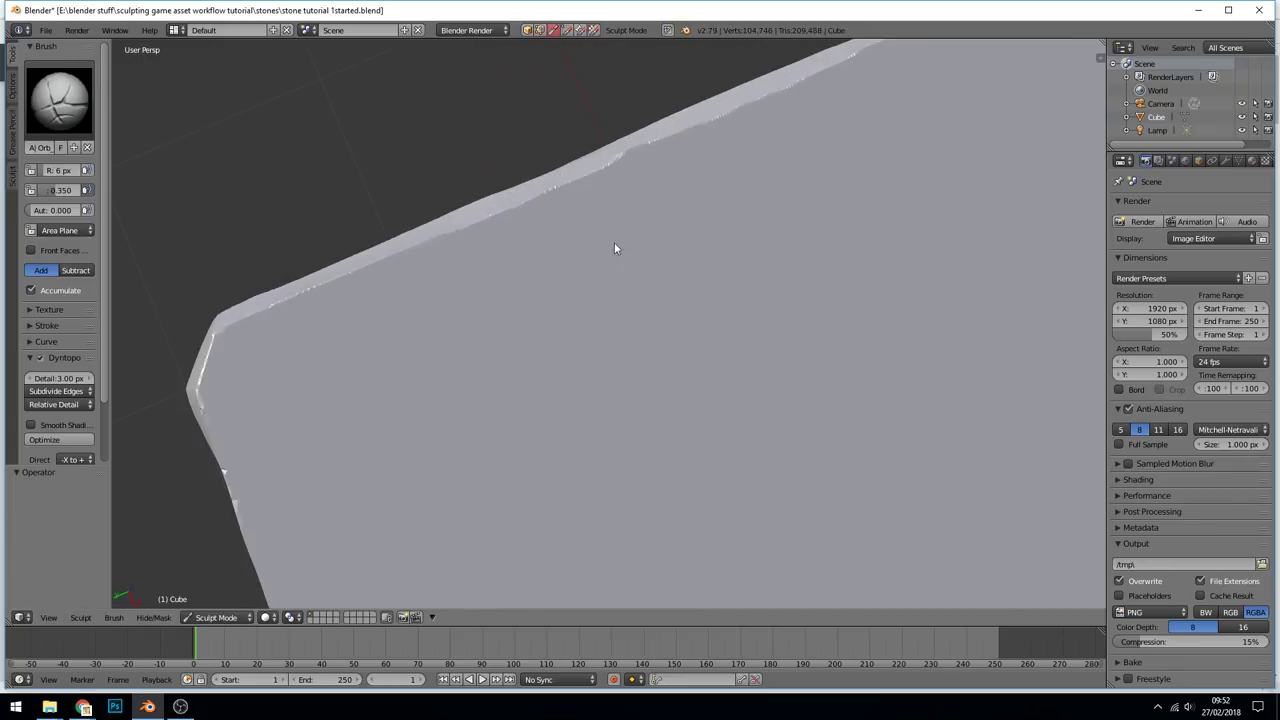
{"action": "key", "text": "f"}
{"action": "left_click", "coordinate": [635, 242]}
{"action": "mouse_move", "coordinate": [588, 166]}
{"action": "left_mouse_down"}
{"action": "mouse_move", "coordinate": [611, 271]}
{"action": "mouse_move", "coordinate": [590, 466]}
{"action": "left_mouse_up"}
{"action": "mouse_move", "coordinate": [623, 336]}
{"action": "left_mouse_down"}
{"action": "mouse_move", "coordinate": [657, 375]}
{"action": "mouse_move", "coordinate": [590, 508]}
{"action": "left_mouse_up"}
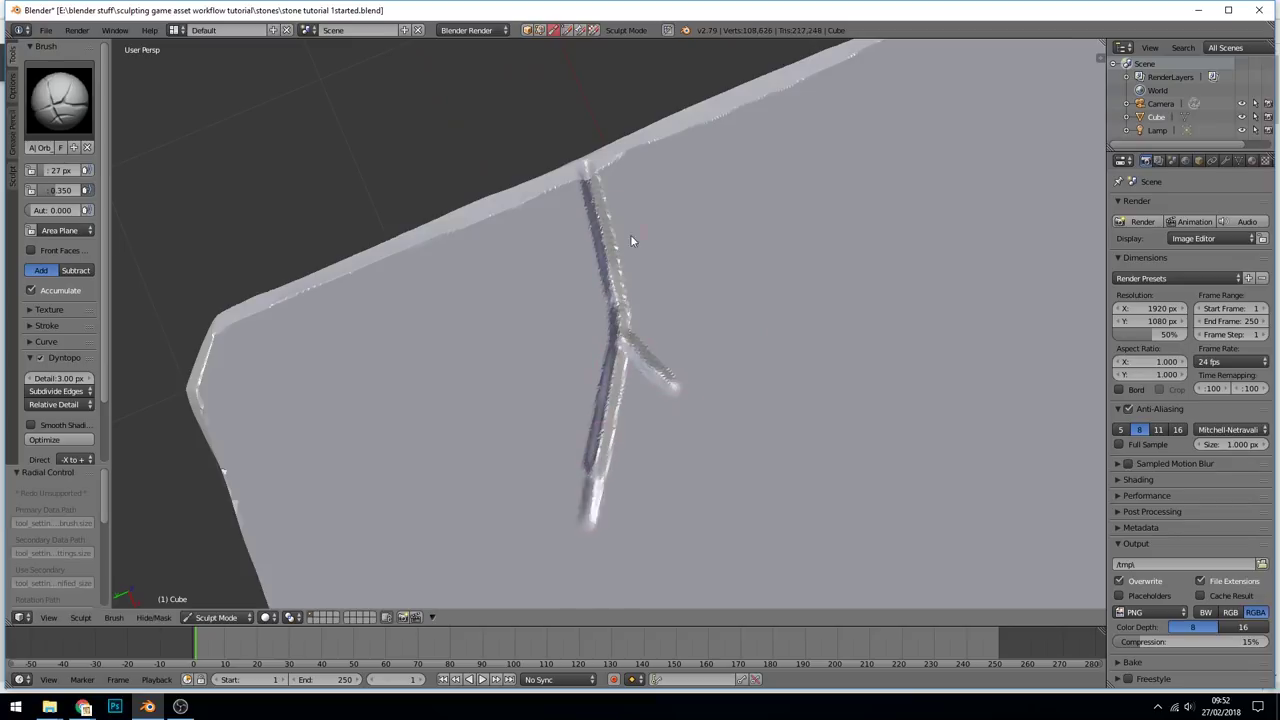
Continue the forked crack over the bevelled edge and partway down the long side face.
{"action": "middle_click_drag", "start_coordinate": [630, 240], "coordinate": [715, 200]}
{"action": "left_click_drag", "start_coordinate": [668, 234], "coordinate": [583, 370]}
{"action": "middle_click_drag", "start_coordinate": [583, 370], "coordinate": [587, 193]}
{"action": "left_click_drag", "start_coordinate": [573, 335], "coordinate": [588, 187]}
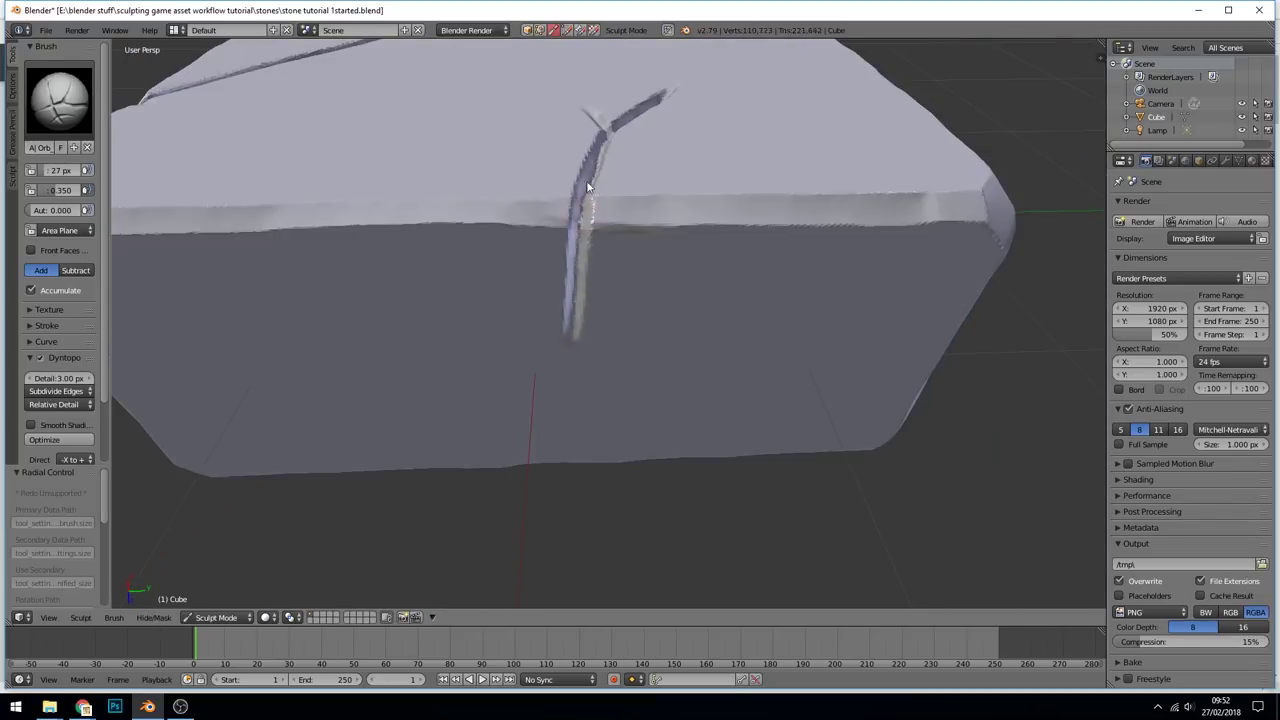
Fork the crack's lower end on the long side face and retrace its line across the top face.
{"action": "left_click_drag", "start_coordinate": [575, 340], "coordinate": [600, 405]}
{"action": "left_click_drag", "start_coordinate": [570, 345], "coordinate": [543, 332]}
{"action": "middle_click_drag", "start_coordinate": [548, 335], "coordinate": [560, 480]}
{"action": "left_click_drag", "start_coordinate": [600, 200], "coordinate": [558, 100]}
{"action": "left_click_drag", "start_coordinate": [558, 100], "coordinate": [607, 213]}
{"action": "mouse_move", "coordinate": [722, 63]}
{"action": "left_mouse_down"}
{"action": "mouse_move", "coordinate": [648, 152]}
{"action": "mouse_move", "coordinate": [585, 325]}
{"action": "left_mouse_up"}
Reduce the brush radius to 9 px and draw out the ends of the crack's branches on the top face.
{"action": "scroll", "coordinate": [590, 325], "scroll_direction": "down", "scroll_amount": 8}
{"action": "mouse_move", "coordinate": [590, 325]}
{"action": "middle_mouse_down"}
{"action": "mouse_move", "coordinate": [629, 280]}
{"action": "mouse_move", "coordinate": [708, 335]}
{"action": "mouse_move", "coordinate": [700, 285]}
{"action": "middle_mouse_up"}
{"action": "scroll", "coordinate": [708, 335], "scroll_direction": "up", "scroll_amount": 8}
{"action": "mouse_move", "coordinate": [697, 287]}
{"action": "left_mouse_down"}
{"action": "mouse_move", "coordinate": [647, 327]}
{"action": "mouse_move", "coordinate": [640, 362]}
{"action": "left_mouse_up"}
{"action": "scroll", "coordinate": [694, 274], "scroll_direction": "down", "scroll_amount": 5}
{"action": "middle_click_drag", "start_coordinate": [694, 274], "coordinate": [716, 395]}
{"action": "scroll", "coordinate": [709, 288], "scroll_direction": "up", "scroll_amount": 3}
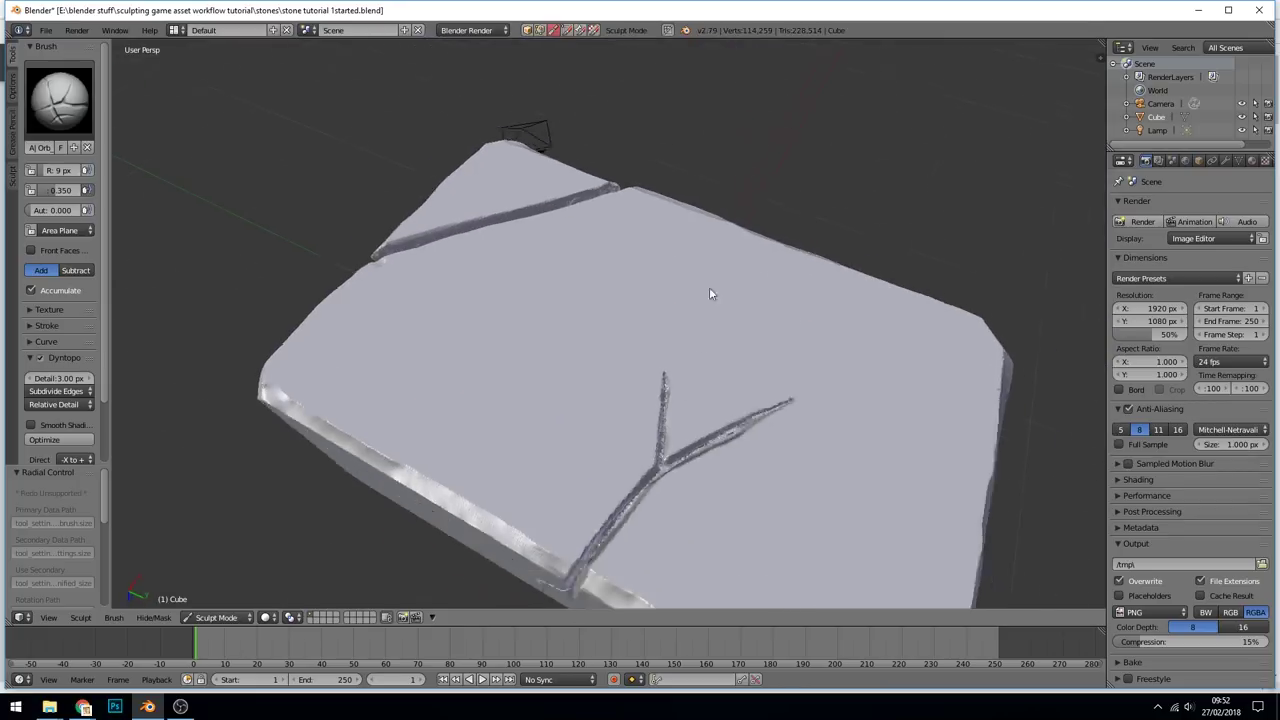
{"action": "mouse_move", "coordinate": [704, 366]}
{"action": "left_mouse_down"}
{"action": "mouse_move", "coordinate": [676, 381]}
{"action": "mouse_move", "coordinate": [692, 380]}
{"action": "left_mouse_up"}
Carve fine twigs off the tip of the longer crack branch on the top face.
{"action": "scroll", "coordinate": [738, 378], "scroll_direction": "down", "scroll_amount": 4}
{"action": "mouse_move", "coordinate": [738, 378]}
{"action": "middle_mouse_down"}
{"action": "mouse_move", "coordinate": [791, 412]}
{"action": "mouse_move", "coordinate": [607, 371]}
{"action": "middle_mouse_up"}
{"action": "scroll", "coordinate": [607, 371], "scroll_direction": "up", "scroll_amount": 10}
{"action": "left_click_drag", "start_coordinate": [625, 398], "coordinate": [641, 321]}
{"action": "left_click_drag", "start_coordinate": [795, 343], "coordinate": [818, 336]}
{"action": "scroll", "coordinate": [818, 336], "scroll_direction": "down", "scroll_amount": 5}
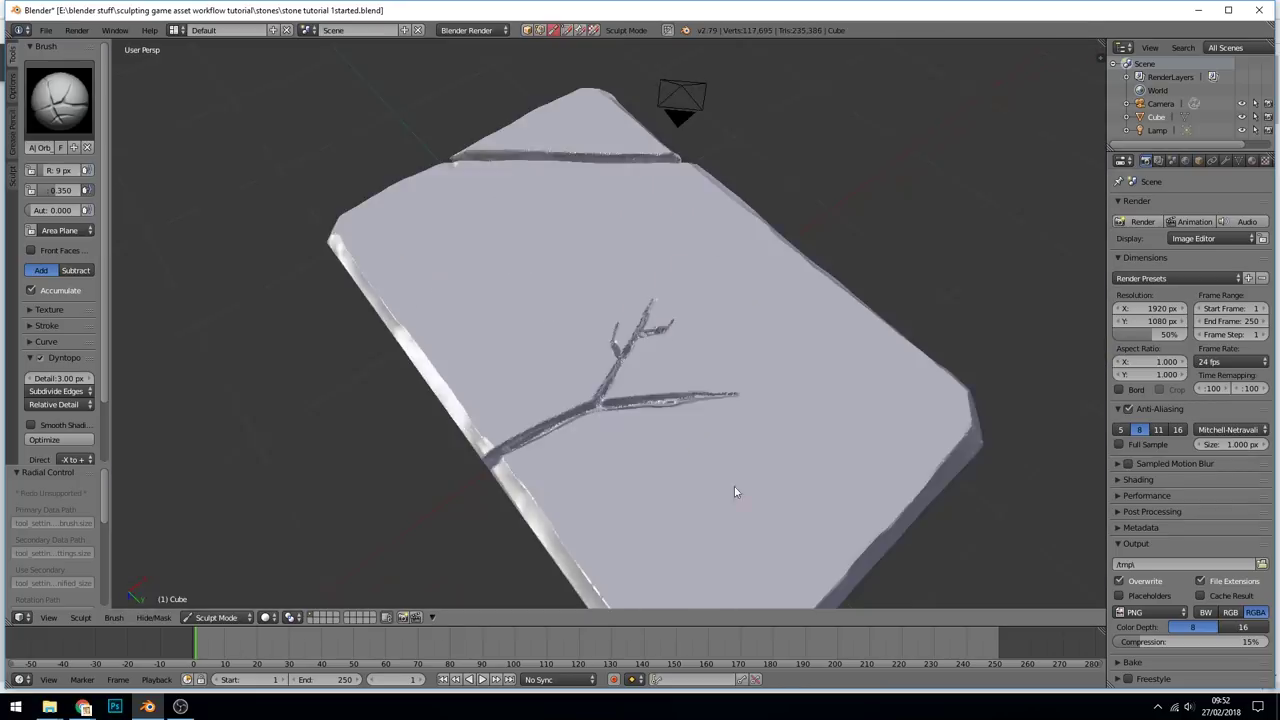
Undo the last five crack strokes.
{"action": "middle_click_drag", "start_coordinate": [737, 491], "coordinate": [726, 369]}
{"action": "scroll", "coordinate": [726, 369], "scroll_direction": "down", "scroll_amount": 3}
{"action": "middle_click_drag", "start_coordinate": [829, 391], "coordinate": [790, 376]}
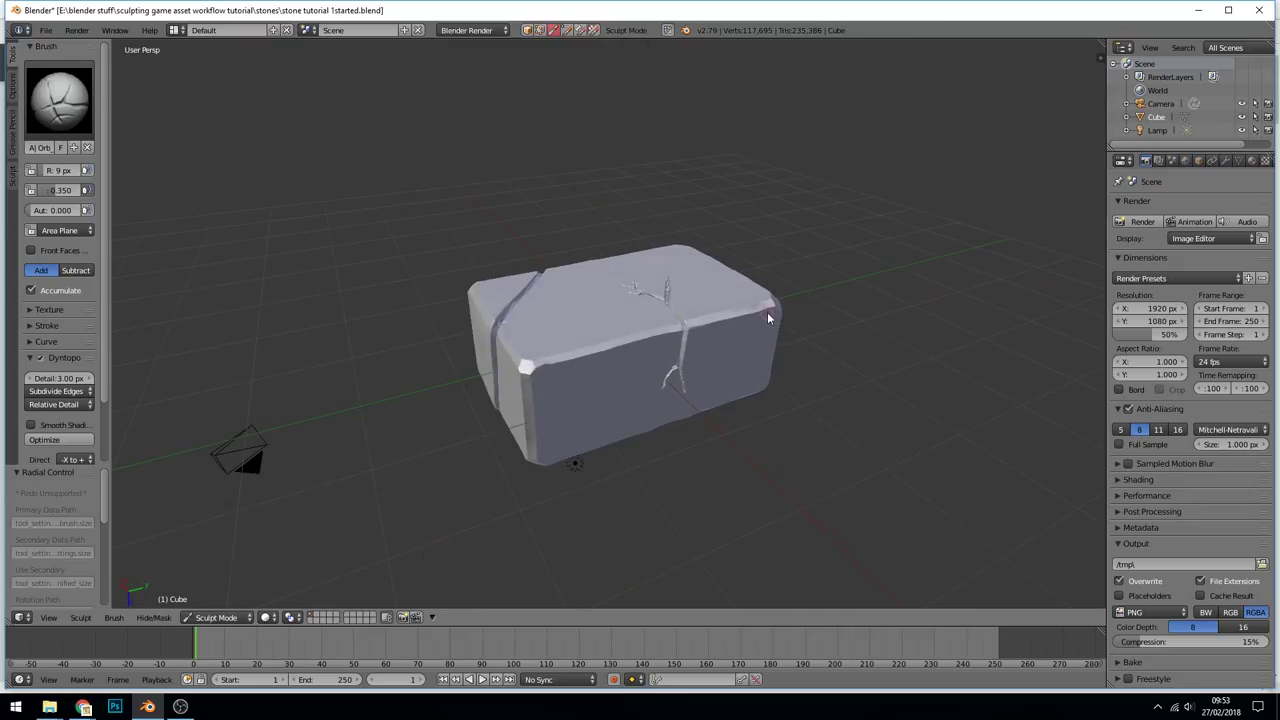
{"action": "key", "text": "ctrl+z"}
{"action": "key", "text": "ctrl+z"}
{"action": "key", "text": "ctrl+z"}
{"action": "key", "text": "ctrl+z"}
{"action": "key", "text": "ctrl+z"}
Set the crack brush radius to 16 px and carve a short side branch off the crack on the top face.
{"action": "middle_click_drag", "start_coordinate": [768, 312], "coordinate": [713, 343]}
{"action": "scroll", "coordinate": [709, 351], "scroll_direction": "up", "scroll_amount": 6}
{"action": "key", "text": "f"}
{"action": "left_click", "coordinate": [723, 388]}
{"action": "left_click_drag", "start_coordinate": [704, 483], "coordinate": [716, 364]}
{"action": "middle_click_drag", "start_coordinate": [796, 270], "coordinate": [721, 355]}
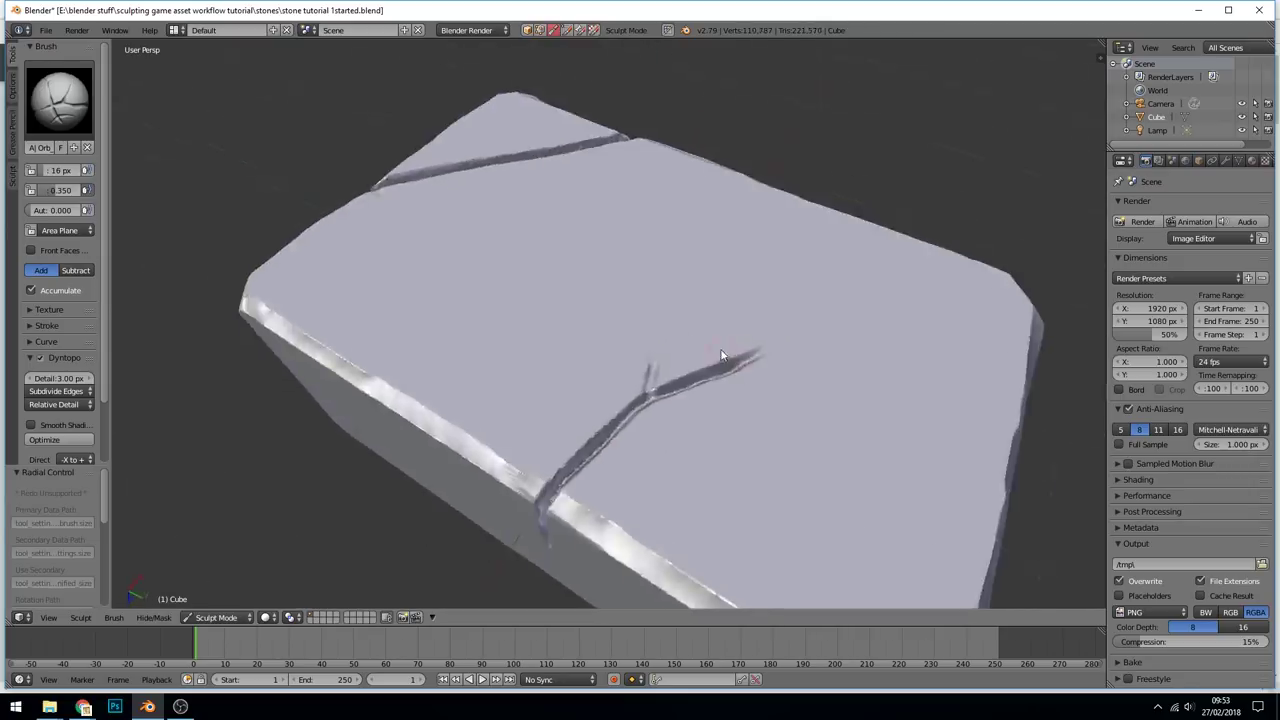
Lengthen the short side branch of the top-face crack and angle its tip outward.
{"action": "scroll", "coordinate": [722, 356], "scroll_direction": "down", "scroll_amount": 5}
{"action": "scroll", "coordinate": [691, 323], "scroll_direction": "up", "scroll_amount": 10}
{"action": "left_click_drag", "start_coordinate": [706, 455], "coordinate": [702, 385]}
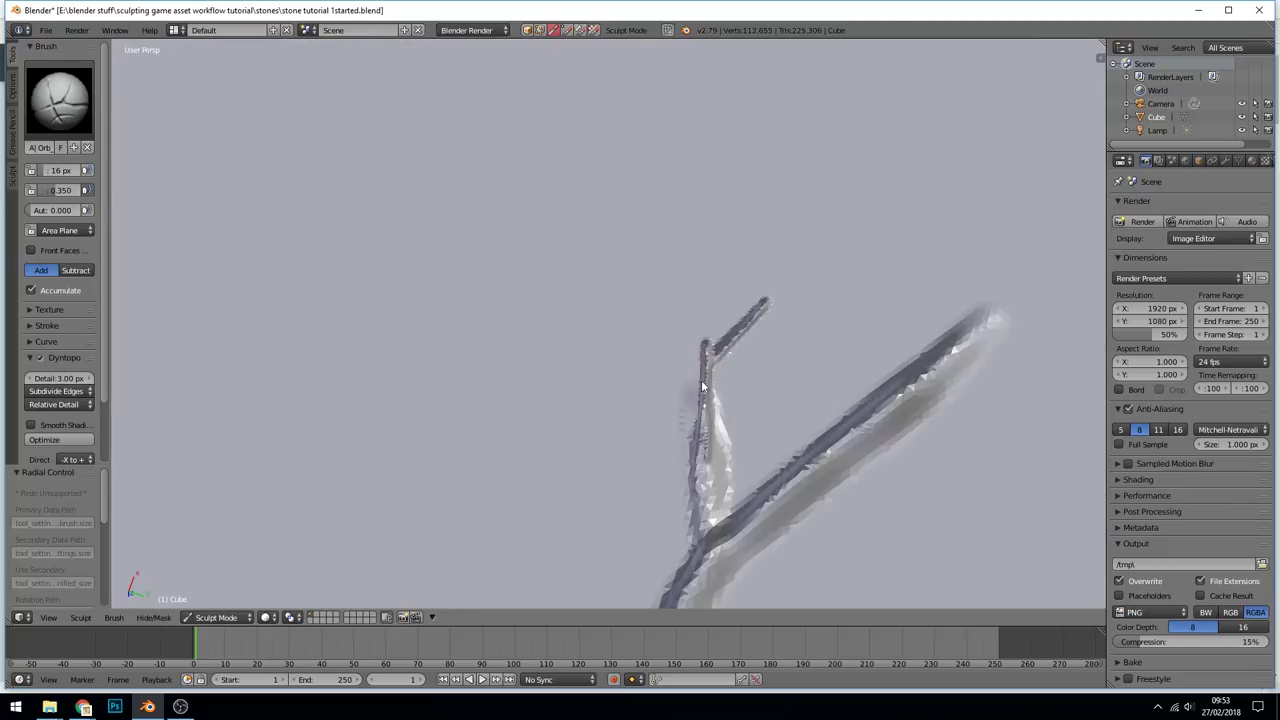
{"action": "scroll", "coordinate": [702, 386], "scroll_direction": "down", "scroll_amount": 5}
{"action": "scroll", "coordinate": [671, 343], "scroll_direction": "up", "scroll_amount": 4}
{"action": "scroll", "coordinate": [737, 294], "scroll_direction": "down", "scroll_amount": 5}
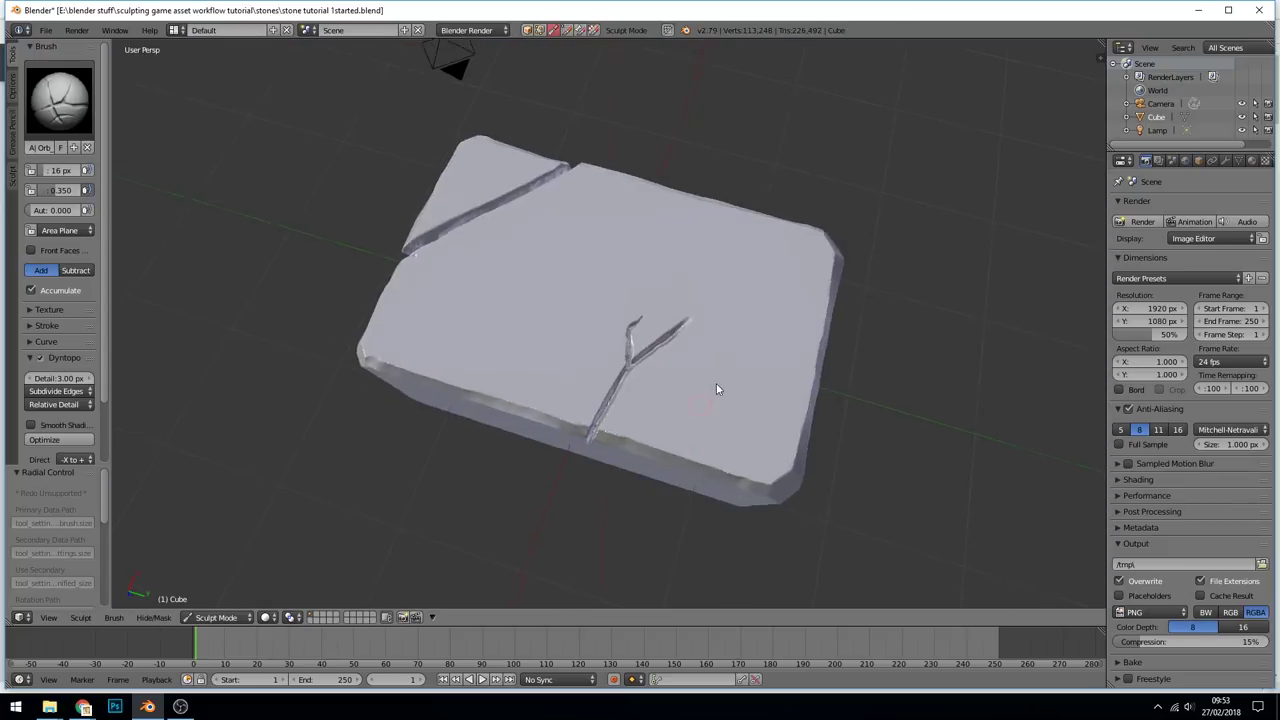
Pick the Orb slash brush with the open-gash preview and check its stroke method.
{"action": "mouse_move", "coordinate": [716, 383]}
{"action": "middle_mouse_down"}
{"action": "mouse_move", "coordinate": [806, 374]}
{"action": "mouse_move", "coordinate": [735, 379]}
{"action": "middle_mouse_up"}
{"action": "left_click", "coordinate": [60, 100]}
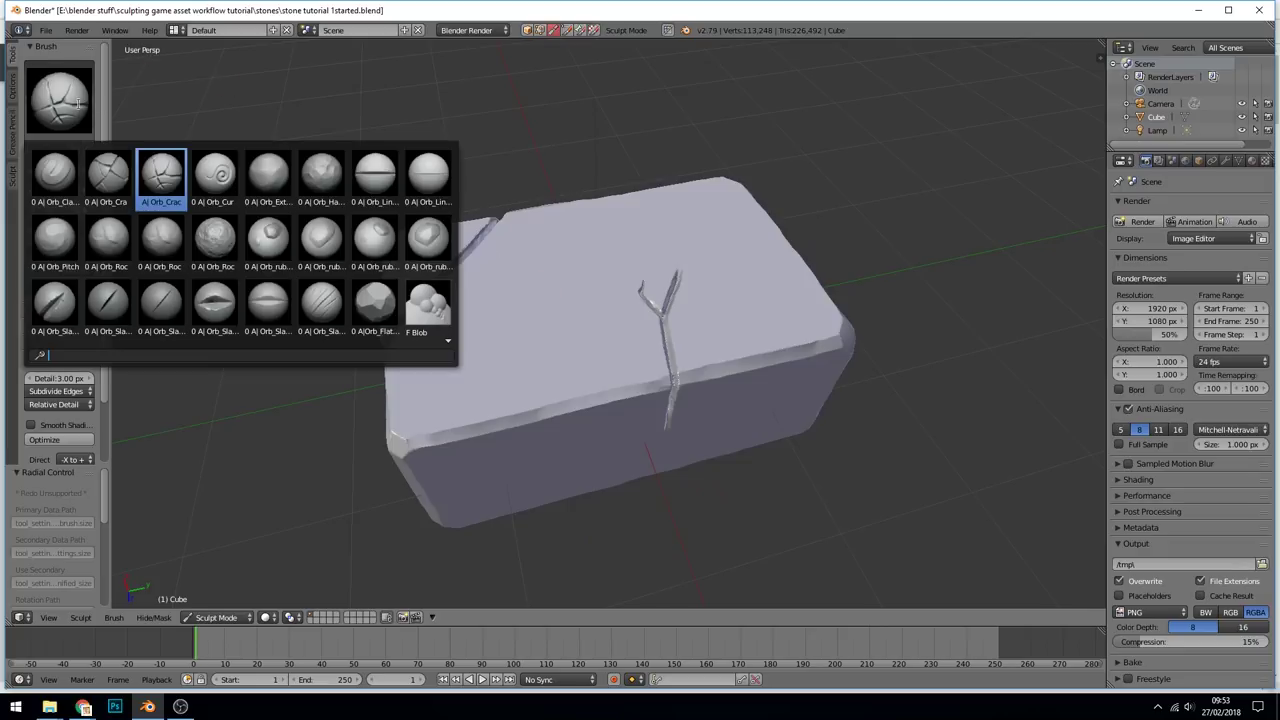
{"action": "left_click", "coordinate": [213, 305]}
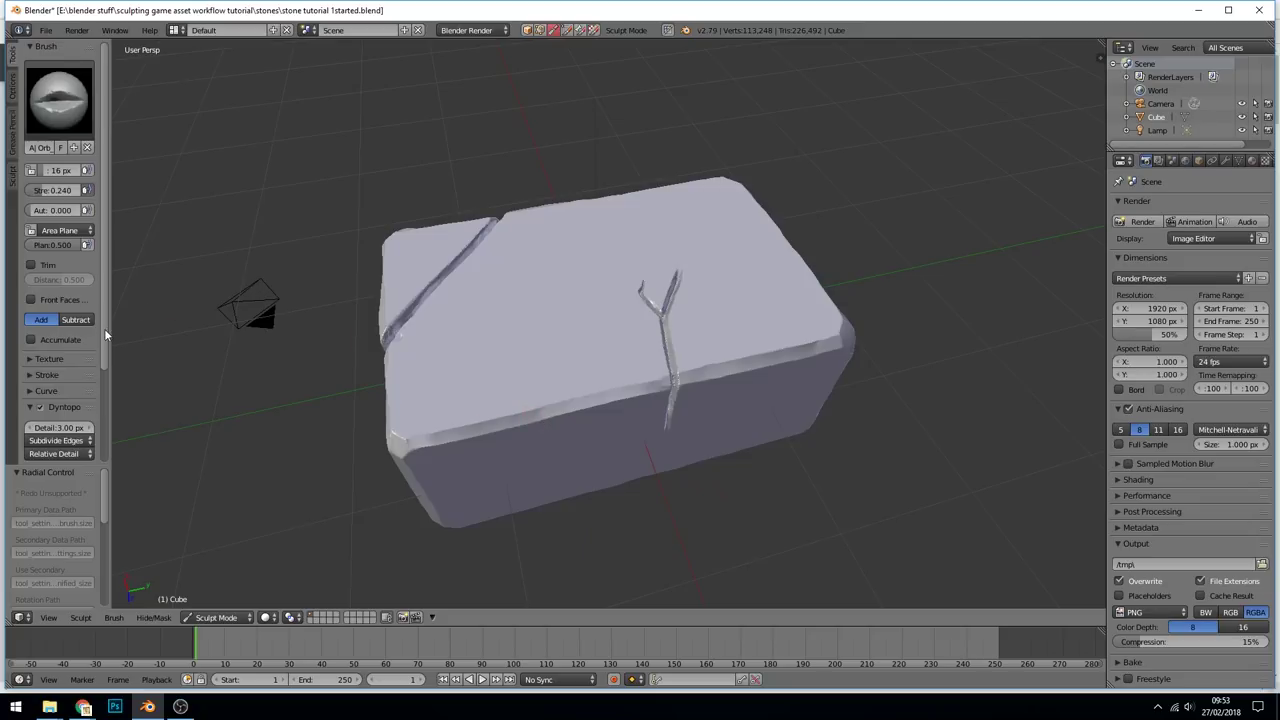
{"action": "scroll", "coordinate": [105, 340], "scroll_direction": "down", "scroll_amount": 3}
{"action": "left_click", "coordinate": [29, 280]}
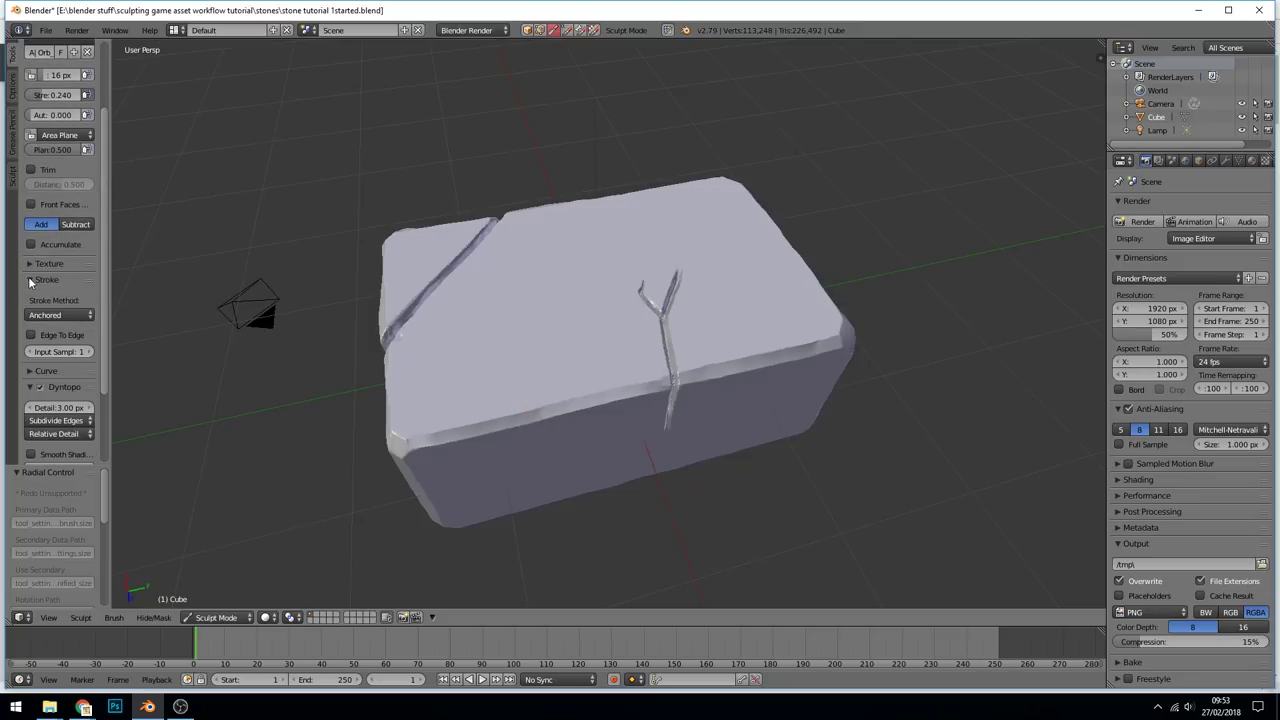
{"action": "left_click", "coordinate": [29, 279]}
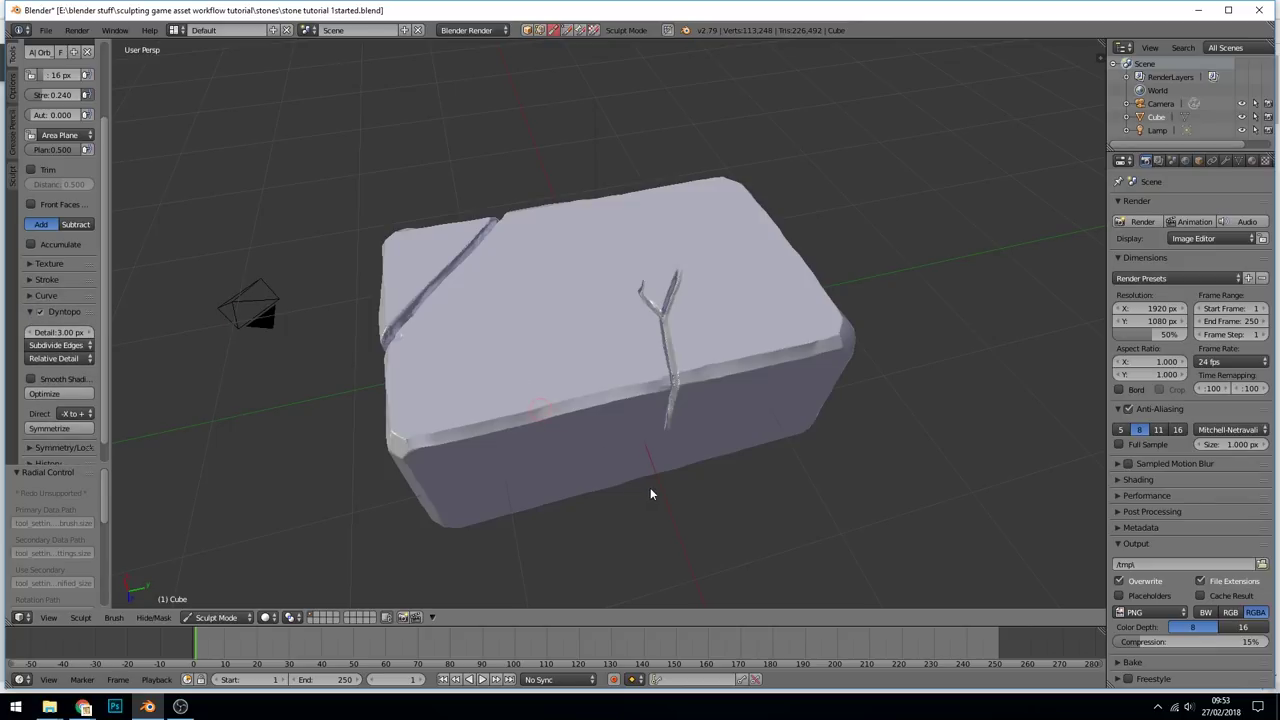
Try an anchored slash gouge on the block's long top edge and recheck the brush's stroke settings.
{"action": "mouse_move", "coordinate": [650, 488]}
{"action": "left_mouse_down"}
{"action": "mouse_move", "coordinate": [568, 574]}
{"action": "mouse_move", "coordinate": [565, 600]}
{"action": "left_mouse_up"}
{"action": "middle_click_drag", "start_coordinate": [600, 446], "coordinate": [613, 412]}
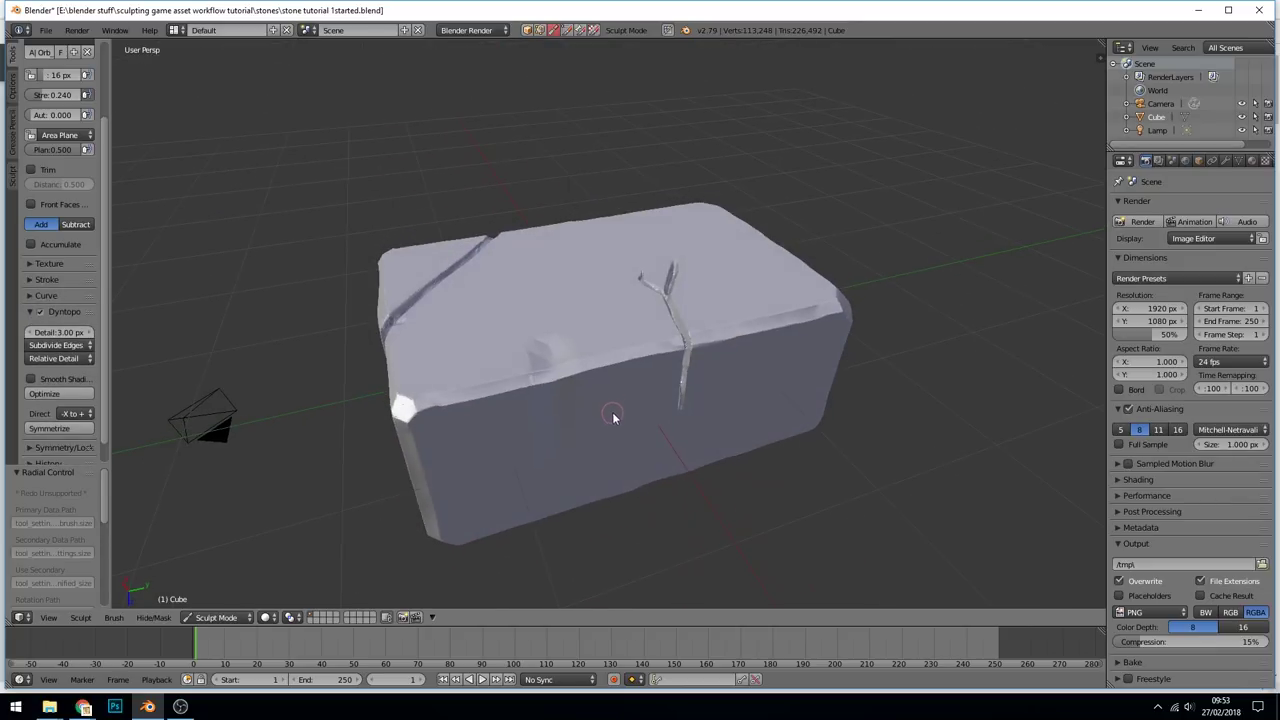
{"action": "key", "text": "ctrl+z"}
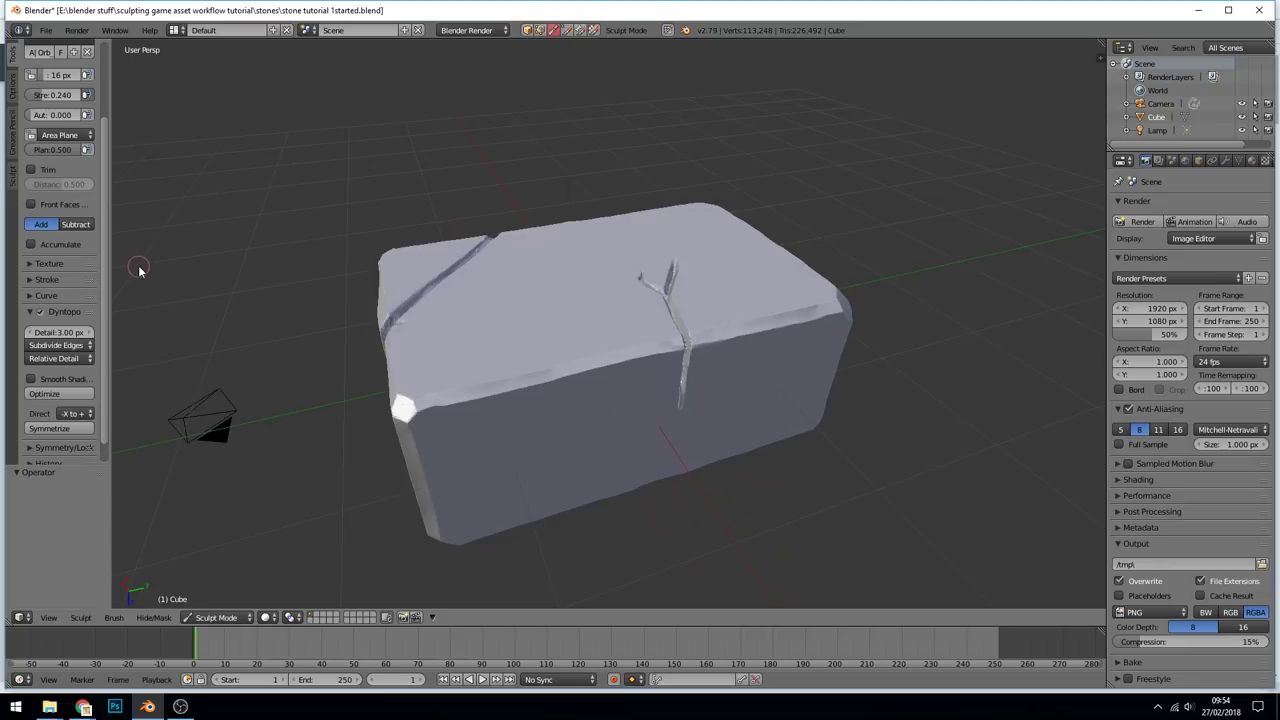
{"action": "left_click", "coordinate": [33, 281]}
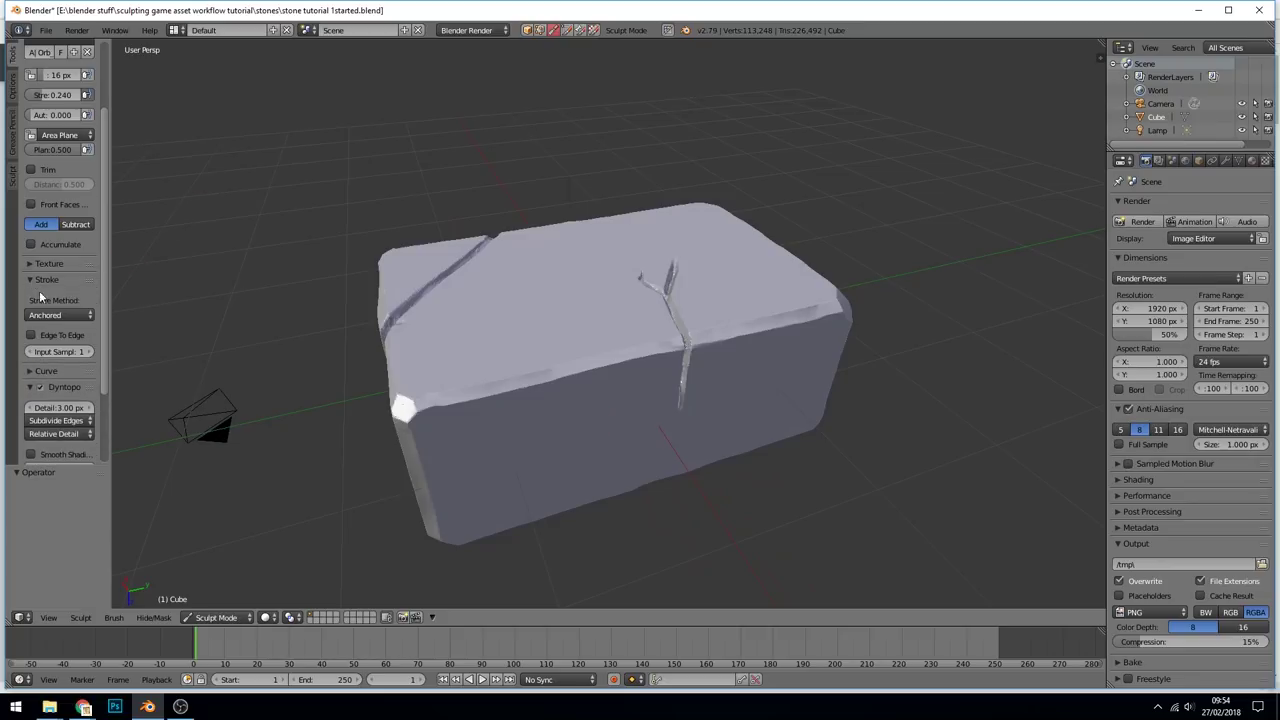
{"action": "left_click", "coordinate": [33, 279]}
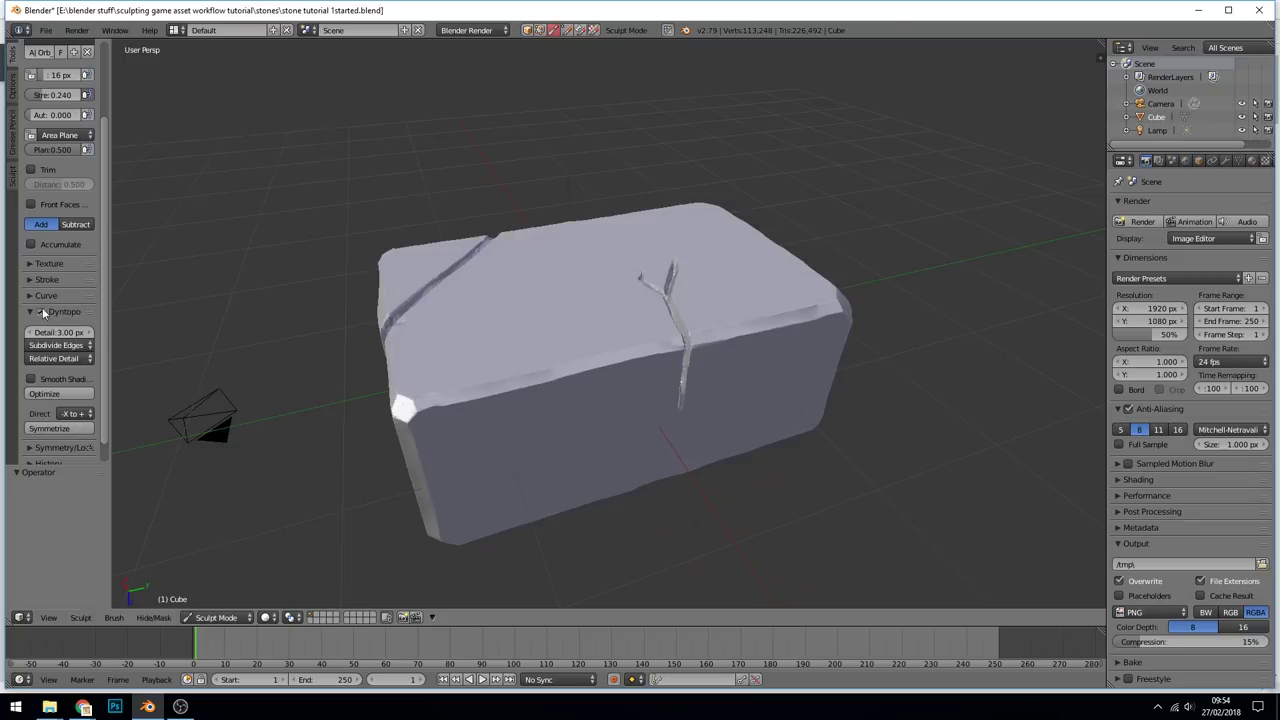
Try larger slash gouges on the long top edge with dynamic topology temporarily disabled.
{"action": "left_click", "coordinate": [42, 312]}
{"action": "key", "text": "f"}
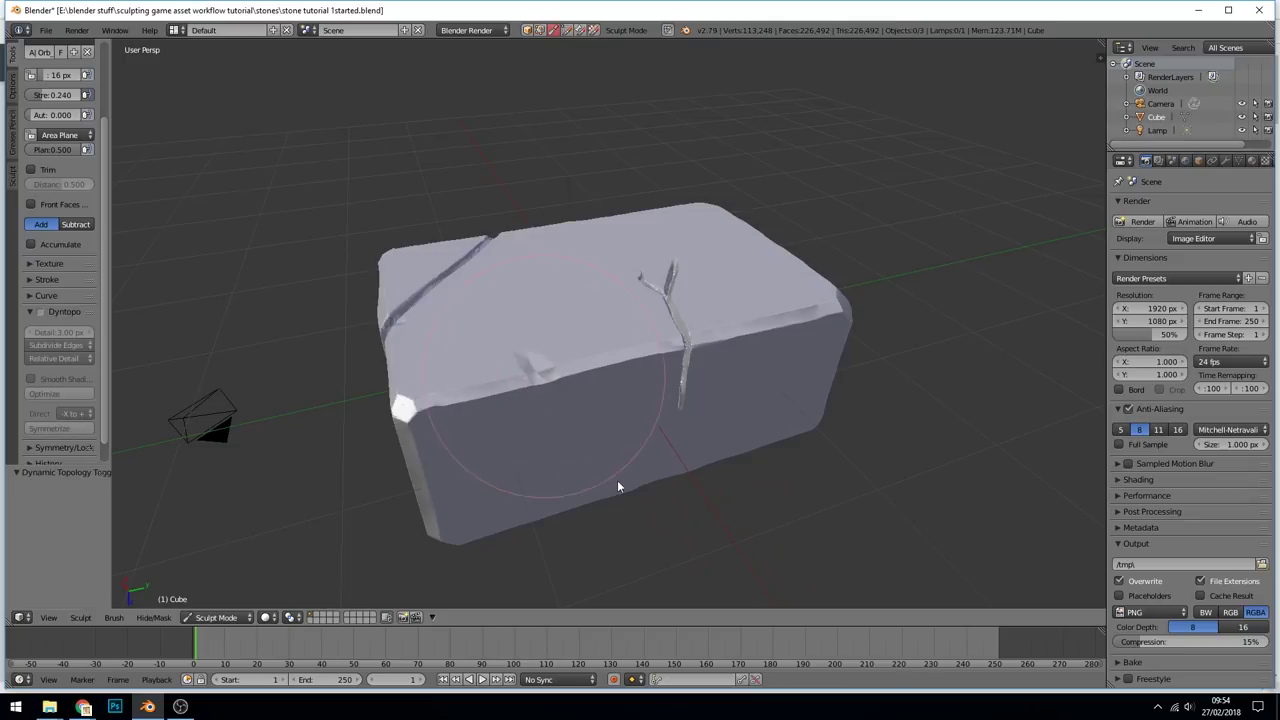
{"action": "left_click", "coordinate": [575, 555]}
{"action": "middle_click_drag", "start_coordinate": [580, 464], "coordinate": [598, 337]}
{"action": "scroll", "coordinate": [598, 342], "scroll_direction": "up", "scroll_amount": 1}
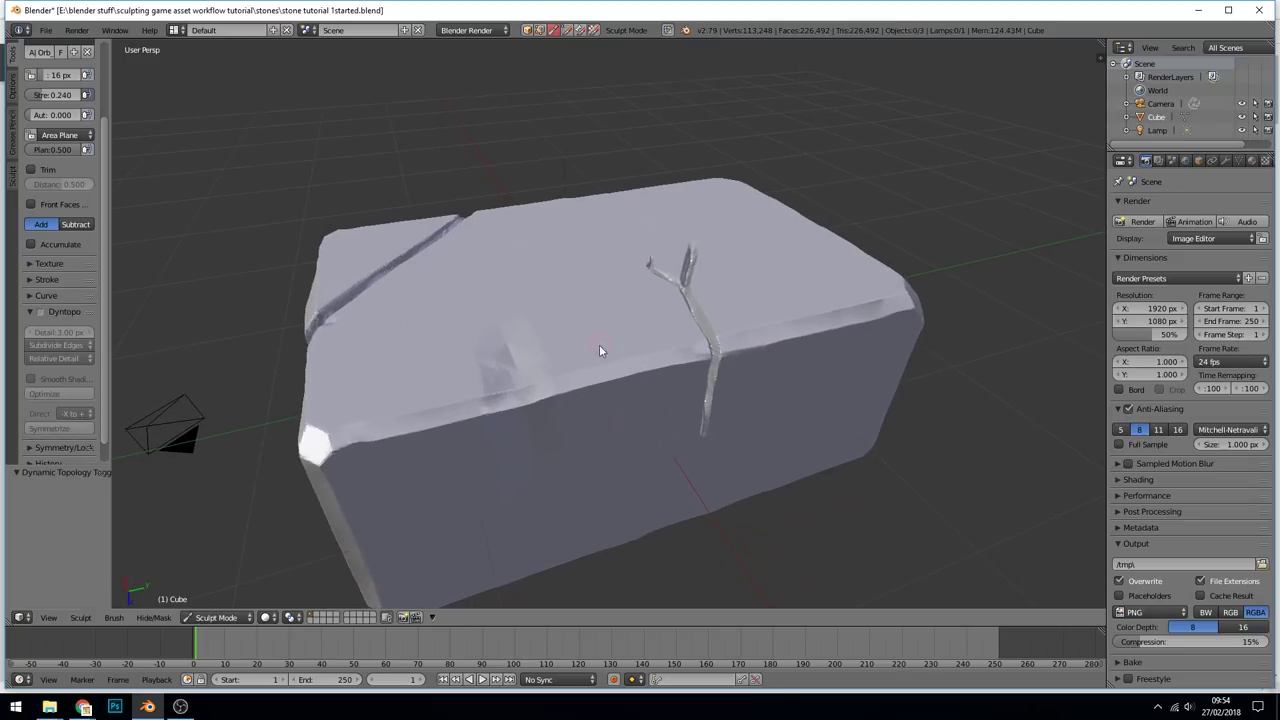
{"action": "key", "text": "f"}
{"action": "right_click", "coordinate": [571, 552]}
{"action": "middle_click_drag", "start_coordinate": [540, 460], "coordinate": [594, 410]}
{"action": "left_click_drag", "start_coordinate": [594, 409], "coordinate": [596, 409]}
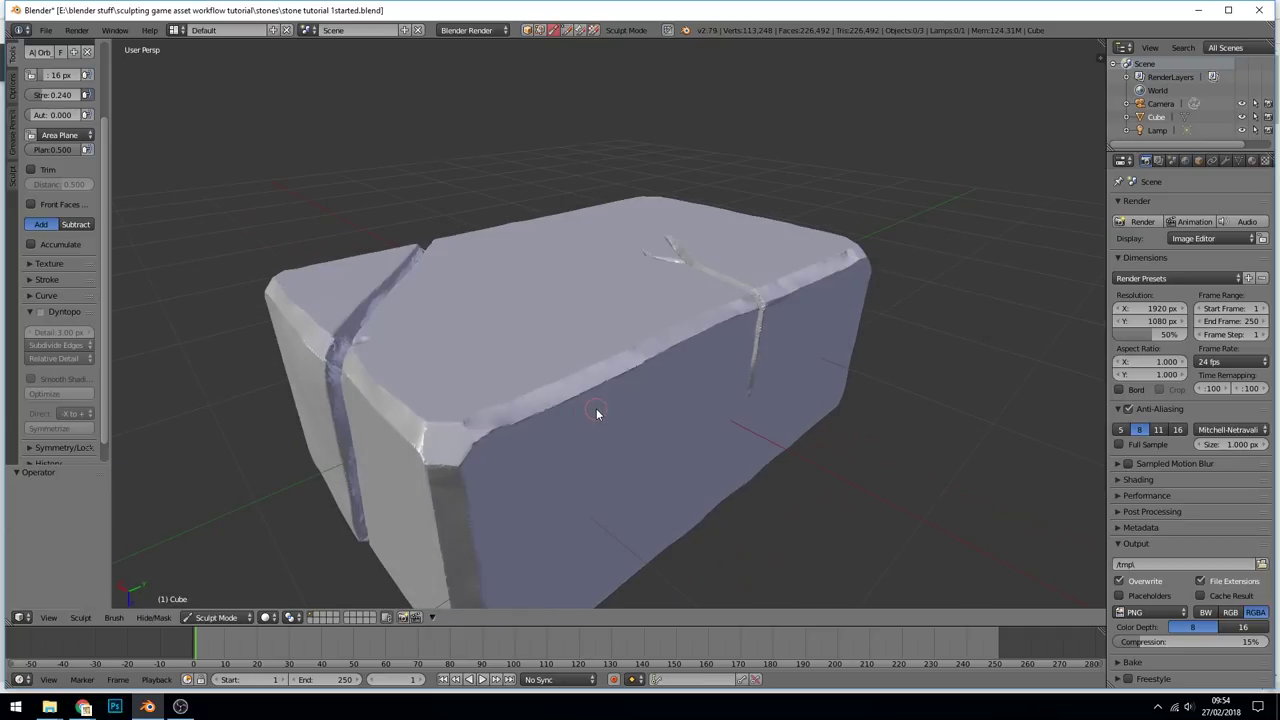
{"action": "left_click", "coordinate": [40, 312]}
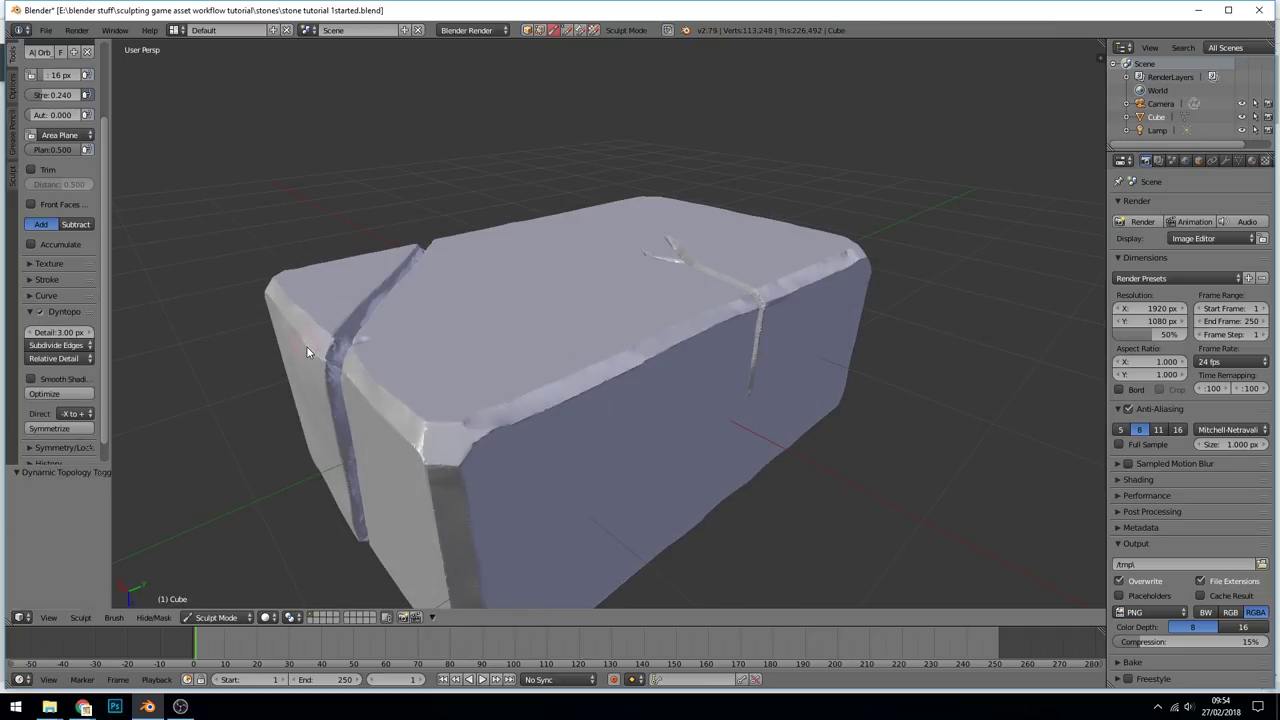
Raise the slash brush strength to 0.569 and try another gouge on the long top edge.
{"action": "left_click_drag", "start_coordinate": [104, 163], "coordinate": [104, 117]}
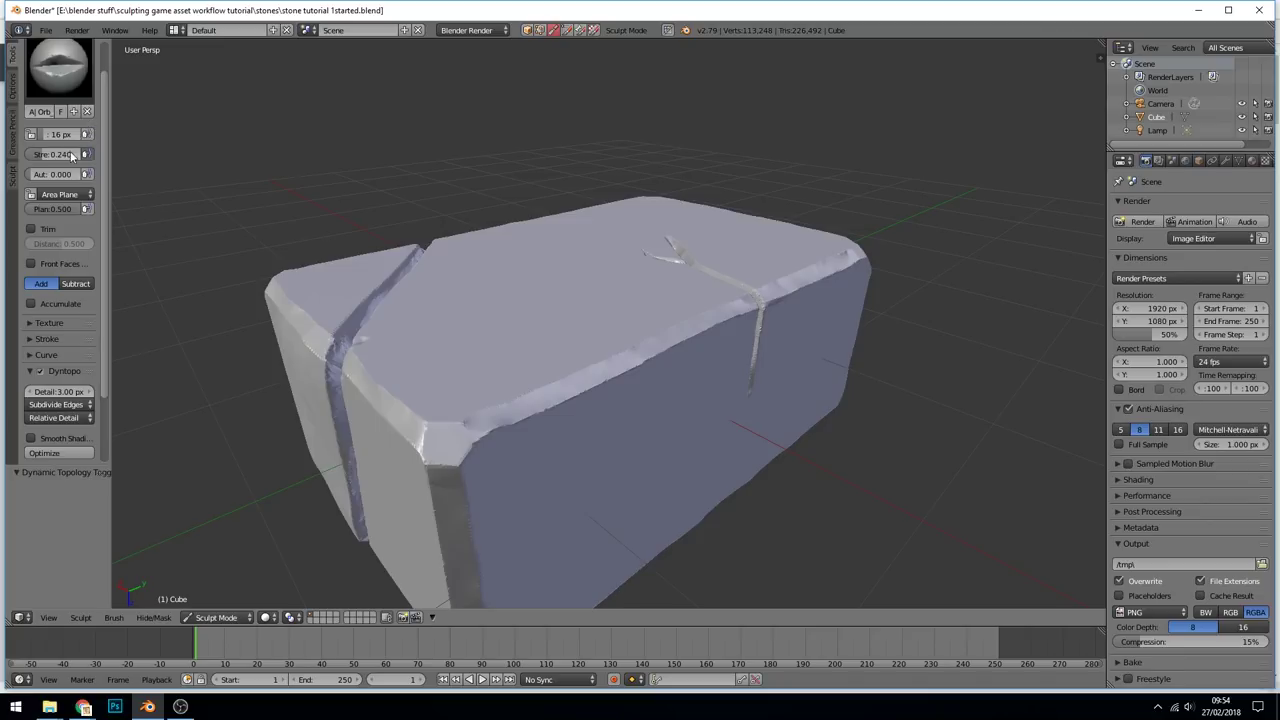
{"action": "left_click_drag", "start_coordinate": [45, 154], "coordinate": [64, 154]}
{"action": "mouse_move", "coordinate": [580, 382]}
{"action": "left_mouse_down"}
{"action": "mouse_move", "coordinate": [648, 452]}
{"action": "mouse_move", "coordinate": [640, 528]}
{"action": "left_mouse_up"}
{"action": "mouse_move", "coordinate": [586, 411]}
{"action": "middle_mouse_down"}
{"action": "mouse_move", "coordinate": [554, 400]}
{"action": "mouse_move", "coordinate": [550, 414]}
{"action": "middle_mouse_up"}
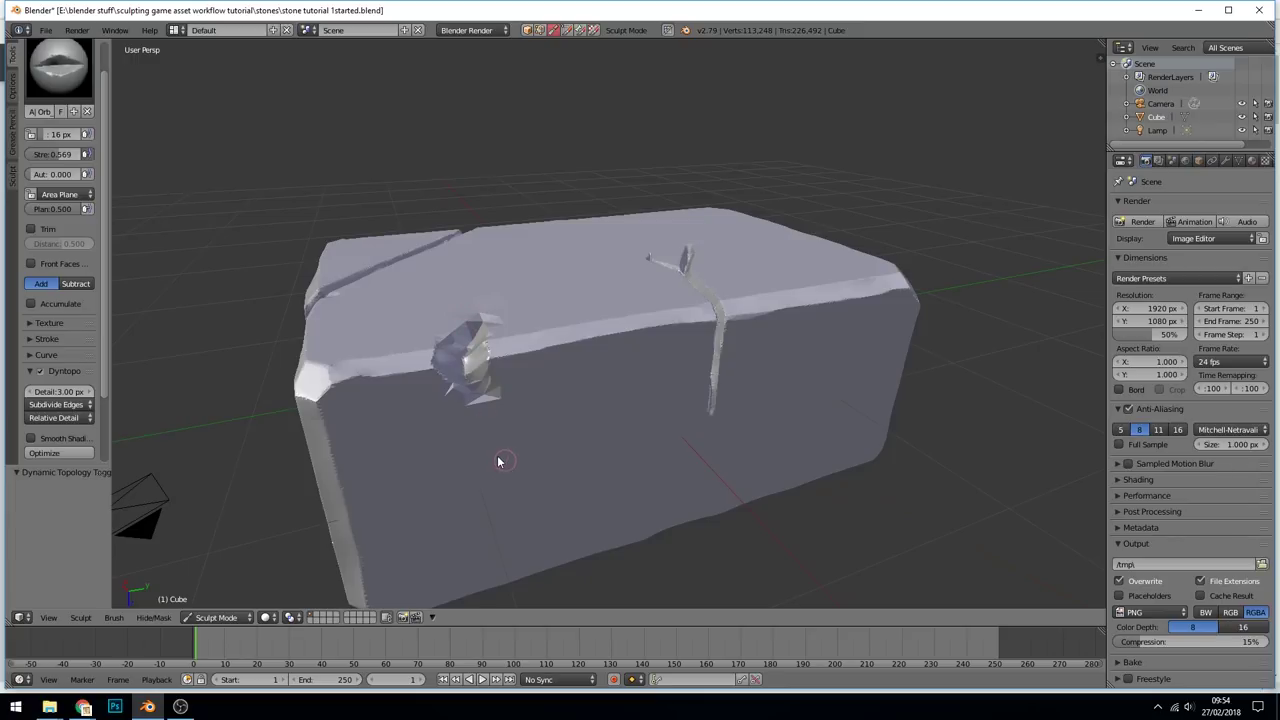
{"action": "key", "text": "ctrl+z"}
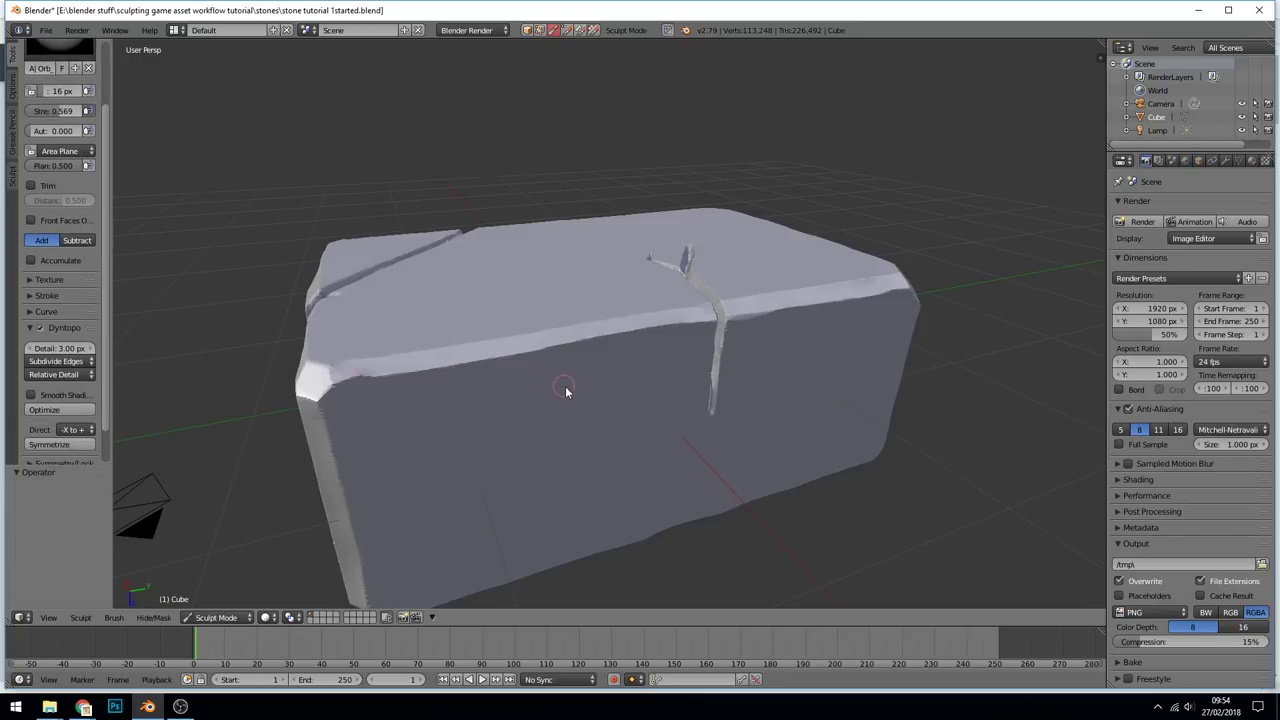
Inspect the block's mesh density in Edit Mode and switch to the Clay brush for sculpting.
{"action": "key", "text": "Tab"}
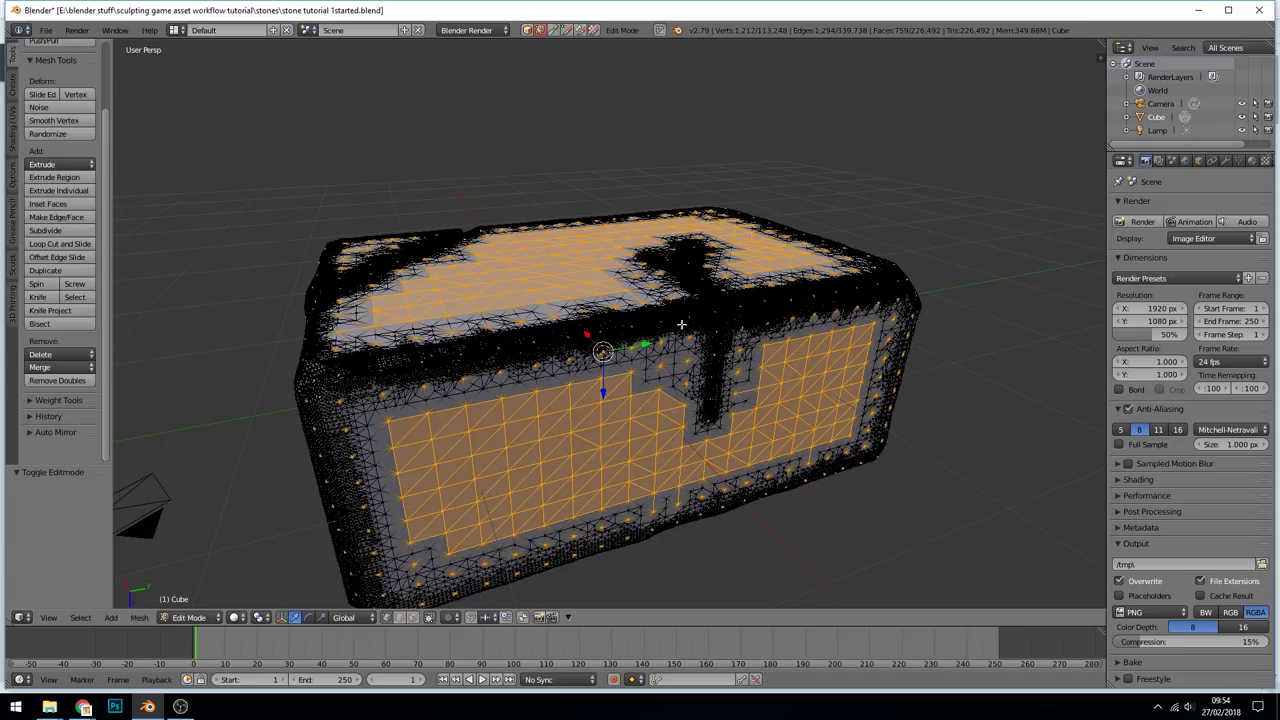
{"action": "key", "text": "Tab"}
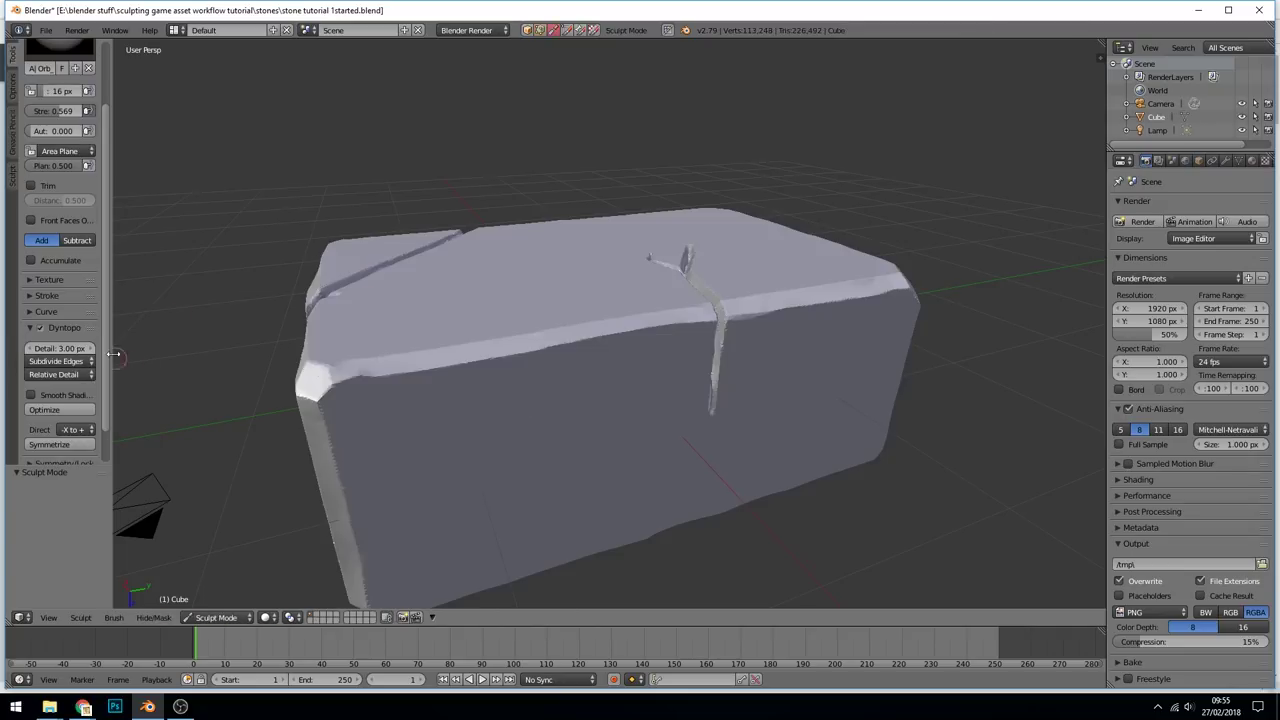
{"action": "scroll", "coordinate": [110, 346], "scroll_direction": "up", "scroll_amount": 3}
{"action": "left_click", "coordinate": [59, 114]}
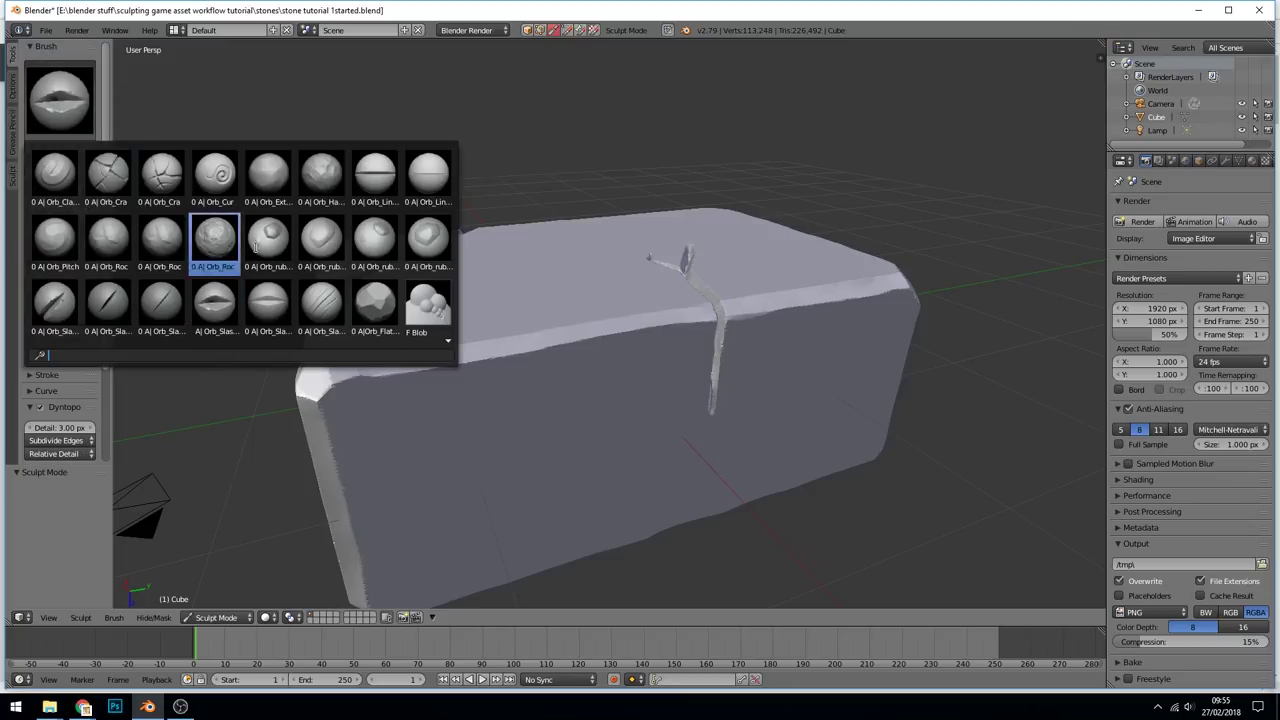
{"action": "scroll", "coordinate": [410, 300], "scroll_direction": "down", "scroll_amount": 1}
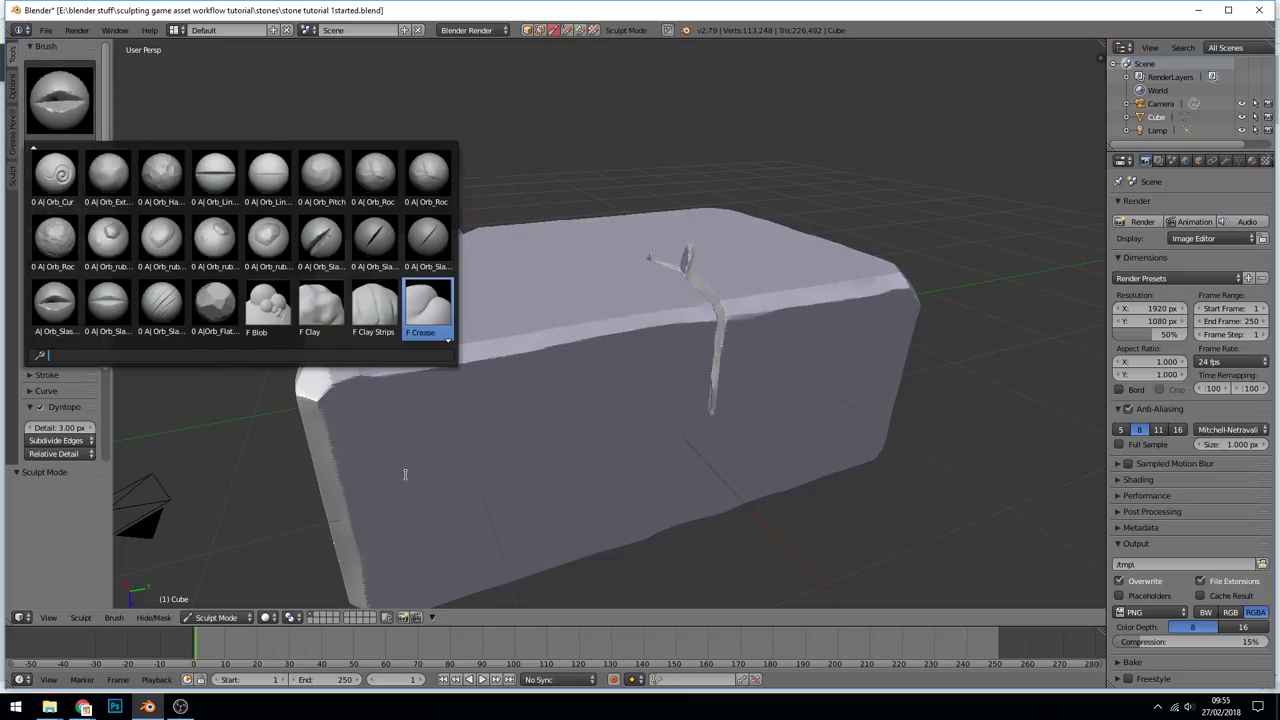
{"action": "left_click", "coordinate": [327, 308]}
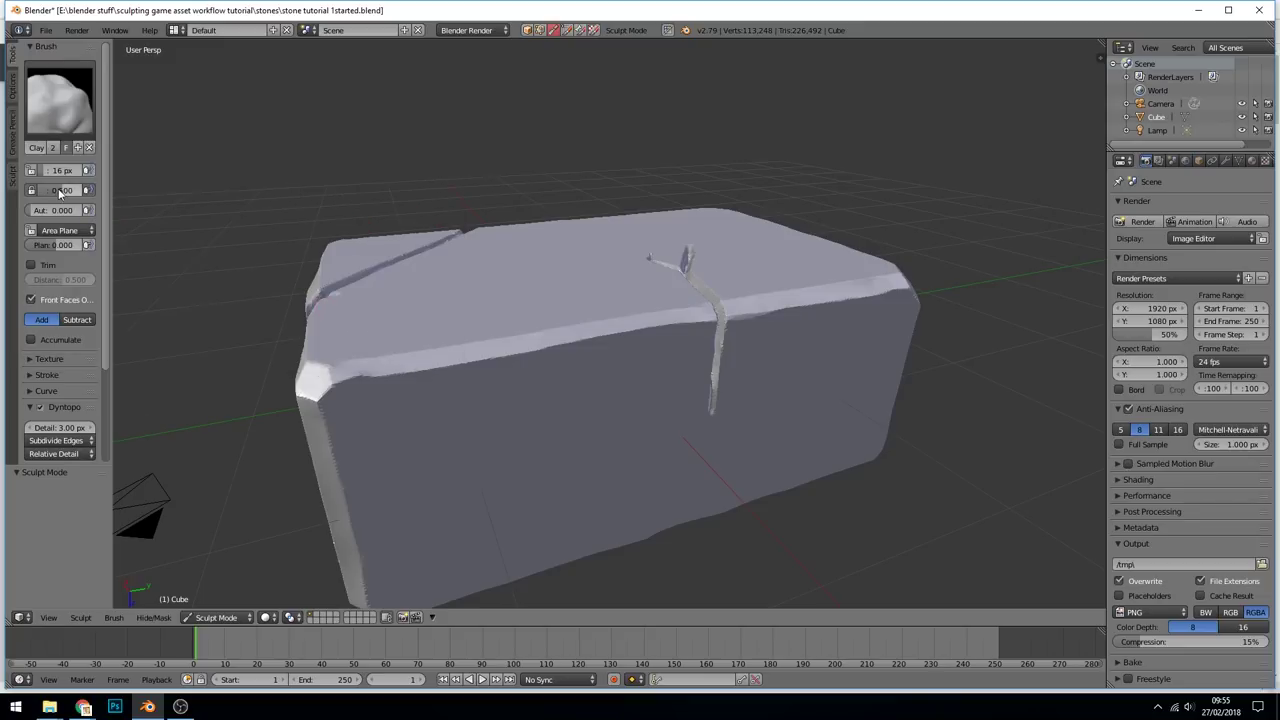
Set the Clay brush to a 284 px radius and 0.017 strength, and brush the long side face to densify its mesh.
{"action": "key", "text": "f"}
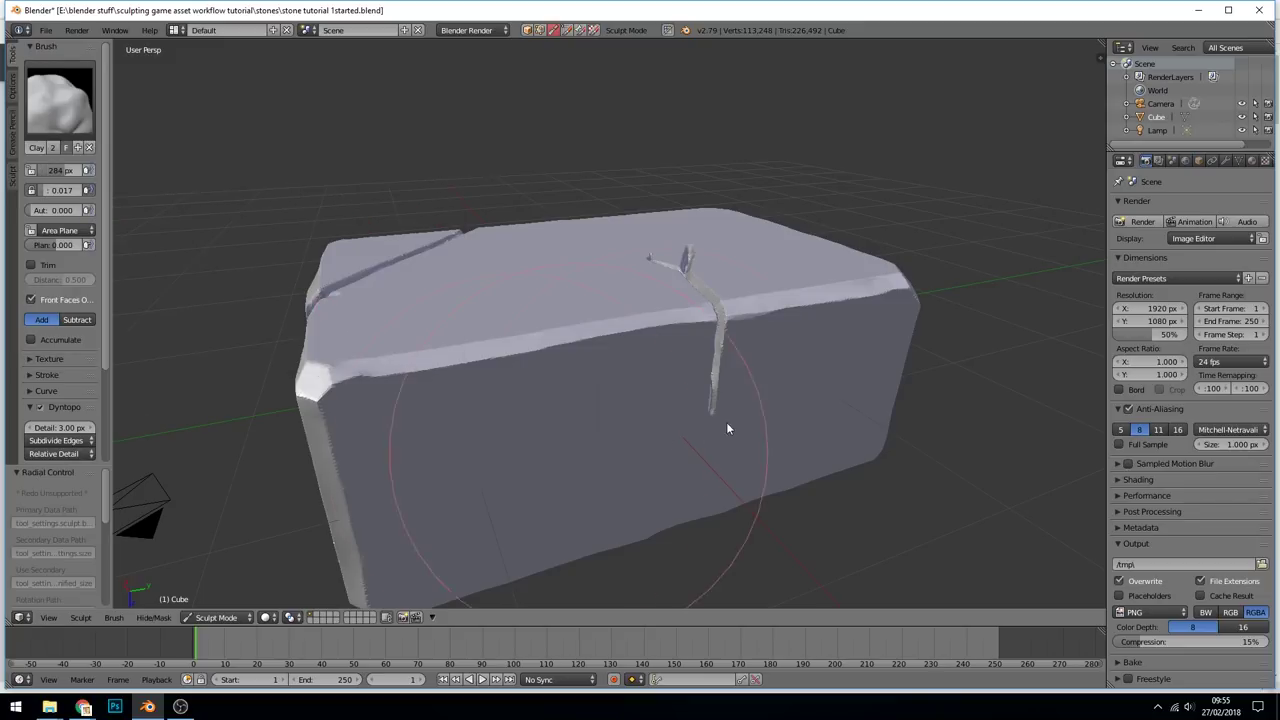
{"action": "left_click", "coordinate": [771, 450]}
{"action": "key", "text": "Tab"}
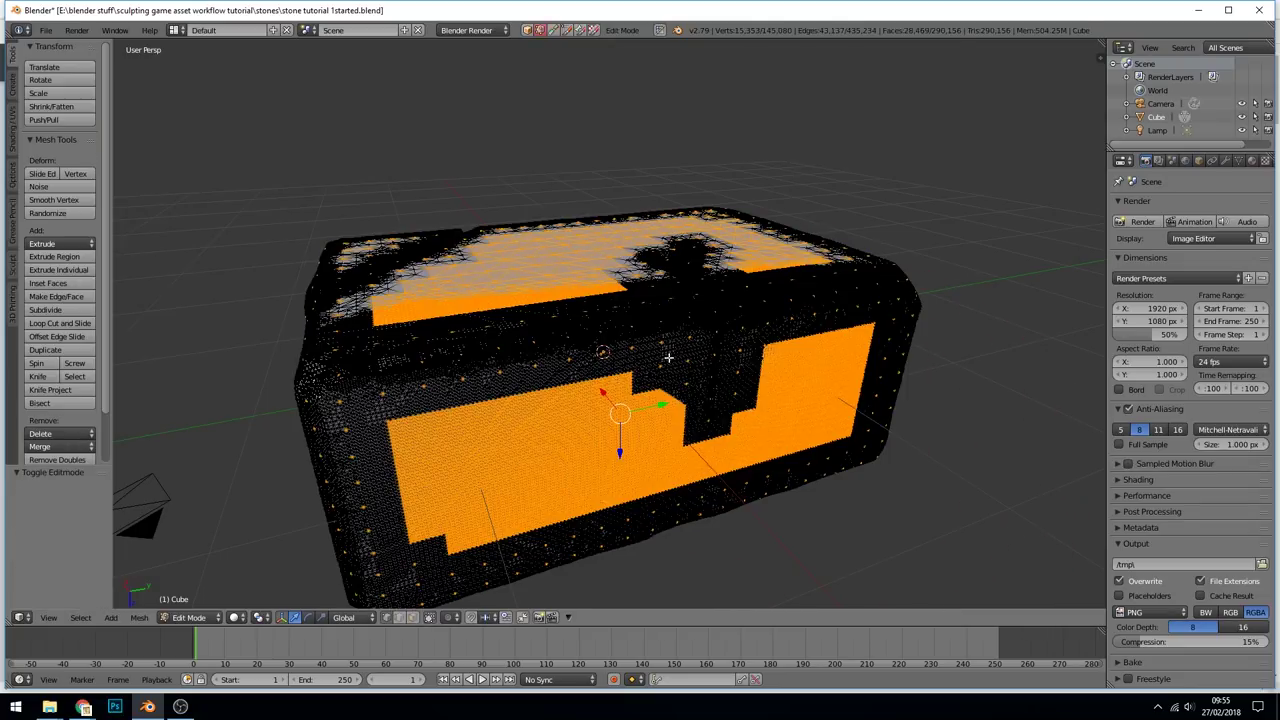
{"action": "key", "text": "Tab"}
Brush Clay lightly over the top face and the end face split by the broken corner to add geometry.
{"action": "mouse_move", "coordinate": [672, 362]}
{"action": "middle_mouse_down"}
{"action": "mouse_move", "coordinate": [710, 373]}
{"action": "mouse_move", "coordinate": [711, 420]}
{"action": "middle_mouse_up"}
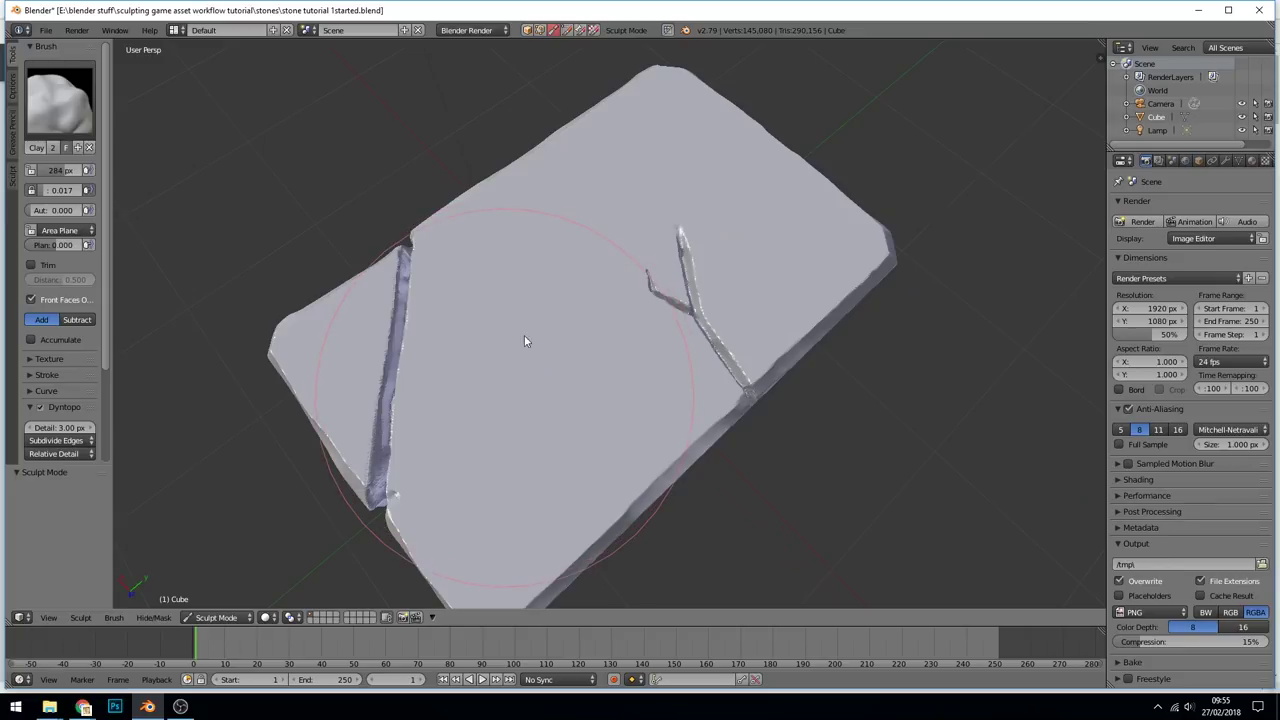
{"action": "middle_click_drag", "start_coordinate": [688, 186], "coordinate": [763, 314]}
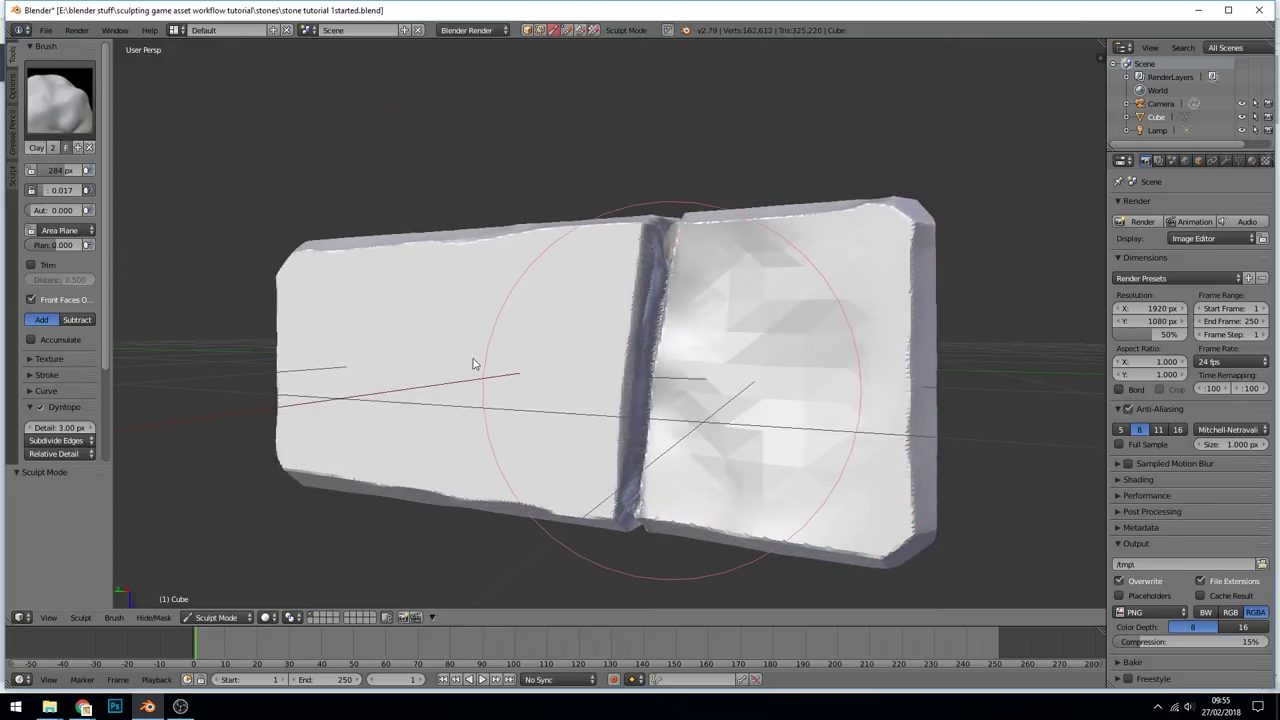
{"action": "left_click", "coordinate": [58, 440]}
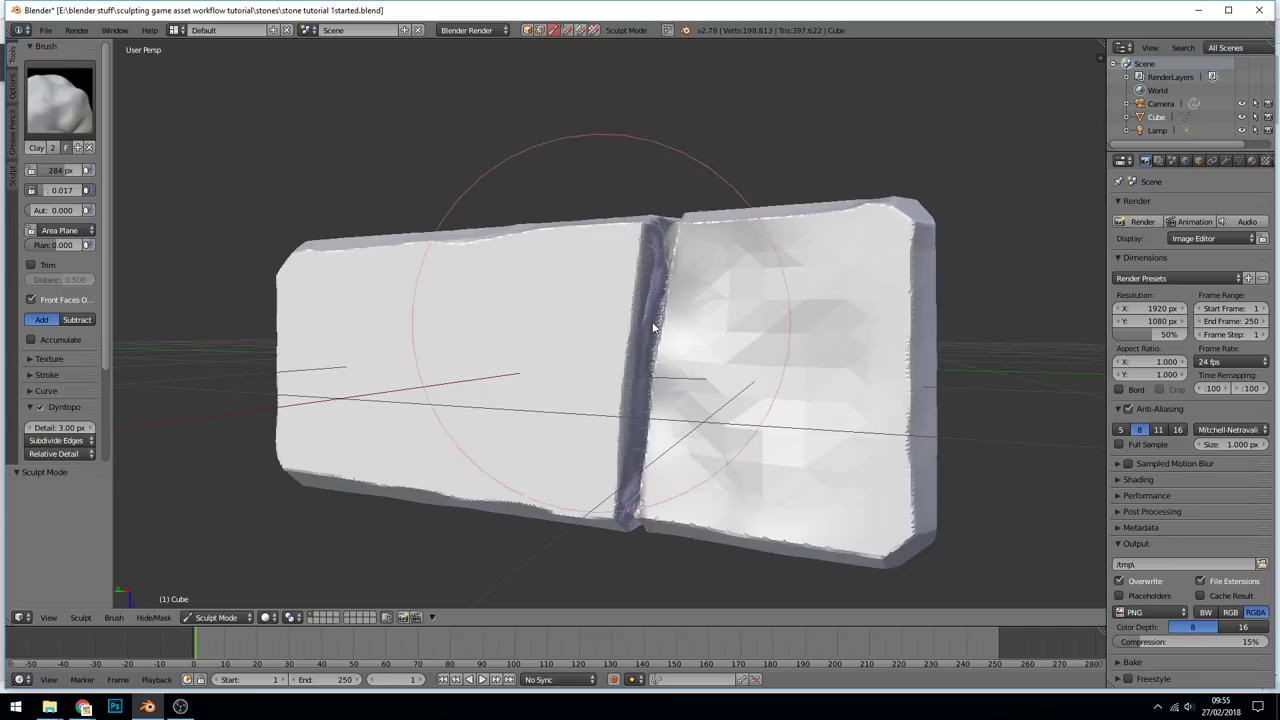
Brush Clay lightly over the underside and the remaining outer faces, and check the resulting mesh density.
{"action": "middle_click_drag", "start_coordinate": [521, 397], "coordinate": [603, 334]}
{"action": "scroll", "coordinate": [606, 400], "scroll_direction": "down", "scroll_amount": 5}
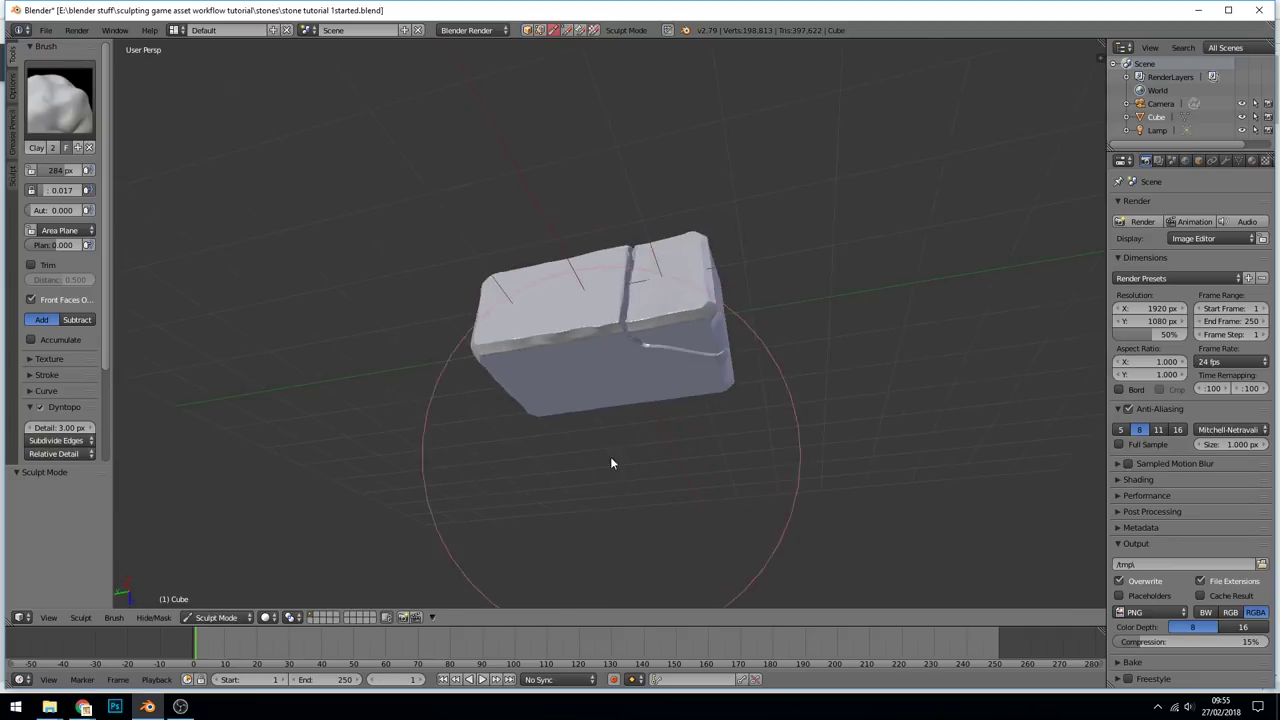
{"action": "mouse_move", "coordinate": [617, 380]}
{"action": "middle_mouse_down"}
{"action": "mouse_move", "coordinate": [631, 375]}
{"action": "mouse_move", "coordinate": [620, 420]}
{"action": "middle_mouse_up"}
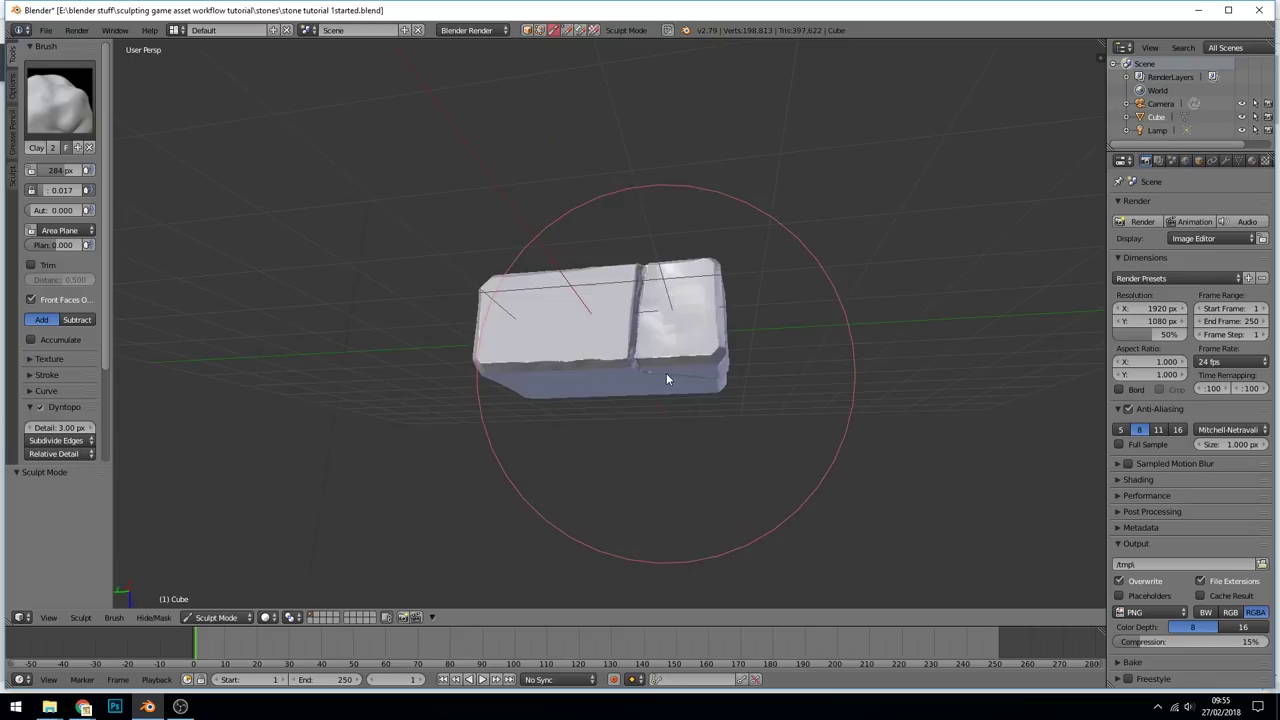
{"action": "scroll", "coordinate": [672, 287], "scroll_direction": "up", "scroll_amount": 5}
{"action": "middle_click_drag", "start_coordinate": [672, 287], "coordinate": [714, 331]}
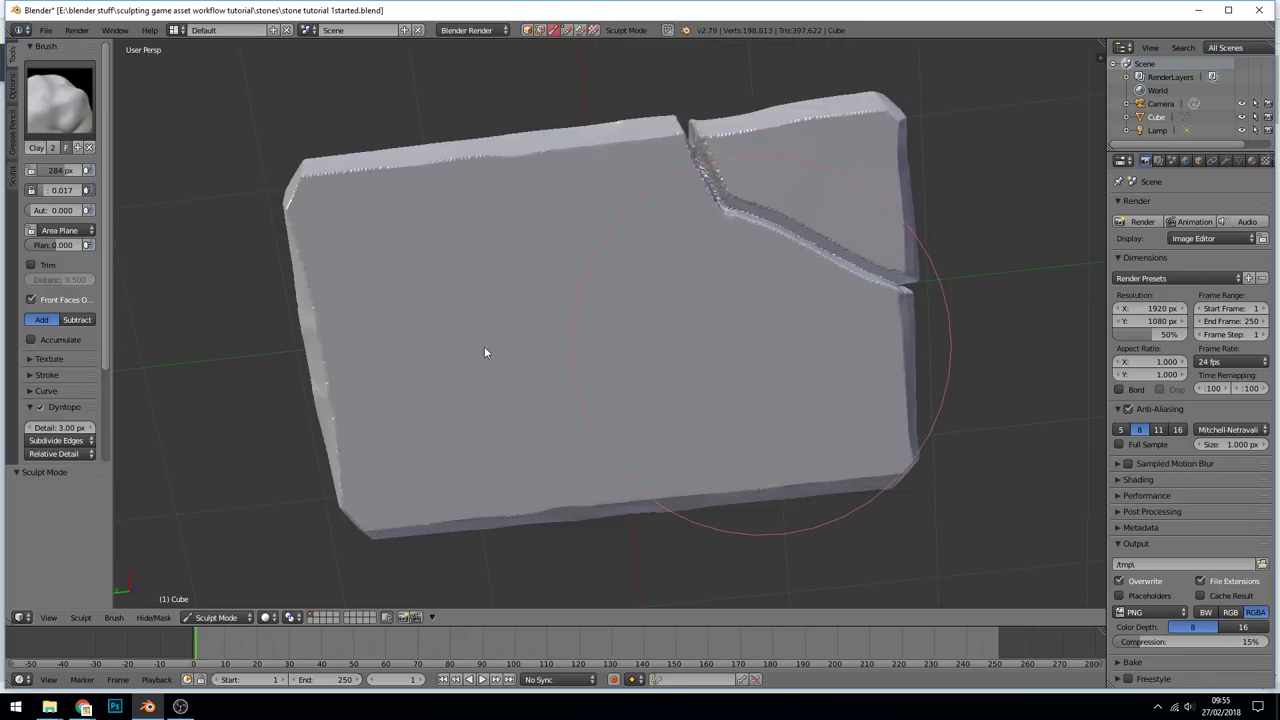
{"action": "mouse_move", "coordinate": [508, 429]}
{"action": "middle_mouse_down"}
{"action": "mouse_move", "coordinate": [674, 495]}
{"action": "mouse_move", "coordinate": [597, 226]}
{"action": "middle_mouse_up"}
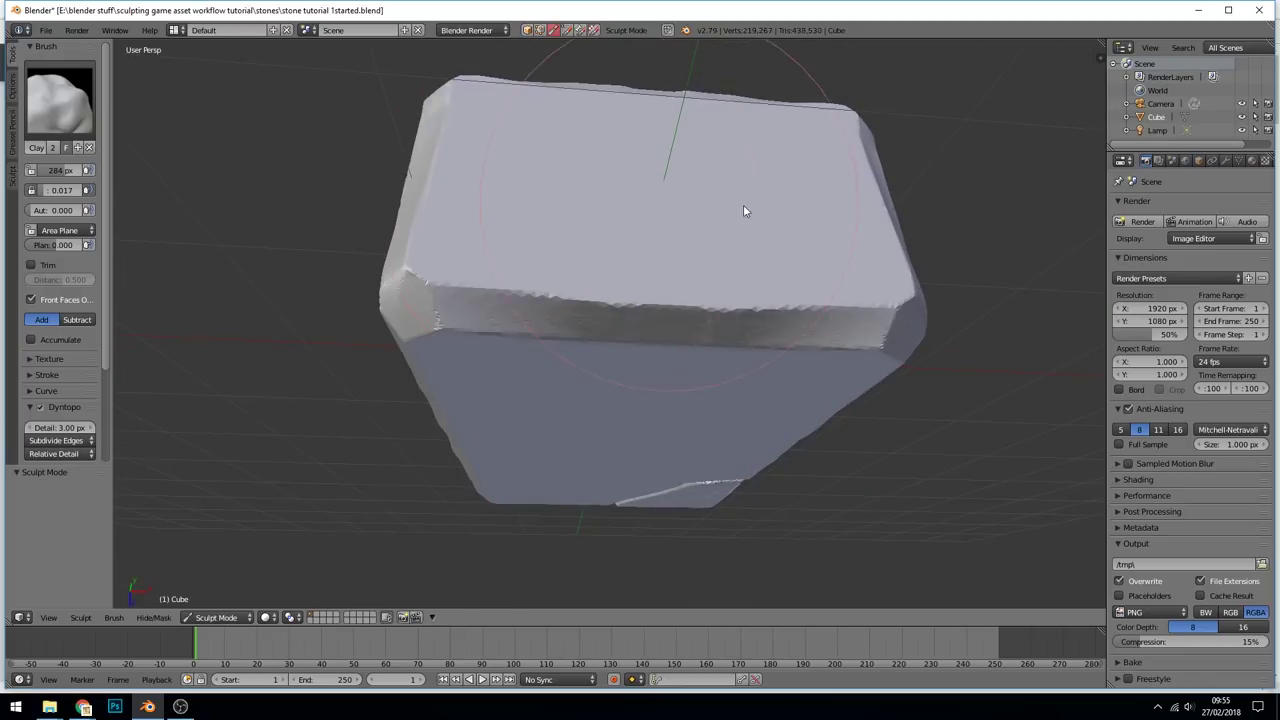
{"action": "mouse_move", "coordinate": [766, 352]}
{"action": "middle_mouse_down"}
{"action": "mouse_move", "coordinate": [759, 397]}
{"action": "mouse_move", "coordinate": [765, 276]}
{"action": "mouse_move", "coordinate": [457, 363]}
{"action": "mouse_move", "coordinate": [785, 393]}
{"action": "mouse_move", "coordinate": [760, 300]}
{"action": "mouse_move", "coordinate": [700, 250]}
{"action": "mouse_move", "coordinate": [650, 330]}
{"action": "mouse_move", "coordinate": [596, 372]}
{"action": "mouse_move", "coordinate": [664, 447]}
{"action": "middle_mouse_up"}
{"action": "key", "text": "Tab"}
{"action": "key", "text": "Tab"}
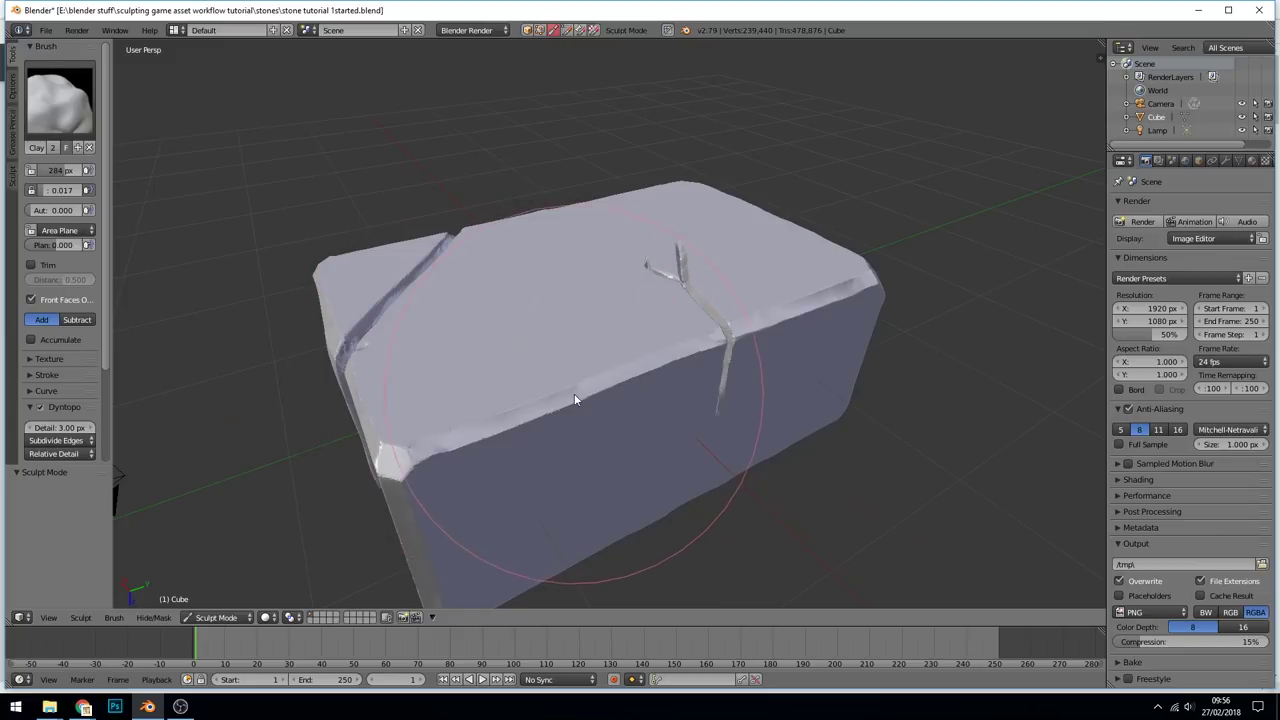
Switch from Clay to the wide open Orb slash brush and set its radius to 160 px.
{"action": "left_click", "coordinate": [60, 100]}
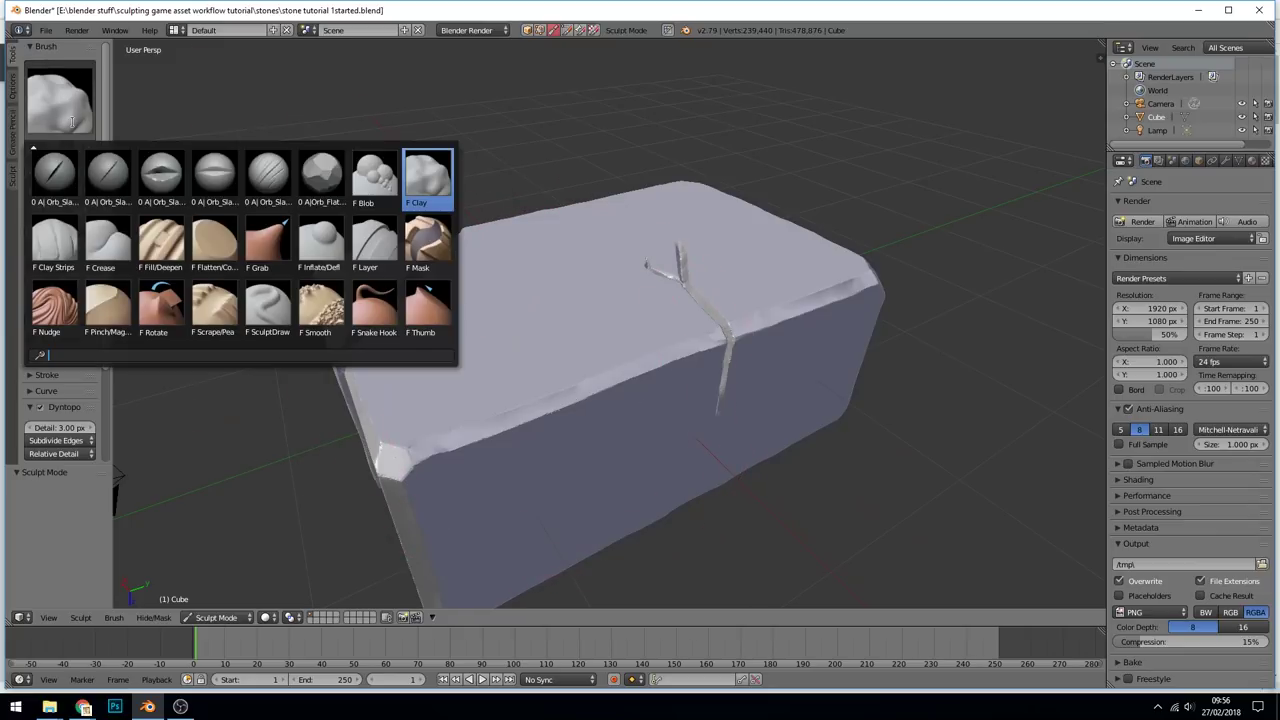
{"action": "left_click", "coordinate": [161, 180]}
{"action": "key", "text": "f"}
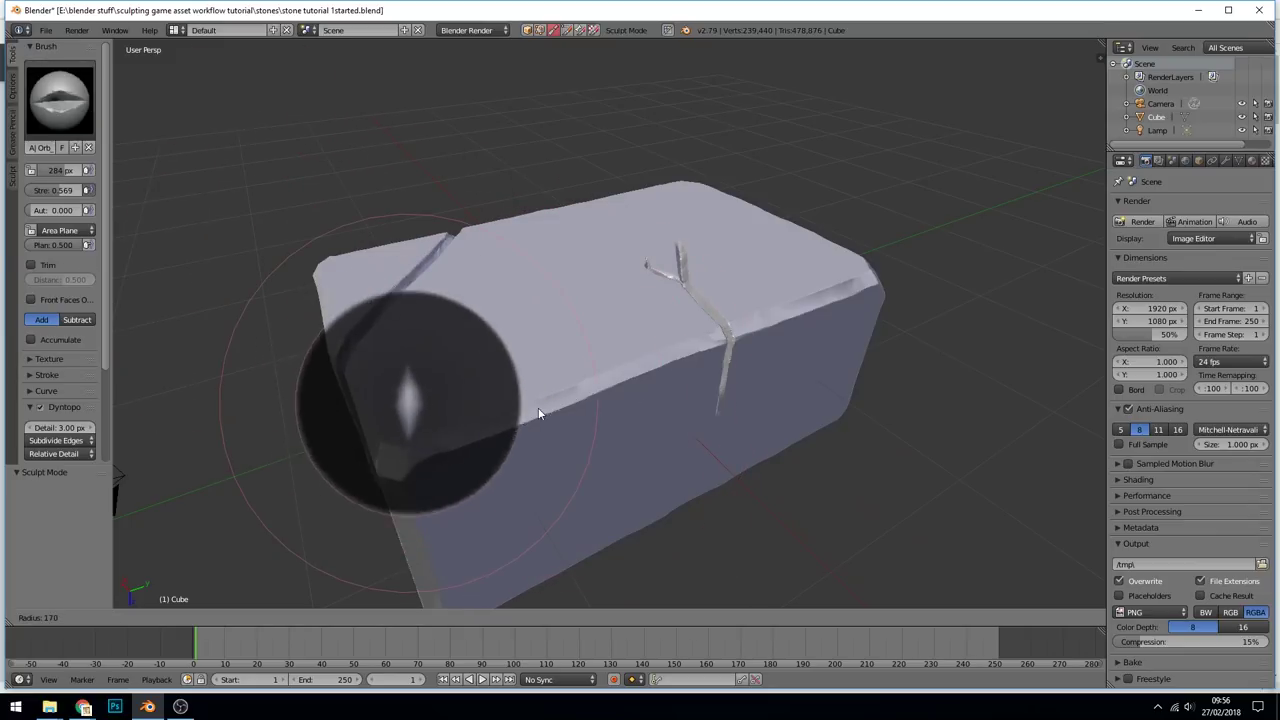
{"action": "left_click", "coordinate": [520, 404]}
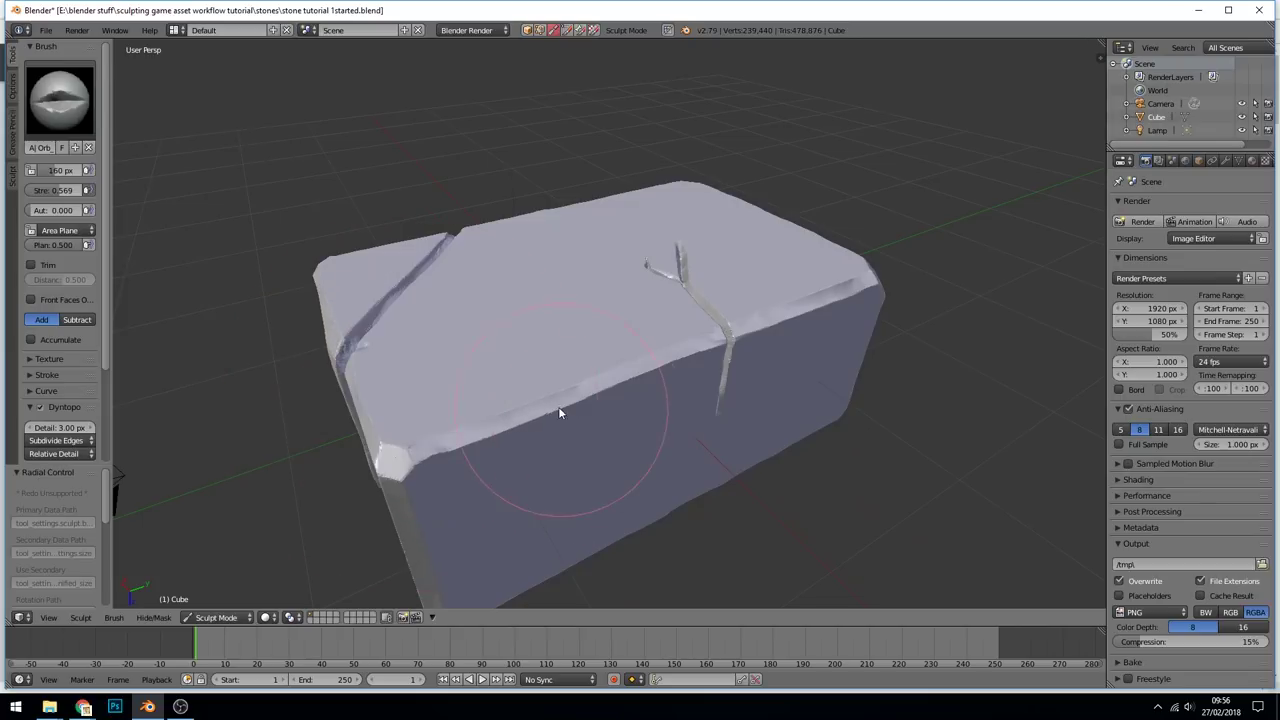
Try a slash gouge across the block's long top edge, undo it, and lower the brush strength to 0.364.
{"action": "mouse_move", "coordinate": [613, 440]}
{"action": "left_mouse_down"}
{"action": "mouse_move", "coordinate": [625, 501]}
{"action": "mouse_move", "coordinate": [594, 524]}
{"action": "mouse_move", "coordinate": [605, 506]}
{"action": "left_mouse_up"}
{"action": "mouse_move", "coordinate": [690, 395]}
{"action": "middle_mouse_down"}
{"action": "mouse_move", "coordinate": [559, 370]}
{"action": "mouse_move", "coordinate": [625, 371]}
{"action": "middle_mouse_up"}
{"action": "mouse_move", "coordinate": [493, 316]}
{"action": "left_mouse_down"}
{"action": "mouse_move", "coordinate": [506, 420]}
{"action": "mouse_move", "coordinate": [543, 397]}
{"action": "left_mouse_up"}
{"action": "mouse_move", "coordinate": [543, 397]}
{"action": "middle_mouse_down"}
{"action": "mouse_move", "coordinate": [631, 363]}
{"action": "mouse_move", "coordinate": [575, 381]}
{"action": "mouse_move", "coordinate": [563, 366]}
{"action": "mouse_move", "coordinate": [591, 369]}
{"action": "mouse_move", "coordinate": [360, 274]}
{"action": "middle_mouse_up"}
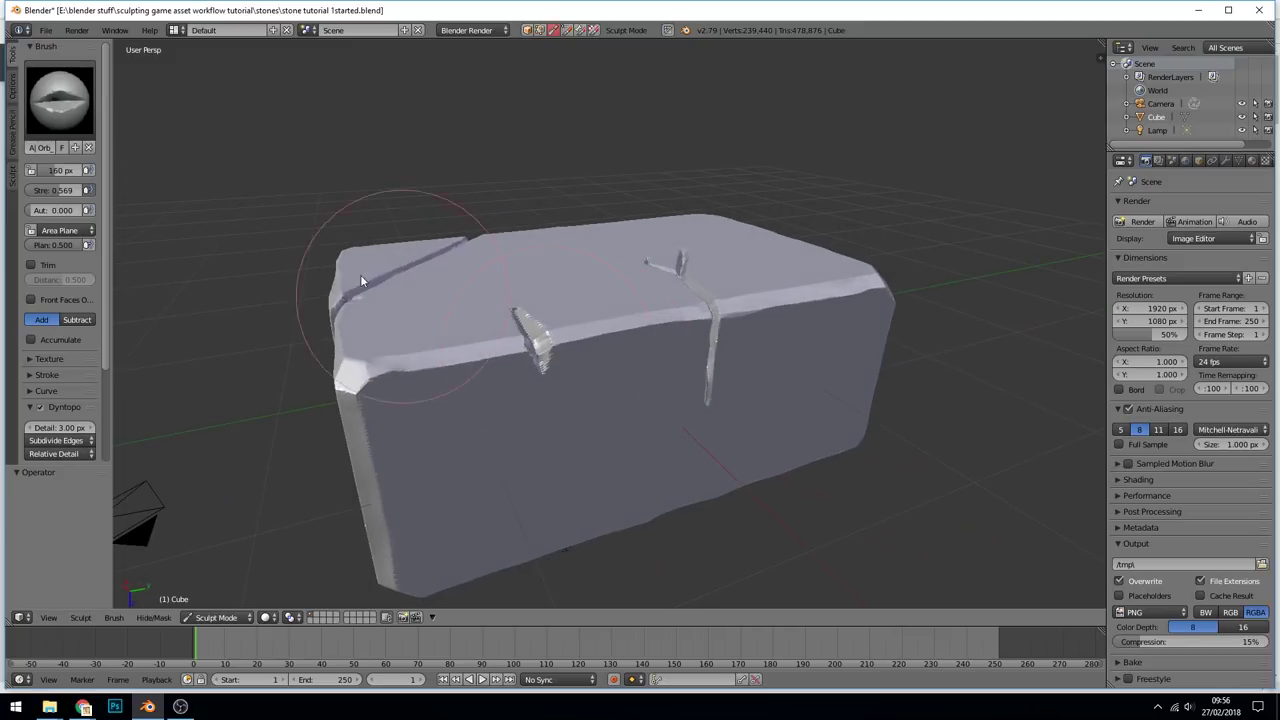
{"action": "left_click_drag", "start_coordinate": [56, 191], "coordinate": [48, 191]}
{"action": "key", "text": "ctrl+z"}
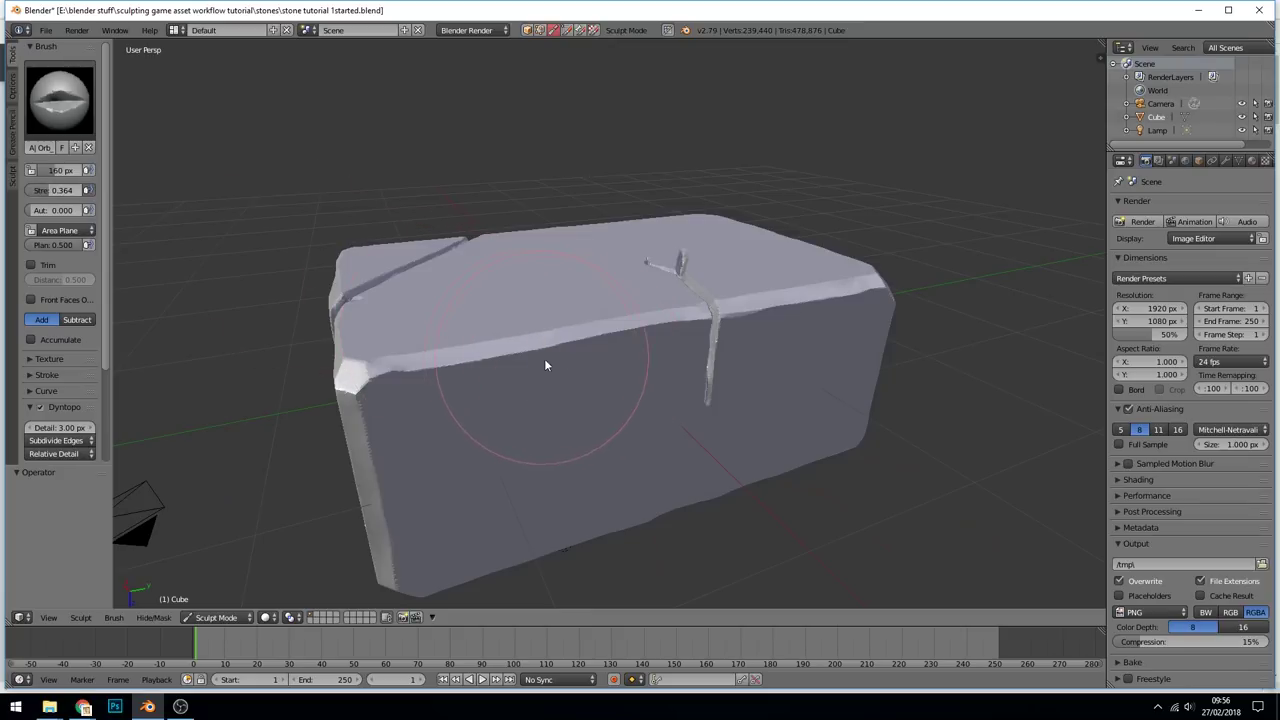
Turn off Dyntopo and cut slash gouges across the long top edge, the end face's edge and the top face.
{"action": "middle_click_drag", "start_coordinate": [549, 363], "coordinate": [490, 370]}
{"action": "left_click", "coordinate": [40, 407]}
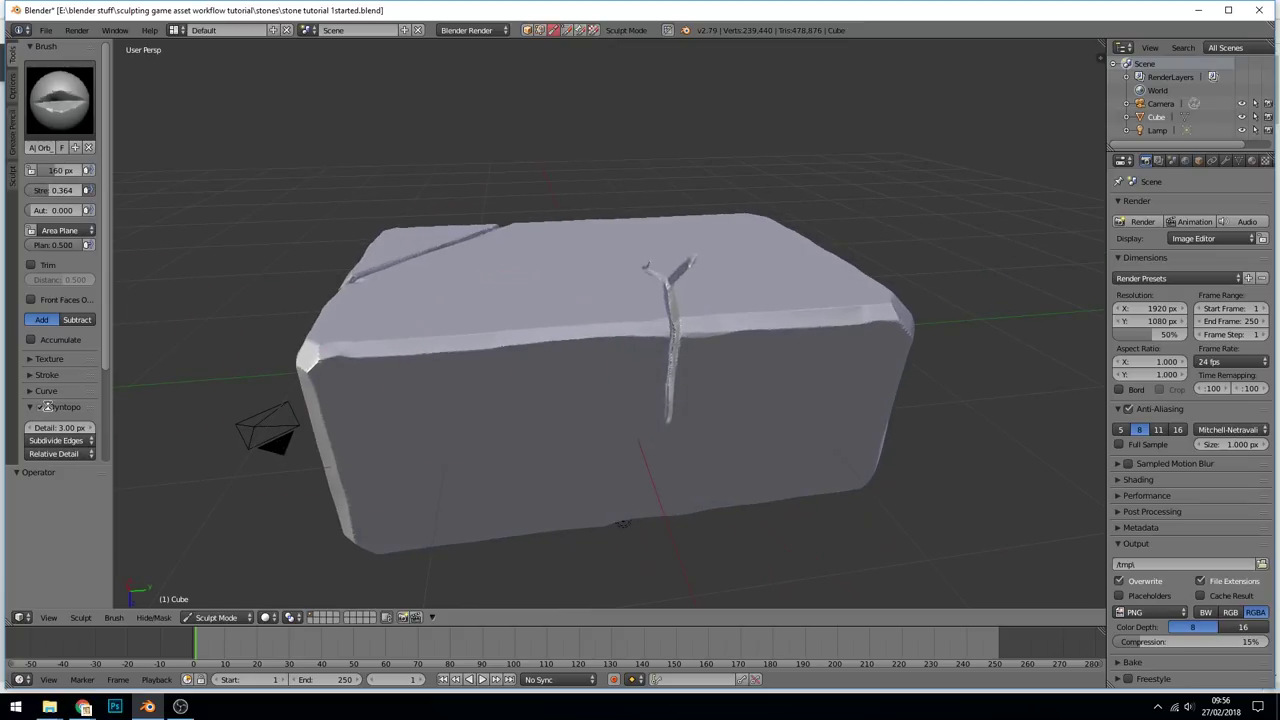
{"action": "mouse_move", "coordinate": [502, 343]}
{"action": "left_mouse_down"}
{"action": "mouse_move", "coordinate": [543, 412]}
{"action": "mouse_move", "coordinate": [491, 476]}
{"action": "left_mouse_up"}
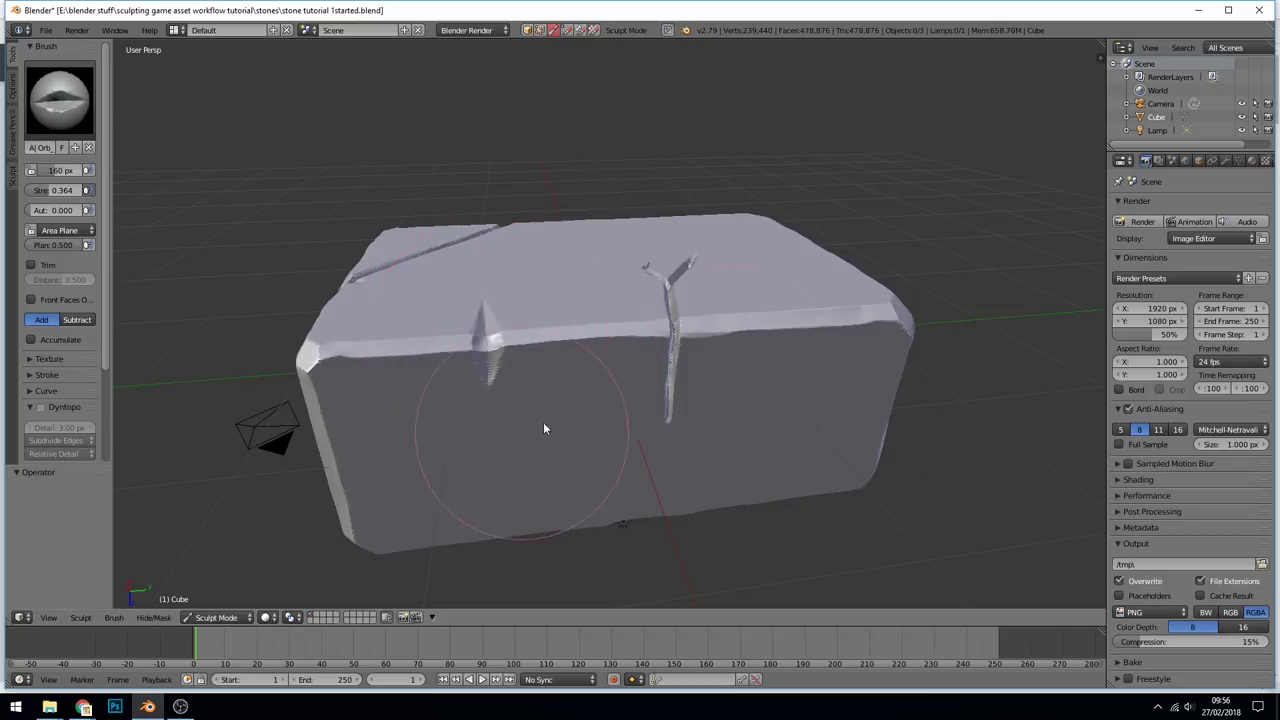
{"action": "mouse_move", "coordinate": [543, 429]}
{"action": "middle_mouse_down"}
{"action": "mouse_move", "coordinate": [720, 374]}
{"action": "mouse_move", "coordinate": [597, 355]}
{"action": "middle_mouse_up"}
{"action": "left_click_drag", "start_coordinate": [657, 377], "coordinate": [652, 502]}
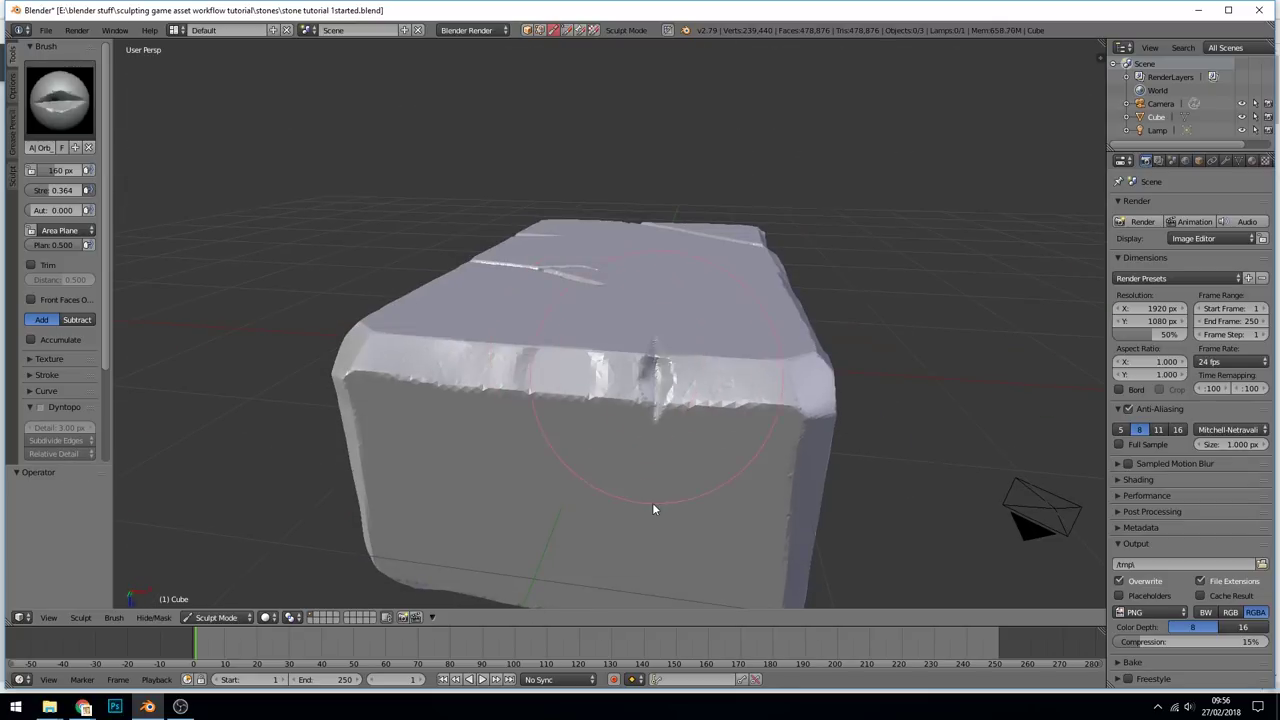
{"action": "mouse_move", "coordinate": [652, 502]}
{"action": "middle_mouse_down"}
{"action": "mouse_move", "coordinate": [595, 320]}
{"action": "mouse_move", "coordinate": [652, 335]}
{"action": "middle_mouse_up"}
{"action": "left_click_drag", "start_coordinate": [560, 352], "coordinate": [643, 409]}
{"action": "mouse_move", "coordinate": [643, 409]}
{"action": "middle_mouse_down"}
{"action": "mouse_move", "coordinate": [639, 300]}
{"action": "mouse_move", "coordinate": [682, 420]}
{"action": "mouse_move", "coordinate": [610, 328]}
{"action": "middle_mouse_up"}
Use the narrower Orb slash brushes to add smaller slashes around the top face and end edges.
{"action": "mouse_move", "coordinate": [651, 441]}
{"action": "middle_mouse_down"}
{"action": "mouse_move", "coordinate": [642, 271]}
{"action": "mouse_move", "coordinate": [646, 363]}
{"action": "mouse_move", "coordinate": [560, 440]}
{"action": "middle_mouse_up"}
{"action": "scroll", "coordinate": [560, 440], "scroll_direction": "down", "scroll_amount": 2}
{"action": "left_click", "coordinate": [59, 100]}
{"action": "left_click", "coordinate": [291, 306]}
{"action": "scroll", "coordinate": [717, 376], "scroll_direction": "up", "scroll_amount": 2}
{"action": "mouse_move", "coordinate": [900, 374]}
{"action": "middle_mouse_down"}
{"action": "mouse_move", "coordinate": [717, 376]}
{"action": "mouse_move", "coordinate": [706, 532]}
{"action": "mouse_move", "coordinate": [714, 390]}
{"action": "mouse_move", "coordinate": [740, 335]}
{"action": "mouse_move", "coordinate": [830, 380]}
{"action": "middle_mouse_up"}
{"action": "scroll", "coordinate": [830, 380], "scroll_direction": "down", "scroll_amount": 4}
{"action": "left_click", "coordinate": [59, 100]}
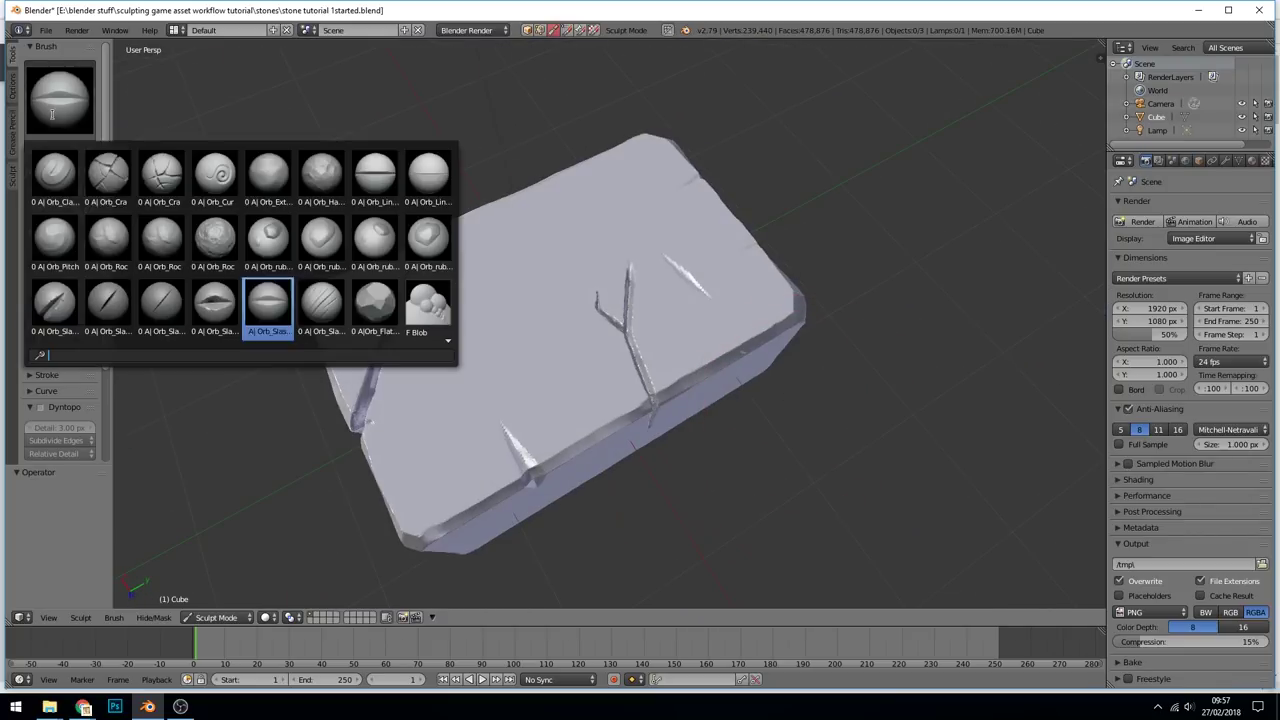
{"action": "left_click", "coordinate": [108, 309]}
{"action": "middle_click_drag", "start_coordinate": [390, 460], "coordinate": [546, 382]}
{"action": "middle_click_drag", "start_coordinate": [557, 510], "coordinate": [580, 414]}
Switch to the jagged Orb slash brush and gouge the long edge opposite the branching crack.
{"action": "left_click", "coordinate": [60, 100]}
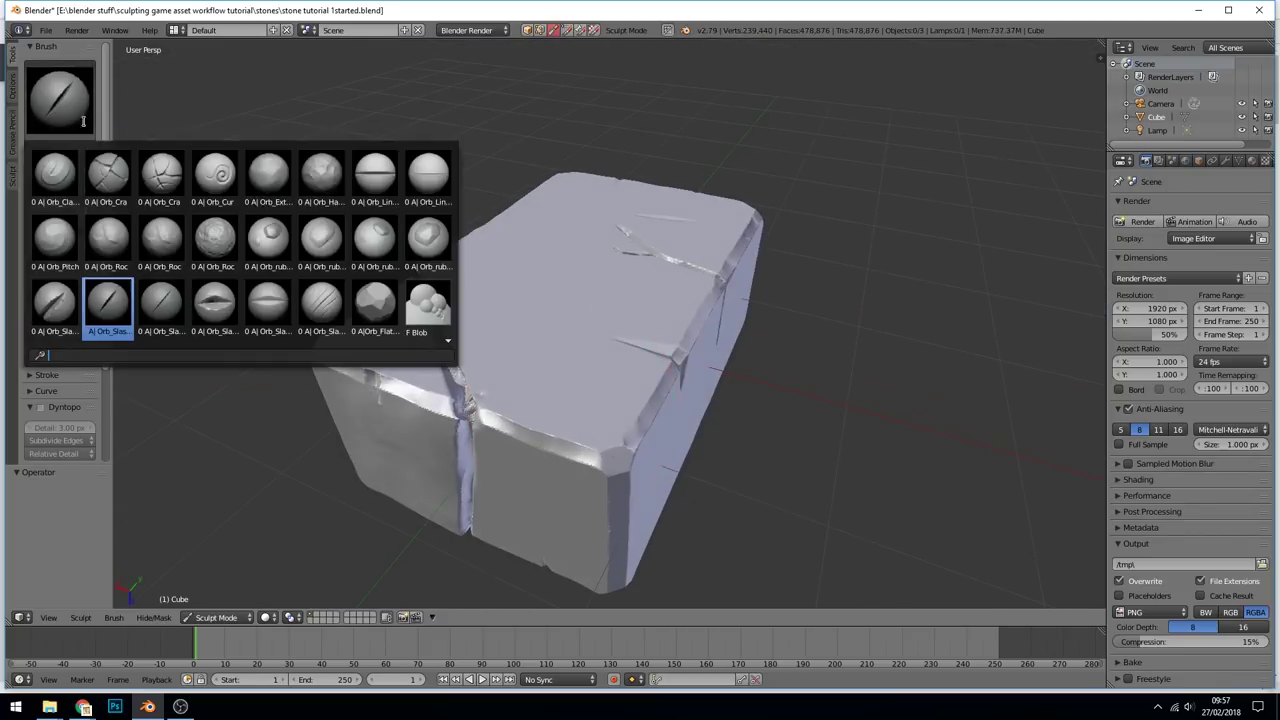
{"action": "left_click", "coordinate": [51, 298]}
{"action": "mouse_move", "coordinate": [600, 360]}
{"action": "middle_mouse_down"}
{"action": "mouse_move", "coordinate": [696, 351]}
{"action": "mouse_move", "coordinate": [634, 389]}
{"action": "middle_mouse_up"}
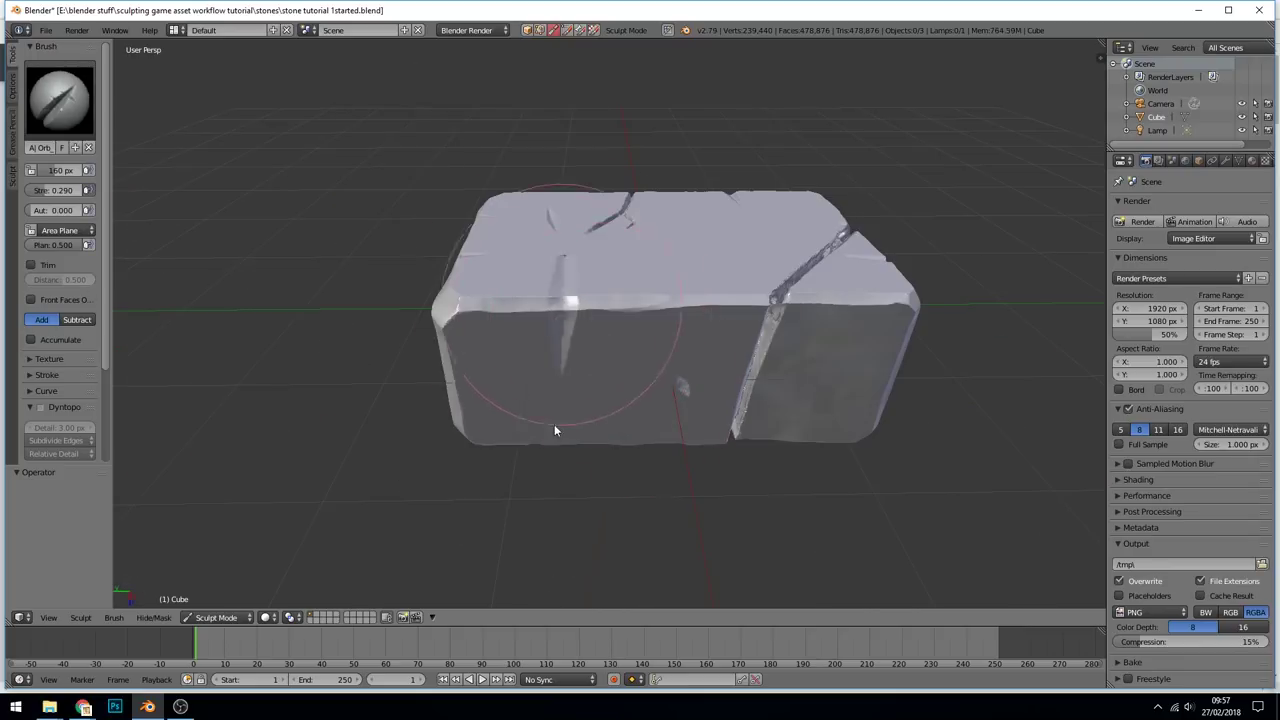
Cut a jagged slash gouge across the underside edge of the long side that carries the branching crack.
{"action": "middle_click_drag", "start_coordinate": [554, 431], "coordinate": [760, 195]}
{"action": "scroll", "coordinate": [700, 247], "scroll_direction": "down", "scroll_amount": 4}
{"action": "middle_click_drag", "start_coordinate": [450, 410], "coordinate": [603, 278]}
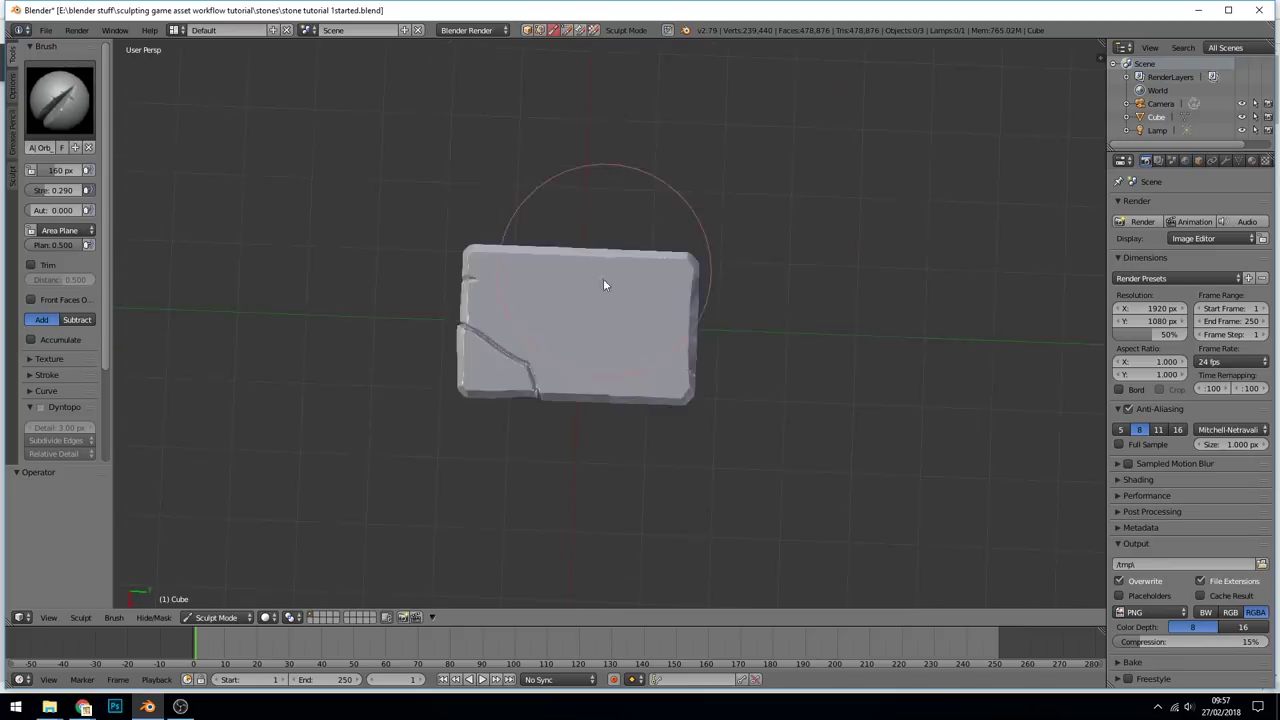
{"action": "scroll", "coordinate": [603, 278], "scroll_direction": "up", "scroll_amount": 5}
{"action": "left_click_drag", "start_coordinate": [600, 251], "coordinate": [628, 357]}
{"action": "key", "text": "ctrl+z"}
{"action": "middle_click_drag", "start_coordinate": [638, 300], "coordinate": [650, 421]}
{"action": "left_click_drag", "start_coordinate": [690, 208], "coordinate": [665, 352]}
{"action": "middle_click_drag", "start_coordinate": [622, 352], "coordinate": [580, 330]}
Switch to an Orb rock brush with anchored strokes and stamp subtle unevenness onto the top face.
{"action": "left_click", "coordinate": [60, 100]}
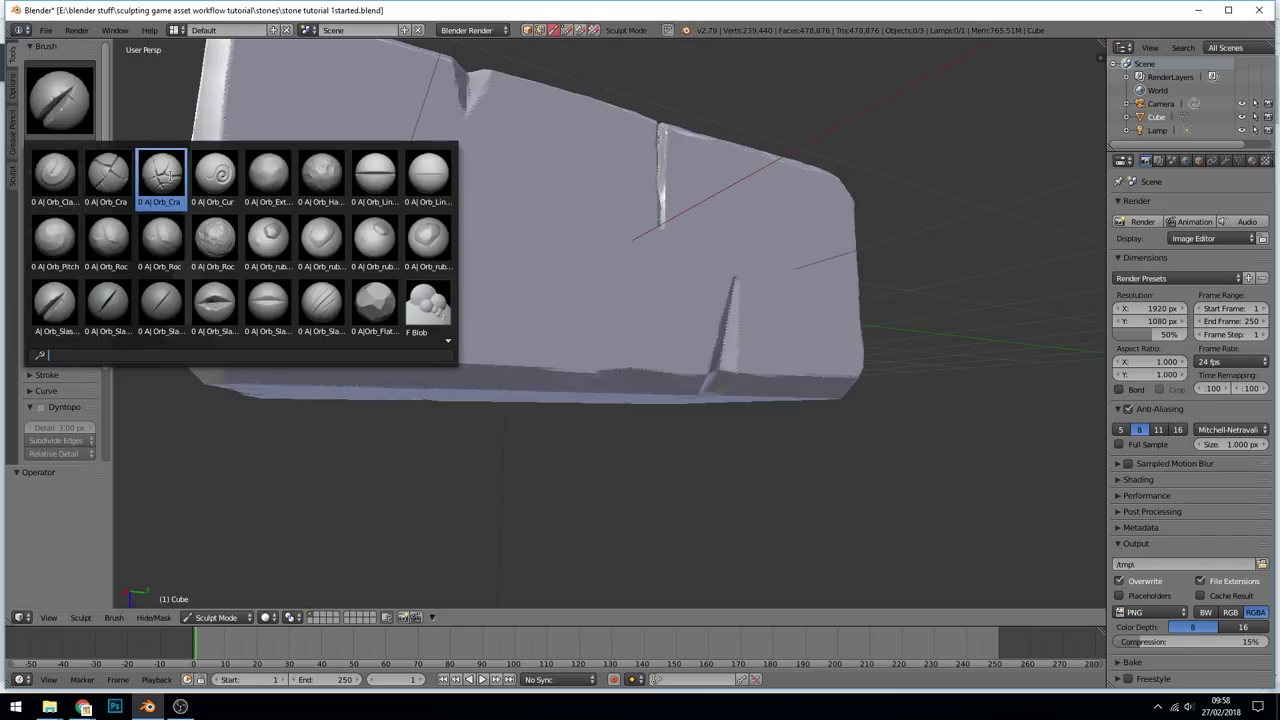
{"action": "left_click", "coordinate": [163, 240]}
{"action": "middle_click_drag", "start_coordinate": [525, 297], "coordinate": [540, 334]}
{"action": "scroll", "coordinate": [540, 334], "scroll_direction": "down", "scroll_amount": 4}
{"action": "left_click", "coordinate": [30, 326]}
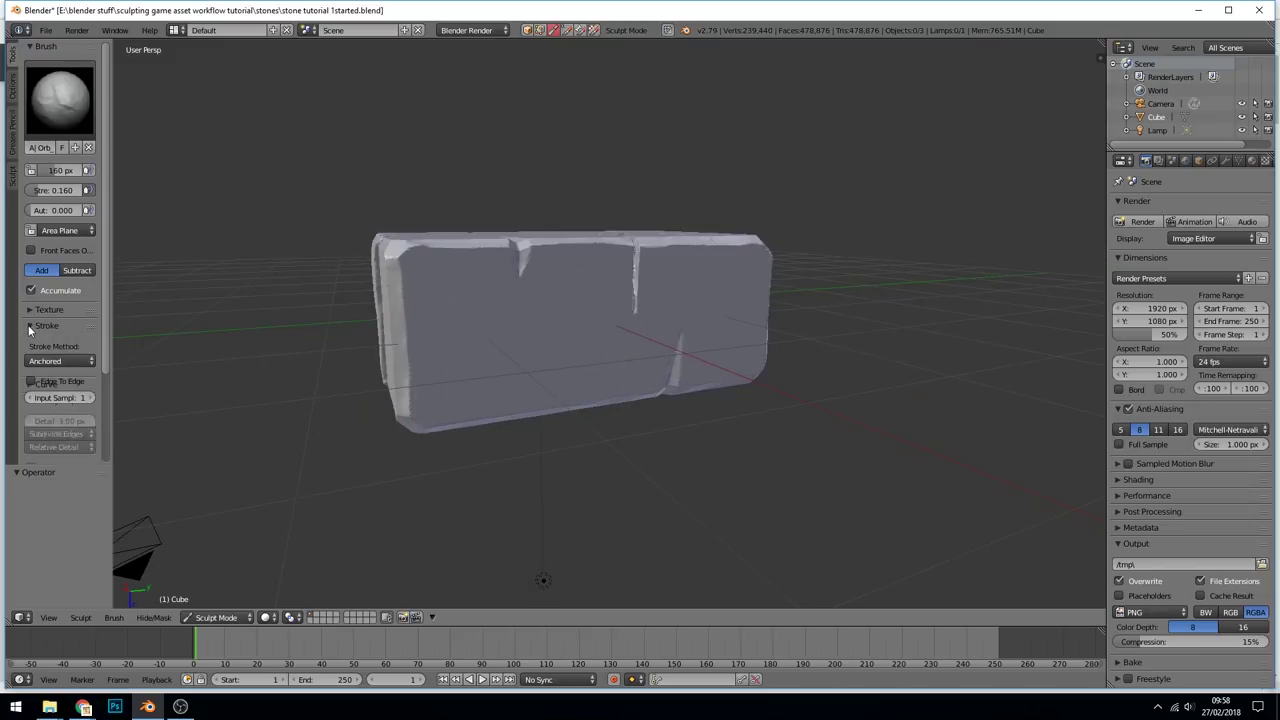
{"action": "middle_click_drag", "start_coordinate": [470, 359], "coordinate": [520, 426]}
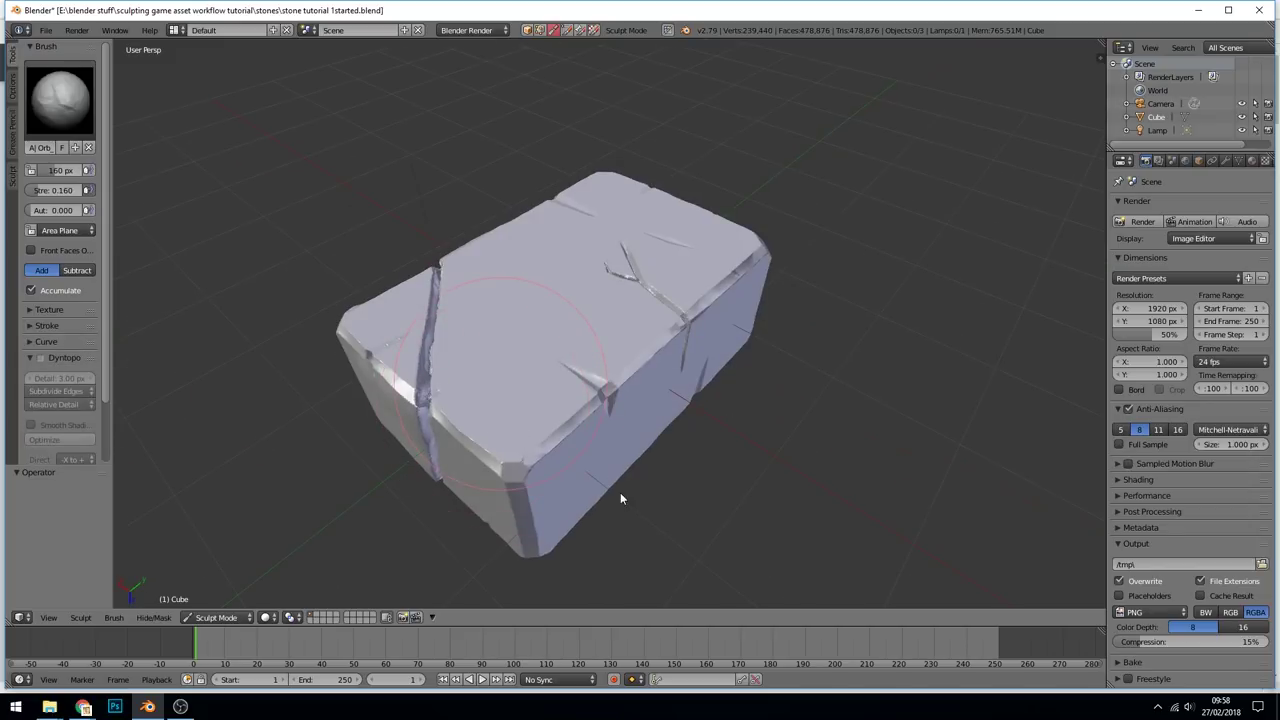
{"action": "left_click_drag", "start_coordinate": [634, 512], "coordinate": [659, 558]}
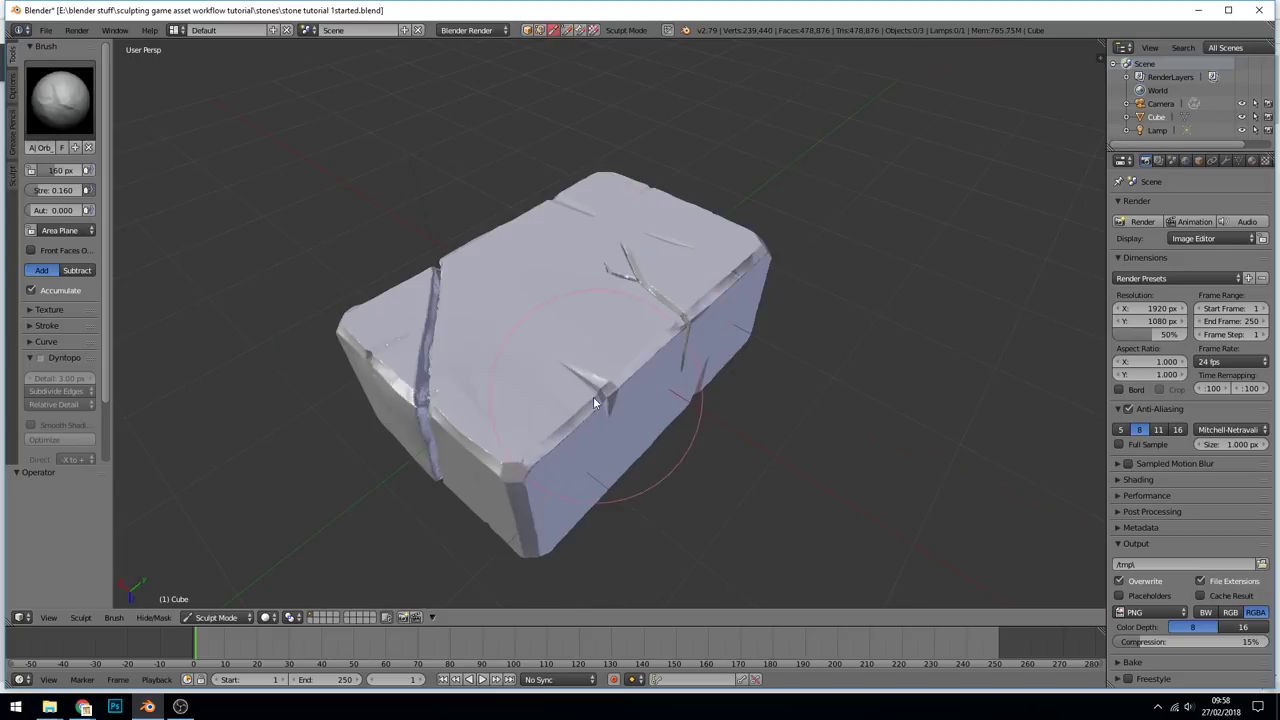
Stamp the Orb rock texture in large patches over the end faces and long side faces.
{"action": "middle_click_drag", "start_coordinate": [593, 396], "coordinate": [550, 383]}
{"action": "key", "text": "f"}
{"action": "right_click", "coordinate": [671, 503]}
{"action": "mouse_move", "coordinate": [671, 503]}
{"action": "middle_mouse_down"}
{"action": "mouse_move", "coordinate": [591, 349]}
{"action": "mouse_move", "coordinate": [485, 396]}
{"action": "middle_mouse_up"}
{"action": "key", "text": "f"}
{"action": "right_click", "coordinate": [583, 506]}
{"action": "mouse_move", "coordinate": [583, 506]}
{"action": "middle_mouse_down"}
{"action": "mouse_move", "coordinate": [585, 392]}
{"action": "mouse_move", "coordinate": [688, 402]}
{"action": "middle_mouse_up"}
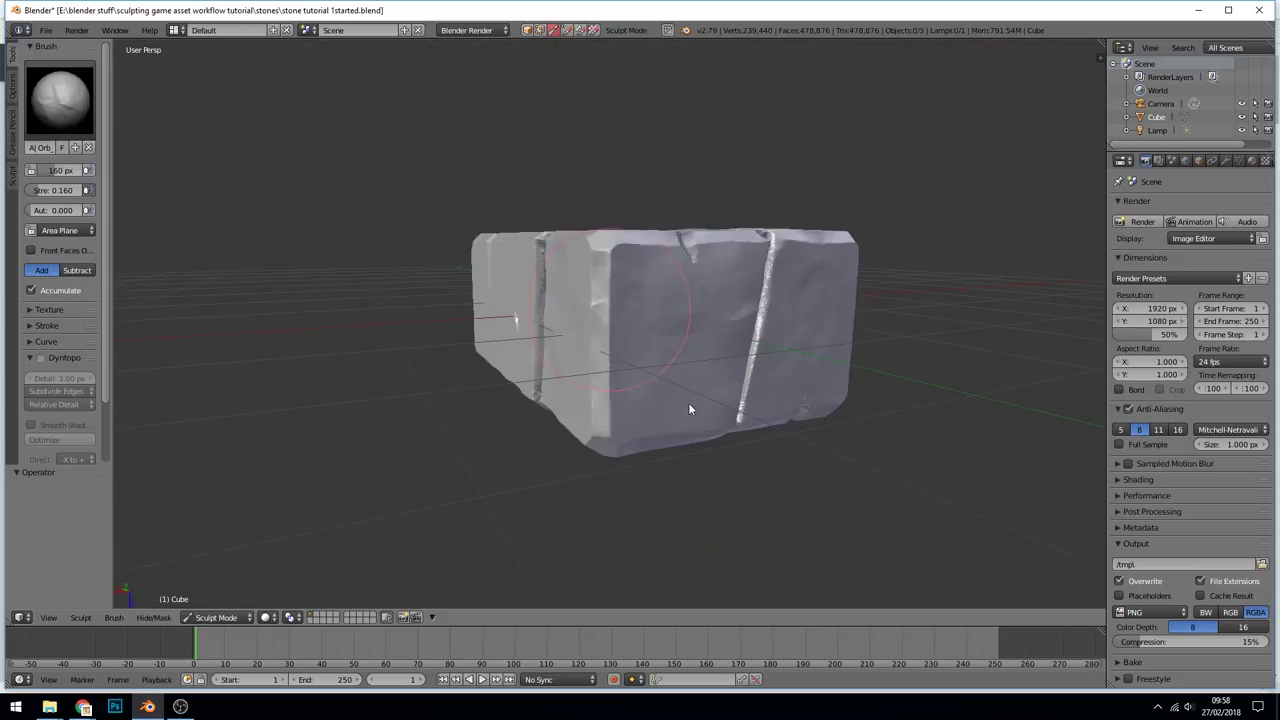
{"action": "key", "text": "f"}
{"action": "right_click", "coordinate": [766, 516]}
{"action": "middle_click_drag", "start_coordinate": [766, 516], "coordinate": [616, 376]}
{"action": "key", "text": "f"}
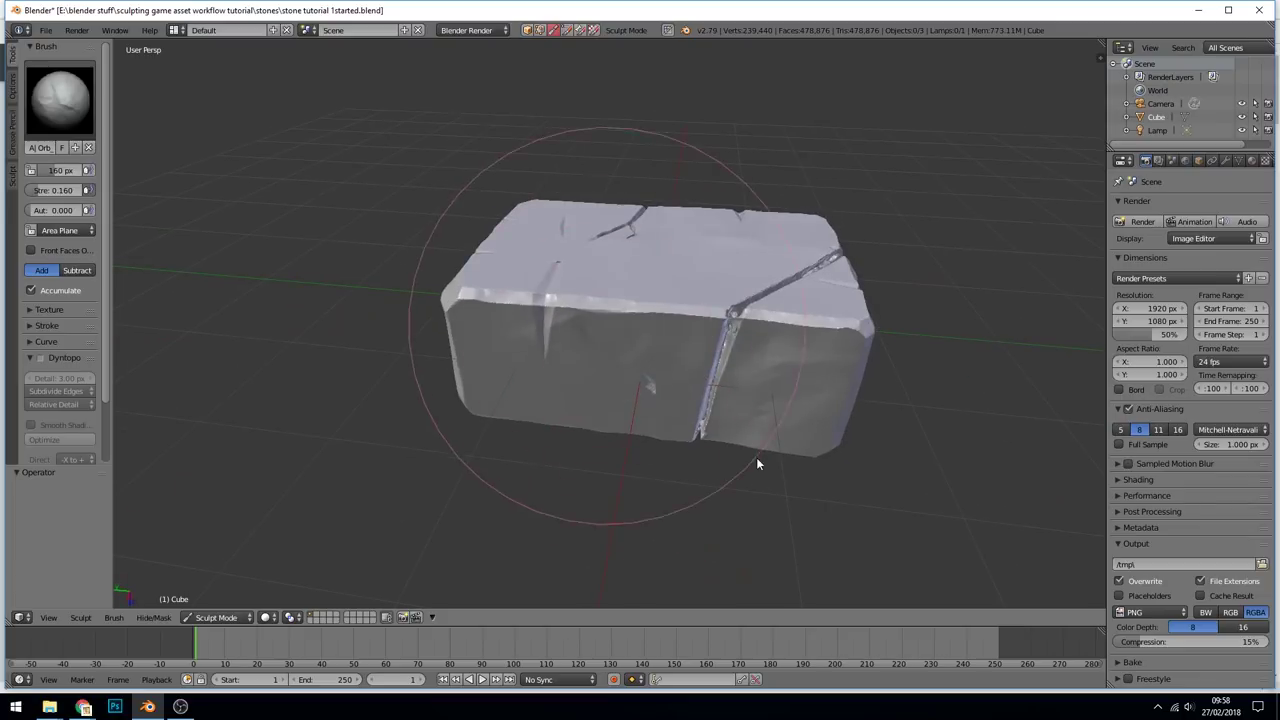
{"action": "right_click", "coordinate": [756, 457]}
Stamp the Orb rock texture over the underside and the long side with the branching crack.
{"action": "middle_click_drag", "start_coordinate": [756, 457], "coordinate": [608, 306]}
{"action": "middle_click_drag", "start_coordinate": [603, 354], "coordinate": [624, 286]}
{"action": "middle_click_drag", "start_coordinate": [683, 323], "coordinate": [706, 283]}
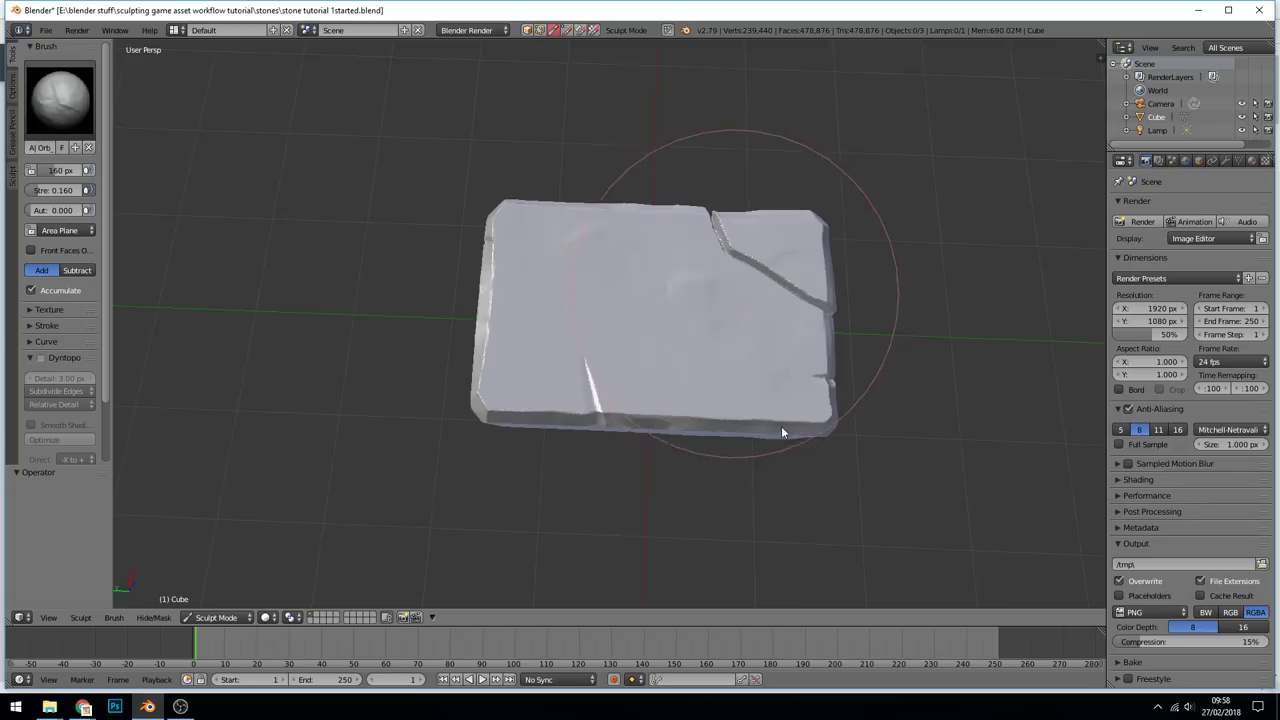
{"action": "middle_click_drag", "start_coordinate": [780, 431], "coordinate": [563, 326]}
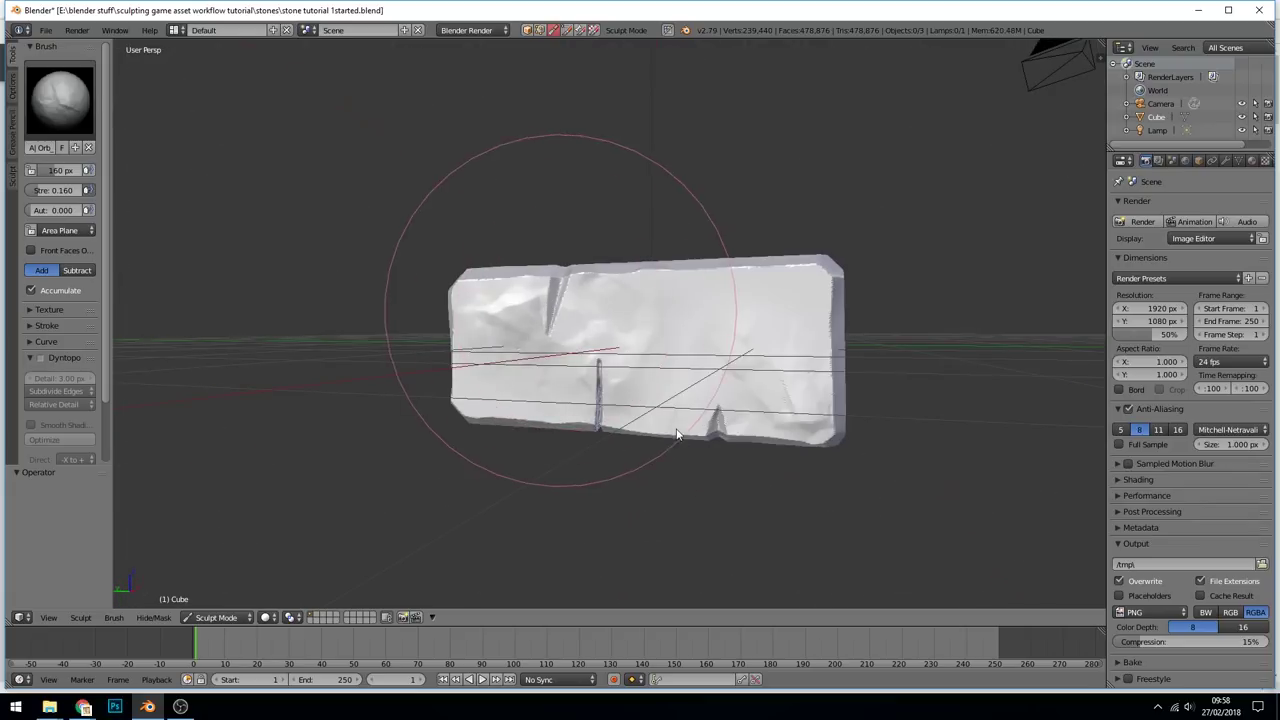
{"action": "middle_click_drag", "start_coordinate": [687, 311], "coordinate": [714, 312]}
{"action": "mouse_move", "coordinate": [670, 472]}
{"action": "middle_mouse_down"}
{"action": "mouse_move", "coordinate": [768, 363]}
{"action": "mouse_move", "coordinate": [751, 406]}
{"action": "mouse_move", "coordinate": [643, 334]}
{"action": "mouse_move", "coordinate": [700, 398]}
{"action": "mouse_move", "coordinate": [598, 484]}
{"action": "mouse_move", "coordinate": [490, 488]}
{"action": "mouse_move", "coordinate": [461, 541]}
{"action": "mouse_move", "coordinate": [485, 515]}
{"action": "middle_mouse_up"}
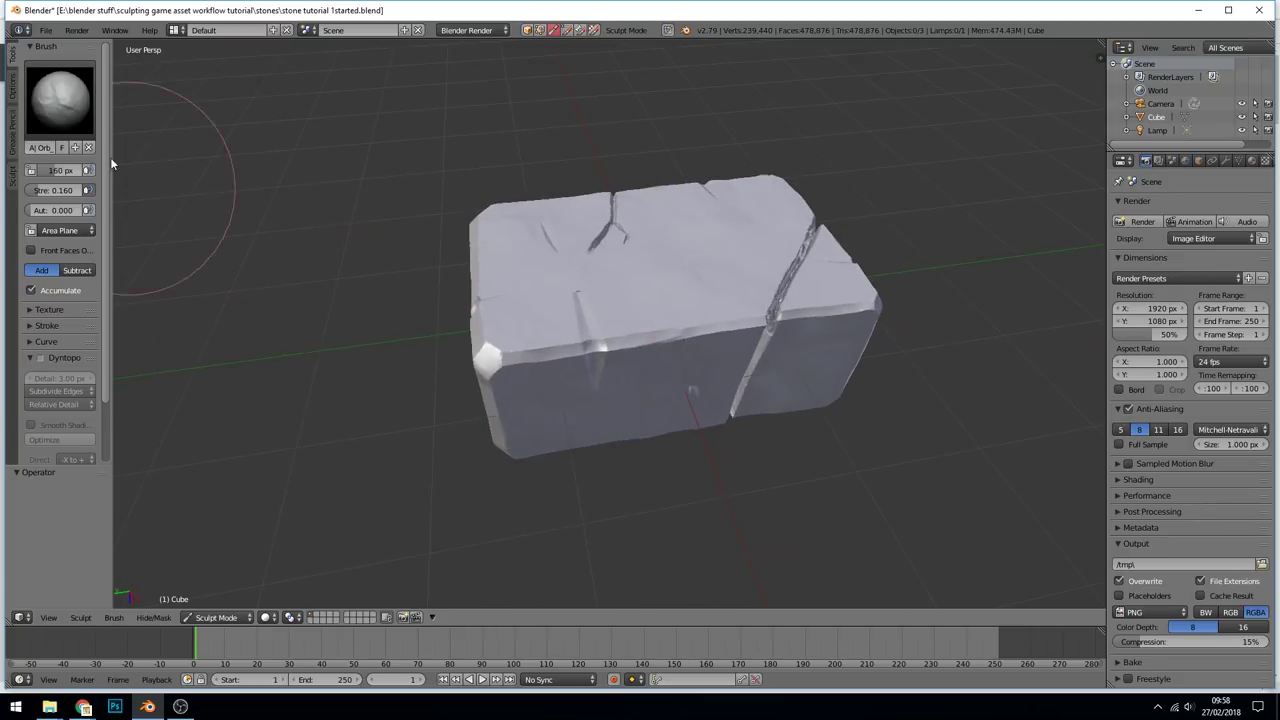
Switch to the first Orb_rub brush and stamp a small chipped hole in the top face beside the branching crack.
{"action": "left_click", "coordinate": [75, 110]}
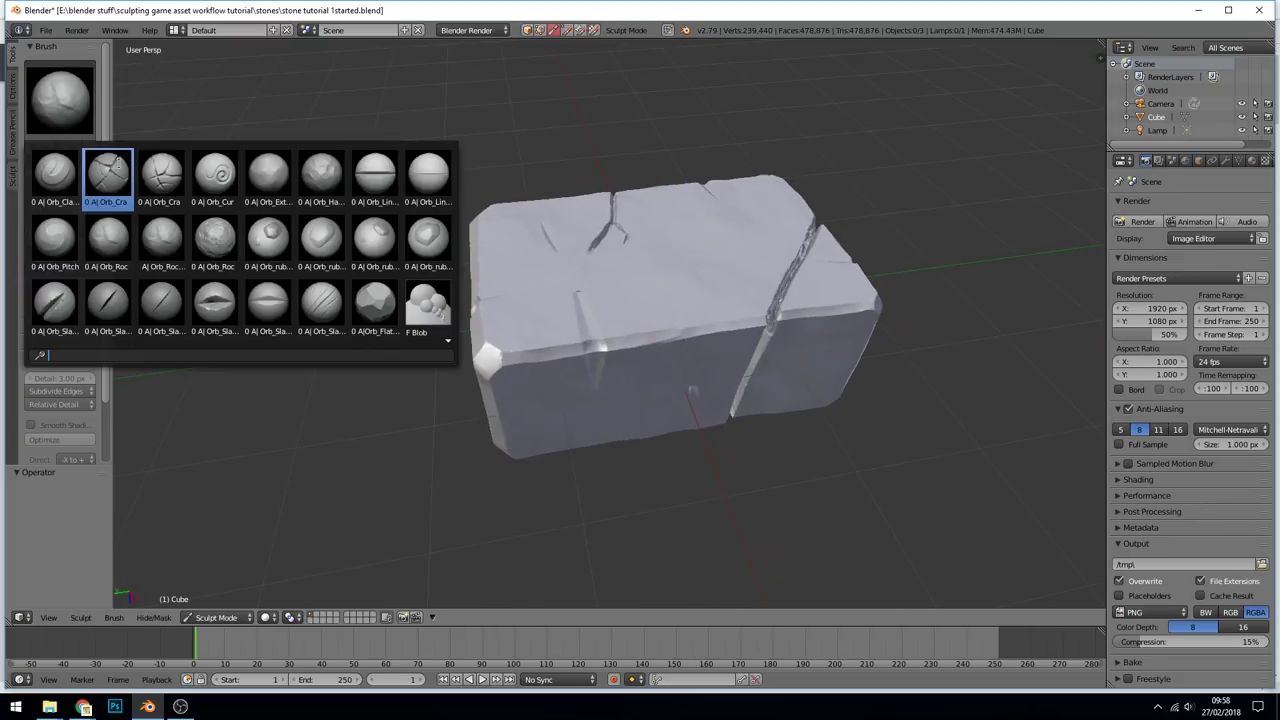
{"action": "left_click", "coordinate": [268, 238]}
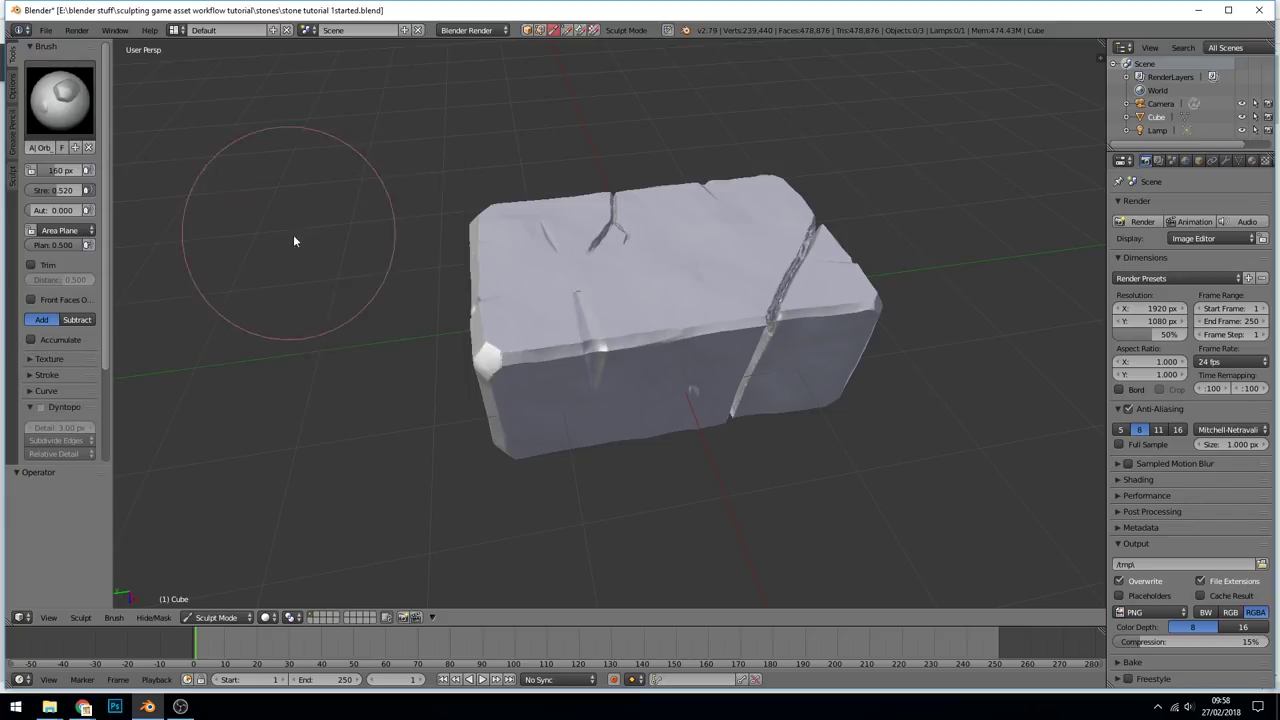
{"action": "middle_click_drag", "start_coordinate": [732, 350], "coordinate": [727, 388]}
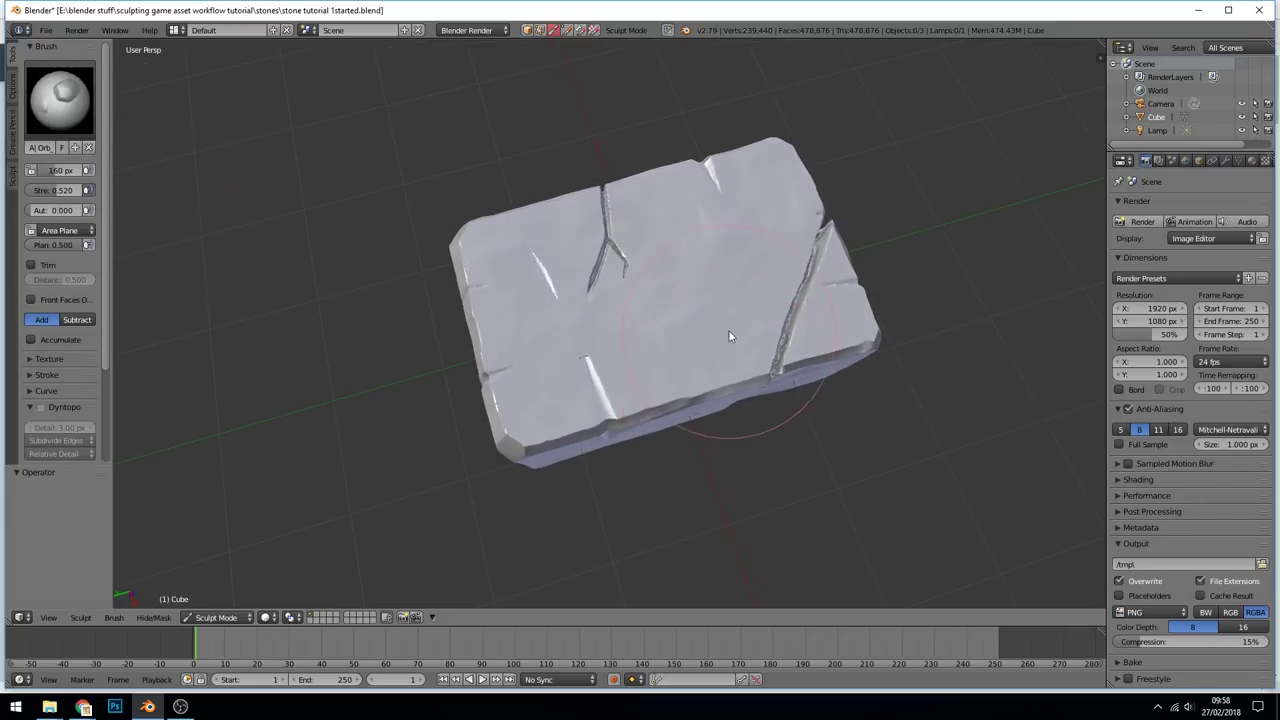
{"action": "middle_click_drag", "start_coordinate": [729, 333], "coordinate": [757, 293], "text": "ctrl"}
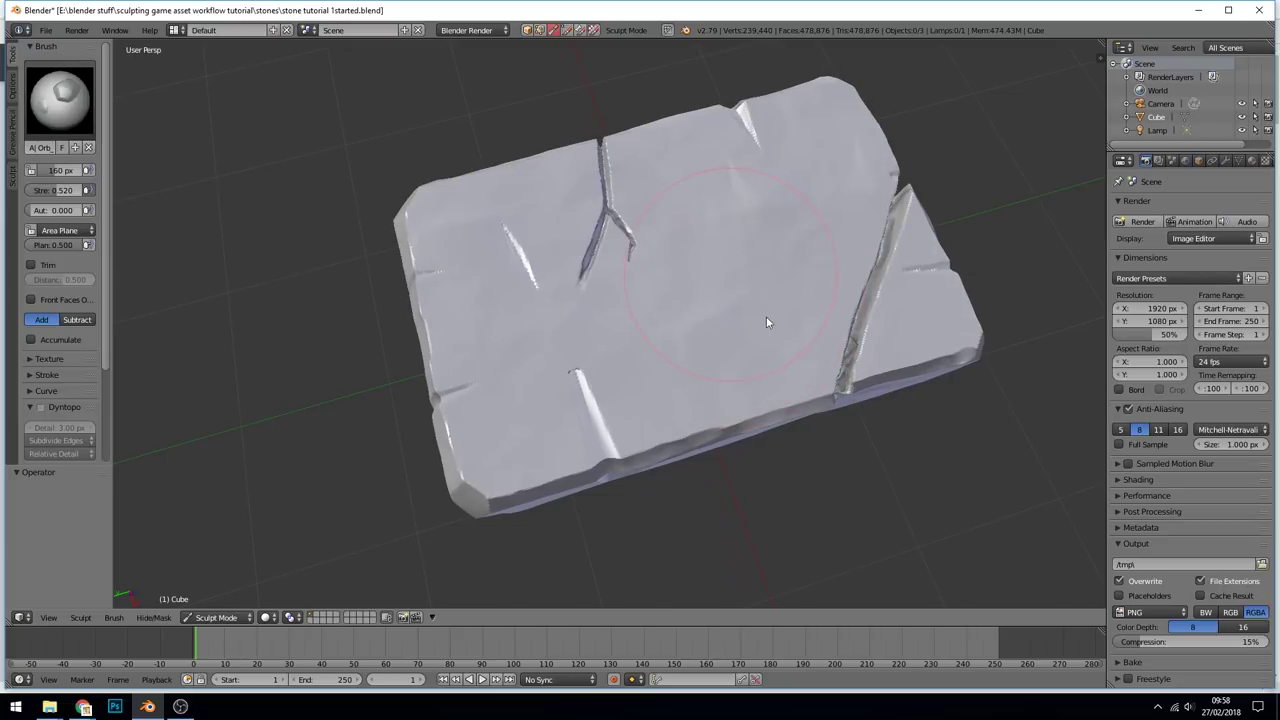
{"action": "left_click", "coordinate": [775, 336]}
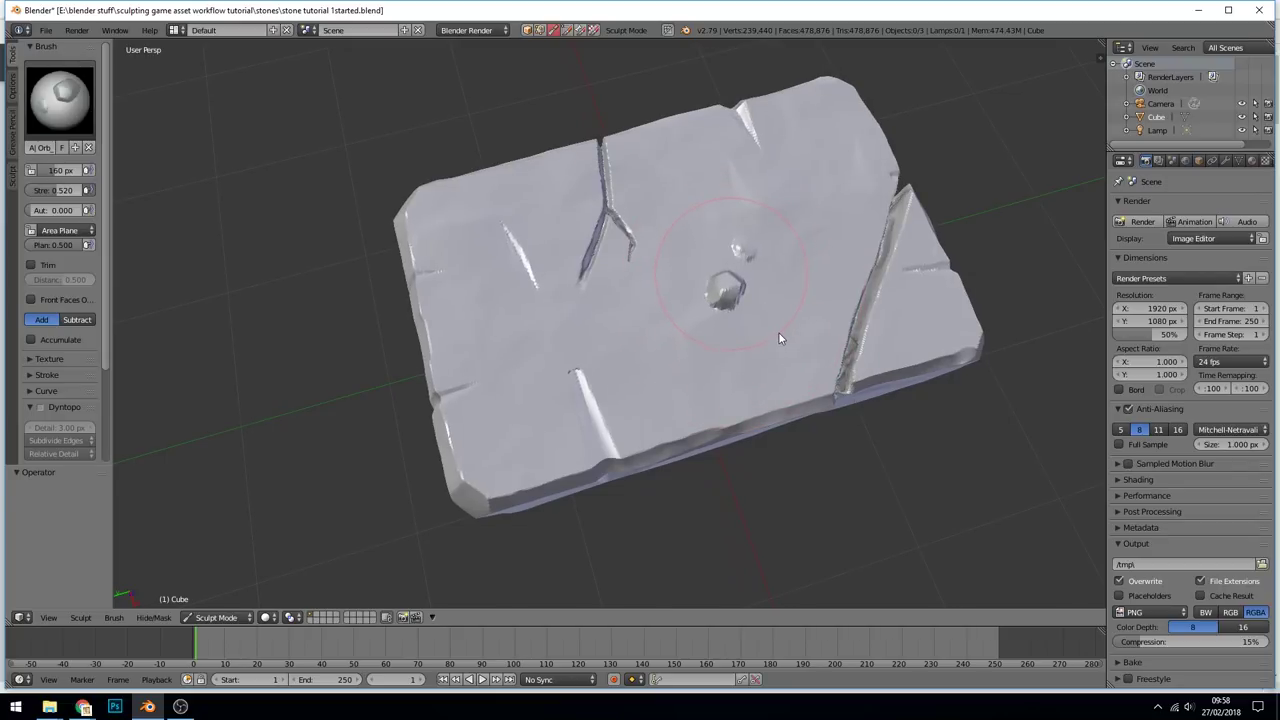
{"action": "left_click_drag", "start_coordinate": [779, 333], "coordinate": [799, 333]}
{"action": "mouse_move", "coordinate": [799, 333]}
{"action": "middle_mouse_down"}
{"action": "mouse_move", "coordinate": [736, 253]}
{"action": "mouse_move", "coordinate": [696, 279]}
{"action": "mouse_move", "coordinate": [689, 251]}
{"action": "middle_mouse_up"}
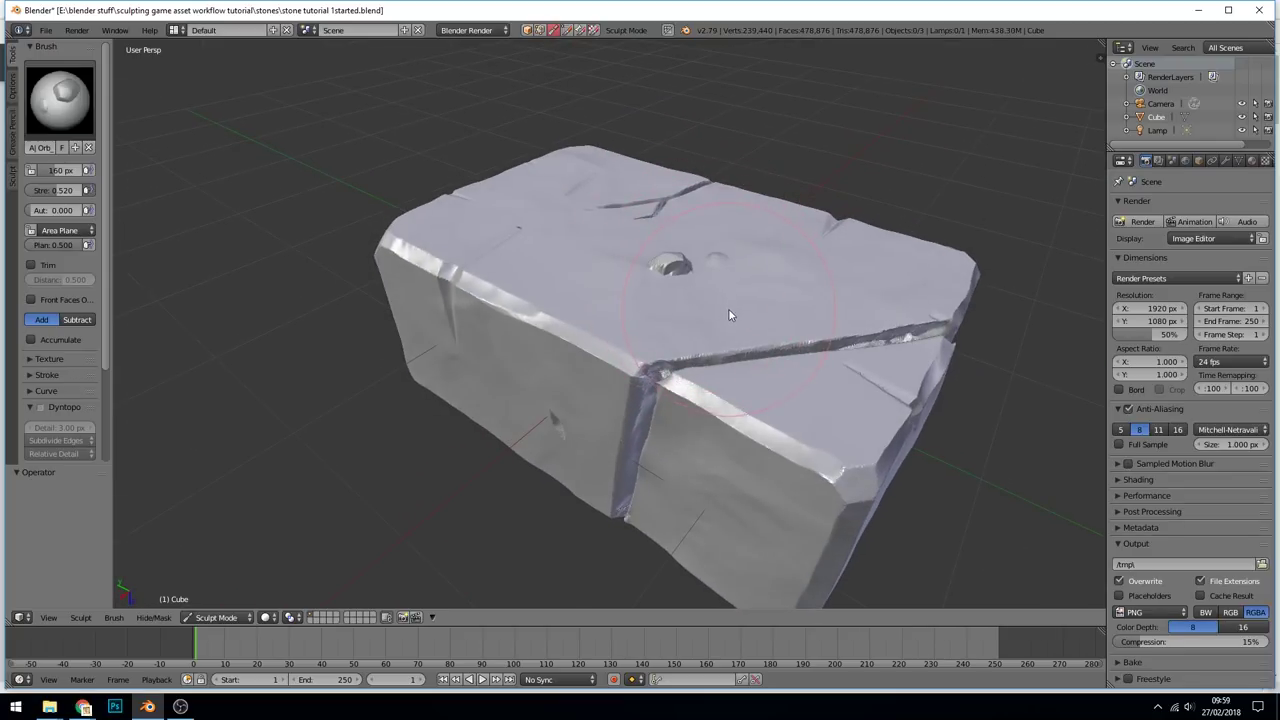
{"action": "middle_click_drag", "start_coordinate": [740, 306], "coordinate": [742, 333]}
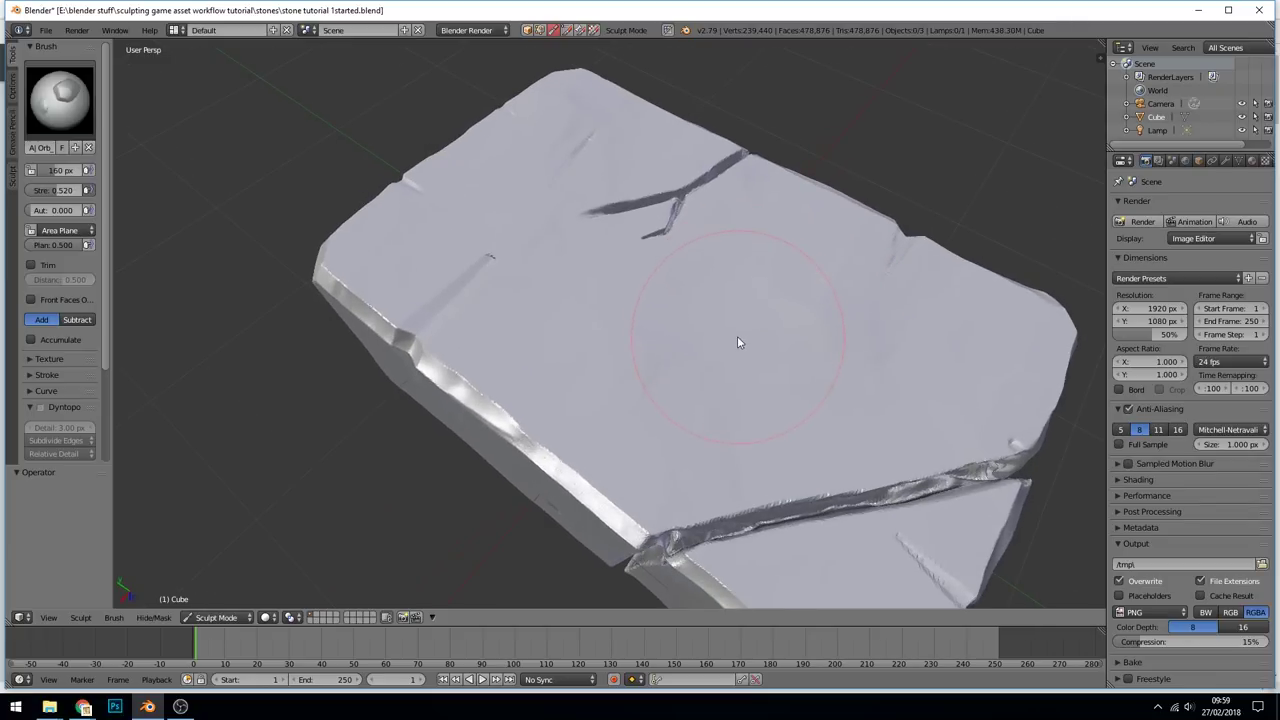
{"action": "left_click_drag", "start_coordinate": [728, 327], "coordinate": [799, 342]}
Try a chip on the end face, undo it, and lower the brush strength.
{"action": "mouse_move", "coordinate": [799, 342]}
{"action": "middle_mouse_down"}
{"action": "mouse_move", "coordinate": [903, 309]}
{"action": "mouse_move", "coordinate": [954, 351]}
{"action": "mouse_move", "coordinate": [853, 302]}
{"action": "mouse_move", "coordinate": [794, 382]}
{"action": "mouse_move", "coordinate": [816, 370]}
{"action": "mouse_move", "coordinate": [797, 262]}
{"action": "mouse_move", "coordinate": [744, 263]}
{"action": "middle_mouse_up"}
{"action": "left_click_drag", "start_coordinate": [744, 258], "coordinate": [788, 319]}
{"action": "key", "text": "ctrl+z"}
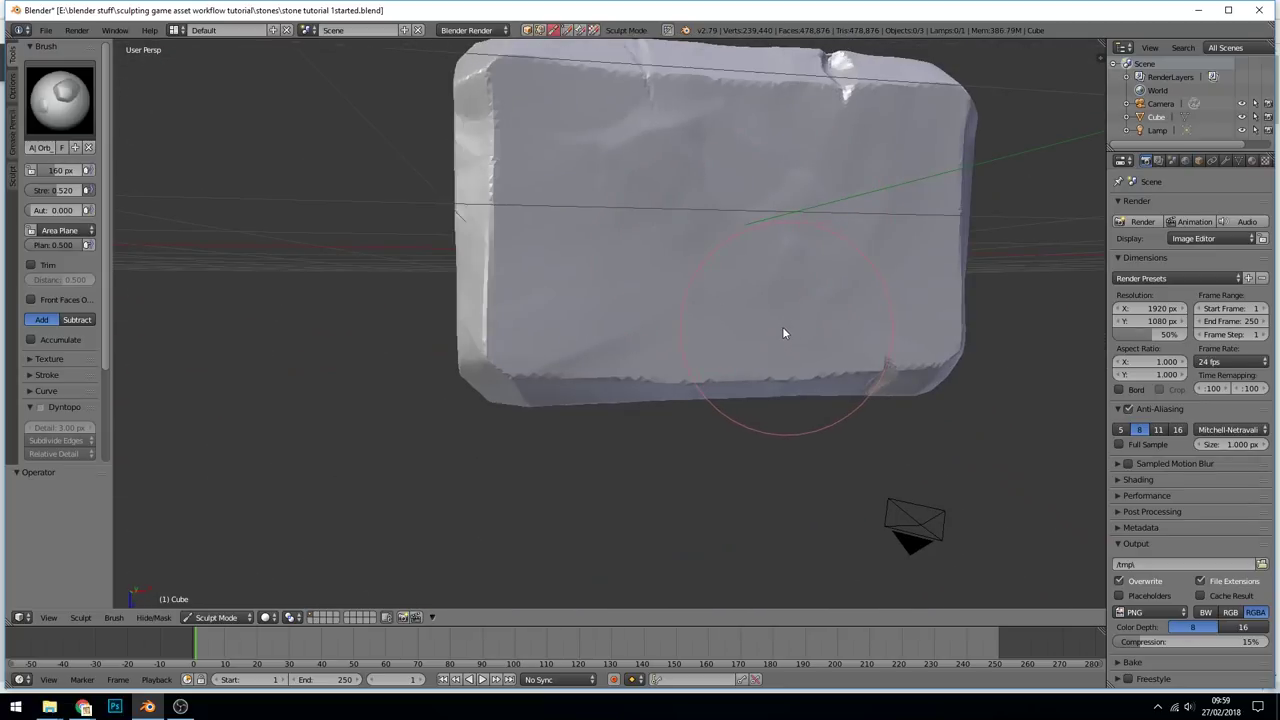
{"action": "left_click_drag", "start_coordinate": [62, 190], "coordinate": [43, 193]}
{"action": "middle_click_drag", "start_coordinate": [678, 265], "coordinate": [636, 304]}
Switch to a smoother Orb_rub brush and stamp shallow dents beside the gouge on the long side.
{"action": "left_click", "coordinate": [59, 100]}
{"action": "left_click", "coordinate": [391, 286]}
{"action": "left_click_drag", "start_coordinate": [391, 286], "coordinate": [423, 331]}
{"action": "middle_click_drag", "start_coordinate": [423, 331], "coordinate": [467, 286]}
{"action": "scroll", "coordinate": [467, 286], "scroll_direction": "up", "scroll_amount": 4}
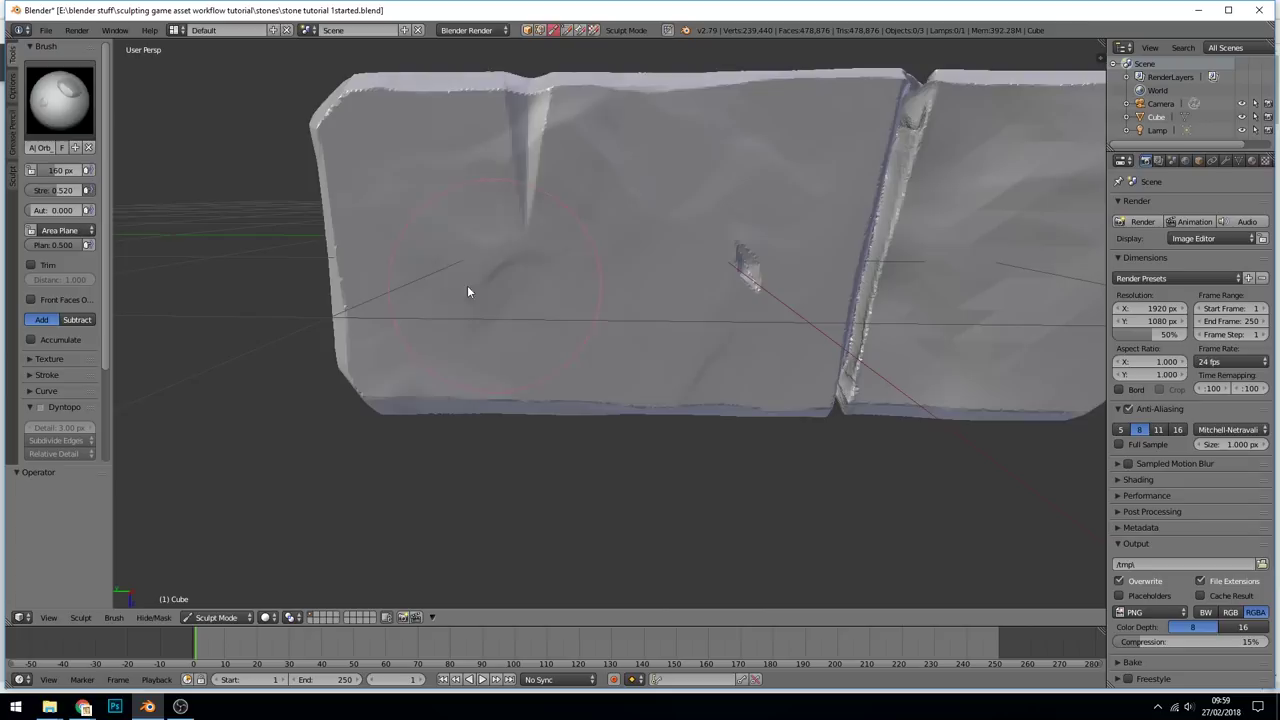
{"action": "left_click_drag", "start_coordinate": [408, 262], "coordinate": [436, 300]}
{"action": "middle_click_drag", "start_coordinate": [436, 300], "coordinate": [450, 380]}
Switch to the faceted Orb_rub brush, lower its strength to 0.097, and stamp chips and dents around the block's faces.
{"action": "left_click", "coordinate": [49, 107]}
{"action": "left_click_drag", "start_coordinate": [58, 191], "coordinate": [37, 194]}
{"action": "middle_click_drag", "start_coordinate": [470, 250], "coordinate": [571, 371]}
{"action": "left_click_drag", "start_coordinate": [571, 371], "coordinate": [614, 428]}
{"action": "mouse_move", "coordinate": [614, 428]}
{"action": "middle_mouse_down"}
{"action": "mouse_move", "coordinate": [792, 282]}
{"action": "mouse_move", "coordinate": [680, 150]}
{"action": "middle_mouse_up"}
{"action": "left_click_drag", "start_coordinate": [540, 365], "coordinate": [598, 411]}
{"action": "mouse_move", "coordinate": [598, 416]}
{"action": "middle_mouse_down"}
{"action": "mouse_move", "coordinate": [663, 251]}
{"action": "mouse_move", "coordinate": [628, 331]}
{"action": "middle_mouse_up"}
{"action": "key", "text": "shift+f"}
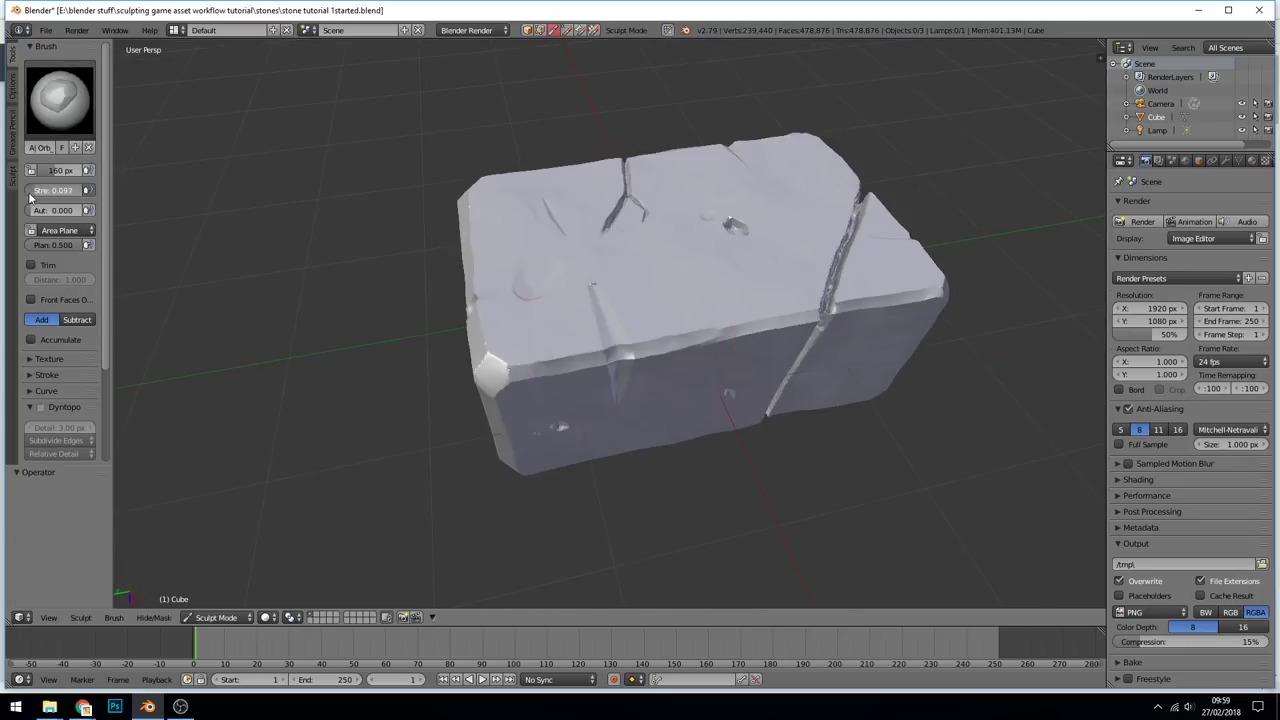
{"action": "mouse_move", "coordinate": [765, 410]}
{"action": "middle_mouse_down"}
{"action": "mouse_move", "coordinate": [669, 240]}
{"action": "mouse_move", "coordinate": [845, 229]}
{"action": "mouse_move", "coordinate": [945, 206]}
{"action": "mouse_move", "coordinate": [770, 341]}
{"action": "mouse_move", "coordinate": [629, 214]}
{"action": "mouse_move", "coordinate": [520, 329]}
{"action": "mouse_move", "coordinate": [820, 383]}
{"action": "mouse_move", "coordinate": [737, 326]}
{"action": "mouse_move", "coordinate": [766, 300]}
{"action": "mouse_move", "coordinate": [712, 354]}
{"action": "middle_mouse_up"}
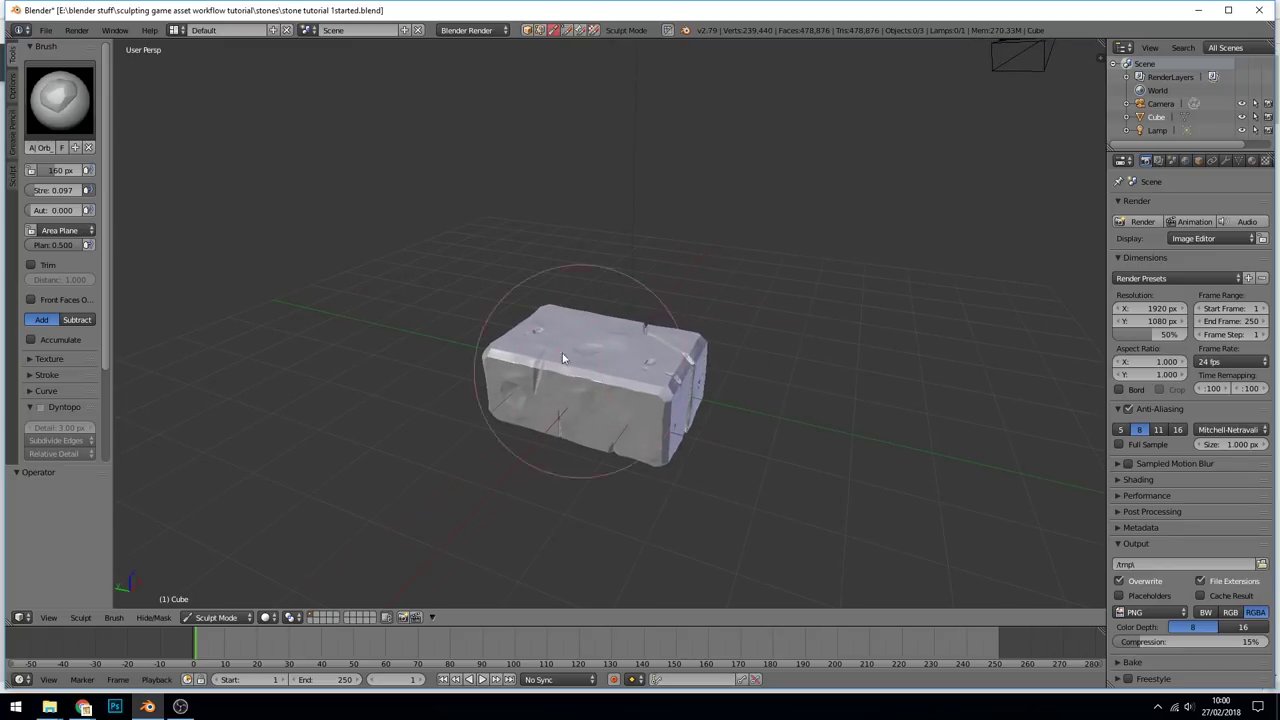
With the Orb crack brush at a 19 px radius, carve a new crack down the long side from its plain edge.
{"action": "key", "text": "x"}
{"action": "scroll", "coordinate": [627, 426], "scroll_direction": "up", "scroll_amount": 4}
{"action": "key", "text": "f"}
{"action": "left_click", "coordinate": [533, 426]}
{"action": "left_click_drag", "start_coordinate": [627, 423], "coordinate": [600, 515]}
{"action": "scroll", "coordinate": [669, 314], "scroll_direction": "up", "scroll_amount": 3}
{"action": "middle_click_drag", "start_coordinate": [648, 482], "coordinate": [663, 240]}
{"action": "left_click_drag", "start_coordinate": [610, 410], "coordinate": [600, 557]}
Carve a bent side branch off the new crack on the long side face.
{"action": "mouse_move", "coordinate": [600, 440]}
{"action": "left_mouse_down"}
{"action": "mouse_move", "coordinate": [566, 494]}
{"action": "mouse_move", "coordinate": [506, 478]}
{"action": "left_mouse_up"}
{"action": "middle_click_drag", "start_coordinate": [548, 491], "coordinate": [626, 372]}
{"action": "left_click_drag", "start_coordinate": [540, 449], "coordinate": [449, 488]}
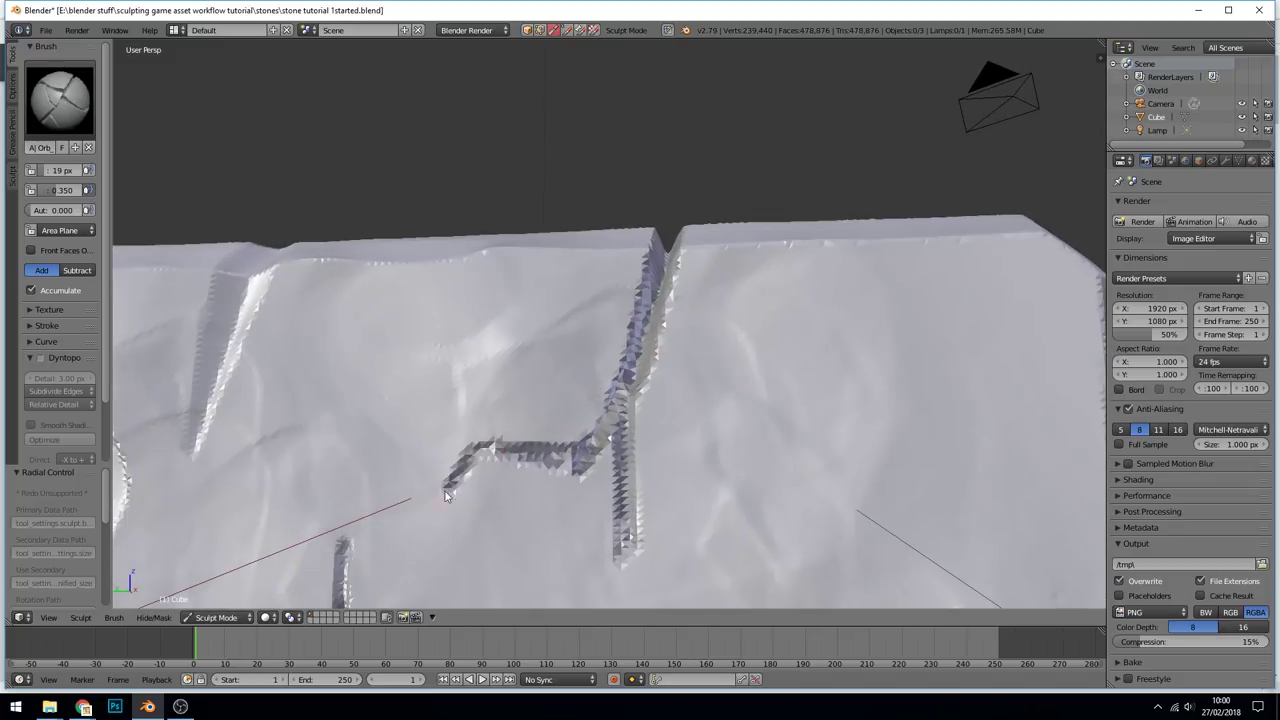
Turn on Dyntopo, set the crack brush radius to 34 px, and retrace the new crack with finer geometry.
{"action": "left_click", "coordinate": [40, 358]}
{"action": "key", "text": "f"}
{"action": "left_click", "coordinate": [650, 315]}
{"action": "mouse_move", "coordinate": [675, 256]}
{"action": "left_mouse_down"}
{"action": "mouse_move", "coordinate": [640, 340]}
{"action": "mouse_move", "coordinate": [622, 556]}
{"action": "left_mouse_up"}
{"action": "middle_click_drag", "start_coordinate": [626, 394], "coordinate": [657, 400]}
{"action": "left_click_drag", "start_coordinate": [630, 385], "coordinate": [600, 440]}
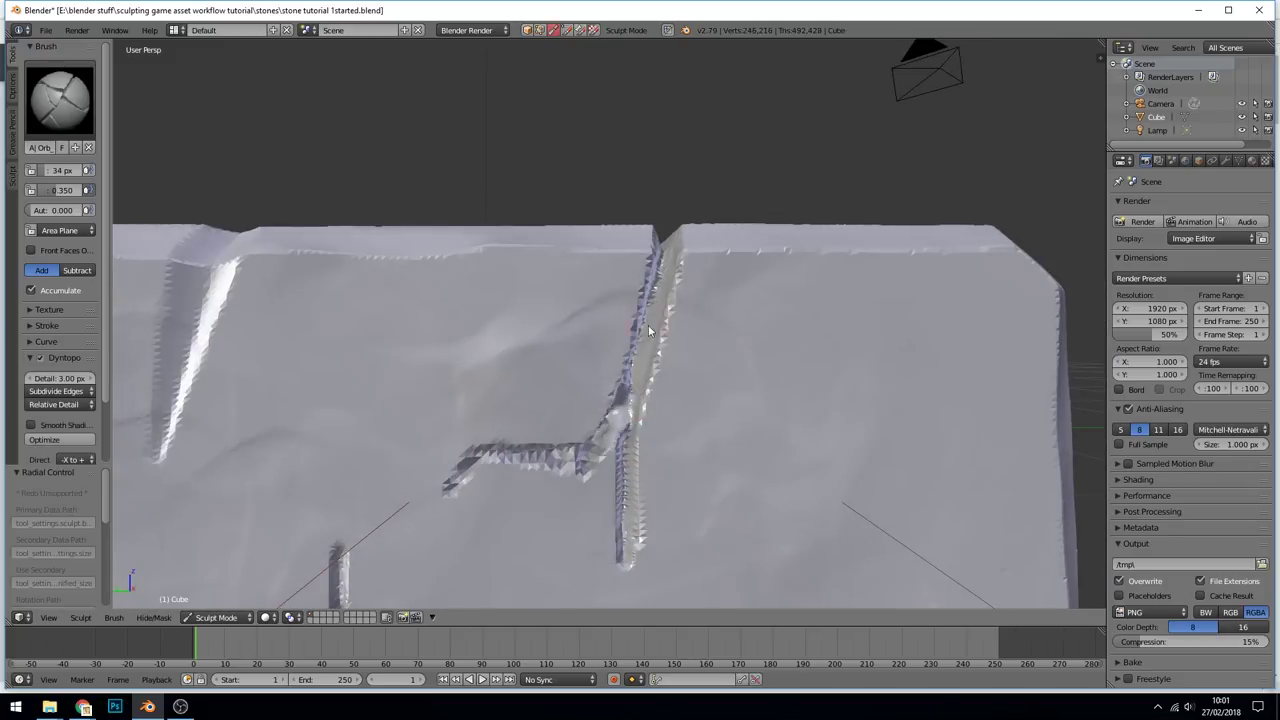
{"action": "mouse_move", "coordinate": [649, 329]}
{"action": "left_mouse_down"}
{"action": "mouse_move", "coordinate": [476, 466]}
{"action": "mouse_move", "coordinate": [600, 430]}
{"action": "mouse_move", "coordinate": [625, 400]}
{"action": "left_mouse_up"}
Extend the new crack over the block's edge onto the adjoining broad face.
{"action": "mouse_move", "coordinate": [625, 400]}
{"action": "middle_mouse_down"}
{"action": "mouse_move", "coordinate": [676, 165]}
{"action": "mouse_move", "coordinate": [671, 230]}
{"action": "middle_mouse_up"}
{"action": "scroll", "coordinate": [666, 420], "scroll_direction": "down", "scroll_amount": 8}
{"action": "mouse_move", "coordinate": [663, 434]}
{"action": "middle_mouse_down"}
{"action": "mouse_move", "coordinate": [674, 452]}
{"action": "mouse_move", "coordinate": [545, 438]}
{"action": "mouse_move", "coordinate": [600, 437]}
{"action": "middle_mouse_up"}
{"action": "scroll", "coordinate": [600, 437], "scroll_direction": "up", "scroll_amount": 8}
{"action": "mouse_move", "coordinate": [664, 308]}
{"action": "middle_mouse_down"}
{"action": "mouse_move", "coordinate": [658, 289]}
{"action": "mouse_move", "coordinate": [704, 343]}
{"action": "mouse_move", "coordinate": [530, 320]}
{"action": "mouse_move", "coordinate": [508, 334]}
{"action": "middle_mouse_up"}
{"action": "scroll", "coordinate": [658, 289], "scroll_direction": "down", "scroll_amount": 3}
With the Orb slash brush at a 34 px radius, cut a gouge across the long edge beside the existing crack.
{"action": "left_click", "coordinate": [60, 98]}
{"action": "left_click", "coordinate": [217, 309]}
{"action": "scroll", "coordinate": [480, 320], "scroll_direction": "up", "scroll_amount": 3}
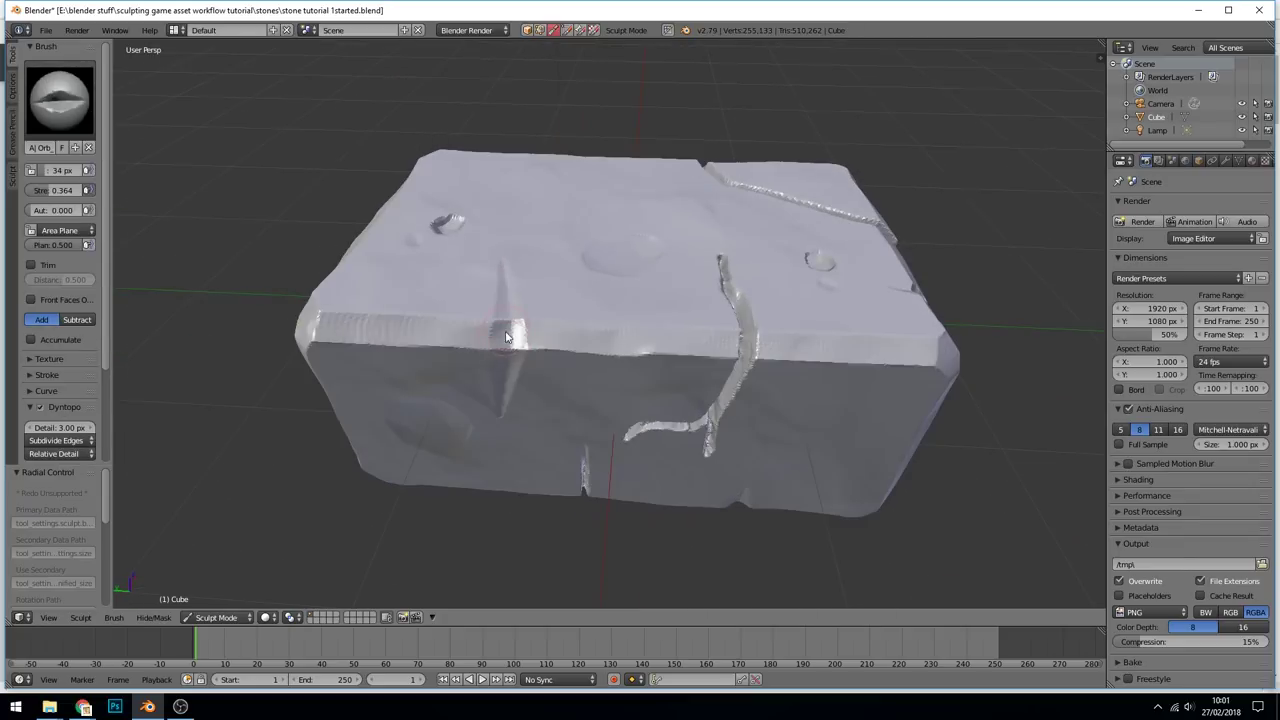
{"action": "left_click_drag", "start_coordinate": [508, 330], "coordinate": [531, 467]}
{"action": "middle_click_drag", "start_coordinate": [501, 483], "coordinate": [689, 397]}
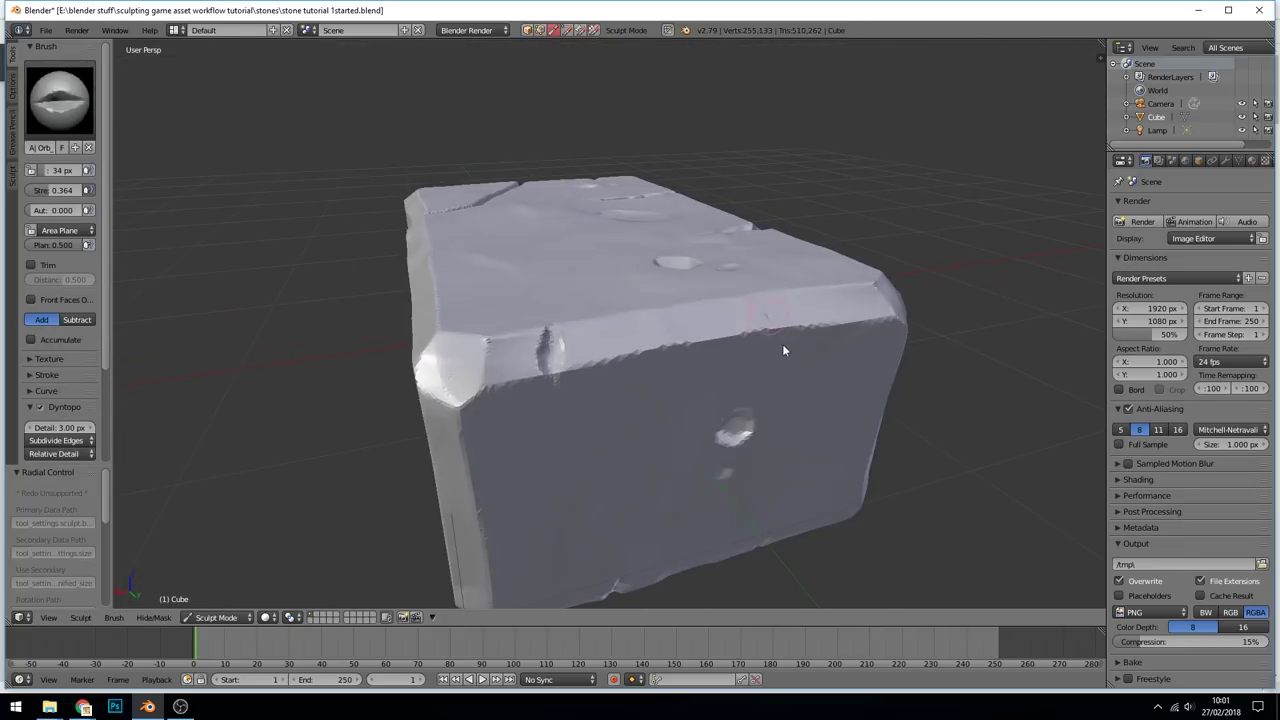
{"action": "middle_click_drag", "start_coordinate": [587, 385], "coordinate": [400, 390]}
With the Orb crack brush, carve a bent crack from the opposite long edge onto the broad face and down the side.
{"action": "left_click", "coordinate": [60, 100]}
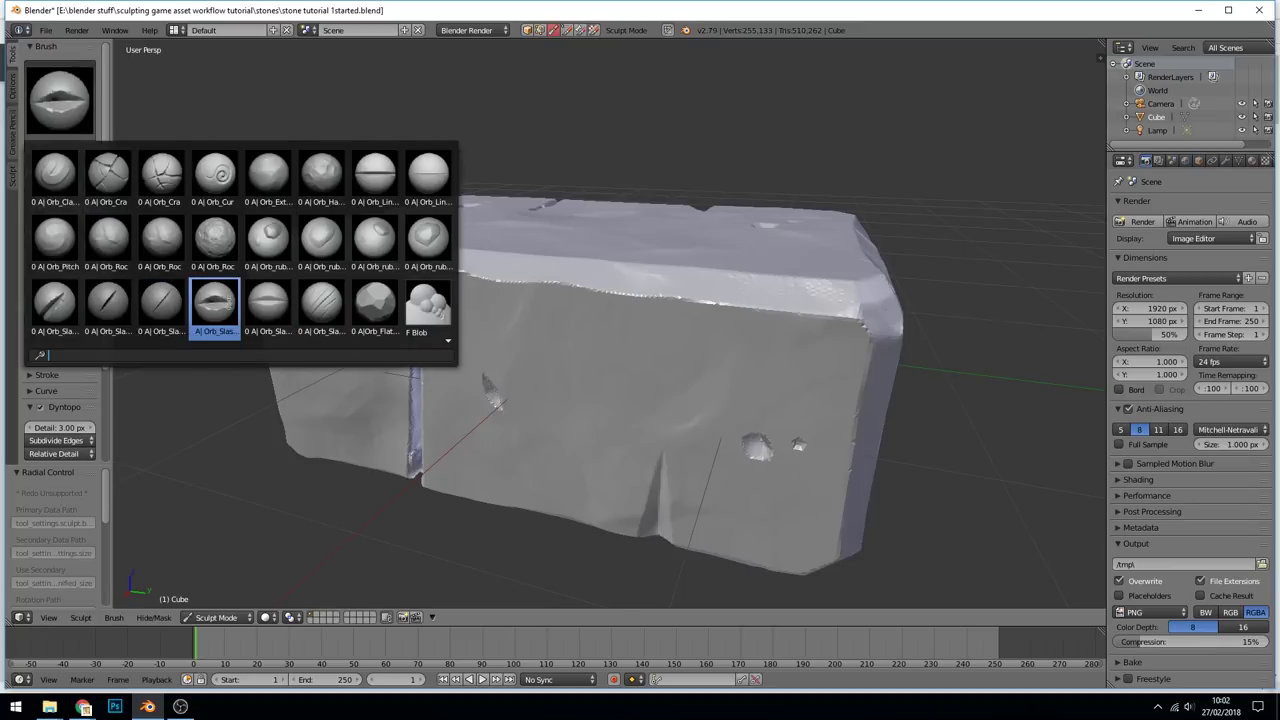
{"action": "left_click", "coordinate": [161, 178]}
{"action": "mouse_move", "coordinate": [630, 310]}
{"action": "left_mouse_down"}
{"action": "mouse_move", "coordinate": [617, 300]}
{"action": "mouse_move", "coordinate": [623, 262]}
{"action": "left_mouse_up"}
{"action": "middle_click_drag", "start_coordinate": [635, 312], "coordinate": [608, 403]}
{"action": "scroll", "coordinate": [608, 403], "scroll_direction": "up", "scroll_amount": 3}
{"action": "left_click_drag", "start_coordinate": [608, 403], "coordinate": [697, 205]}
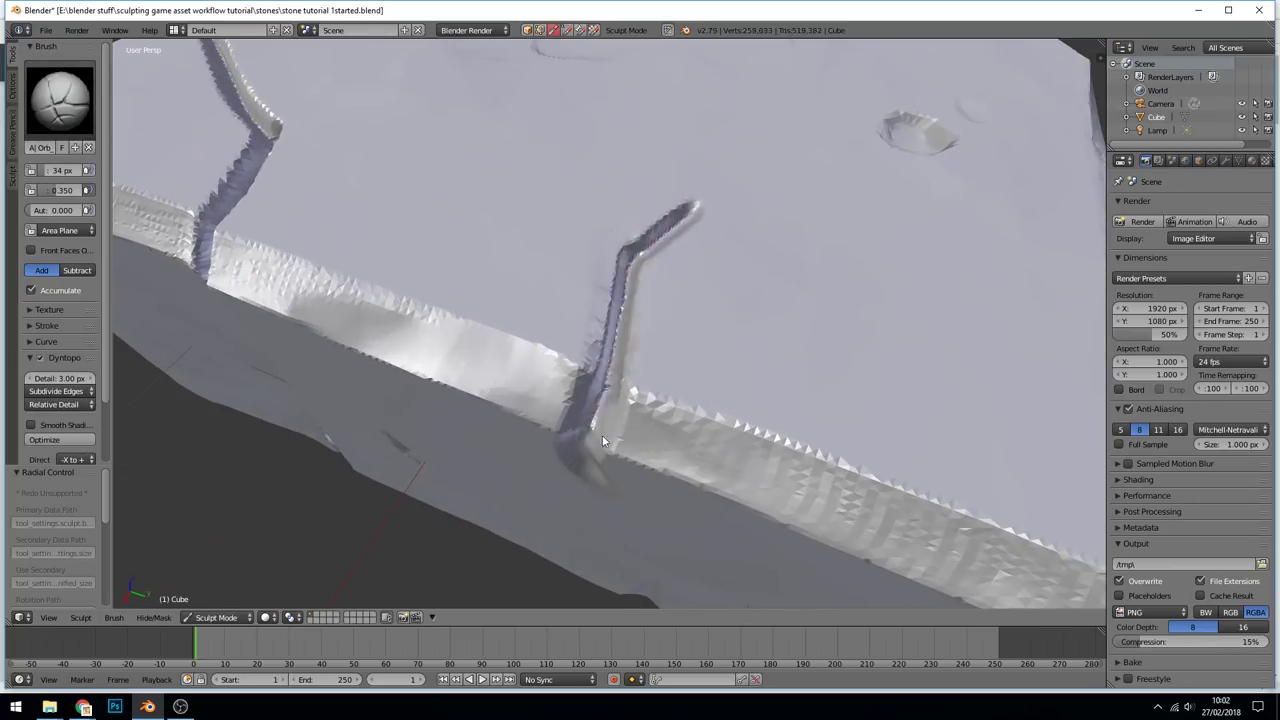
{"action": "middle_click_drag", "start_coordinate": [602, 435], "coordinate": [590, 150]}
{"action": "left_click_drag", "start_coordinate": [590, 100], "coordinate": [639, 210]}
Carve a branch off the new crack on the broad face to form a fork.
{"action": "scroll", "coordinate": [639, 210], "scroll_direction": "down", "scroll_amount": 8}
{"action": "middle_click_drag", "start_coordinate": [639, 210], "coordinate": [609, 331]}
{"action": "scroll", "coordinate": [609, 331], "scroll_direction": "up", "scroll_amount": 8}
{"action": "left_click_drag", "start_coordinate": [604, 305], "coordinate": [595, 114]}
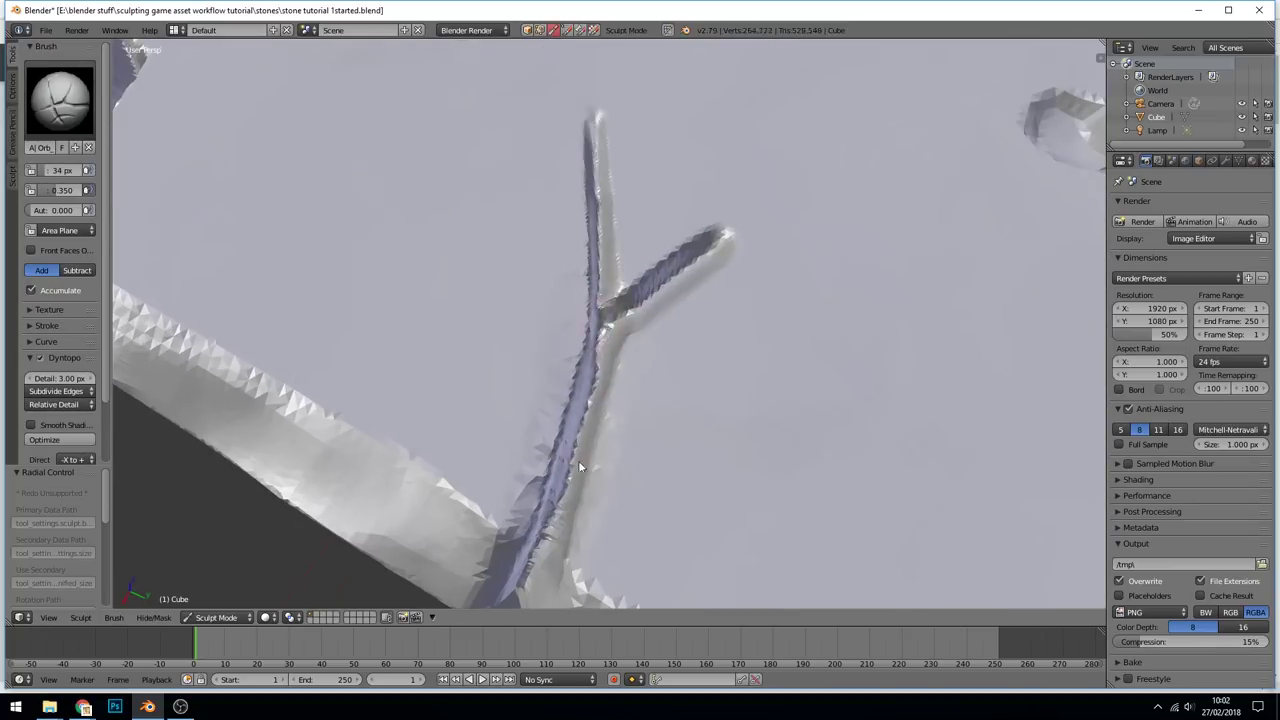
{"action": "middle_click_drag", "start_coordinate": [578, 460], "coordinate": [597, 291]}
{"action": "scroll", "coordinate": [703, 326], "scroll_direction": "down", "scroll_amount": 7}
{"action": "scroll", "coordinate": [703, 326], "scroll_direction": "up", "scroll_amount": 7}
{"action": "scroll", "coordinate": [597, 291], "scroll_direction": "down", "scroll_amount": 2}
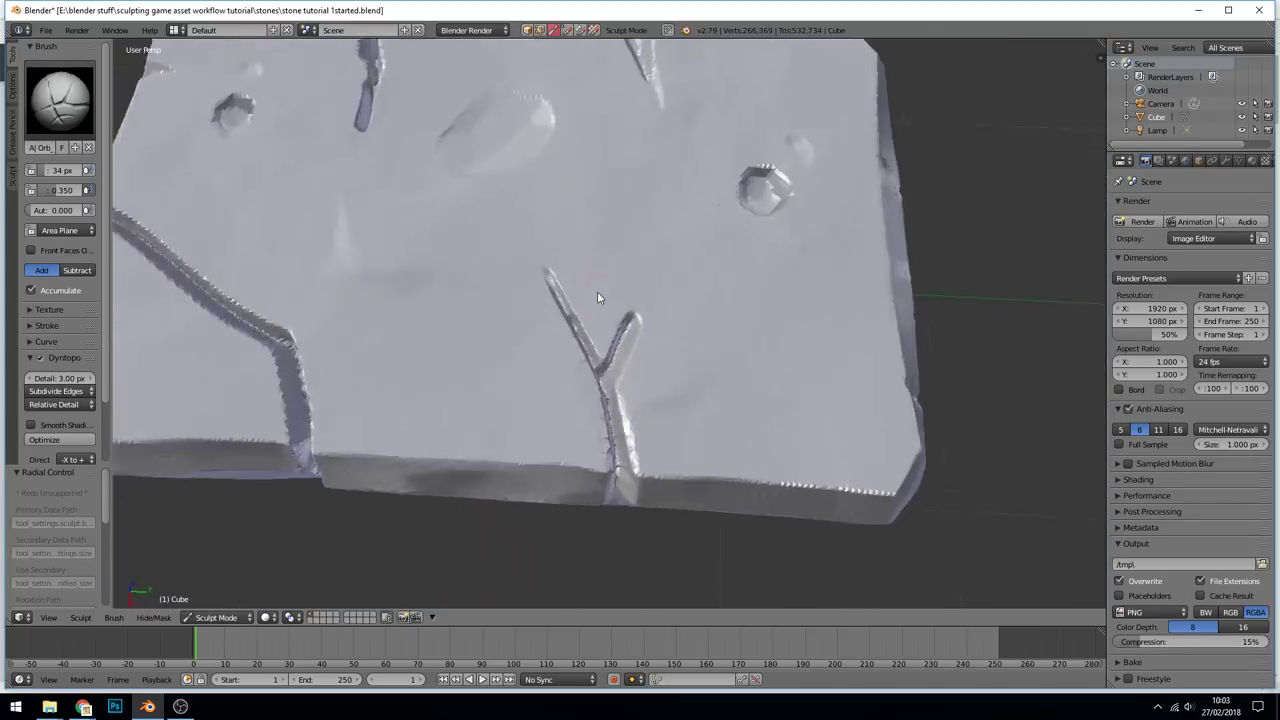
{"action": "scroll", "coordinate": [598, 292], "scroll_direction": "up", "scroll_amount": 2}
Carve another branch from the fork, then set the brush radius to 17 px and taper the branch ends into thin tips.
{"action": "left_click_drag", "start_coordinate": [620, 340], "coordinate": [466, 194]}
{"action": "key", "text": "f"}
{"action": "left_click", "coordinate": [525, 246]}
{"action": "left_click_drag", "start_coordinate": [520, 246], "coordinate": [414, 149]}
{"action": "left_click_drag", "start_coordinate": [636, 308], "coordinate": [672, 250]}
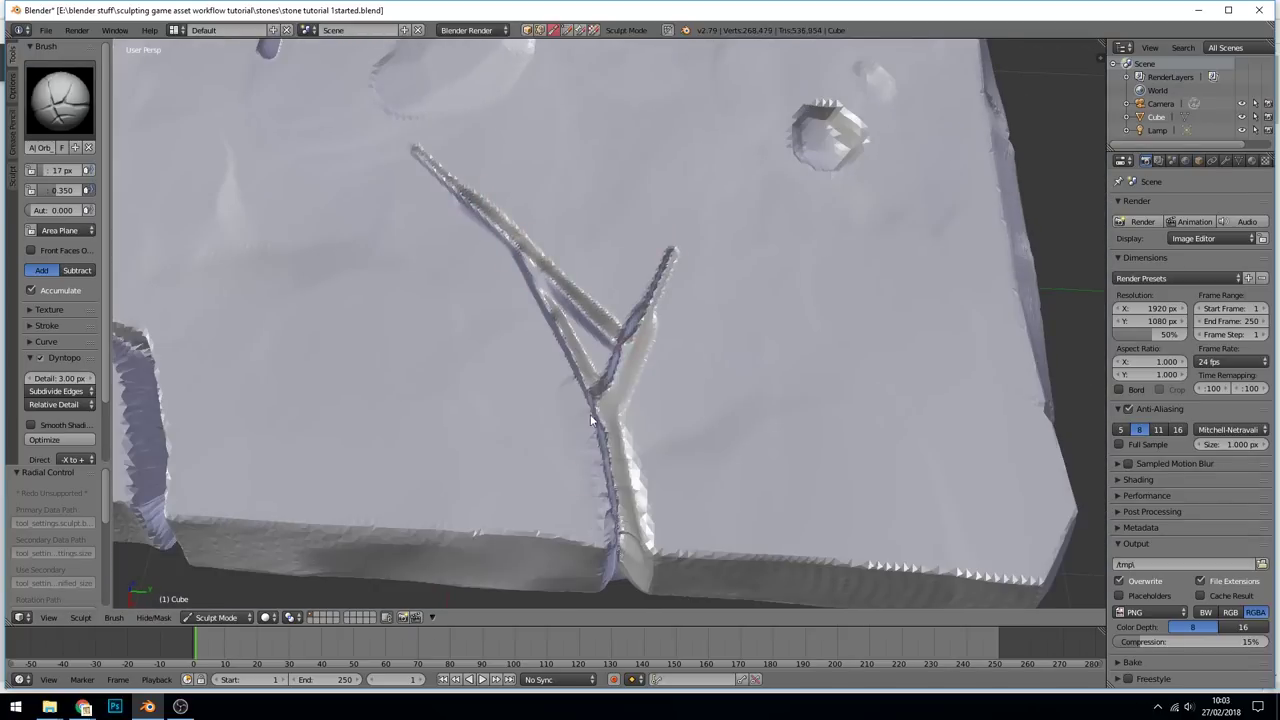
{"action": "left_click_drag", "start_coordinate": [560, 316], "coordinate": [525, 252]}
Extend the forked crack's end down the long side face with a thin stroke.
{"action": "scroll", "coordinate": [560, 300], "scroll_direction": "down", "scroll_amount": 6}
{"action": "middle_click_drag", "start_coordinate": [590, 420], "coordinate": [601, 304]}
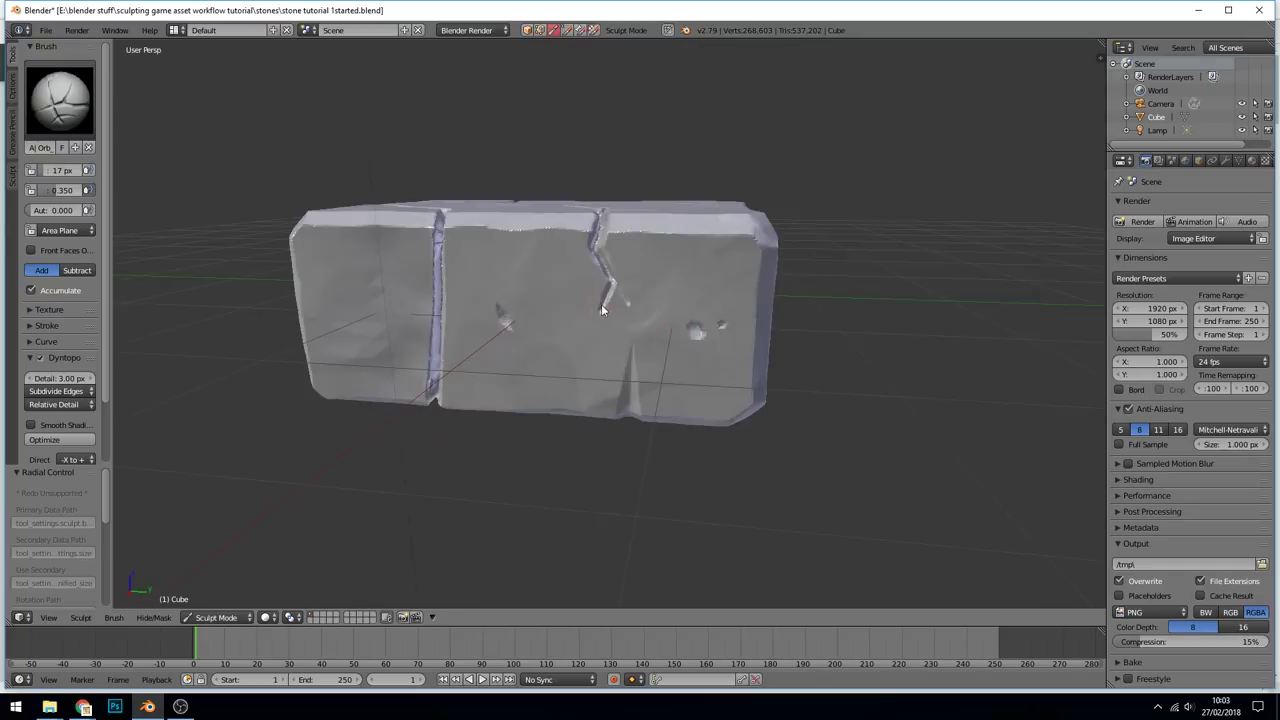
{"action": "scroll", "coordinate": [598, 302], "scroll_direction": "up", "scroll_amount": 4}
{"action": "left_click_drag", "start_coordinate": [596, 301], "coordinate": [571, 372]}
{"action": "scroll", "coordinate": [696, 337], "scroll_direction": "down", "scroll_amount": 4}
{"action": "middle_click_drag", "start_coordinate": [696, 337], "coordinate": [760, 343]}
{"action": "scroll", "coordinate": [827, 285], "scroll_direction": "up", "scroll_amount": 4}
{"action": "scroll", "coordinate": [745, 318], "scroll_direction": "down", "scroll_amount": 5}
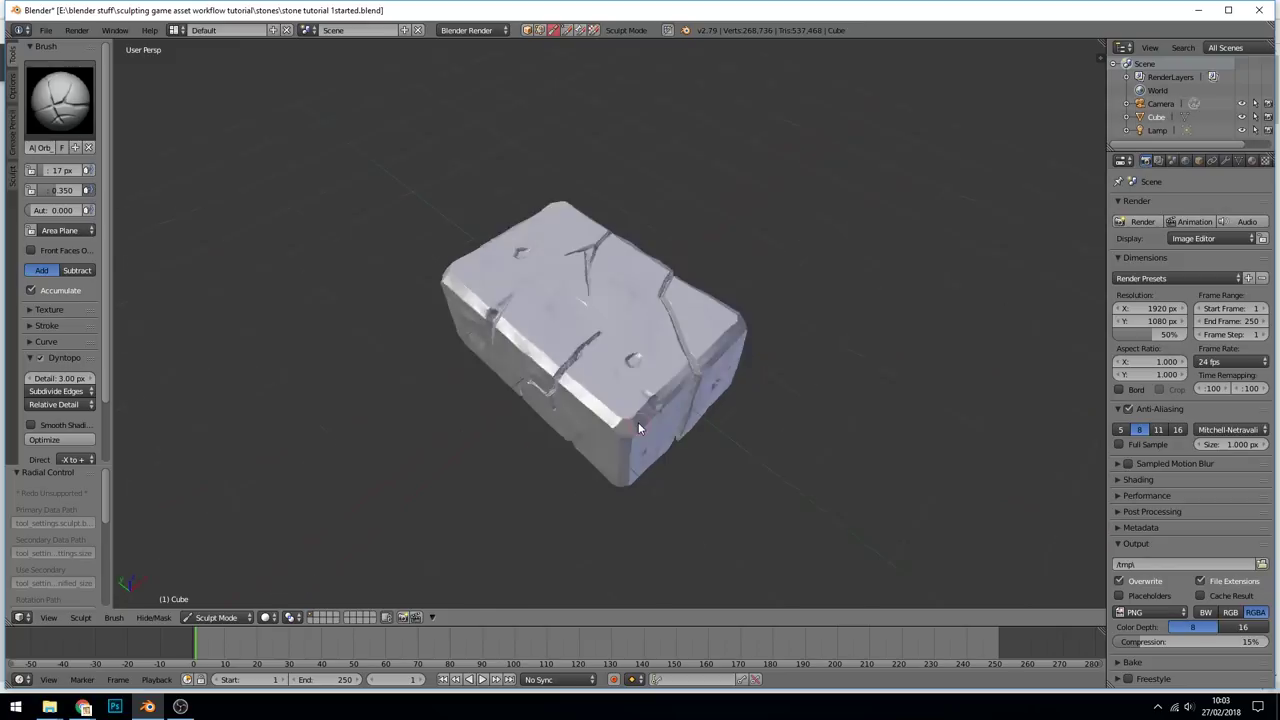
Switch the Dyntopo detail refine method to Subdivide Collapse.
{"action": "mouse_move", "coordinate": [638, 422]}
{"action": "middle_mouse_down"}
{"action": "mouse_move", "coordinate": [623, 337]}
{"action": "mouse_move", "coordinate": [682, 259]}
{"action": "mouse_move", "coordinate": [726, 342]}
{"action": "mouse_move", "coordinate": [654, 340]}
{"action": "middle_mouse_up"}
{"action": "scroll", "coordinate": [726, 342], "scroll_direction": "up", "scroll_amount": 6}
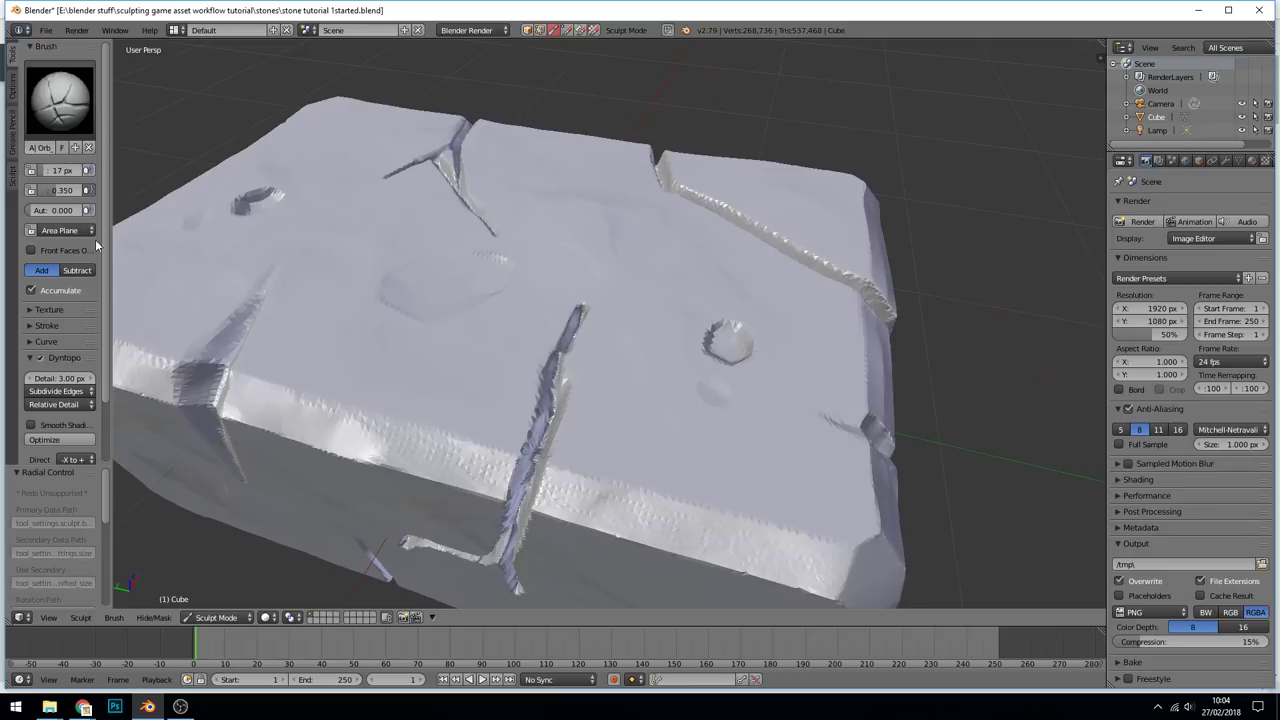
{"action": "left_click", "coordinate": [67, 393]}
{"action": "left_click", "coordinate": [79, 352]}
{"action": "middle_click_drag", "start_coordinate": [268, 346], "coordinate": [677, 363]}
{"action": "scroll", "coordinate": [606, 400], "scroll_direction": "down", "scroll_amount": 3}
{"action": "middle_click_drag", "start_coordinate": [606, 400], "coordinate": [537, 362]}
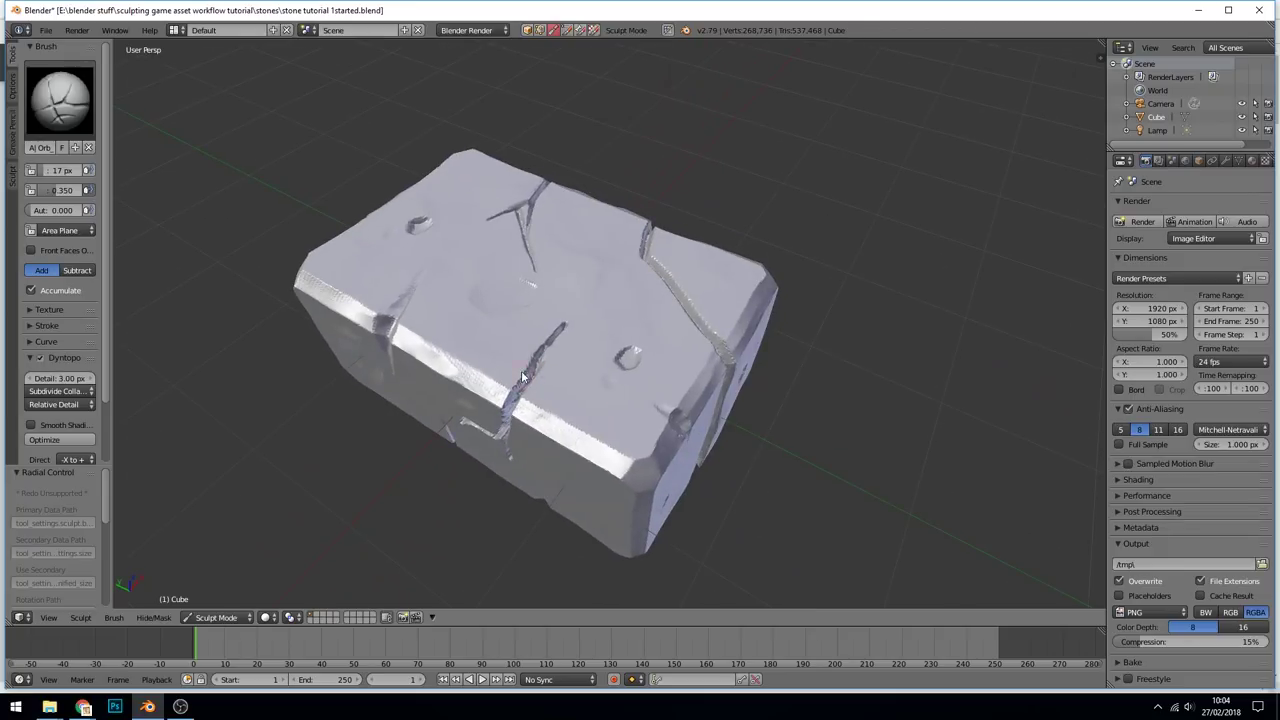
Select the Clay brush and set the Dyntopo detail size to 6.5 px.
{"action": "left_click", "coordinate": [60, 100]}
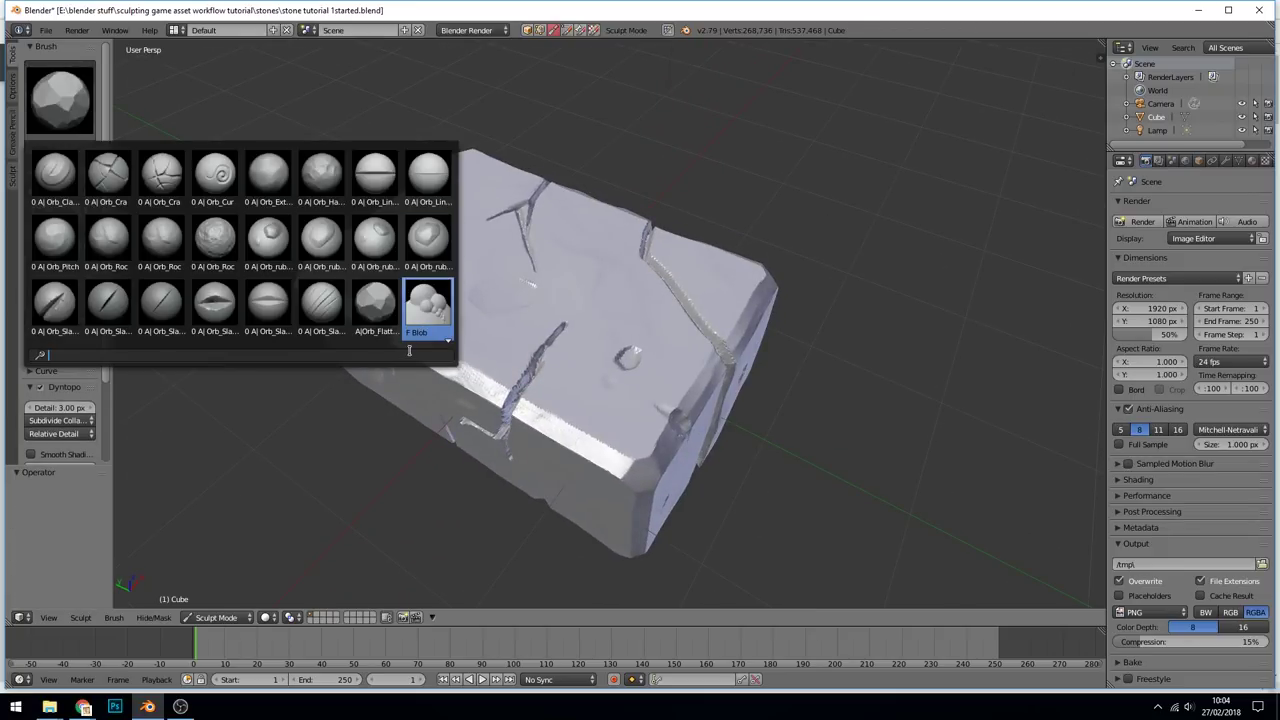
{"action": "scroll", "coordinate": [410, 350], "scroll_direction": "down", "scroll_amount": 4}
{"action": "left_click", "coordinate": [268, 308]}
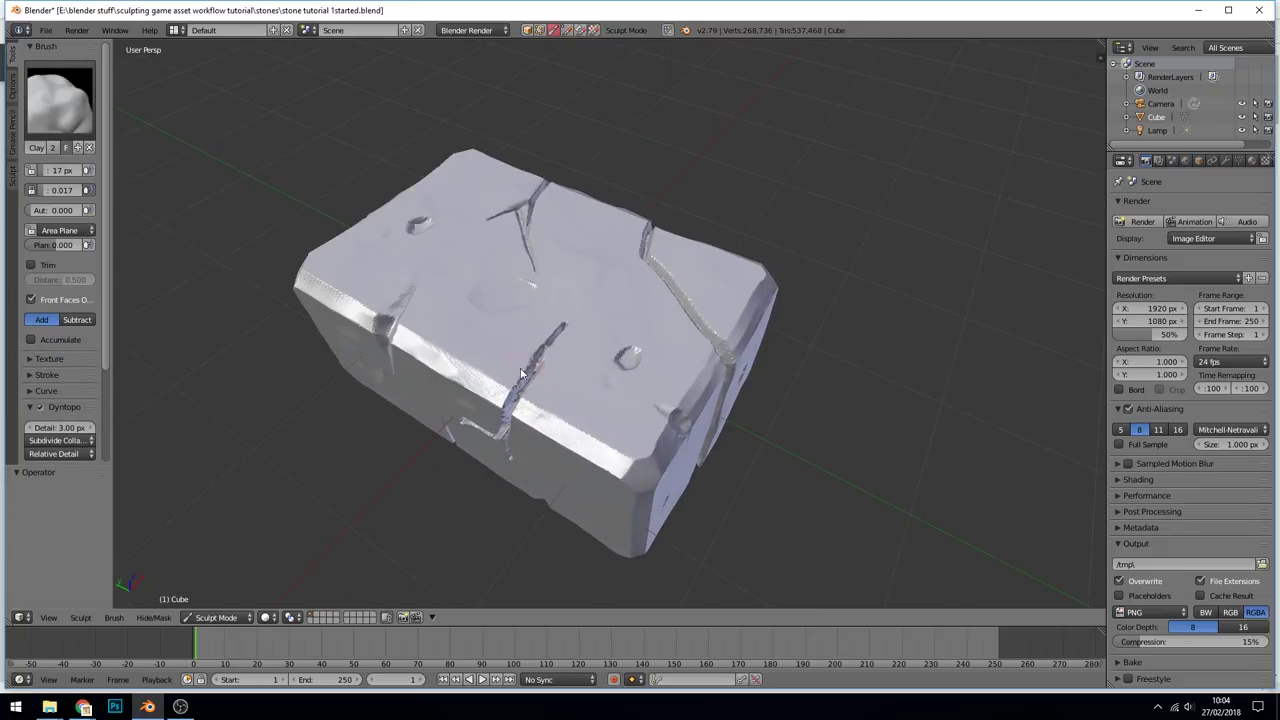
{"action": "left_click", "coordinate": [93, 430]}
{"action": "type", "text": "6.5"}
{"action": "key", "text": "Return"}
Stroke over the branched crack beside the slash gouge, on both the broad and side faces, to smooth it away.
{"action": "mouse_move", "coordinate": [522, 375]}
{"action": "left_mouse_down"}
{"action": "mouse_move", "coordinate": [563, 346]}
{"action": "mouse_move", "coordinate": [508, 433]}
{"action": "mouse_move", "coordinate": [472, 421]}
{"action": "left_mouse_up"}
{"action": "mouse_move", "coordinate": [564, 337]}
{"action": "left_mouse_down"}
{"action": "mouse_move", "coordinate": [518, 410]}
{"action": "mouse_move", "coordinate": [536, 343]}
{"action": "left_mouse_up"}
{"action": "middle_click_drag", "start_coordinate": [565, 391], "coordinate": [618, 382]}
{"action": "mouse_move", "coordinate": [550, 455]}
{"action": "left_mouse_down"}
{"action": "mouse_move", "coordinate": [528, 456]}
{"action": "mouse_move", "coordinate": [596, 413]}
{"action": "left_mouse_up"}
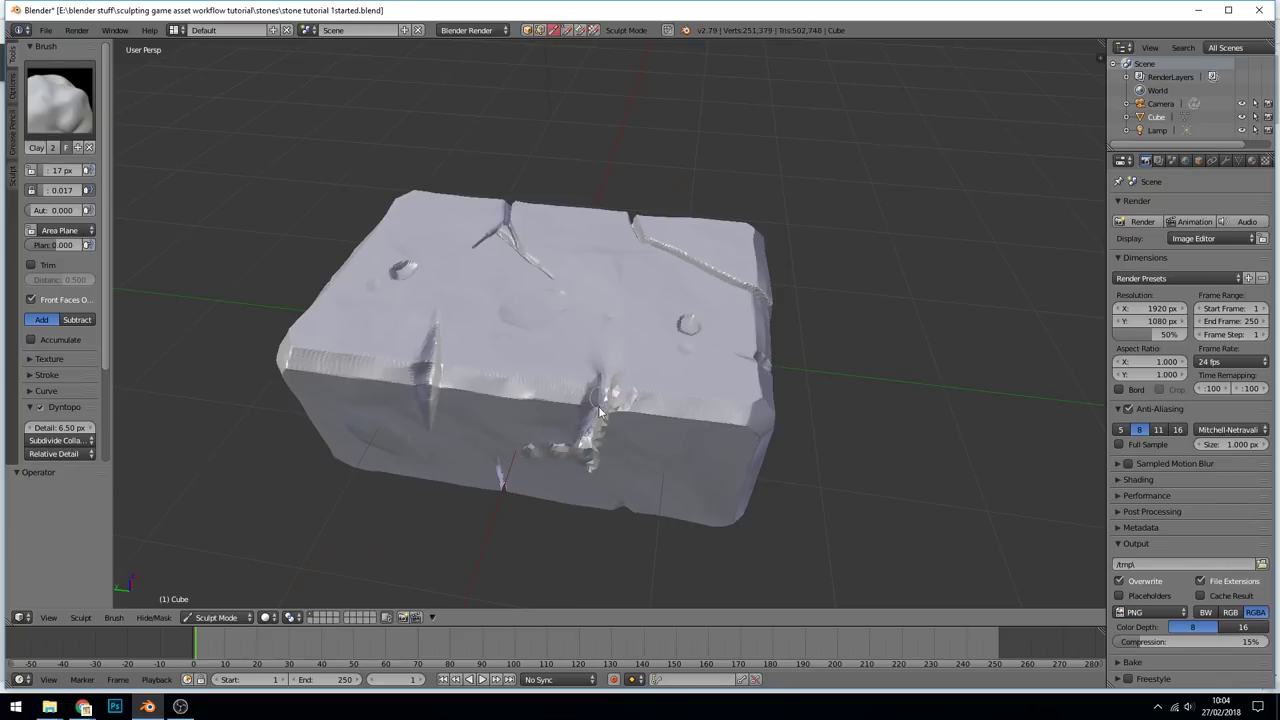
{"action": "middle_click_drag", "start_coordinate": [590, 384], "coordinate": [594, 375]}
{"action": "left_click_drag", "start_coordinate": [594, 375], "coordinate": [622, 292]}
{"action": "mouse_move", "coordinate": [614, 350]}
{"action": "middle_mouse_down"}
{"action": "mouse_move", "coordinate": [566, 405]}
{"action": "mouse_move", "coordinate": [613, 356]}
{"action": "middle_mouse_up"}
{"action": "left_click_drag", "start_coordinate": [613, 356], "coordinate": [628, 315]}
{"action": "middle_click_drag", "start_coordinate": [628, 315], "coordinate": [615, 382]}
{"action": "scroll", "coordinate": [620, 364], "scroll_direction": "down", "scroll_amount": 2}
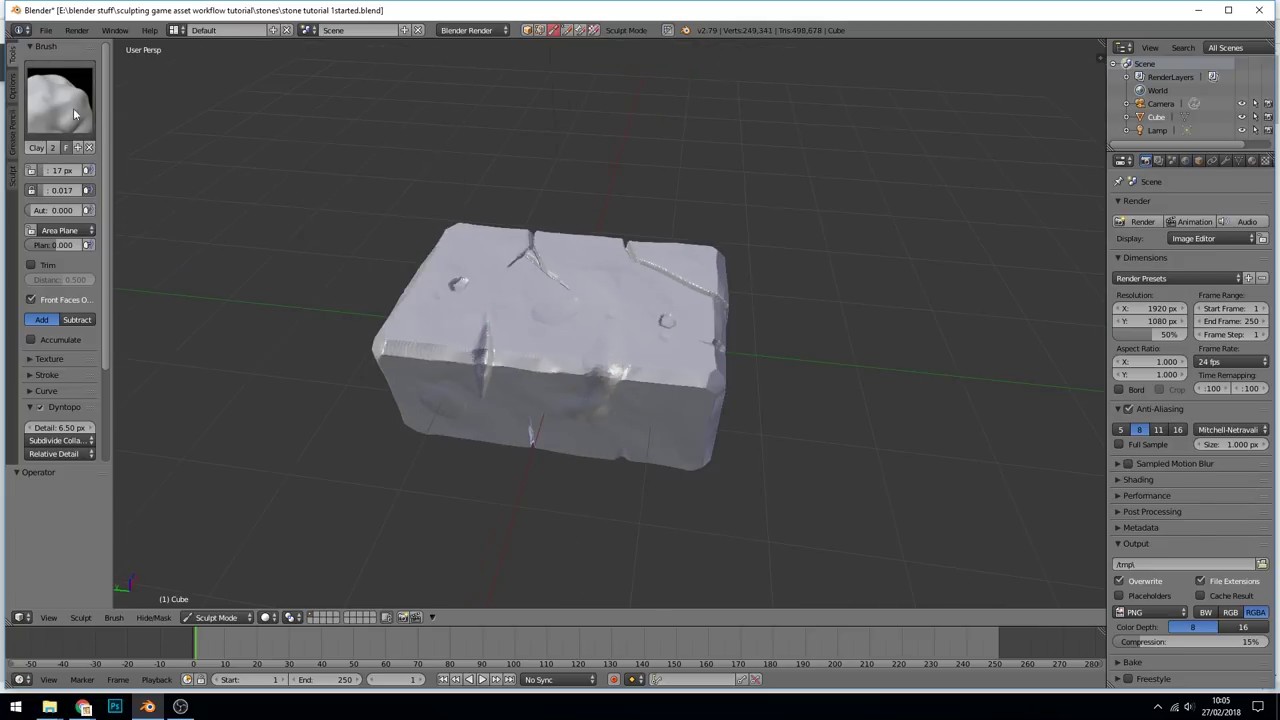
Switch to the Orb flatten brush and set the Dyntopo detail size to 3 px.
{"action": "left_click", "coordinate": [60, 100]}
{"action": "left_click", "coordinate": [322, 182]}
{"action": "scroll", "coordinate": [538, 360], "scroll_direction": "up", "scroll_amount": 2}
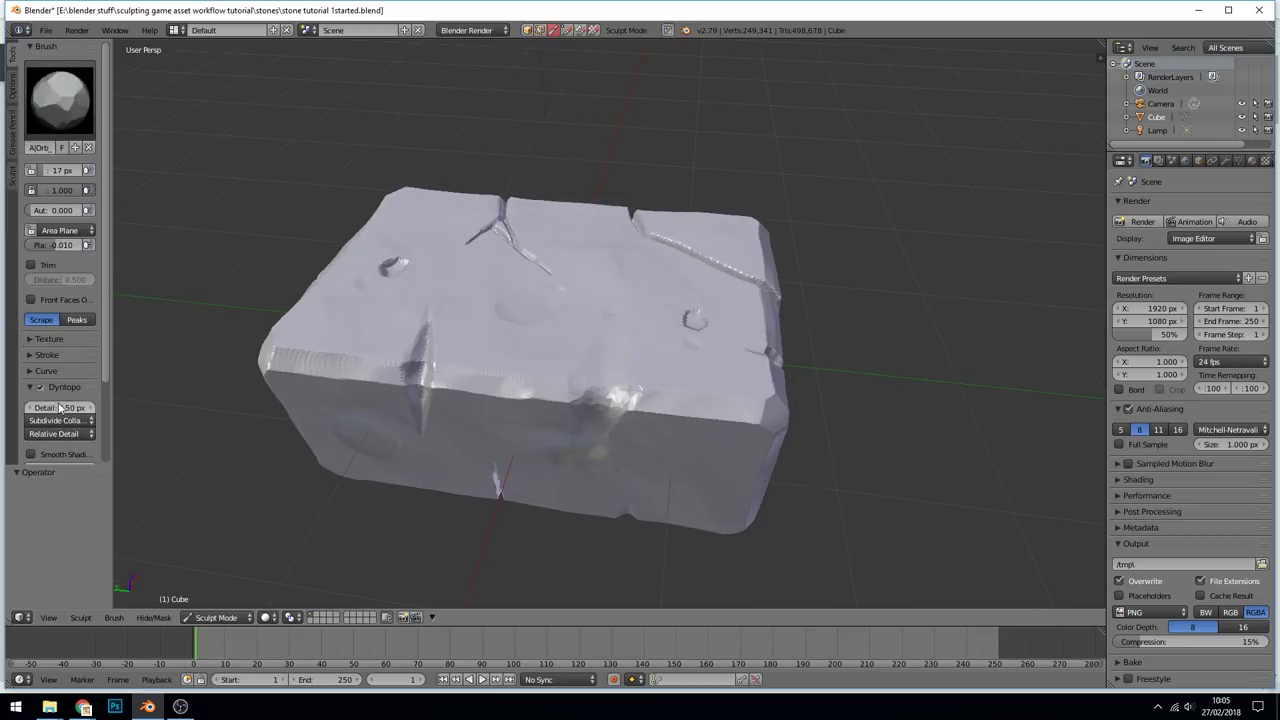
{"action": "left_click", "coordinate": [62, 407]}
{"action": "type", "text": "3"}
{"action": "key", "text": "Return"}
Set the brush radius to 51 px and scrape the smoothed-over crack area at the long edge into flat facets.
{"action": "scroll", "coordinate": [620, 469], "scroll_direction": "up", "scroll_amount": 2}
{"action": "middle_click_drag", "start_coordinate": [620, 469], "coordinate": [583, 260]}
{"action": "key", "text": "f"}
{"action": "left_click", "coordinate": [547, 260]}
{"action": "middle_click_drag", "start_coordinate": [590, 335], "coordinate": [576, 246]}
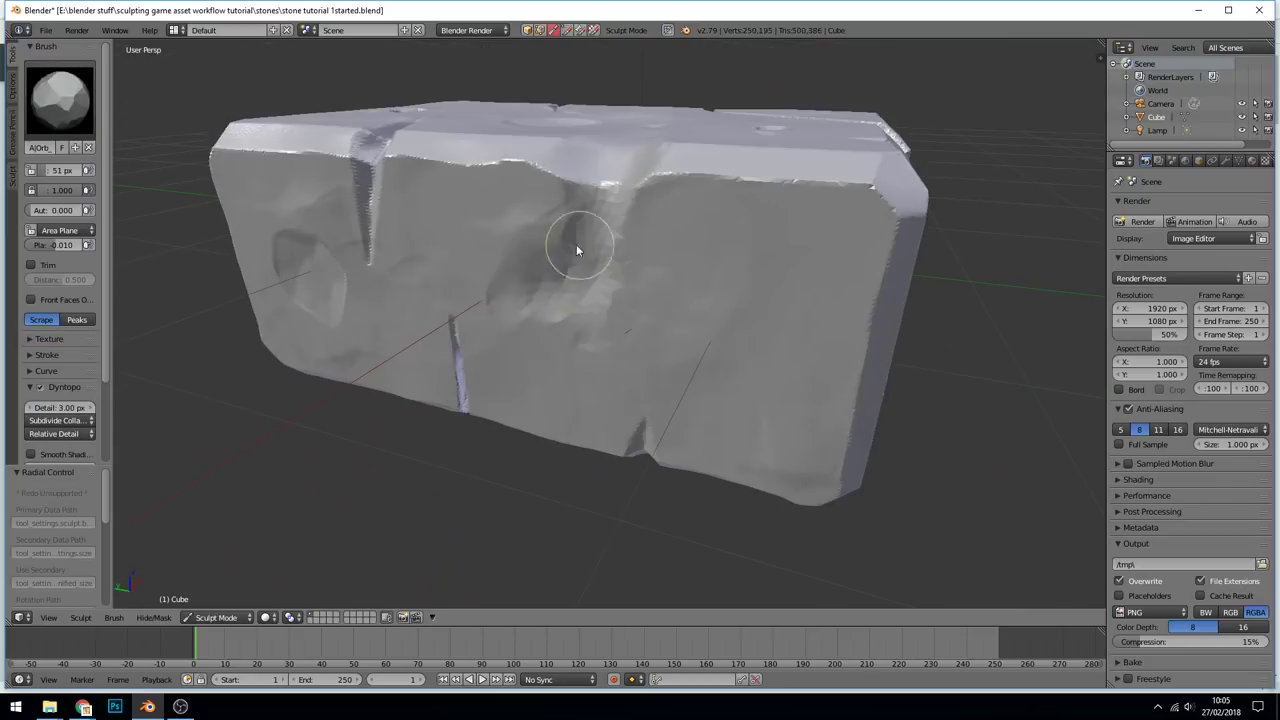
{"action": "mouse_move", "coordinate": [576, 246]}
{"action": "left_mouse_down"}
{"action": "mouse_move", "coordinate": [548, 258]}
{"action": "mouse_move", "coordinate": [603, 185]}
{"action": "left_mouse_up"}
{"action": "scroll", "coordinate": [631, 214], "scroll_direction": "down", "scroll_amount": 2}
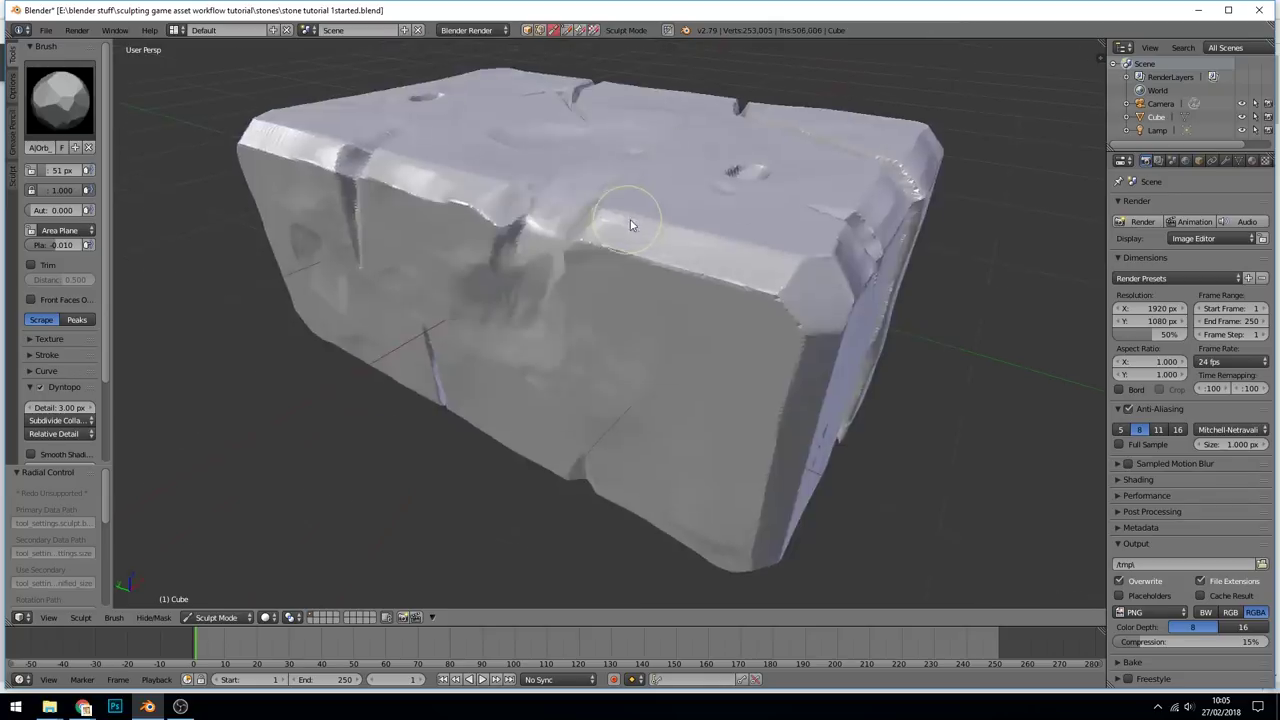
{"action": "scroll", "coordinate": [770, 272], "scroll_direction": "down", "scroll_amount": 4}
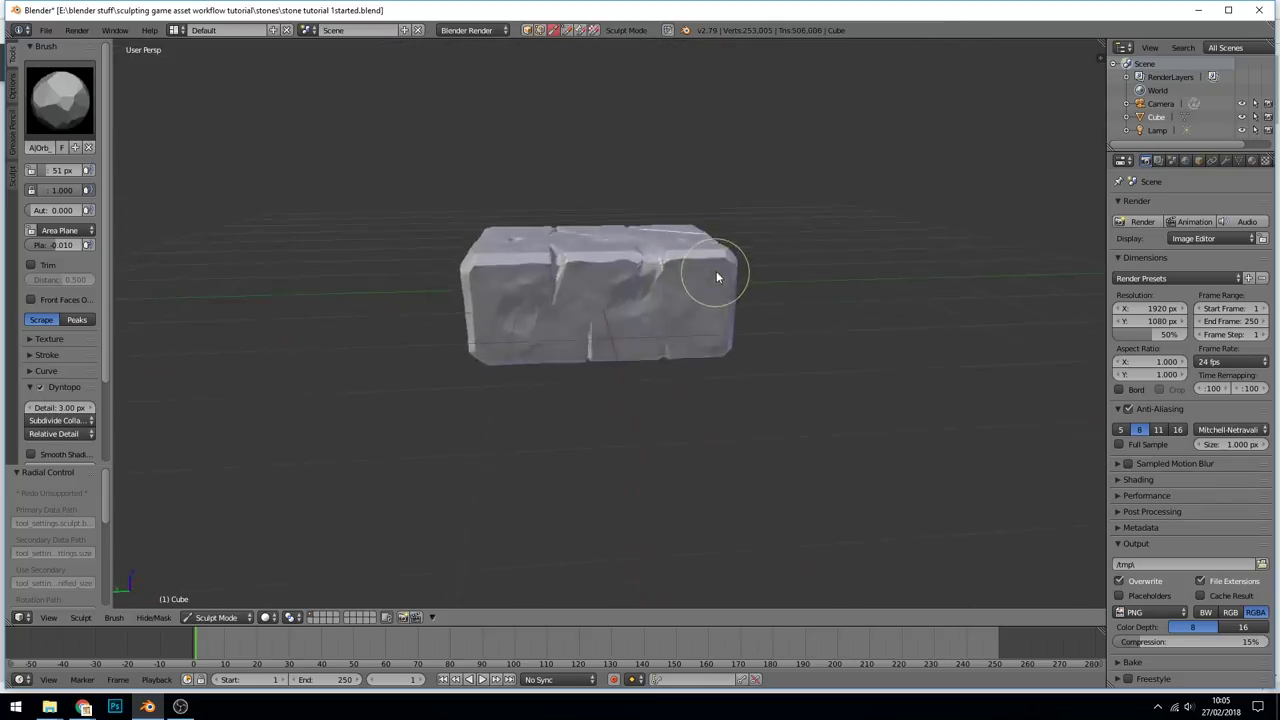